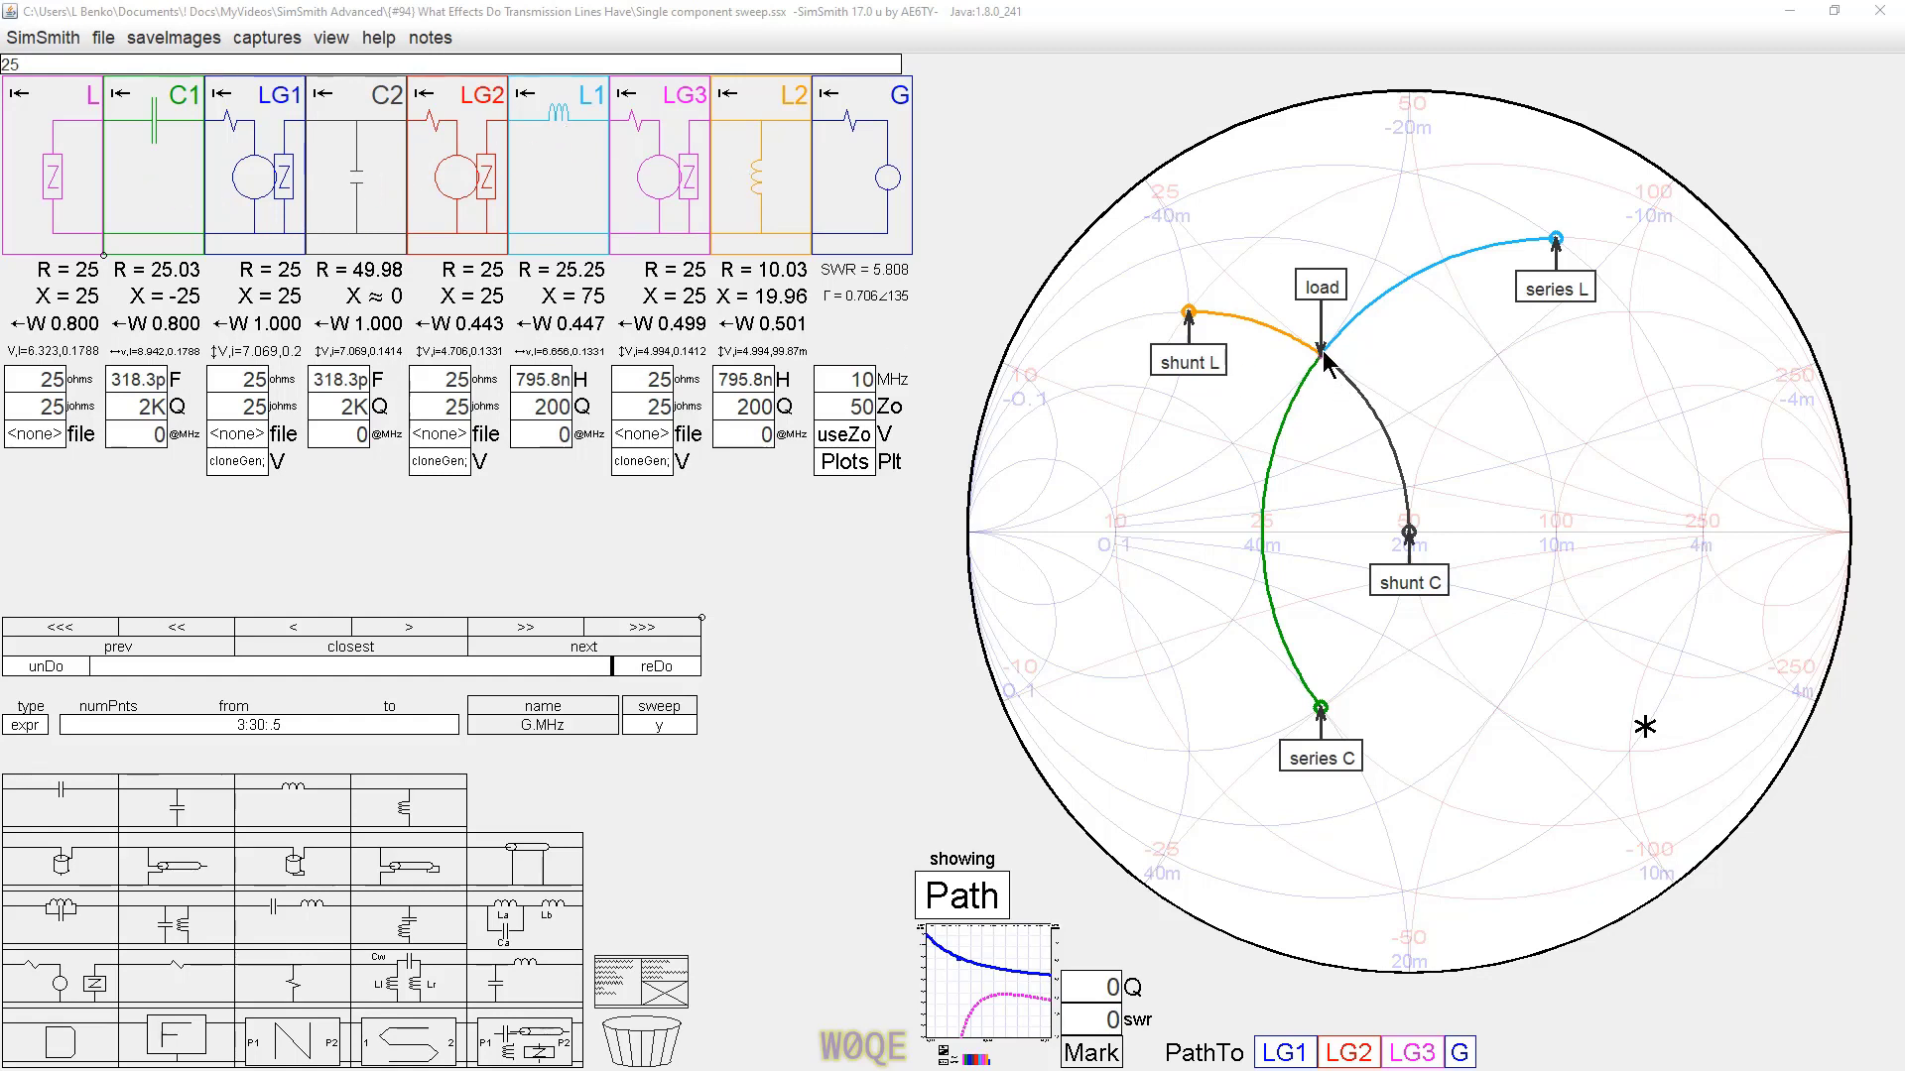
- Nudge the load's resistance value down and back up with the scroll wheel
click(24, 380)
scroll(38, 379, down, 2)
scroll(37, 379, up, 3)
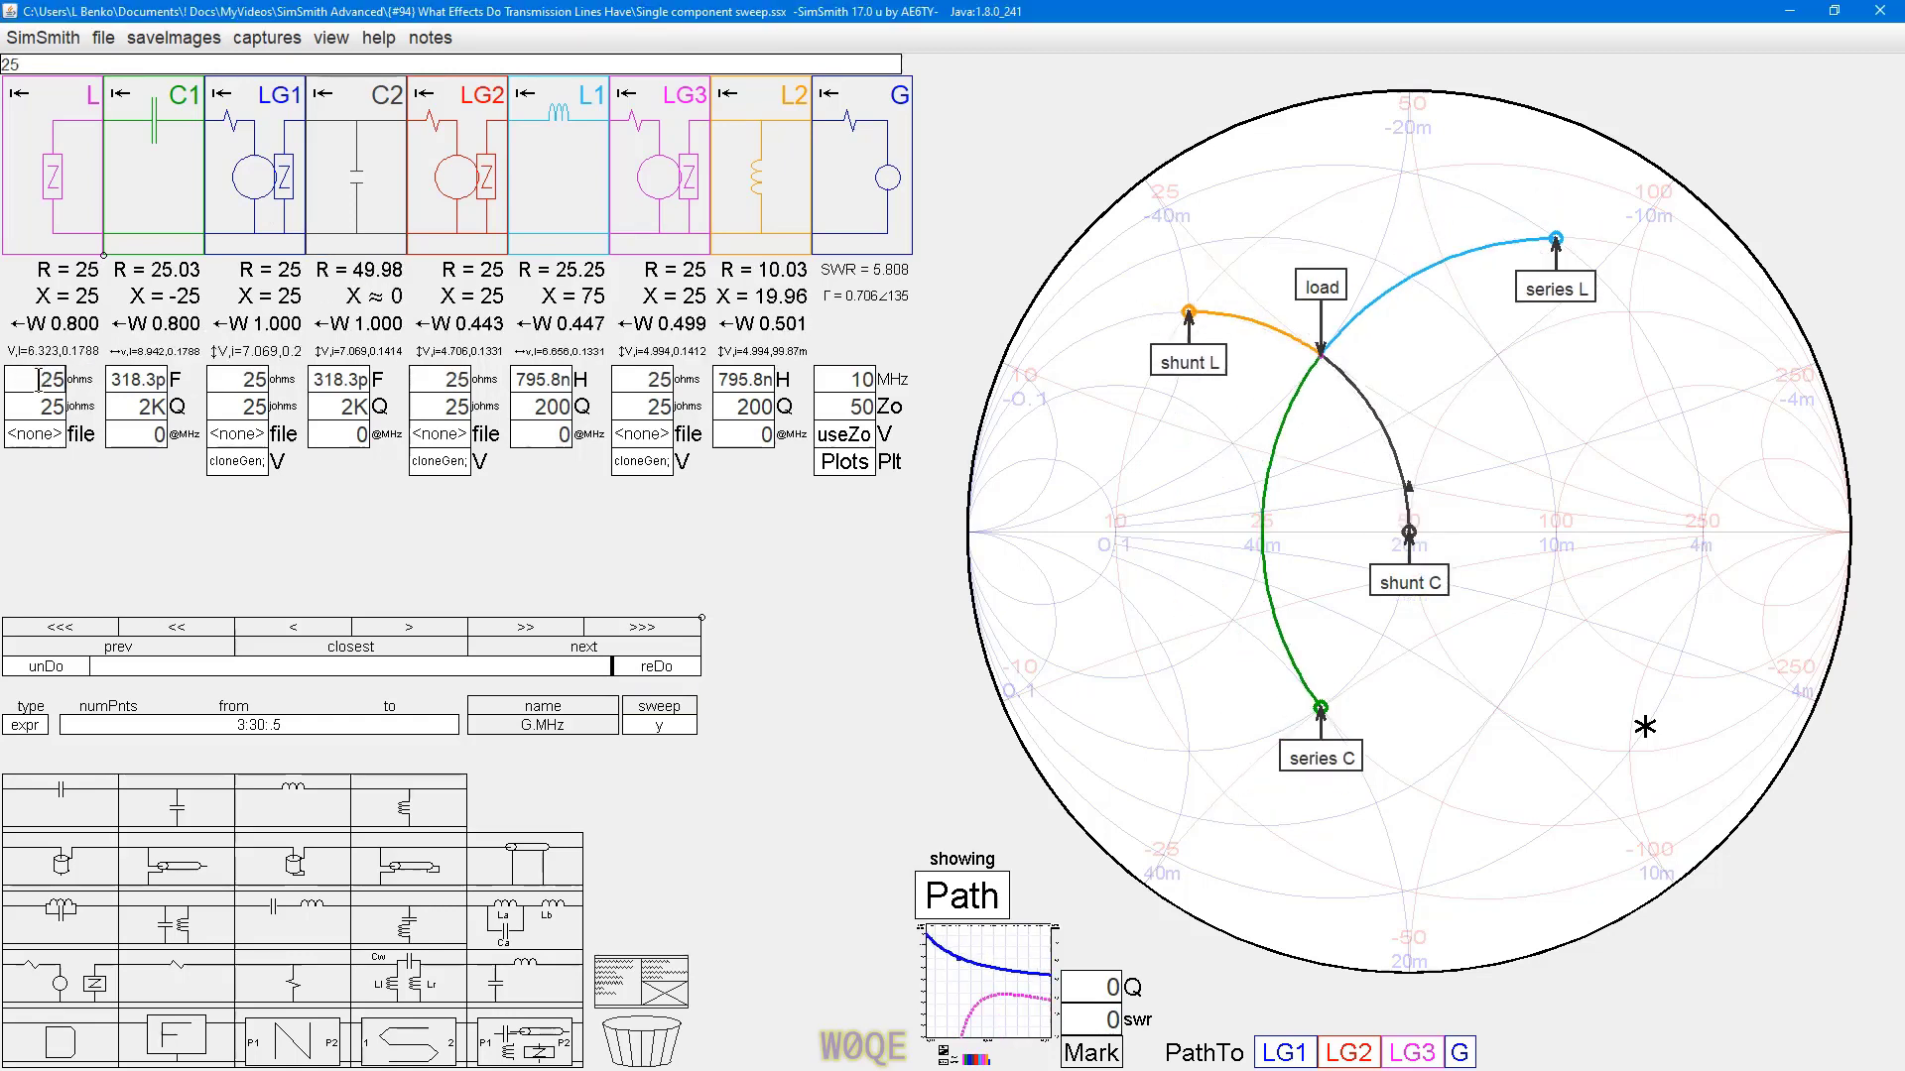
scroll(37, 379, down, 1)
- Add an LG4 load-generator before G with its cloneGen; cloneLoad V script open, then visit preferences
drag(63, 968, 868, 139)
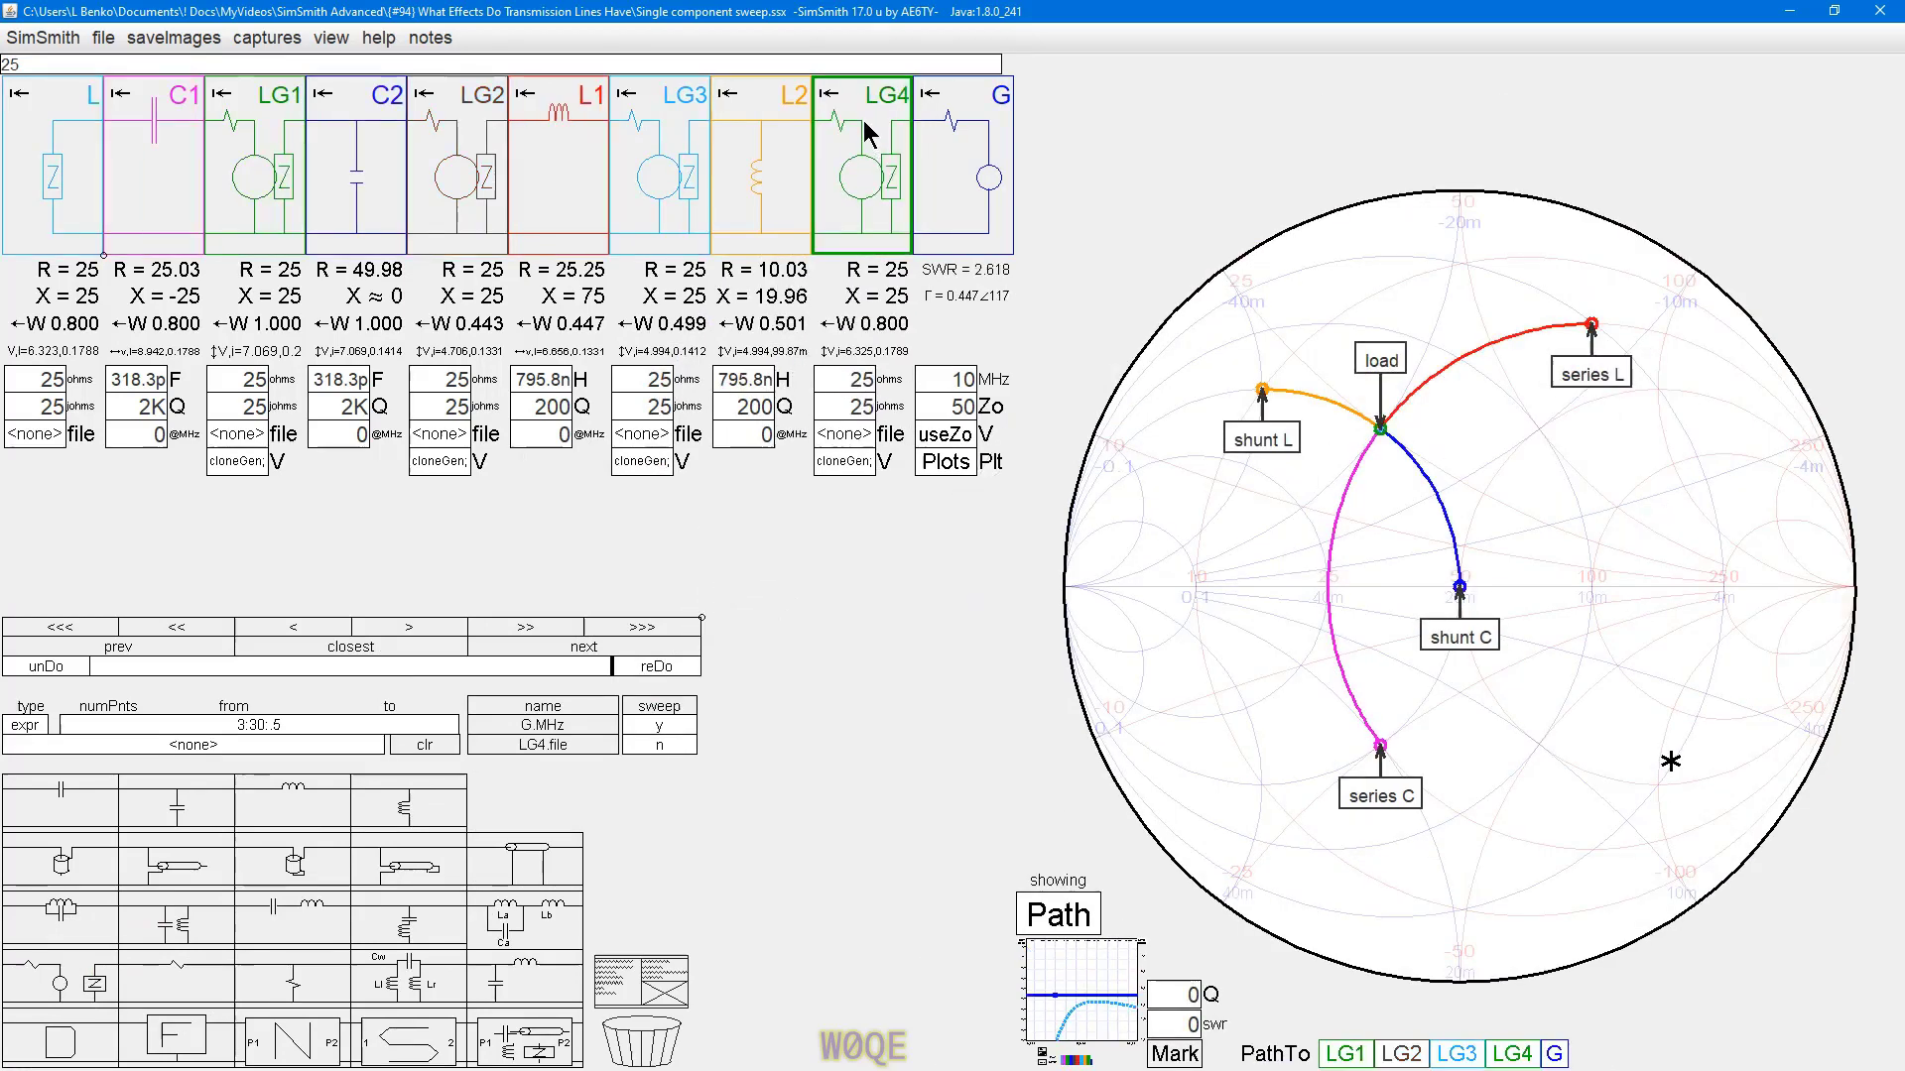
click(844, 464)
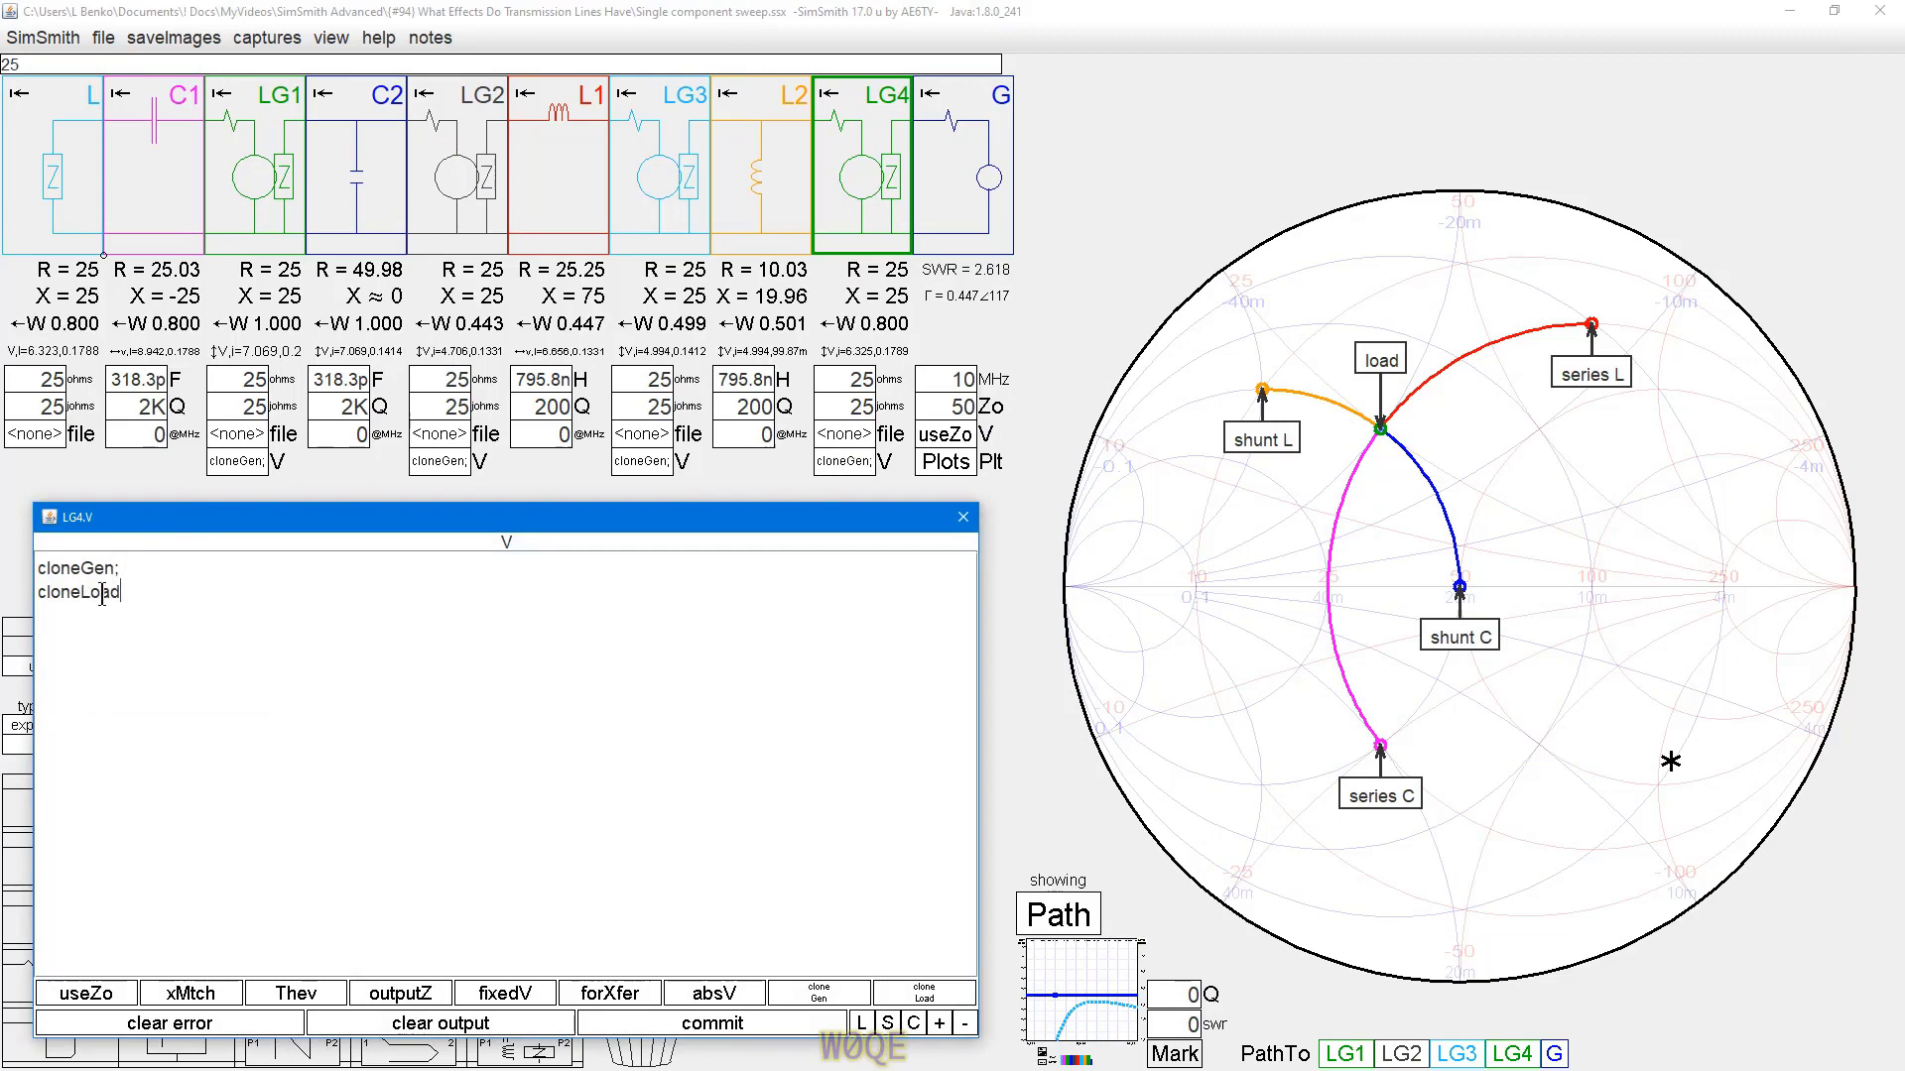
click(40, 38)
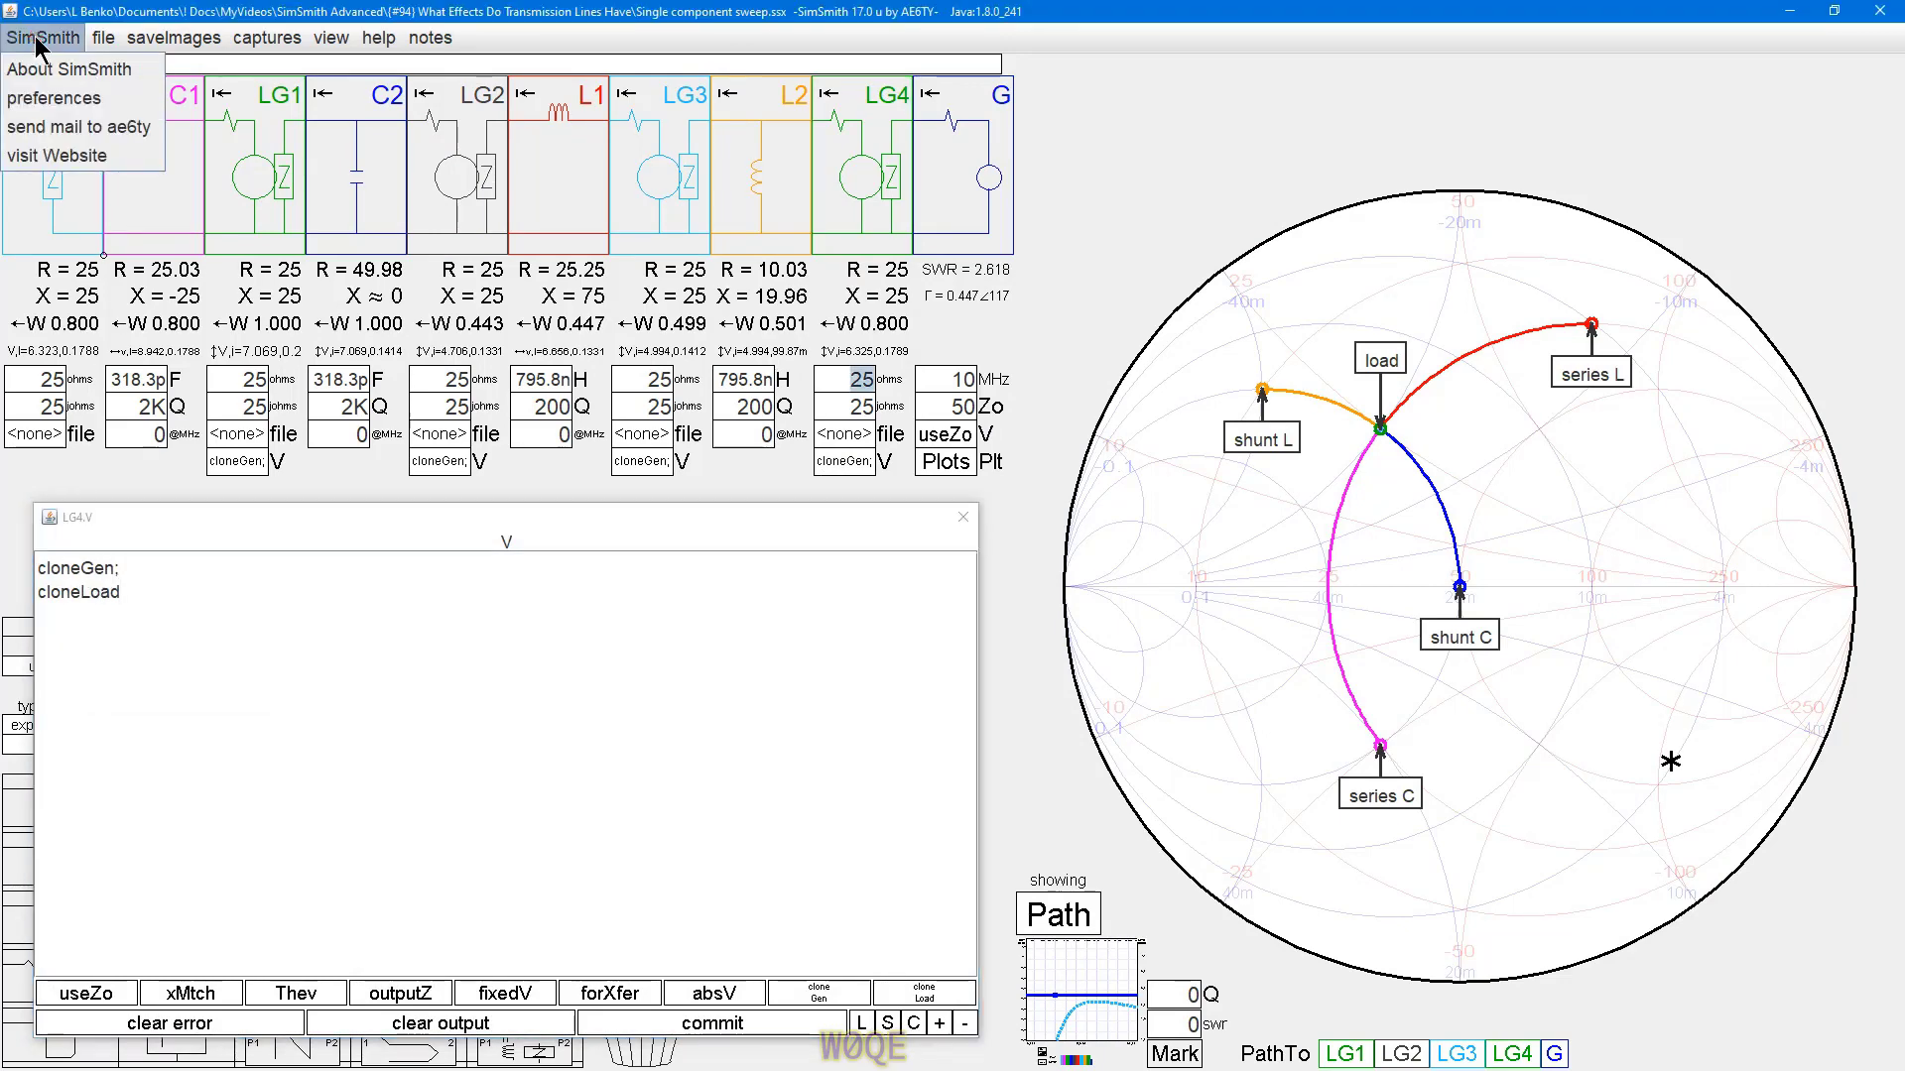
click(56, 97)
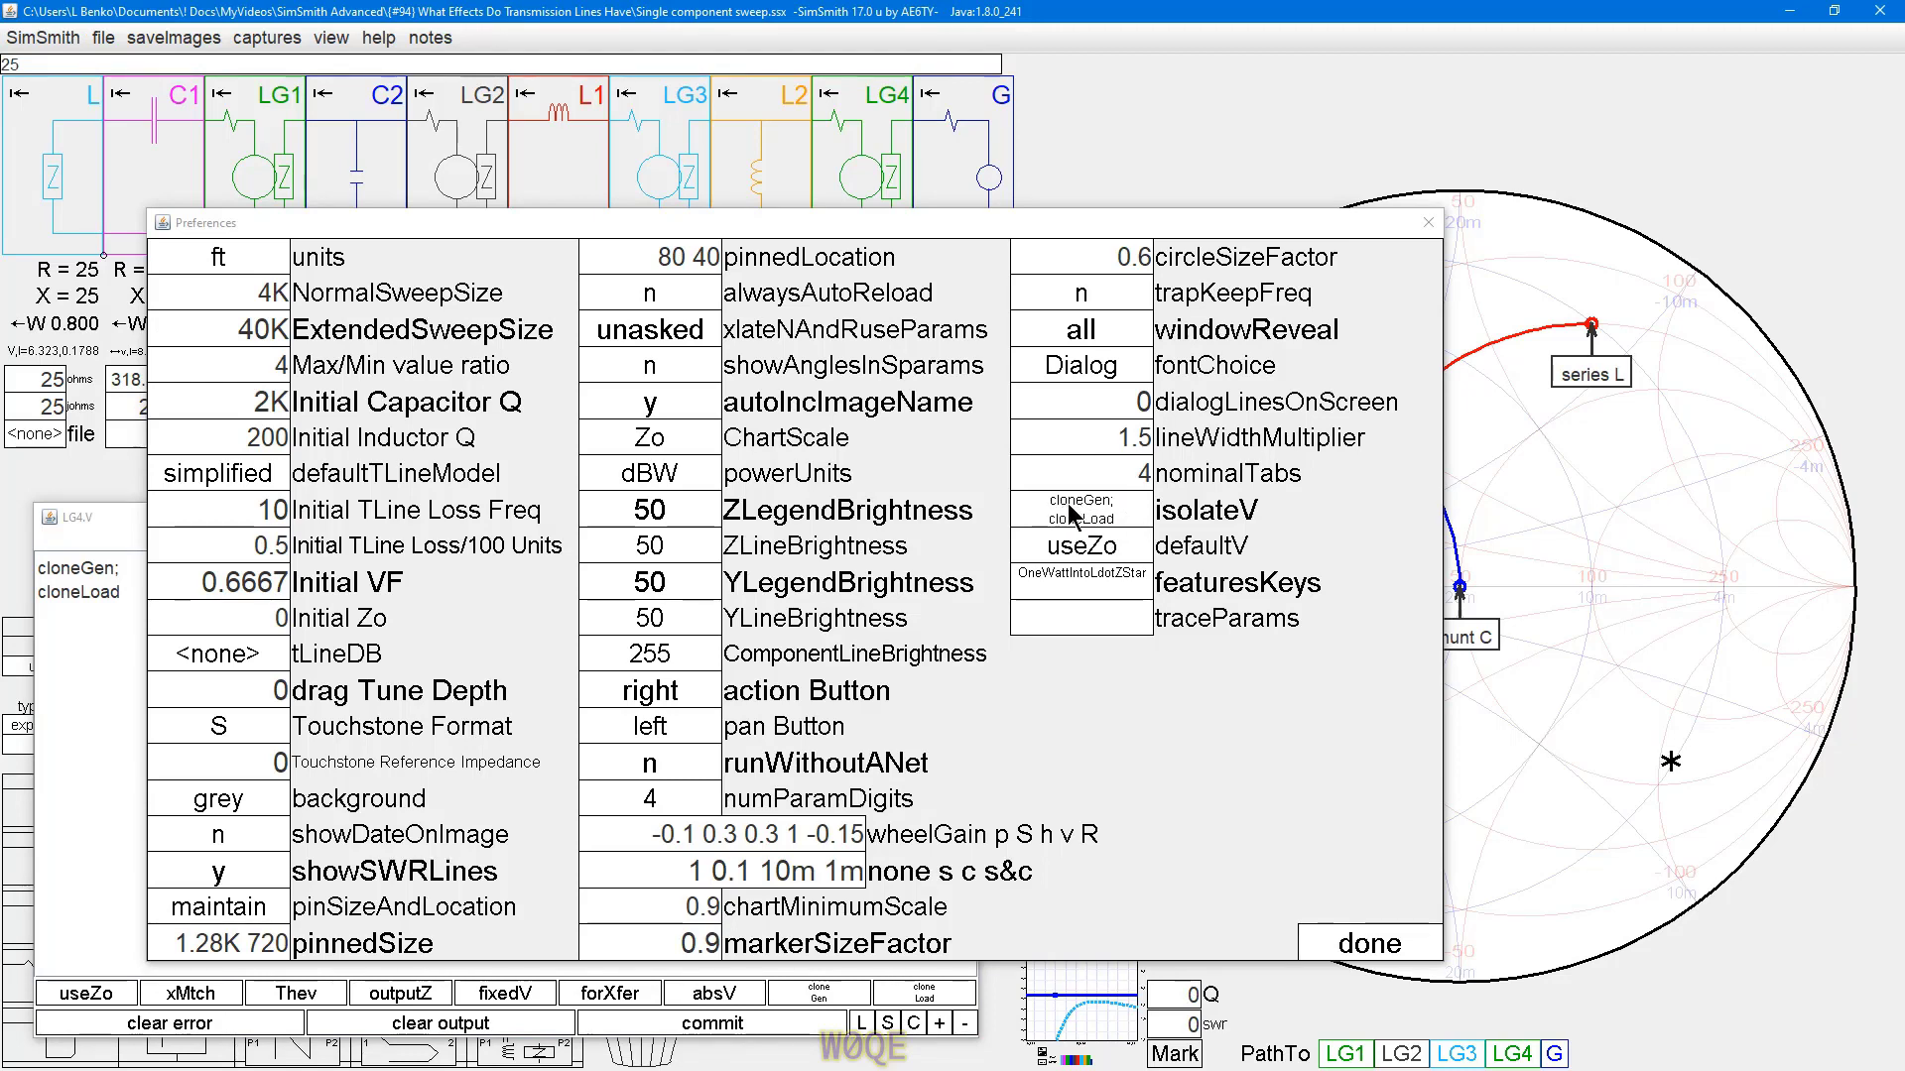
click(1384, 951)
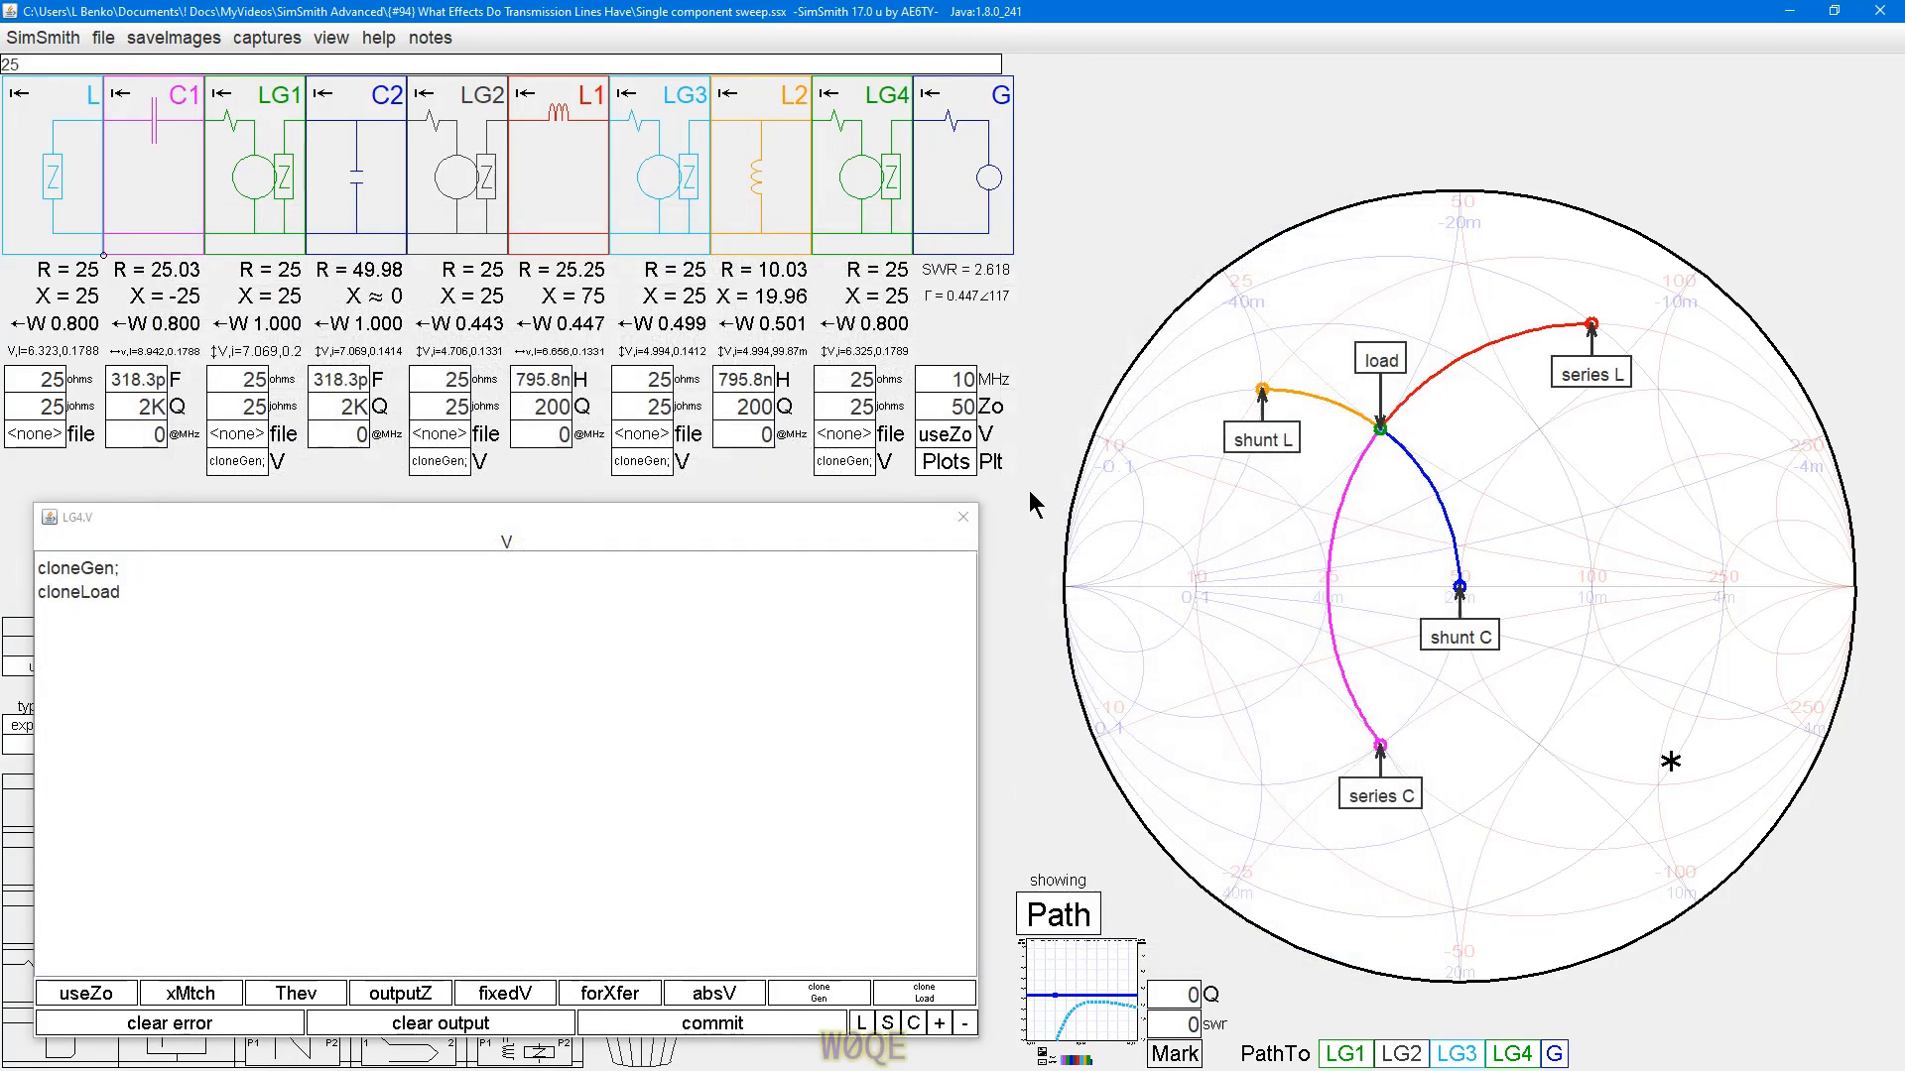
- Insert transmission line T1 before the generator and set its loss to 0 per 100 ft
click(963, 518)
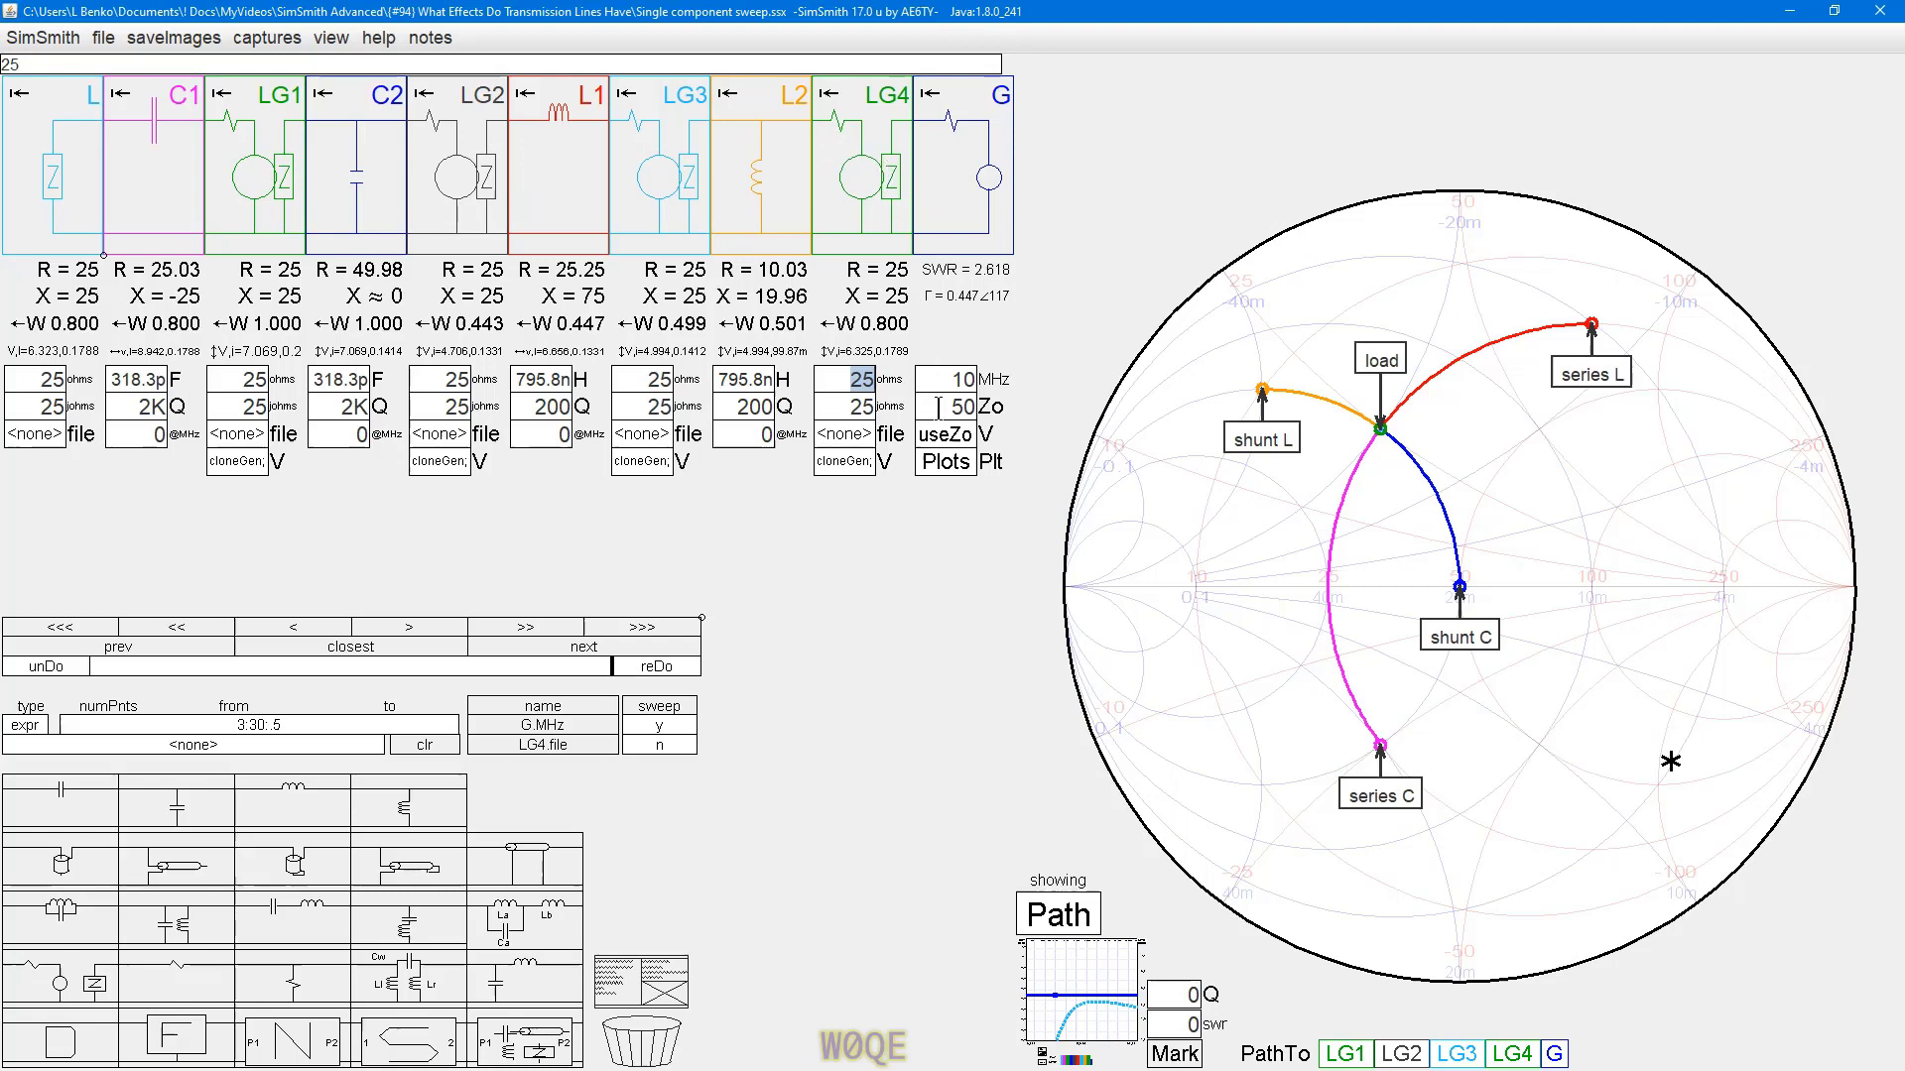
drag(533, 871, 969, 188)
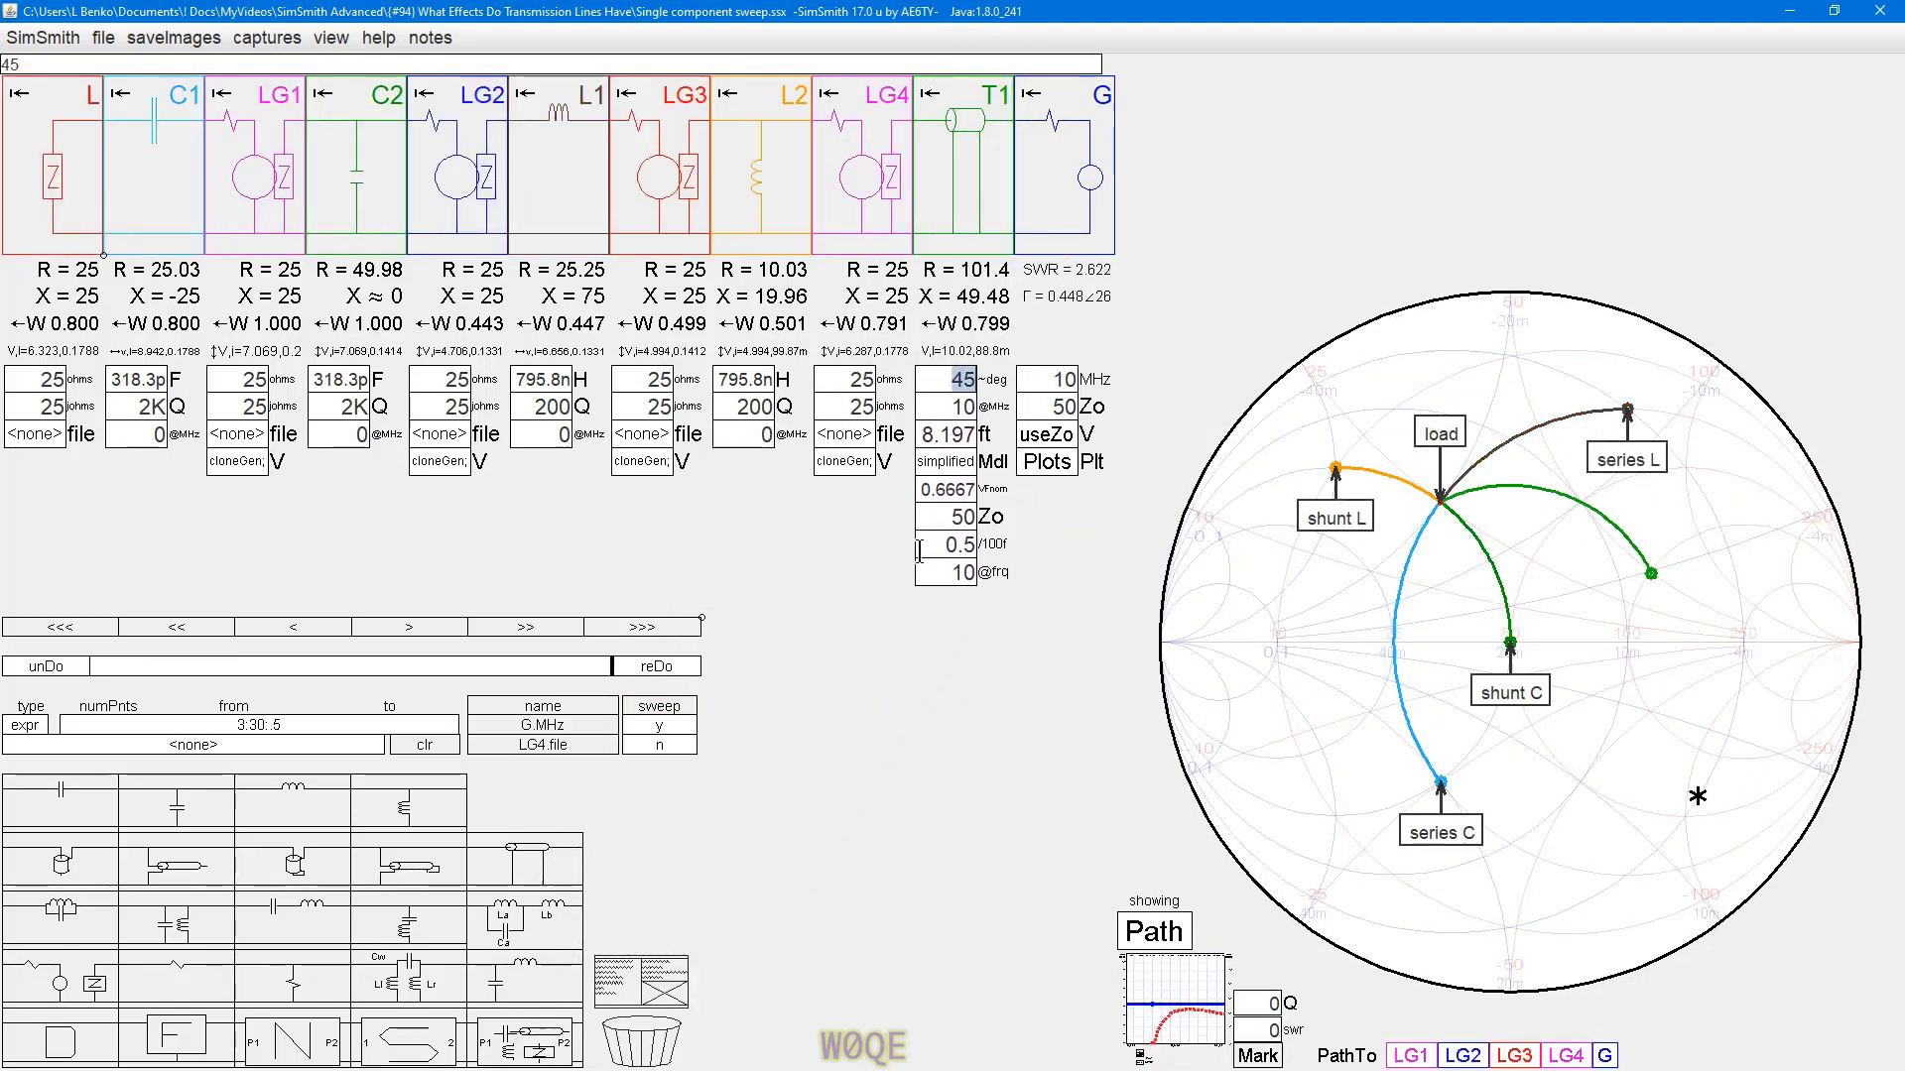
click(939, 539)
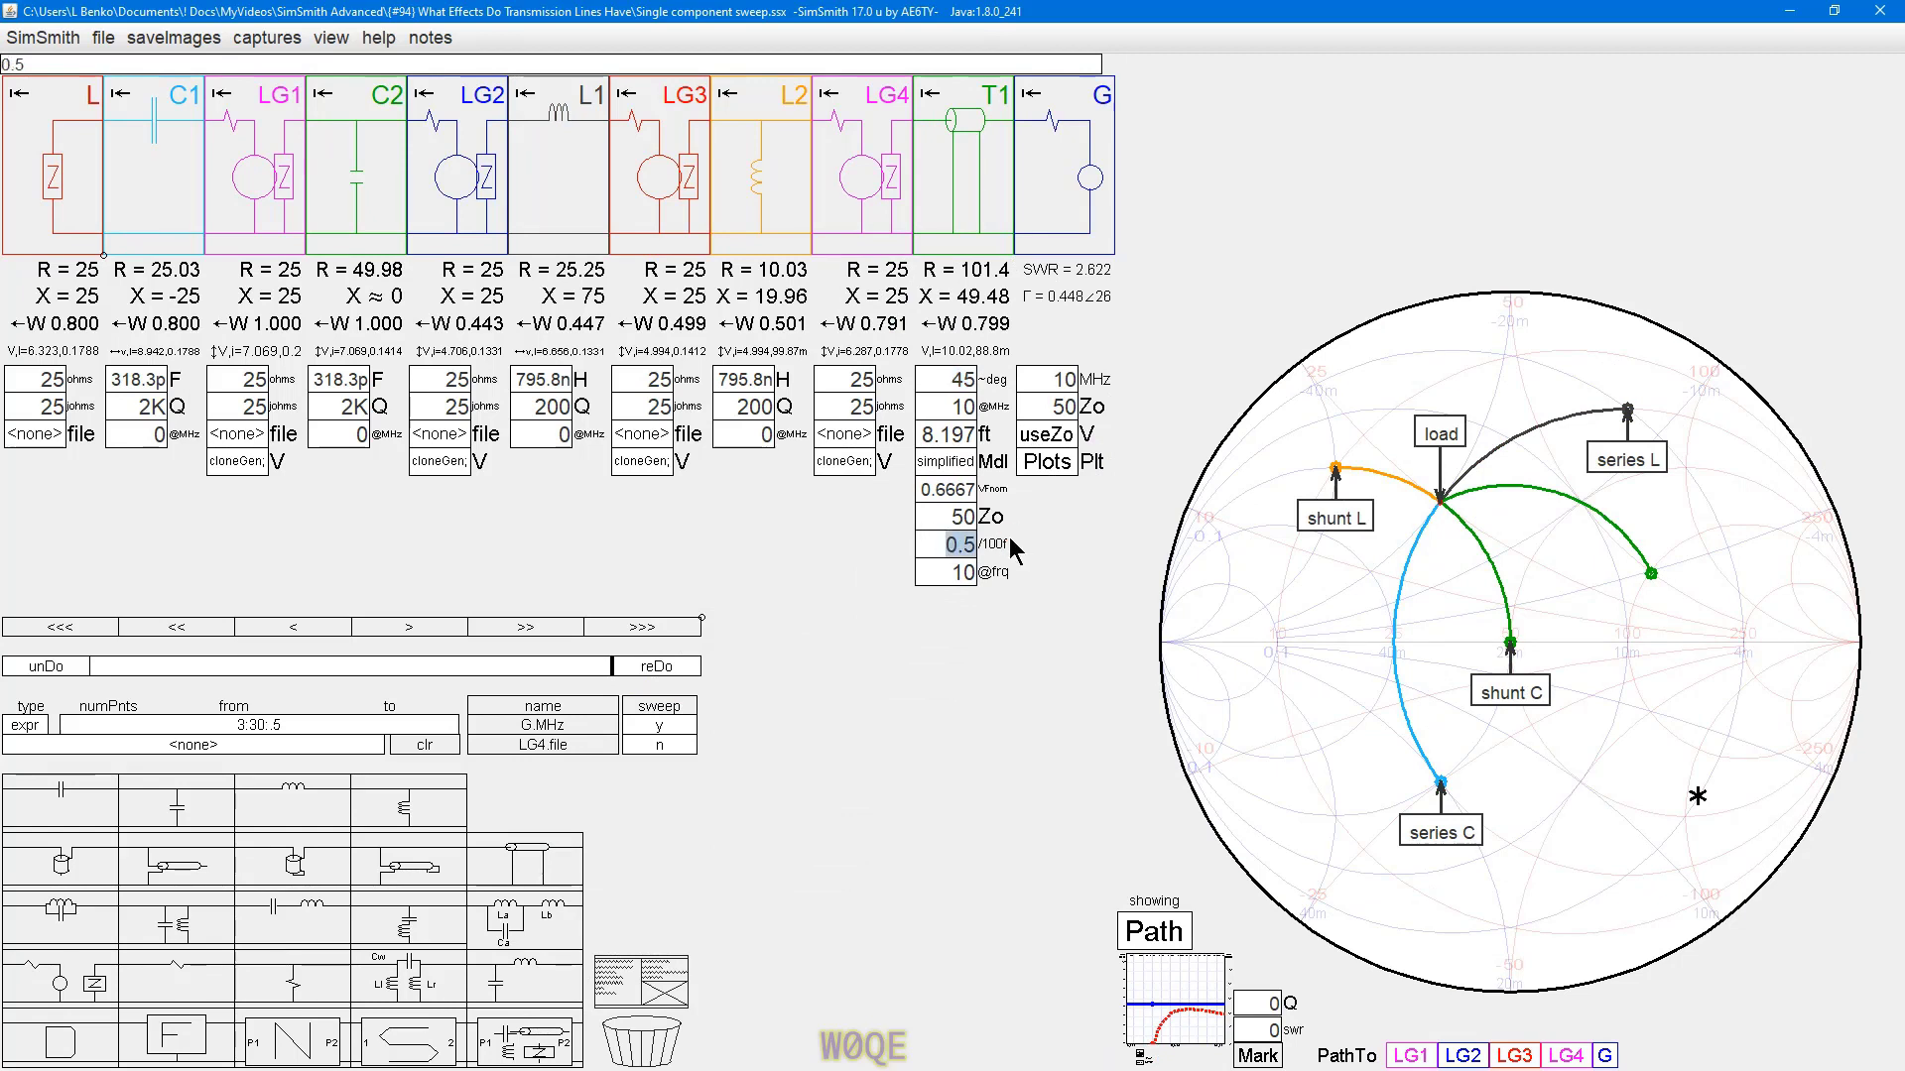
text(0)
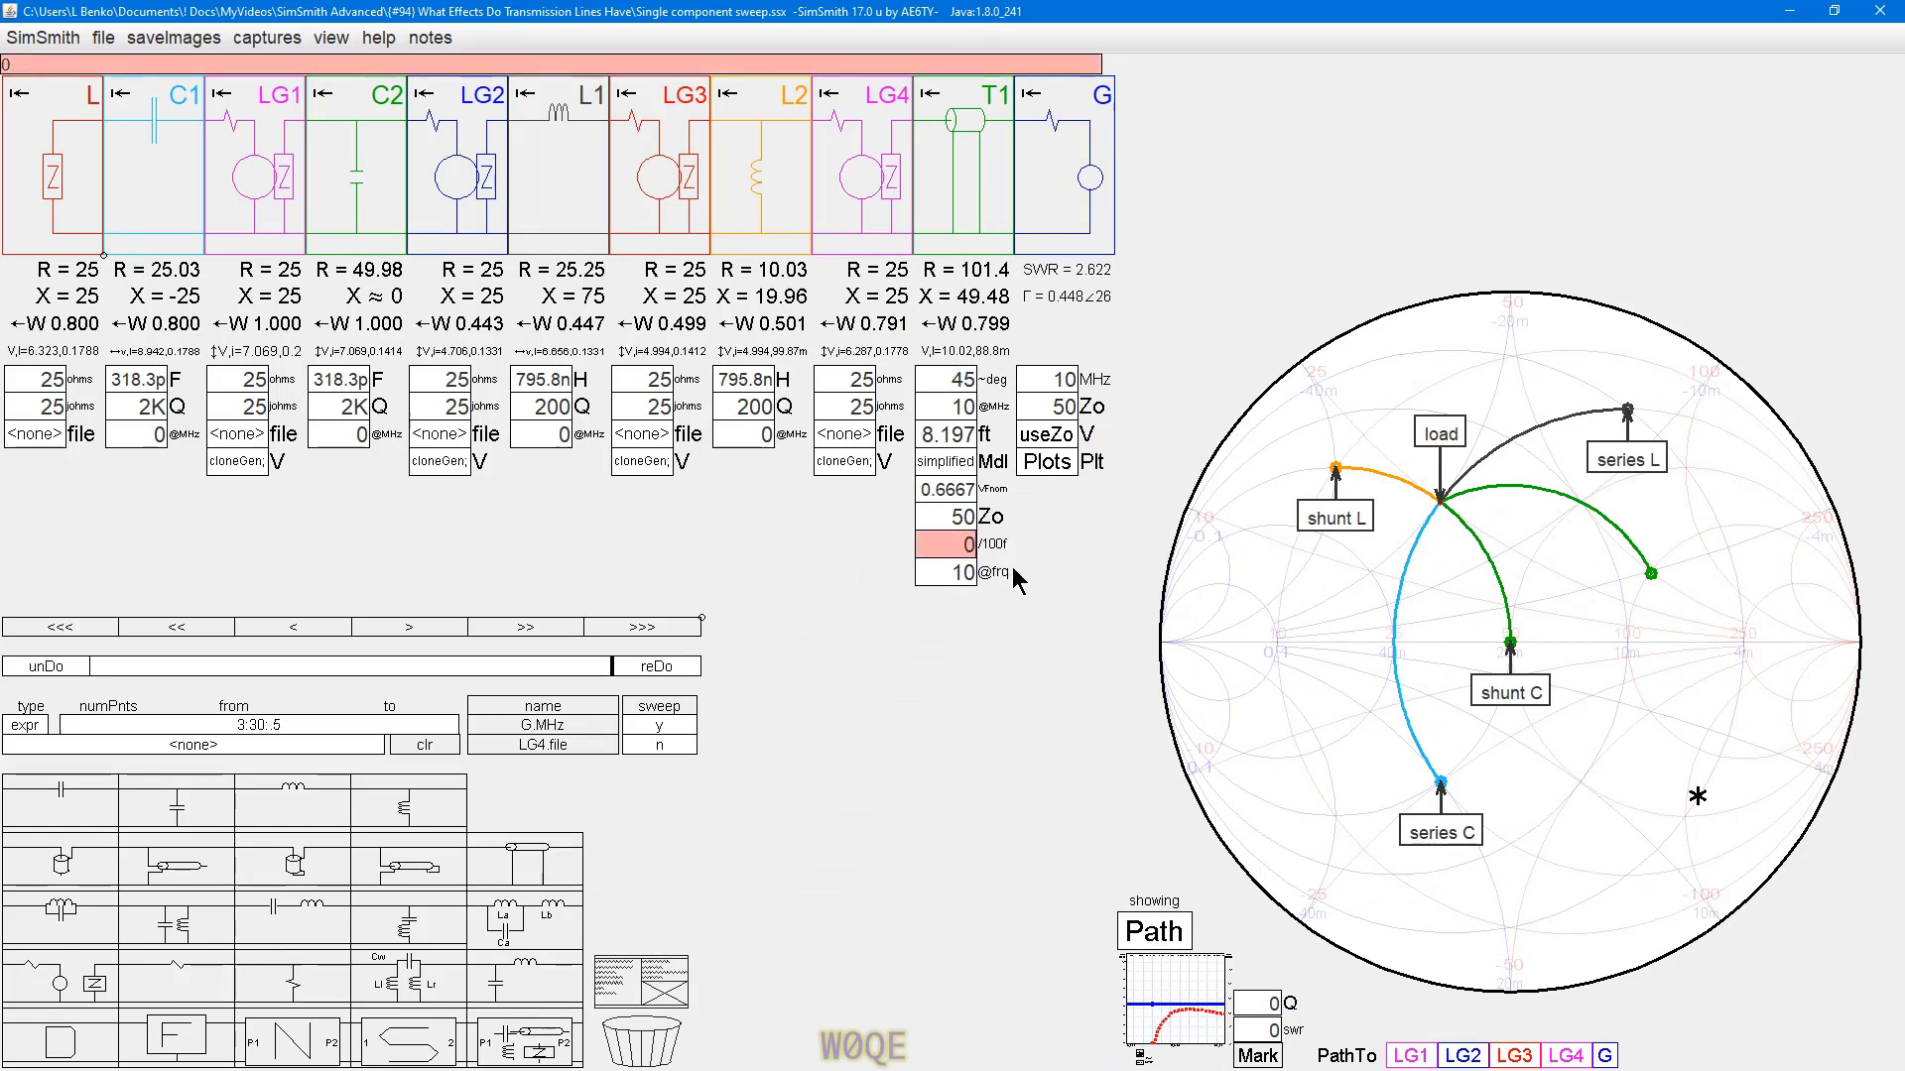
key(Return)
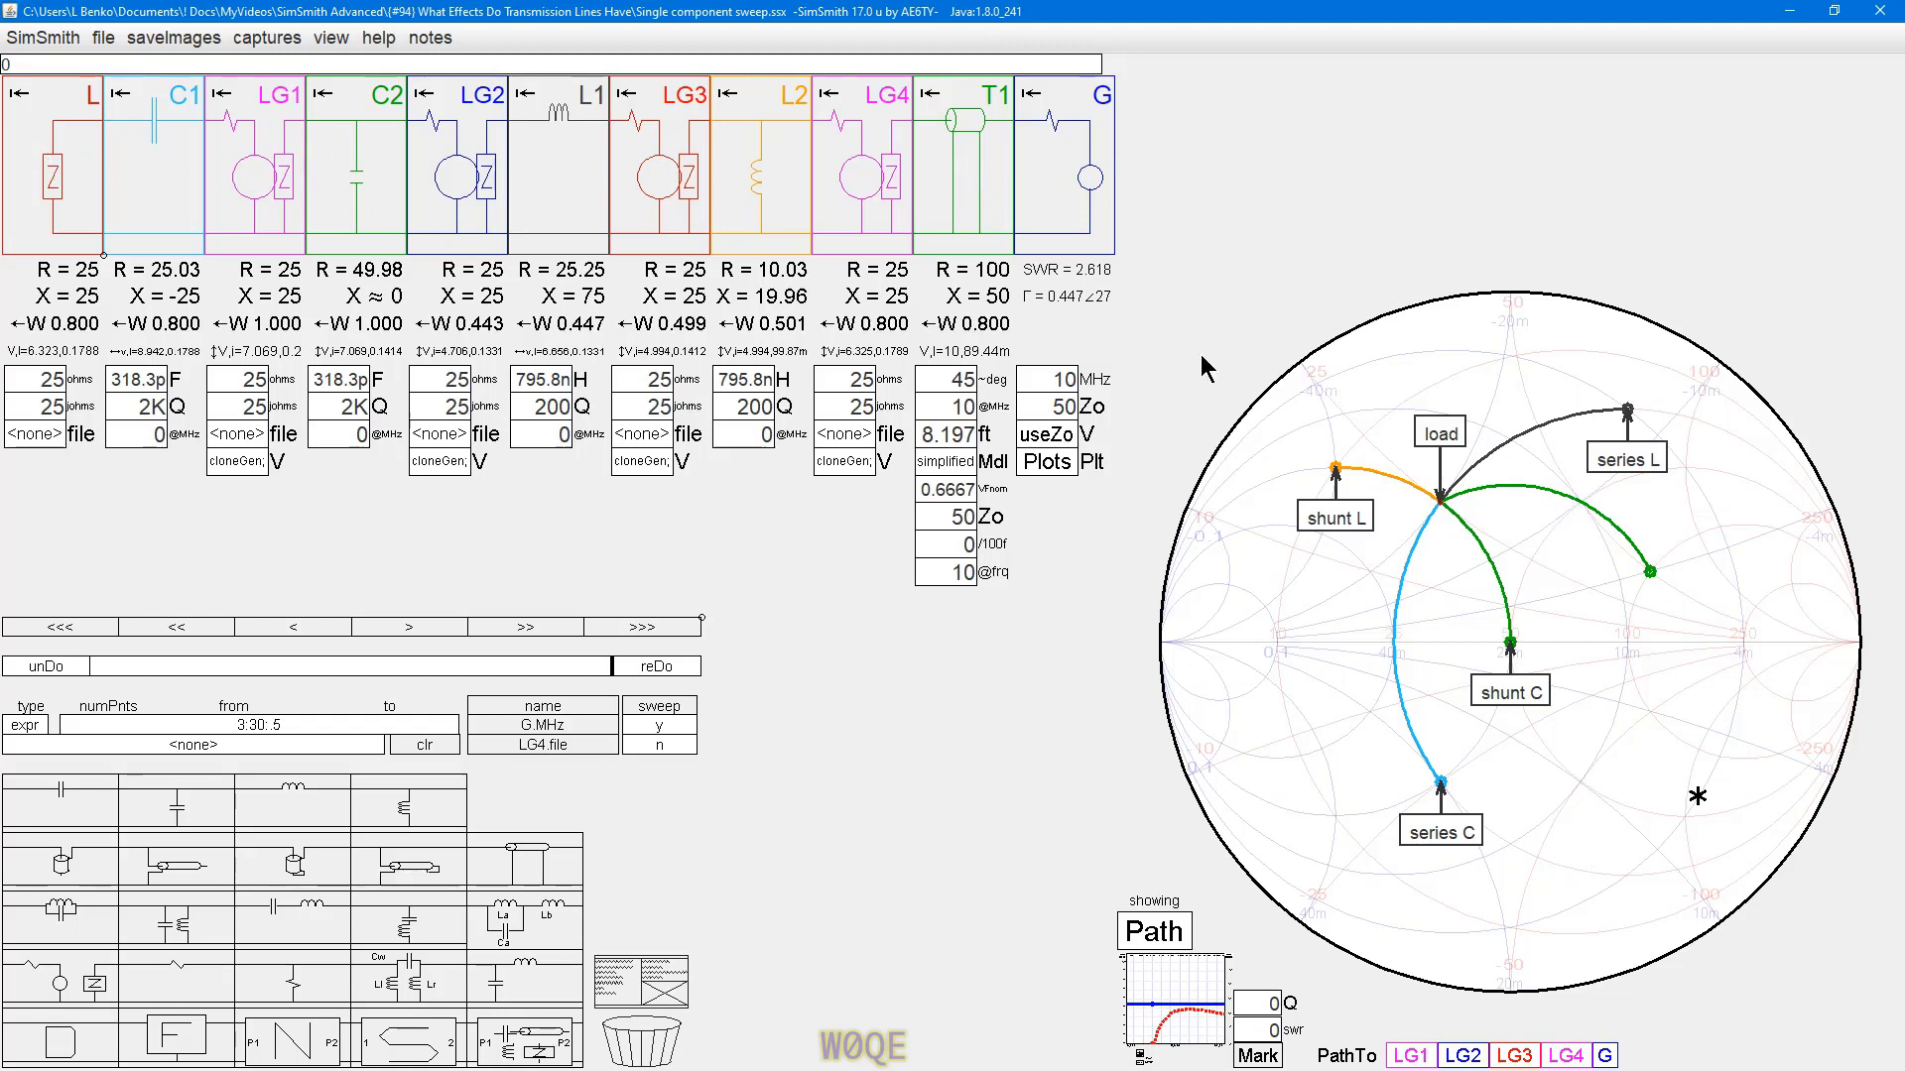
- Color transmission line T1 and its chart path red
right_click(952, 186)
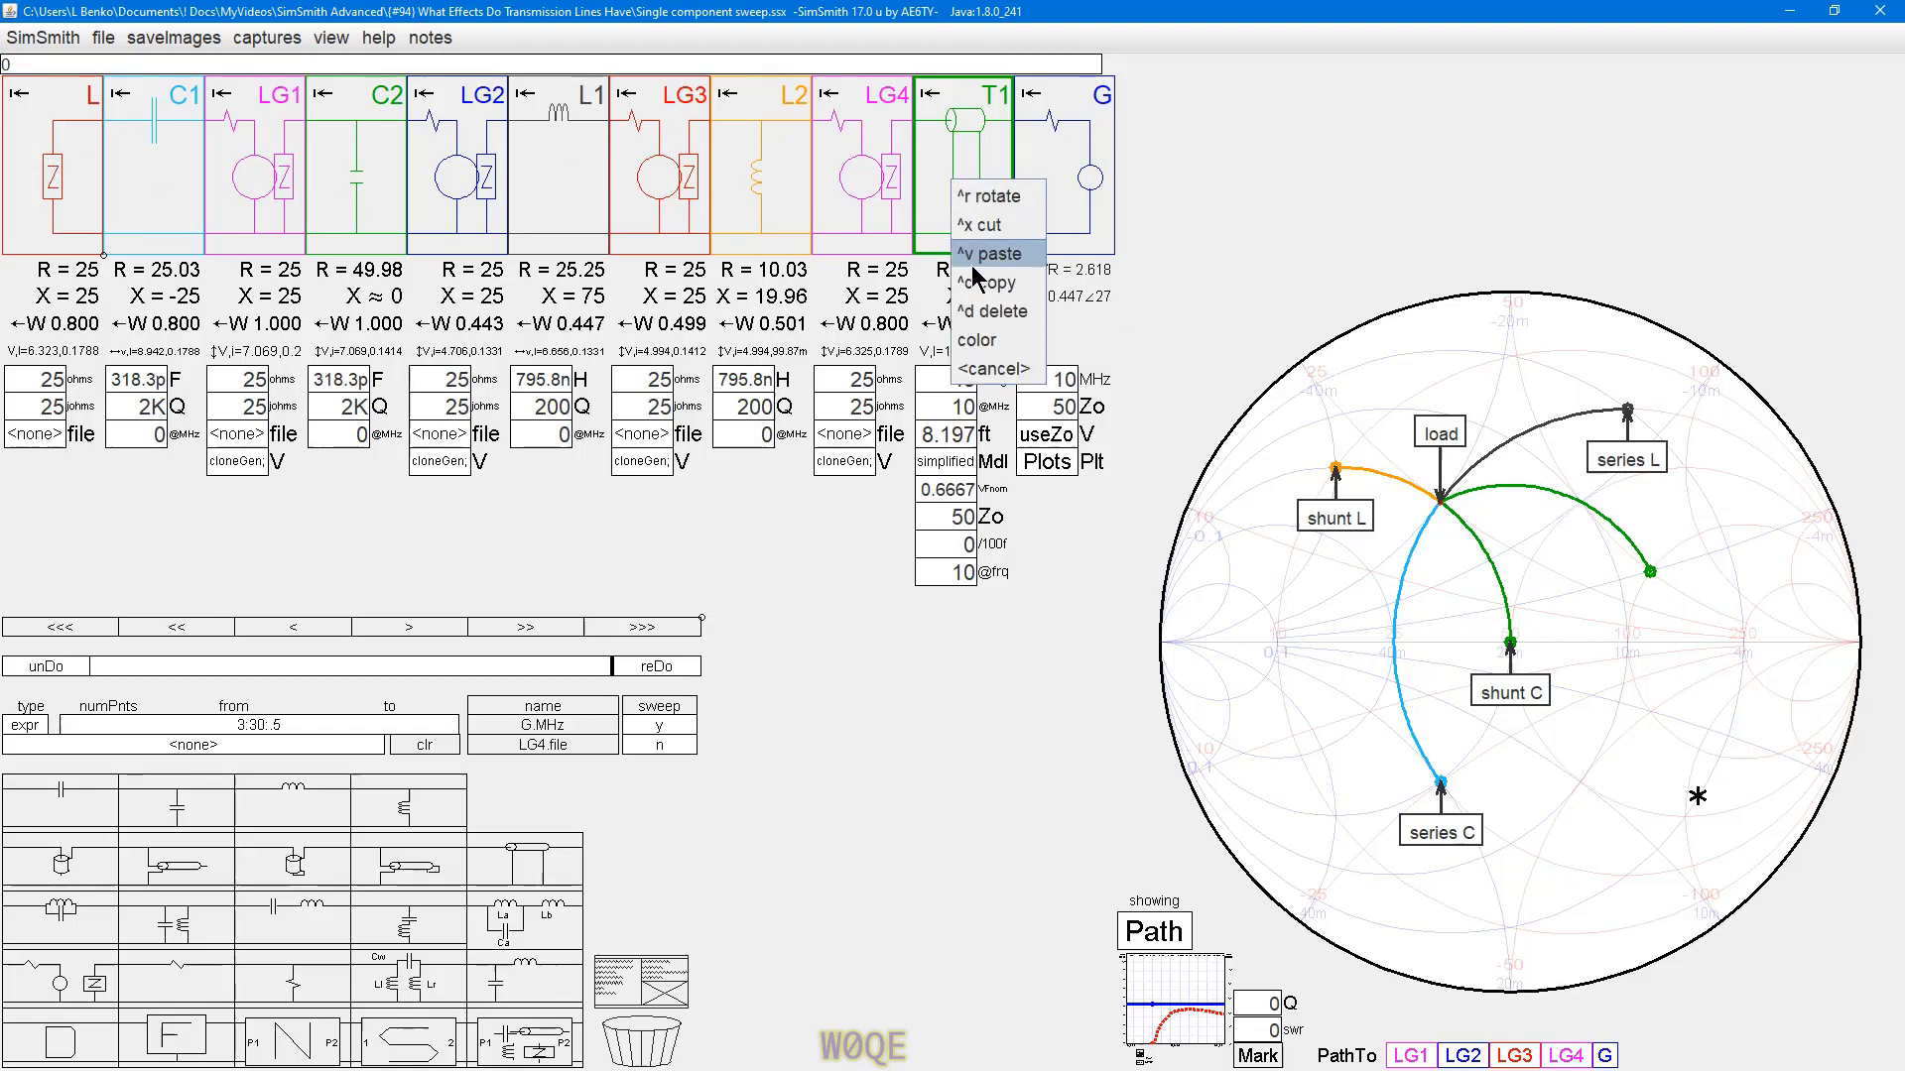
click(980, 340)
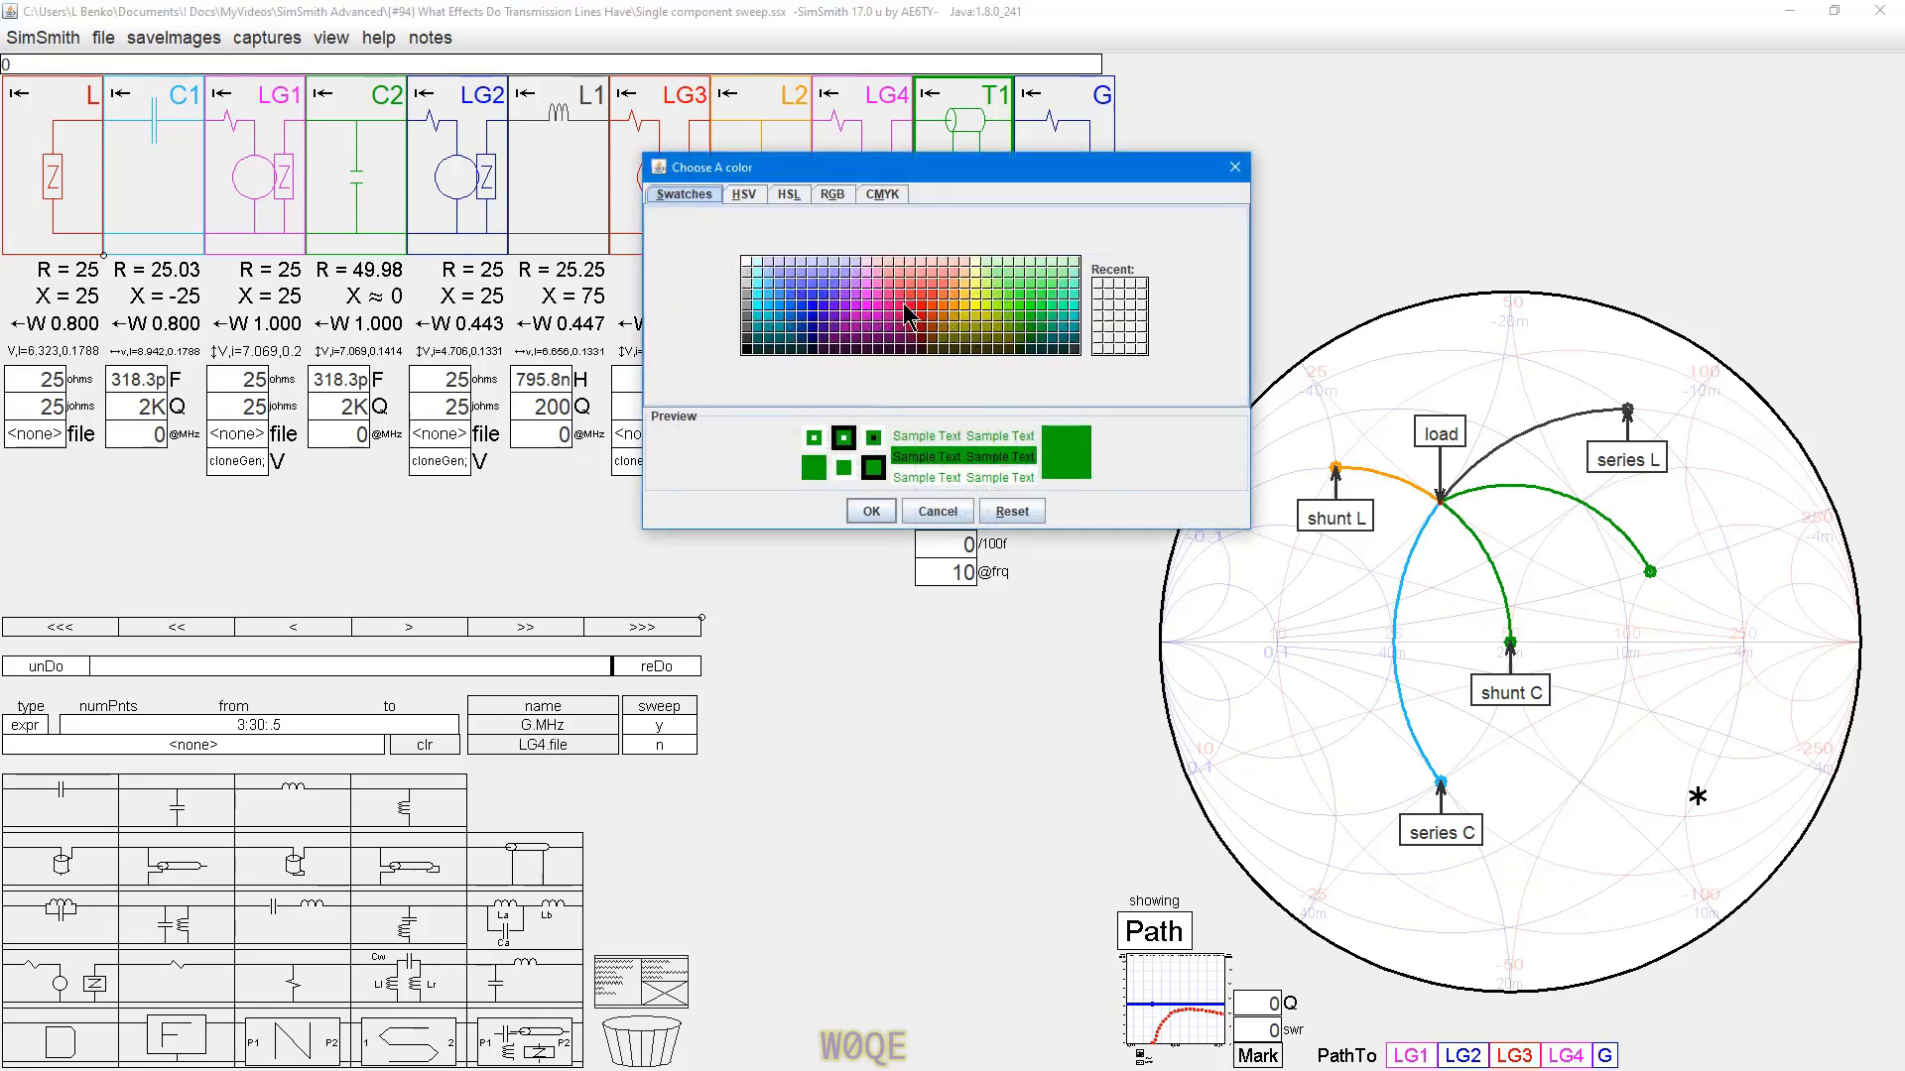
click(921, 308)
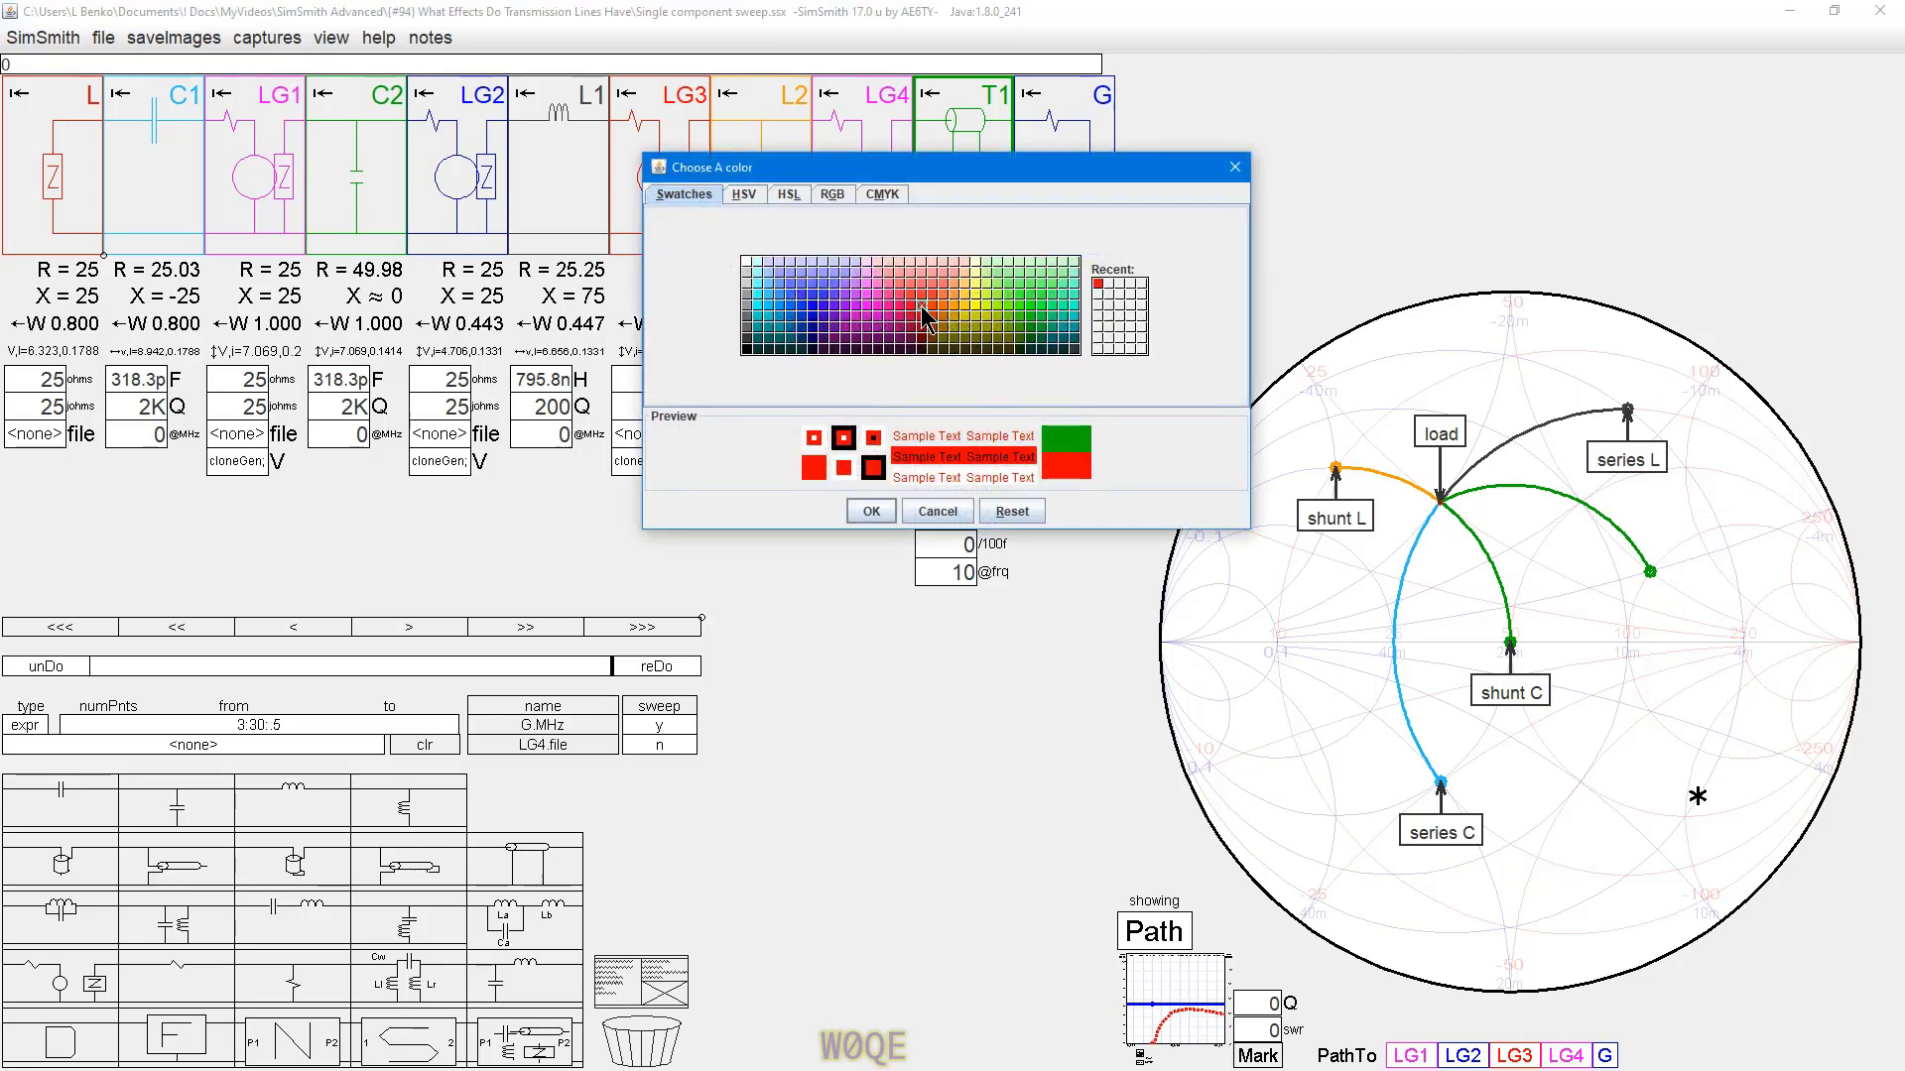
click(869, 512)
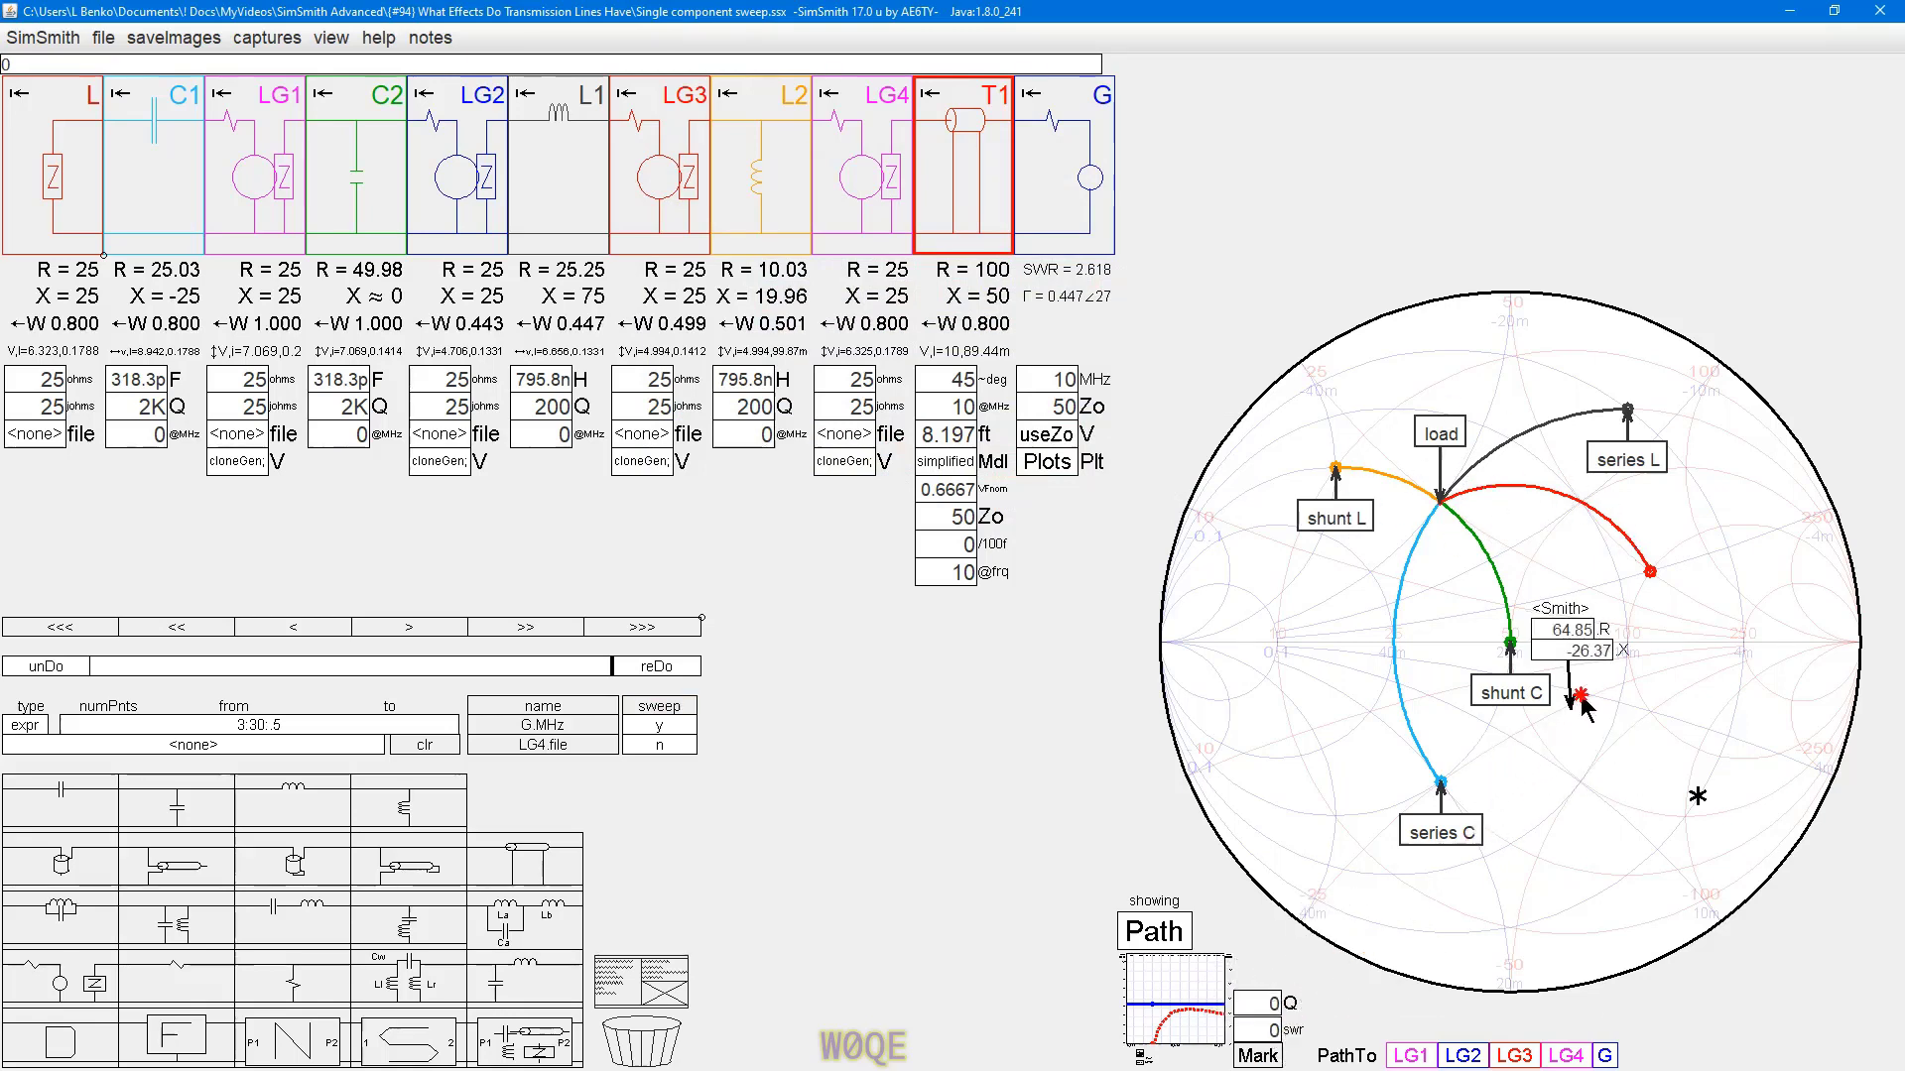
- Label T1's path endpoint on the Smith chart as 'TL'
mouse_move(1647, 570)
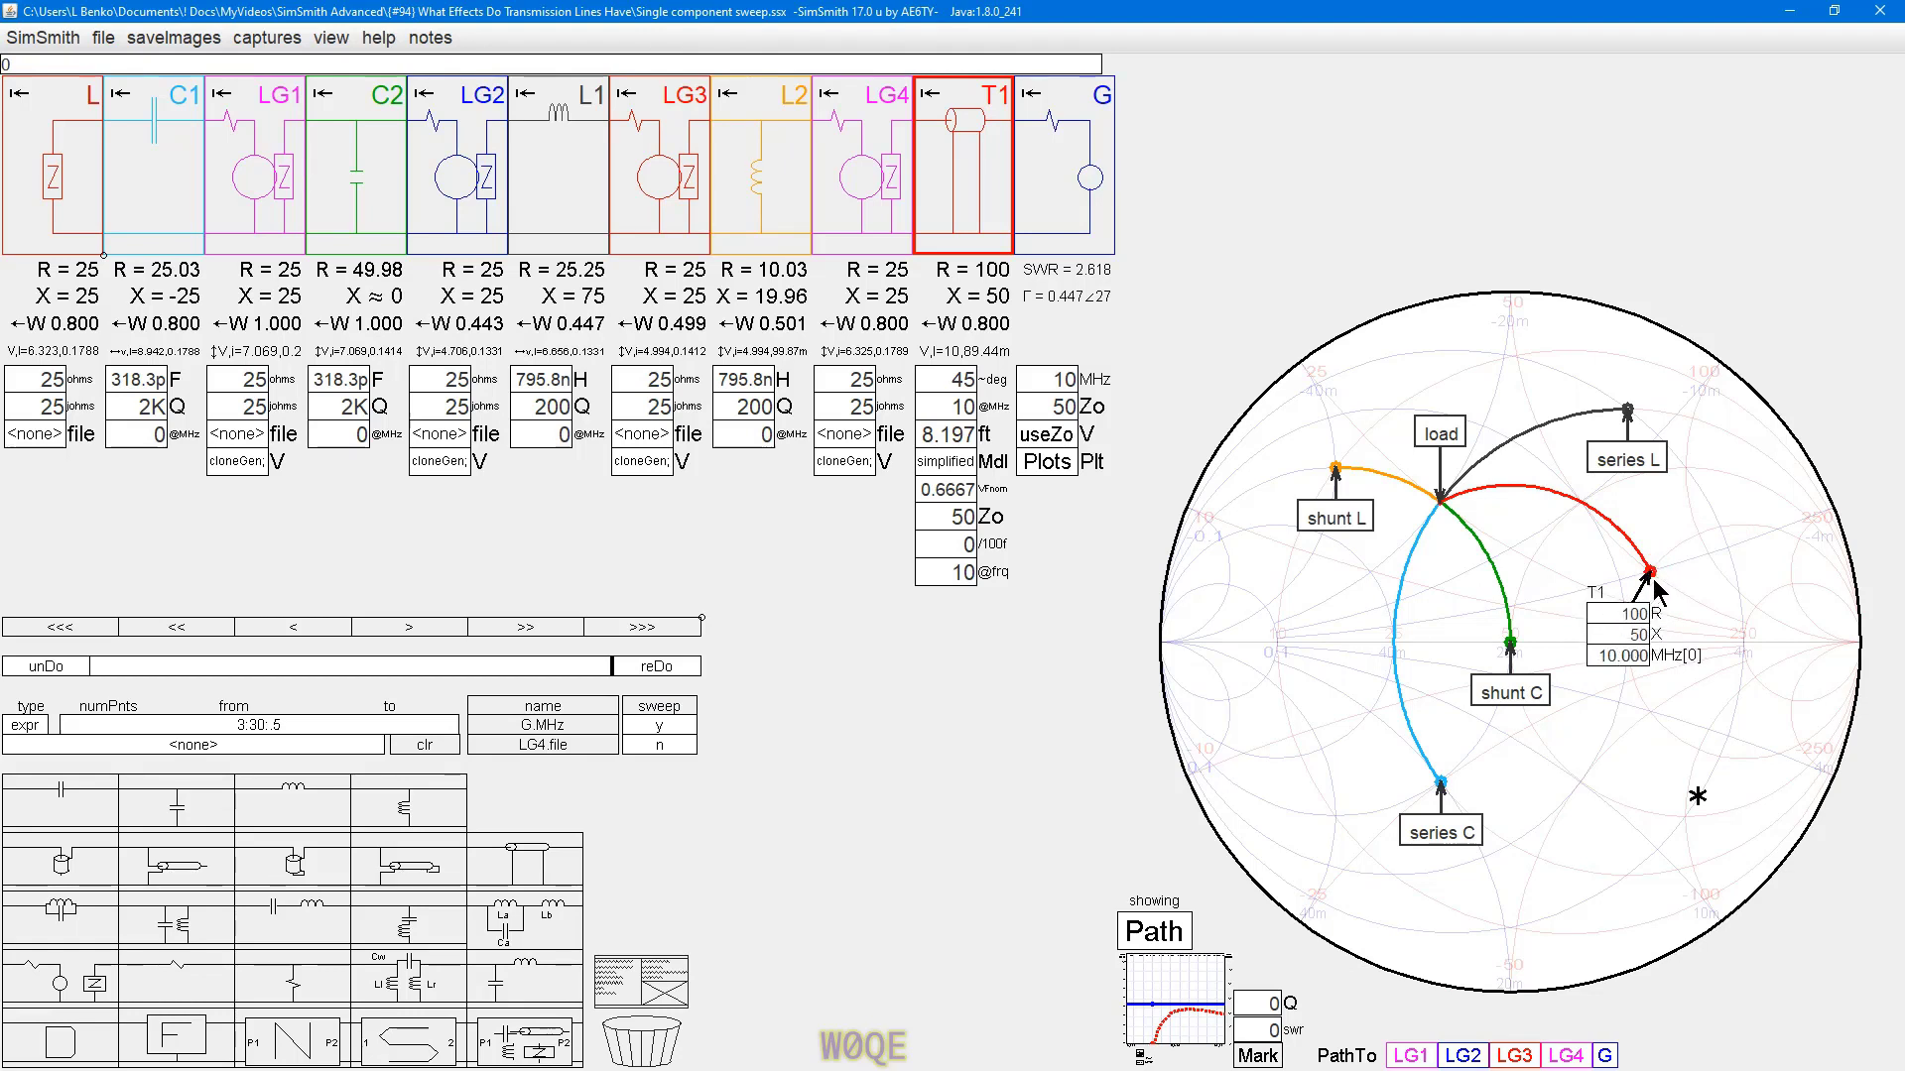
click(1652, 579)
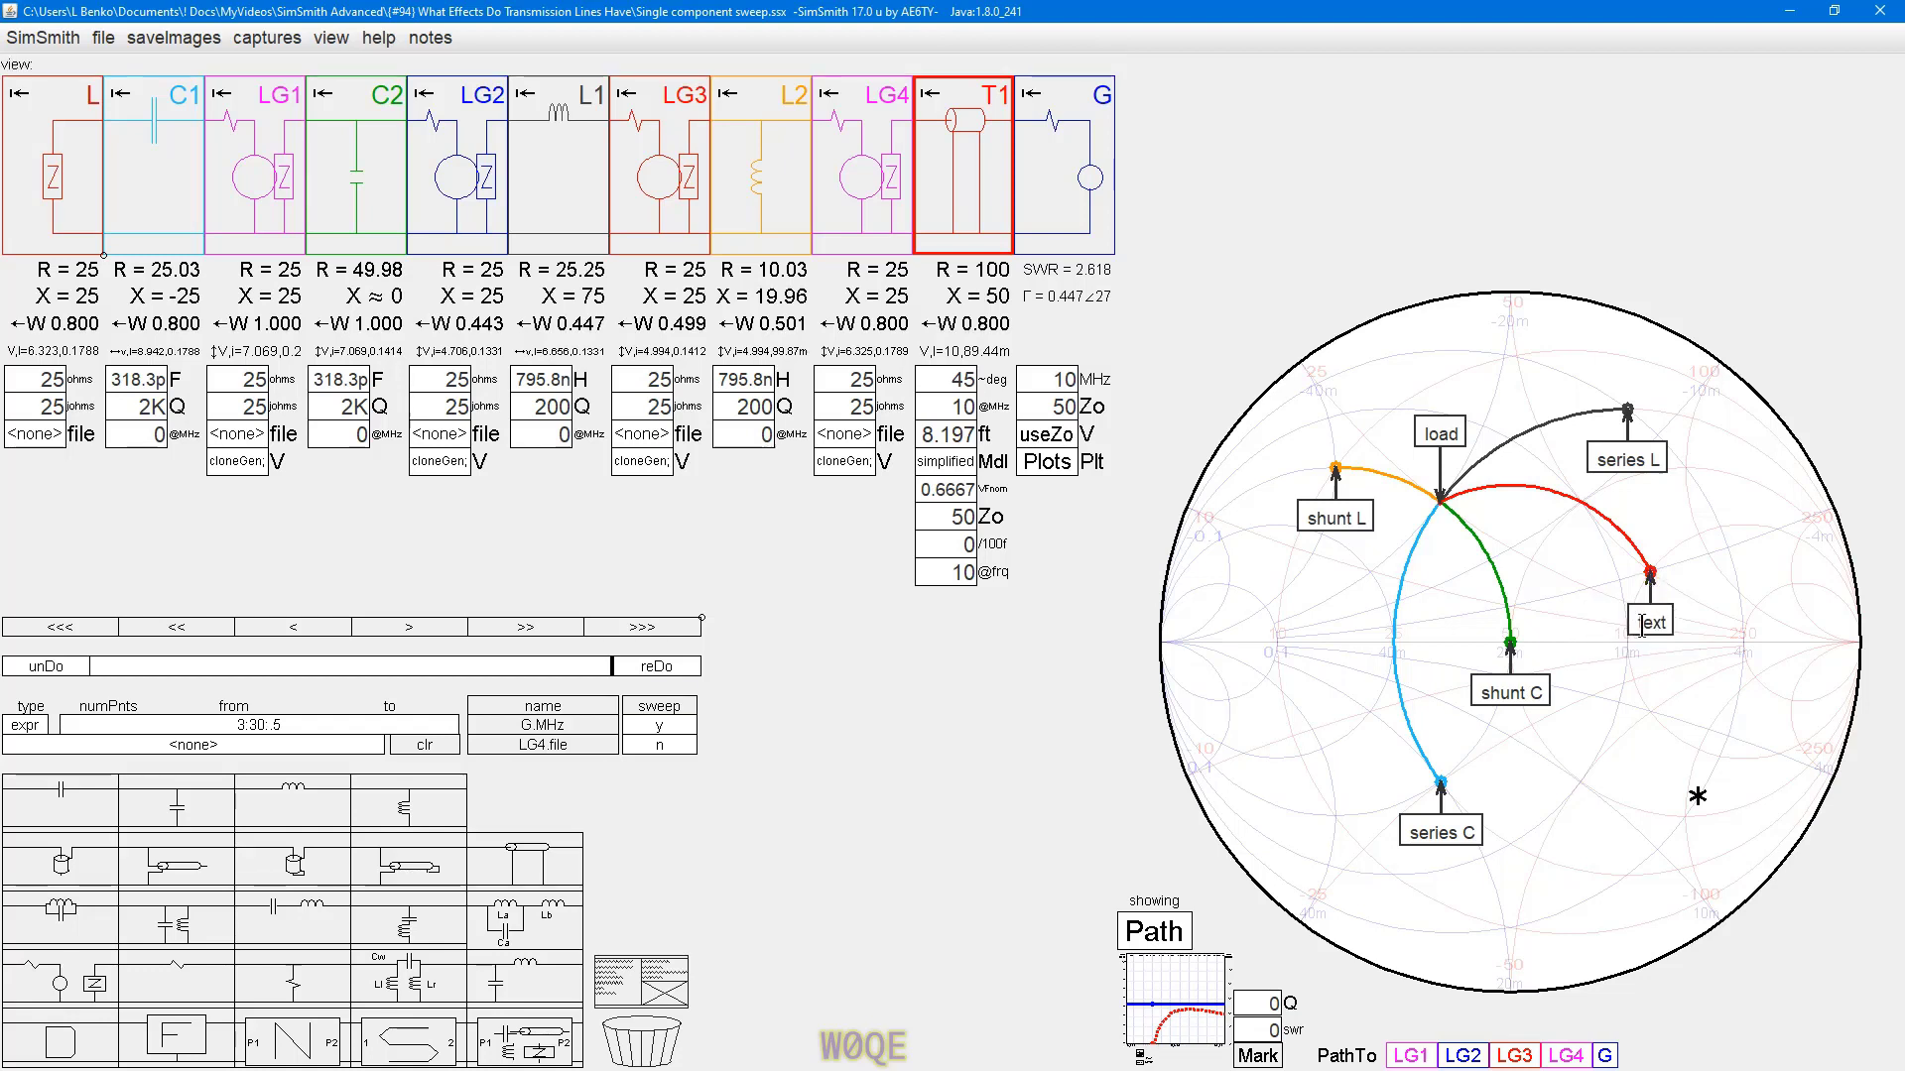
click(1639, 625)
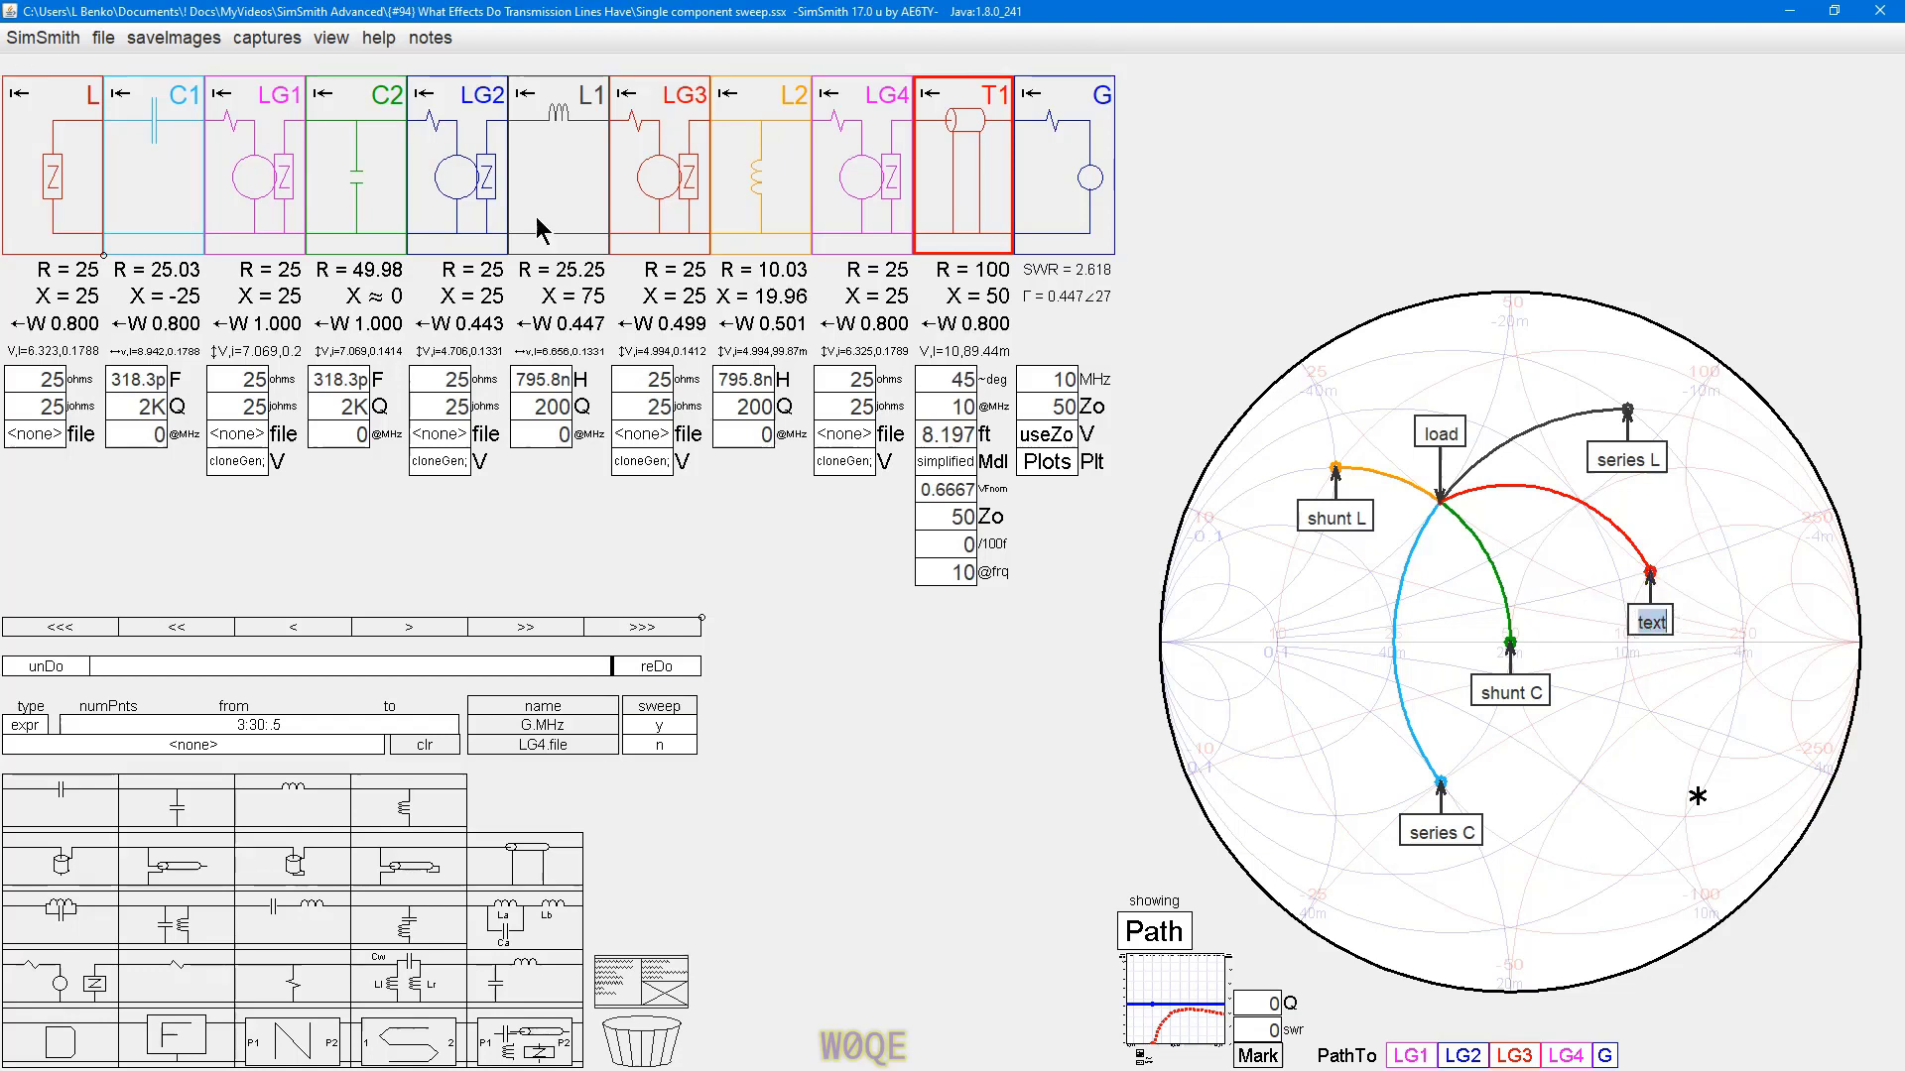
text(TL)
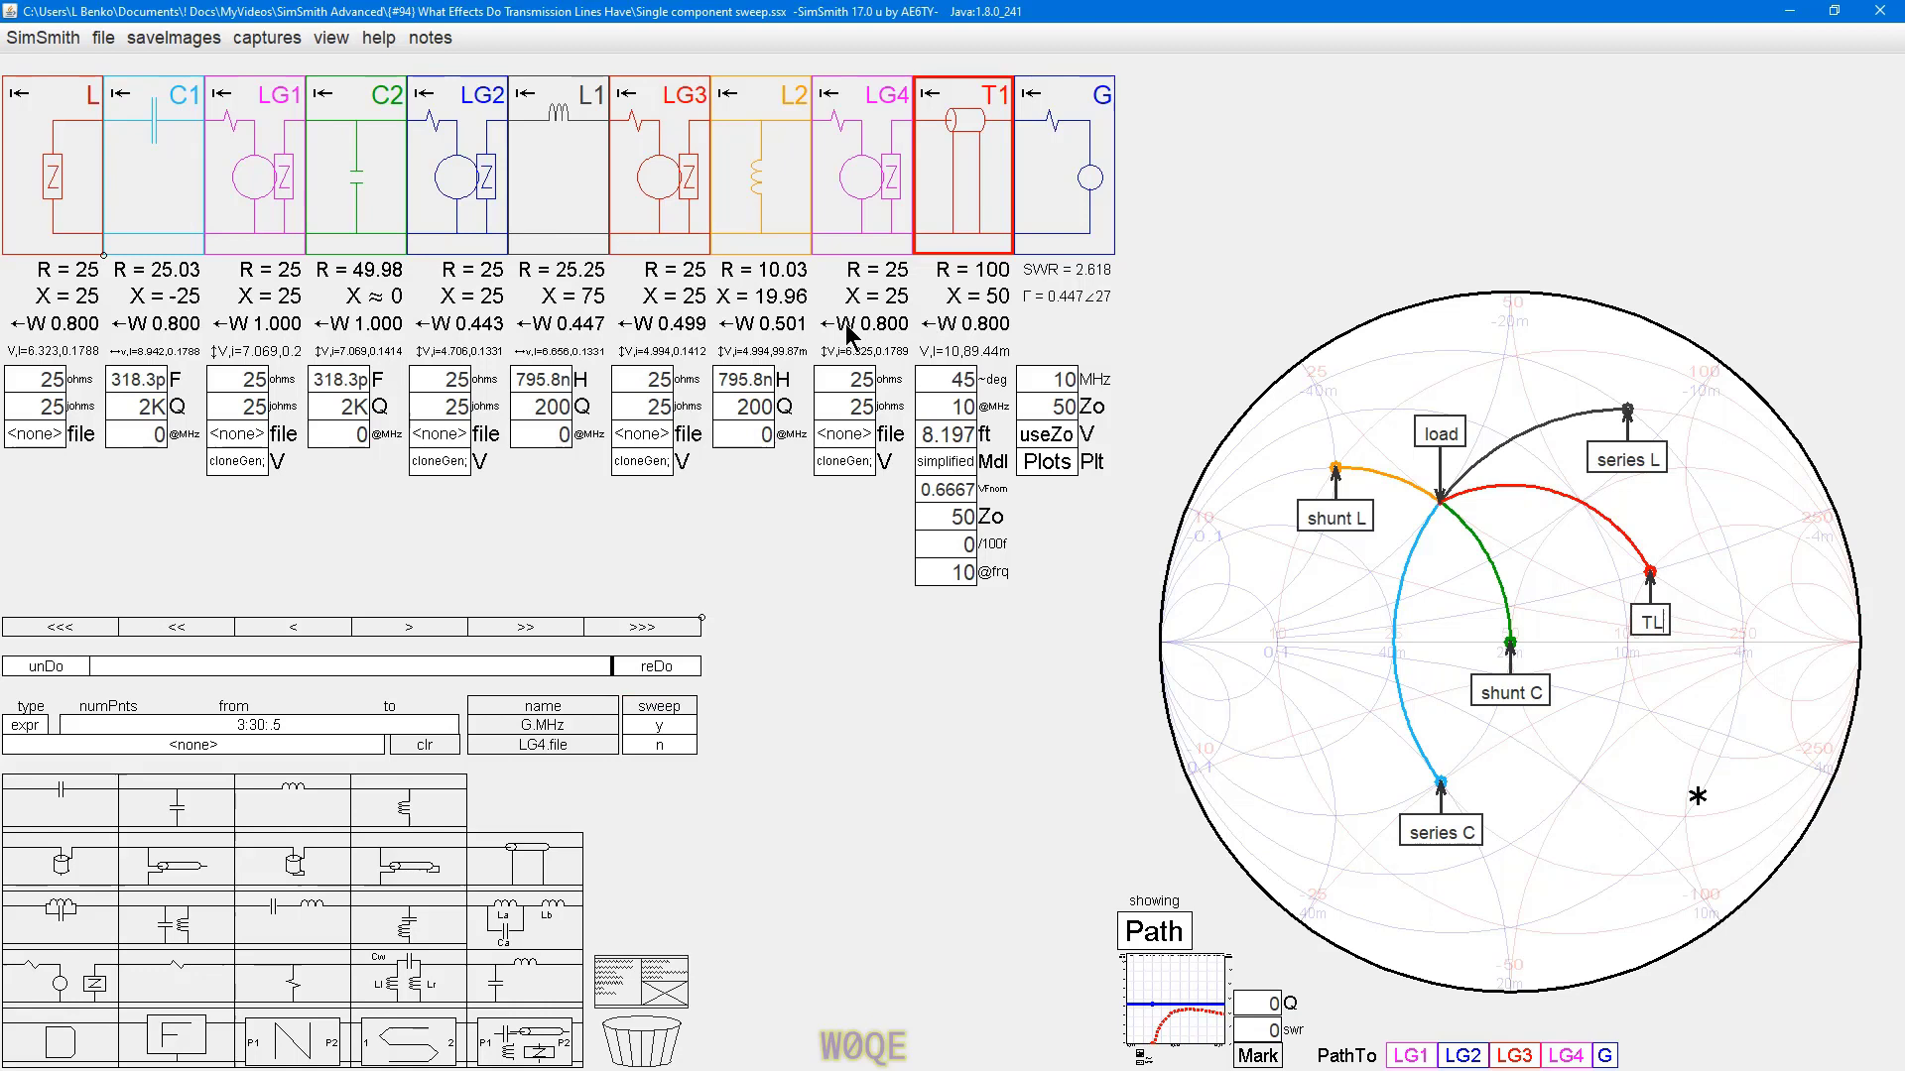
click(1695, 511)
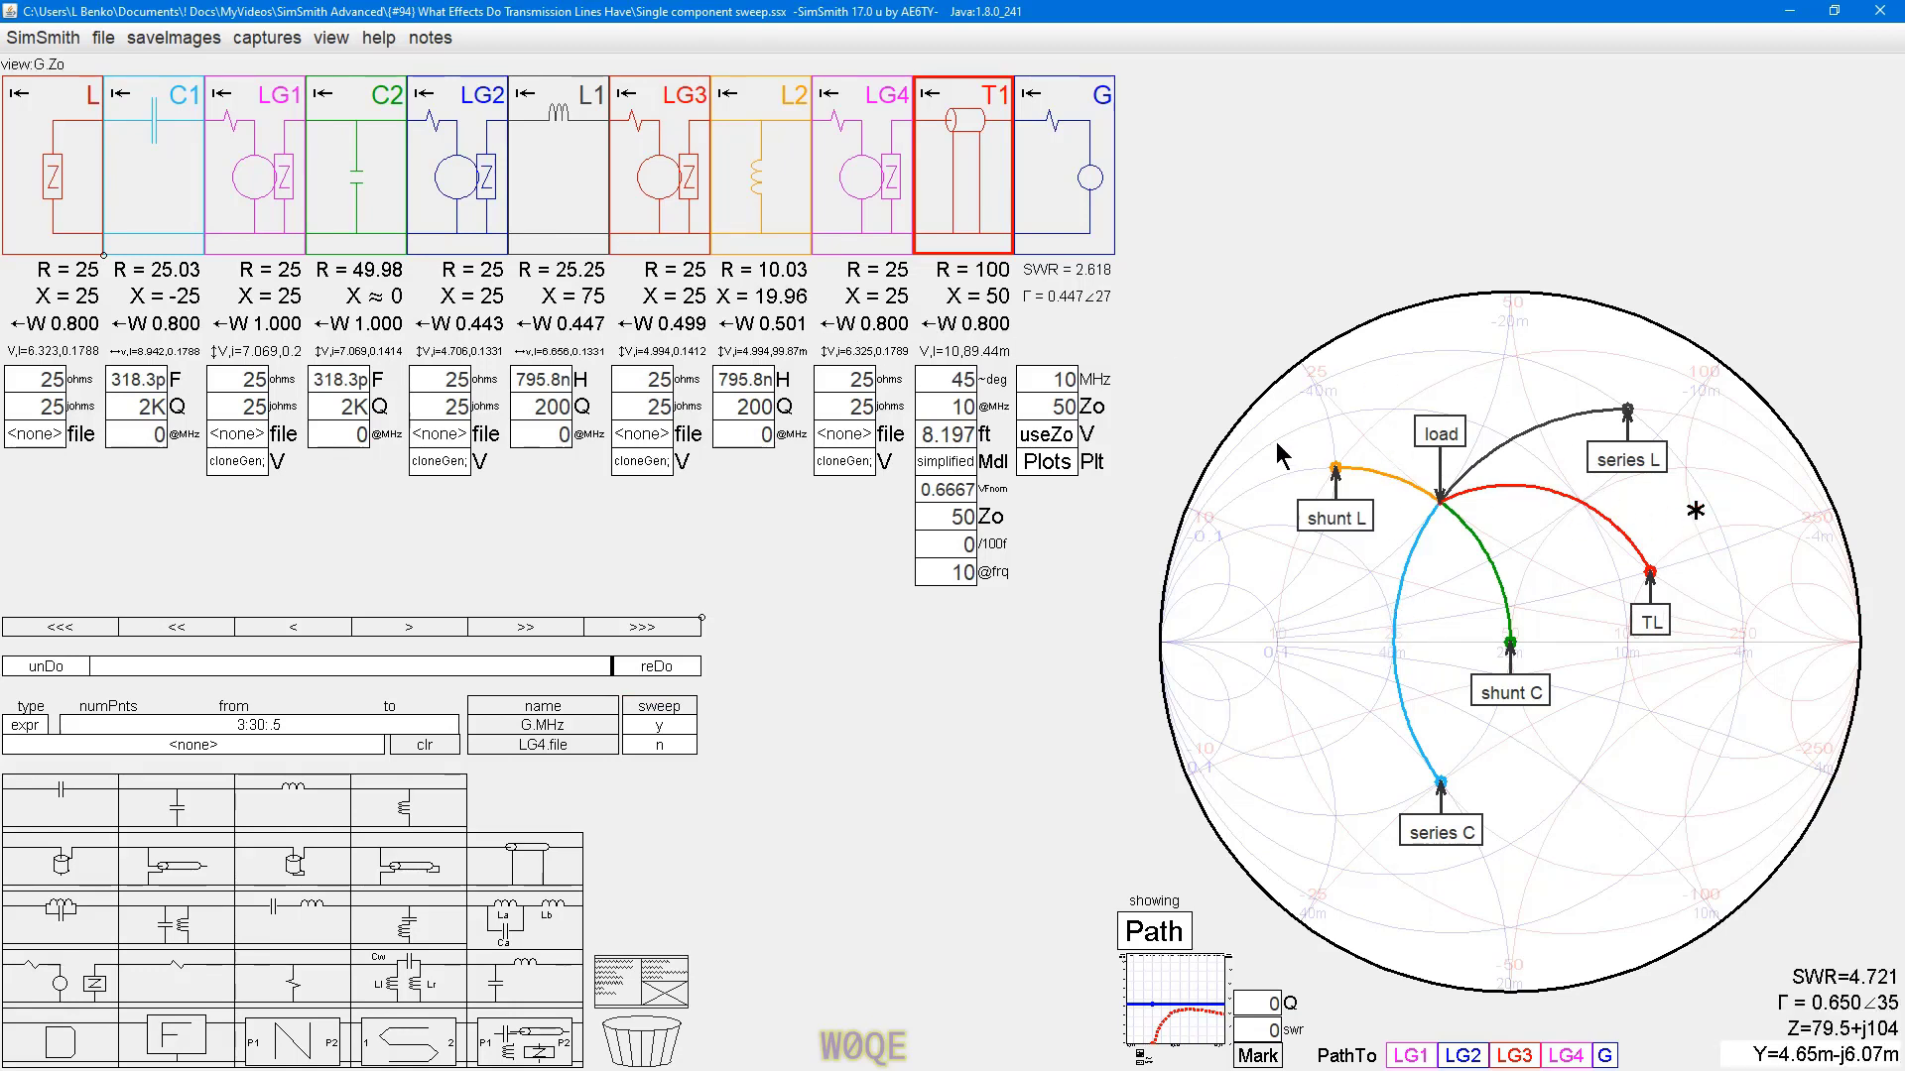
- Set T1's degree value to linear increment mode
double_click(937, 380)
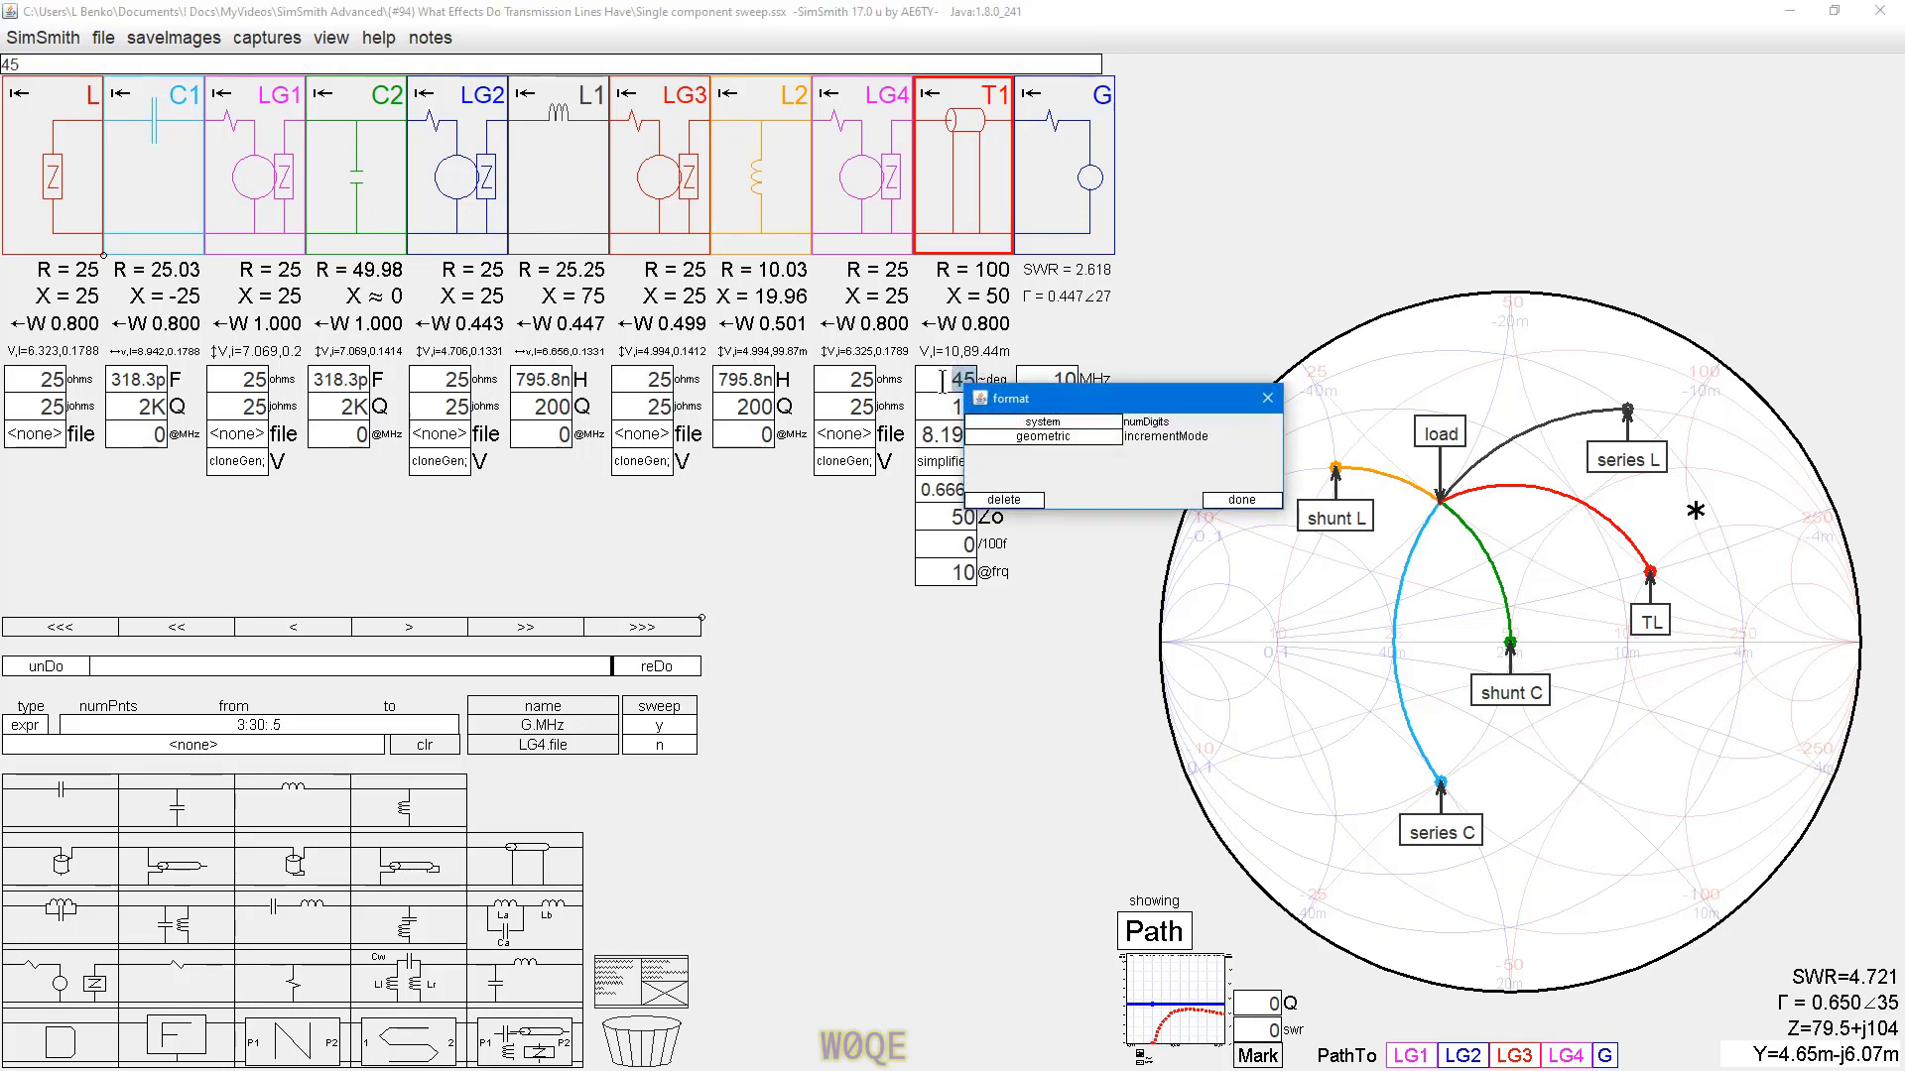
click(1017, 439)
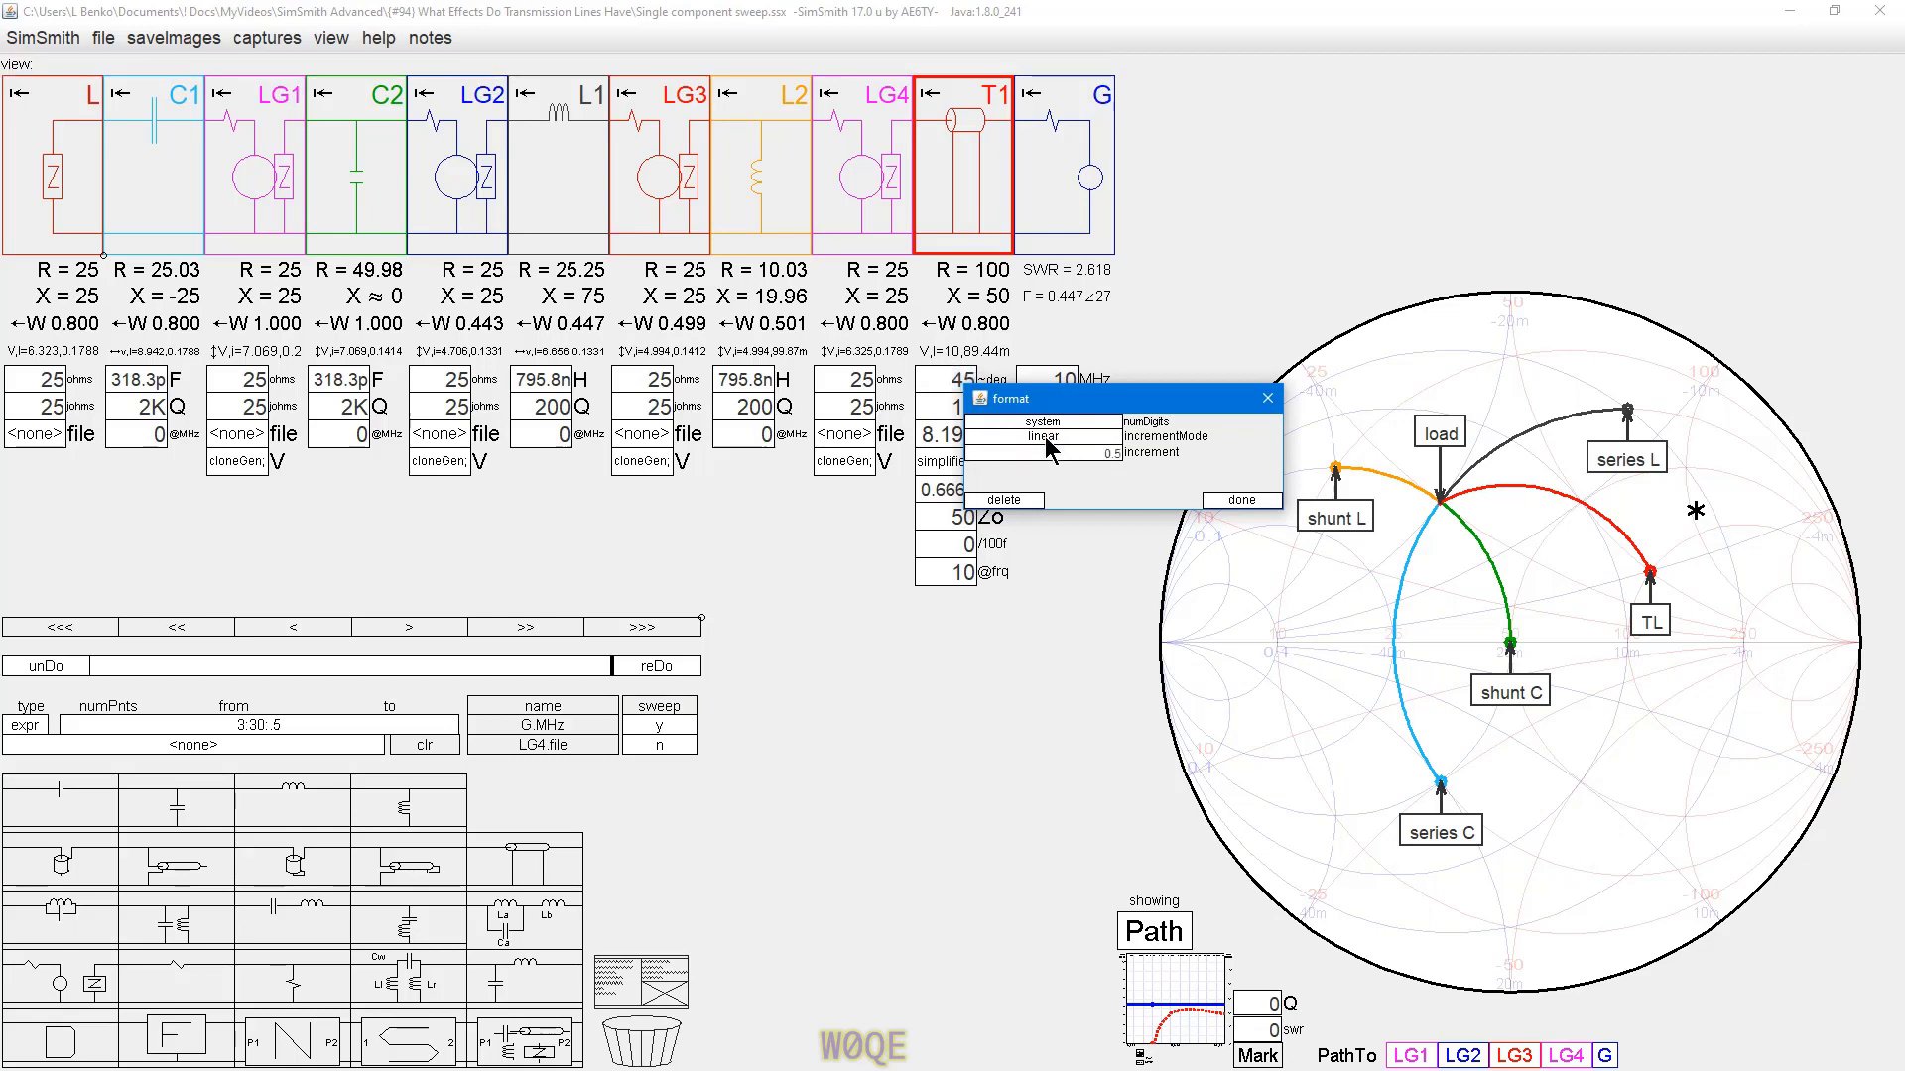
click(1107, 456)
key(Return)
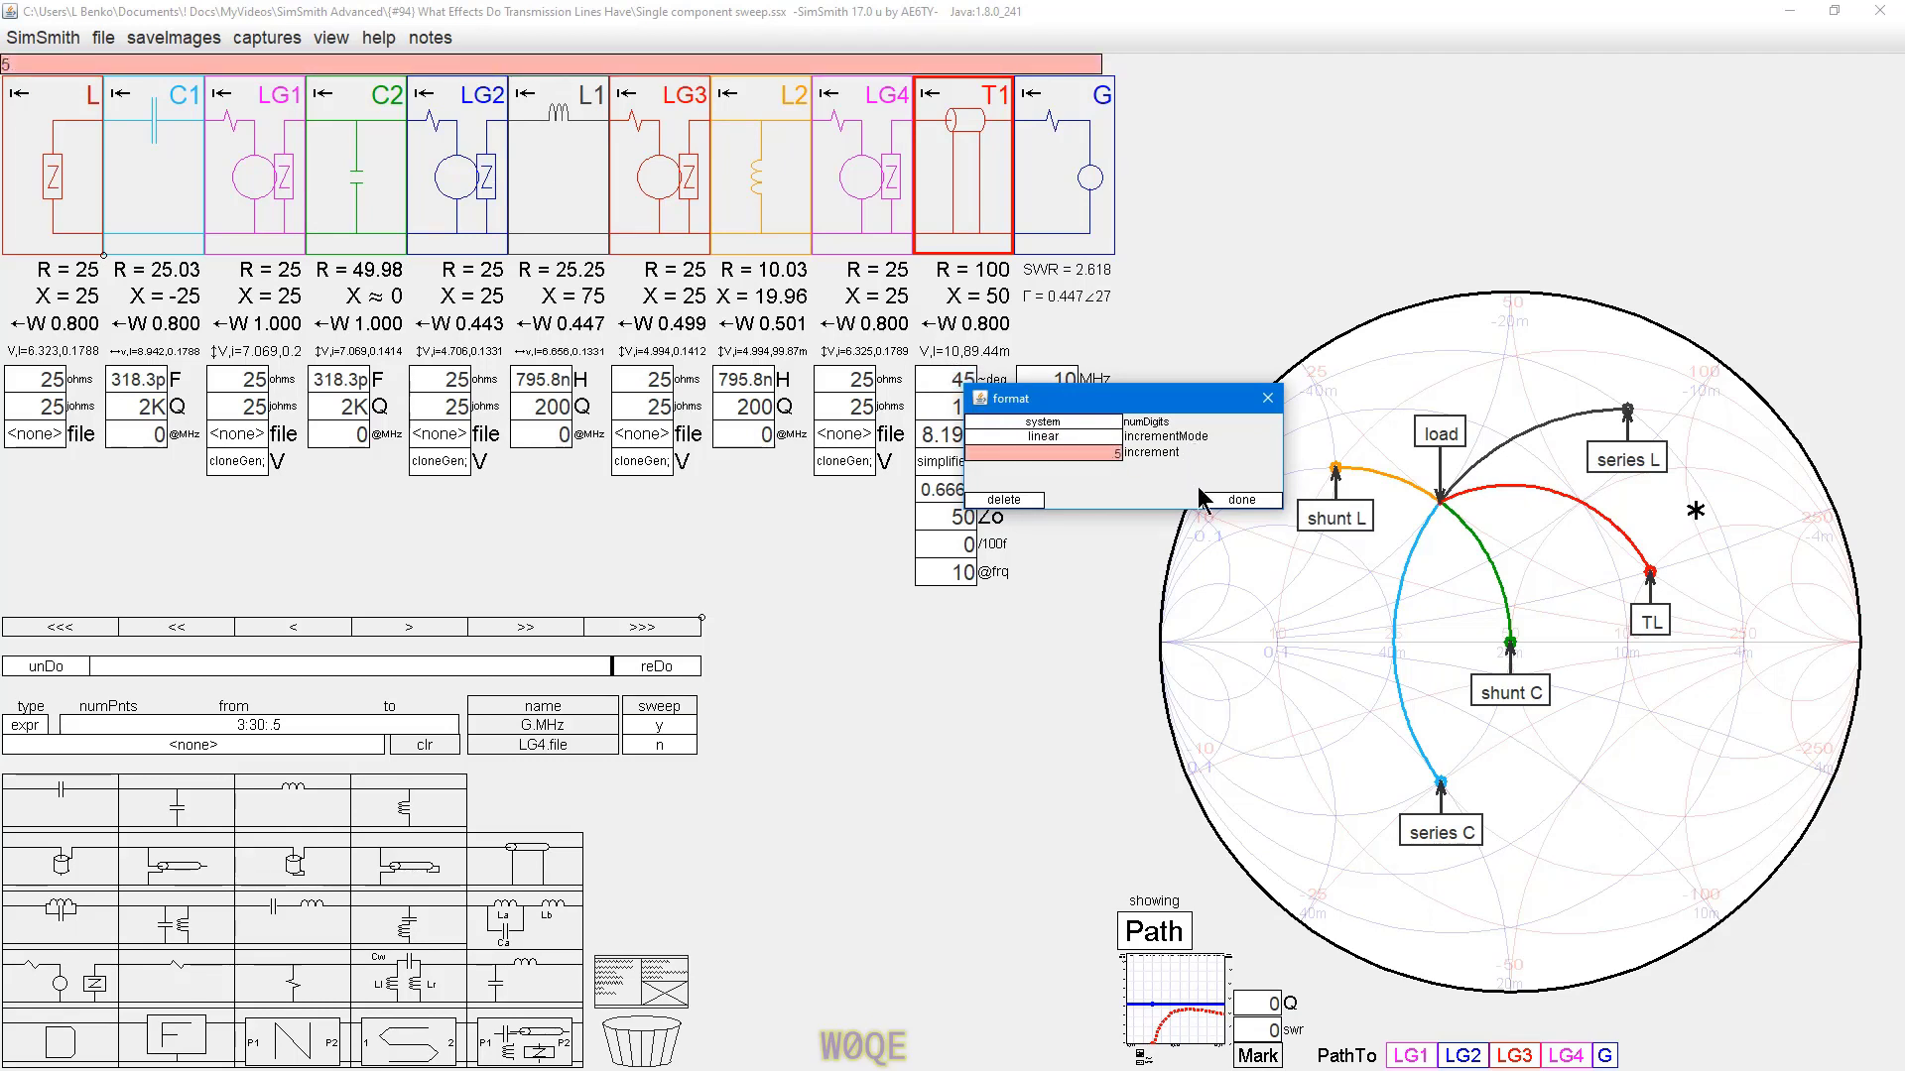
click(1218, 502)
click(1219, 502)
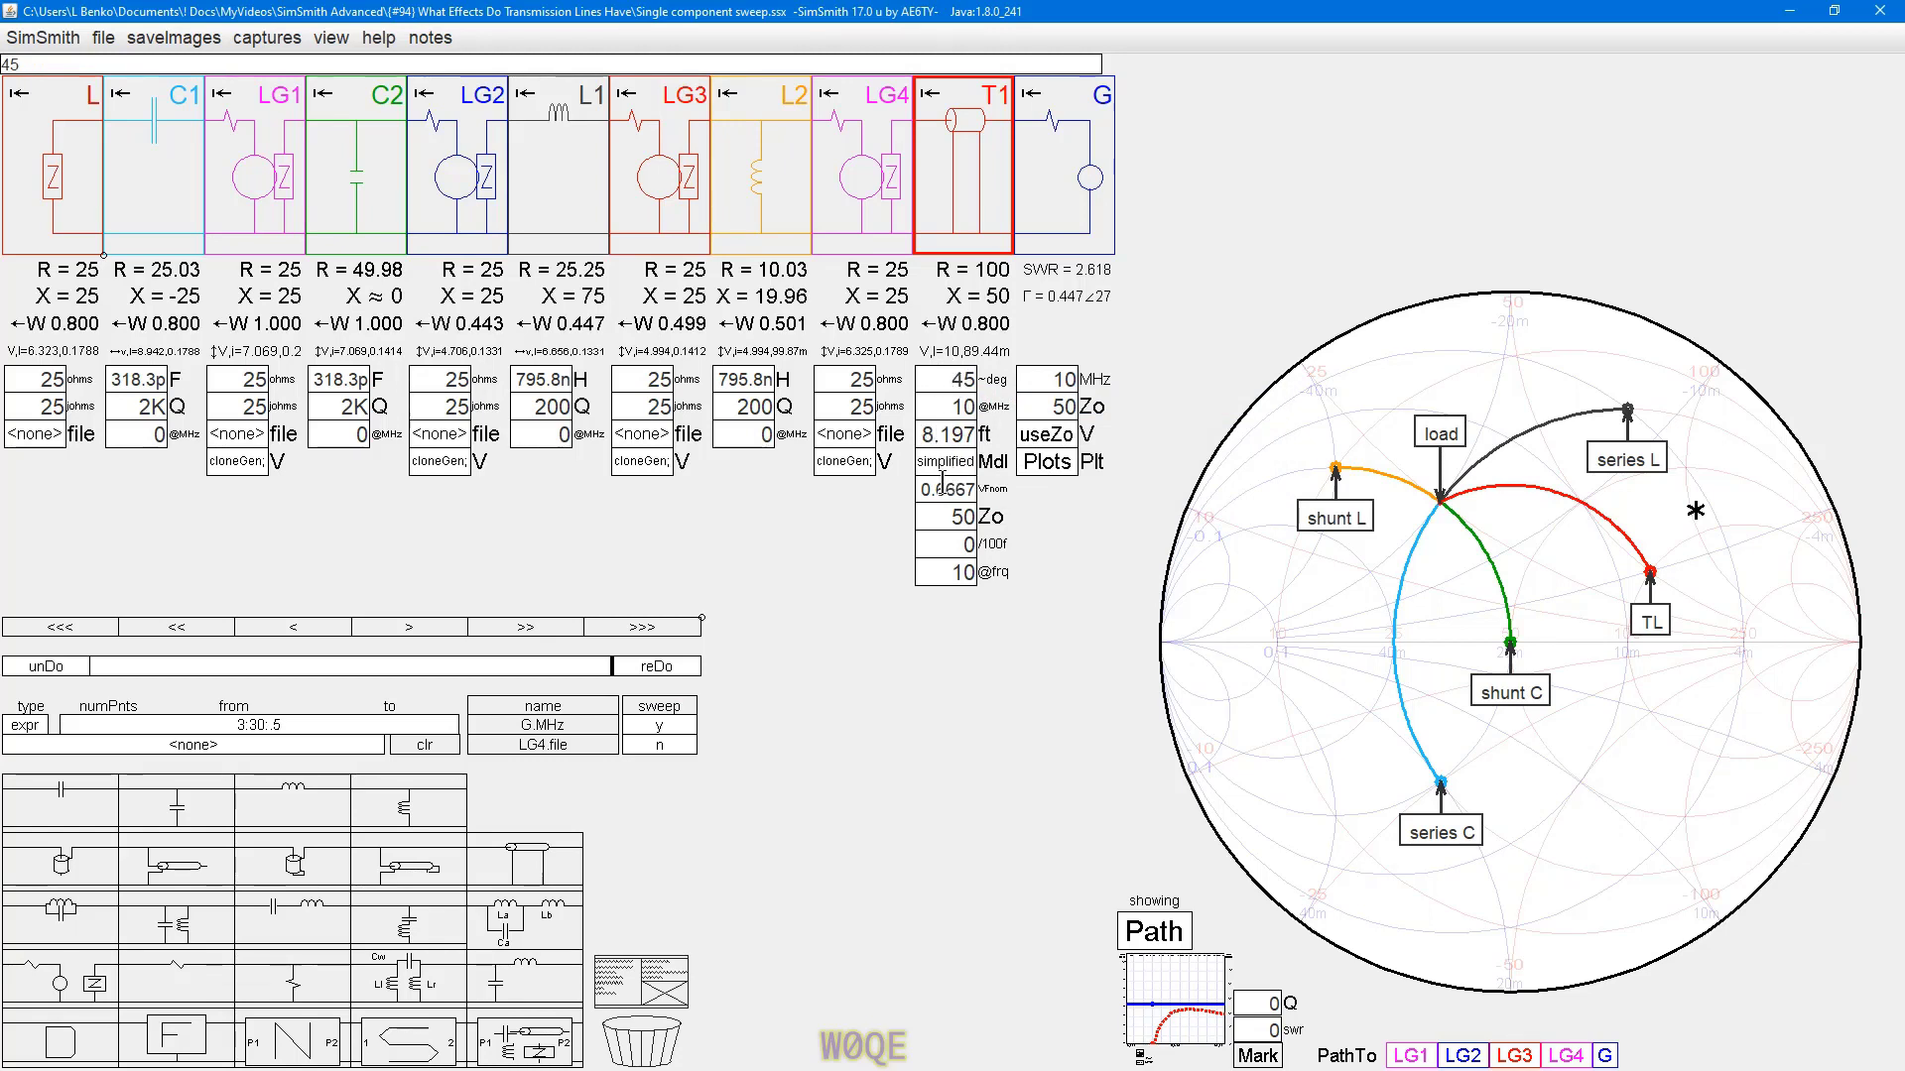
- Set T1's Zo value to linear increment mode with a step of 5
click(943, 511)
right_click(944, 516)
click(1022, 572)
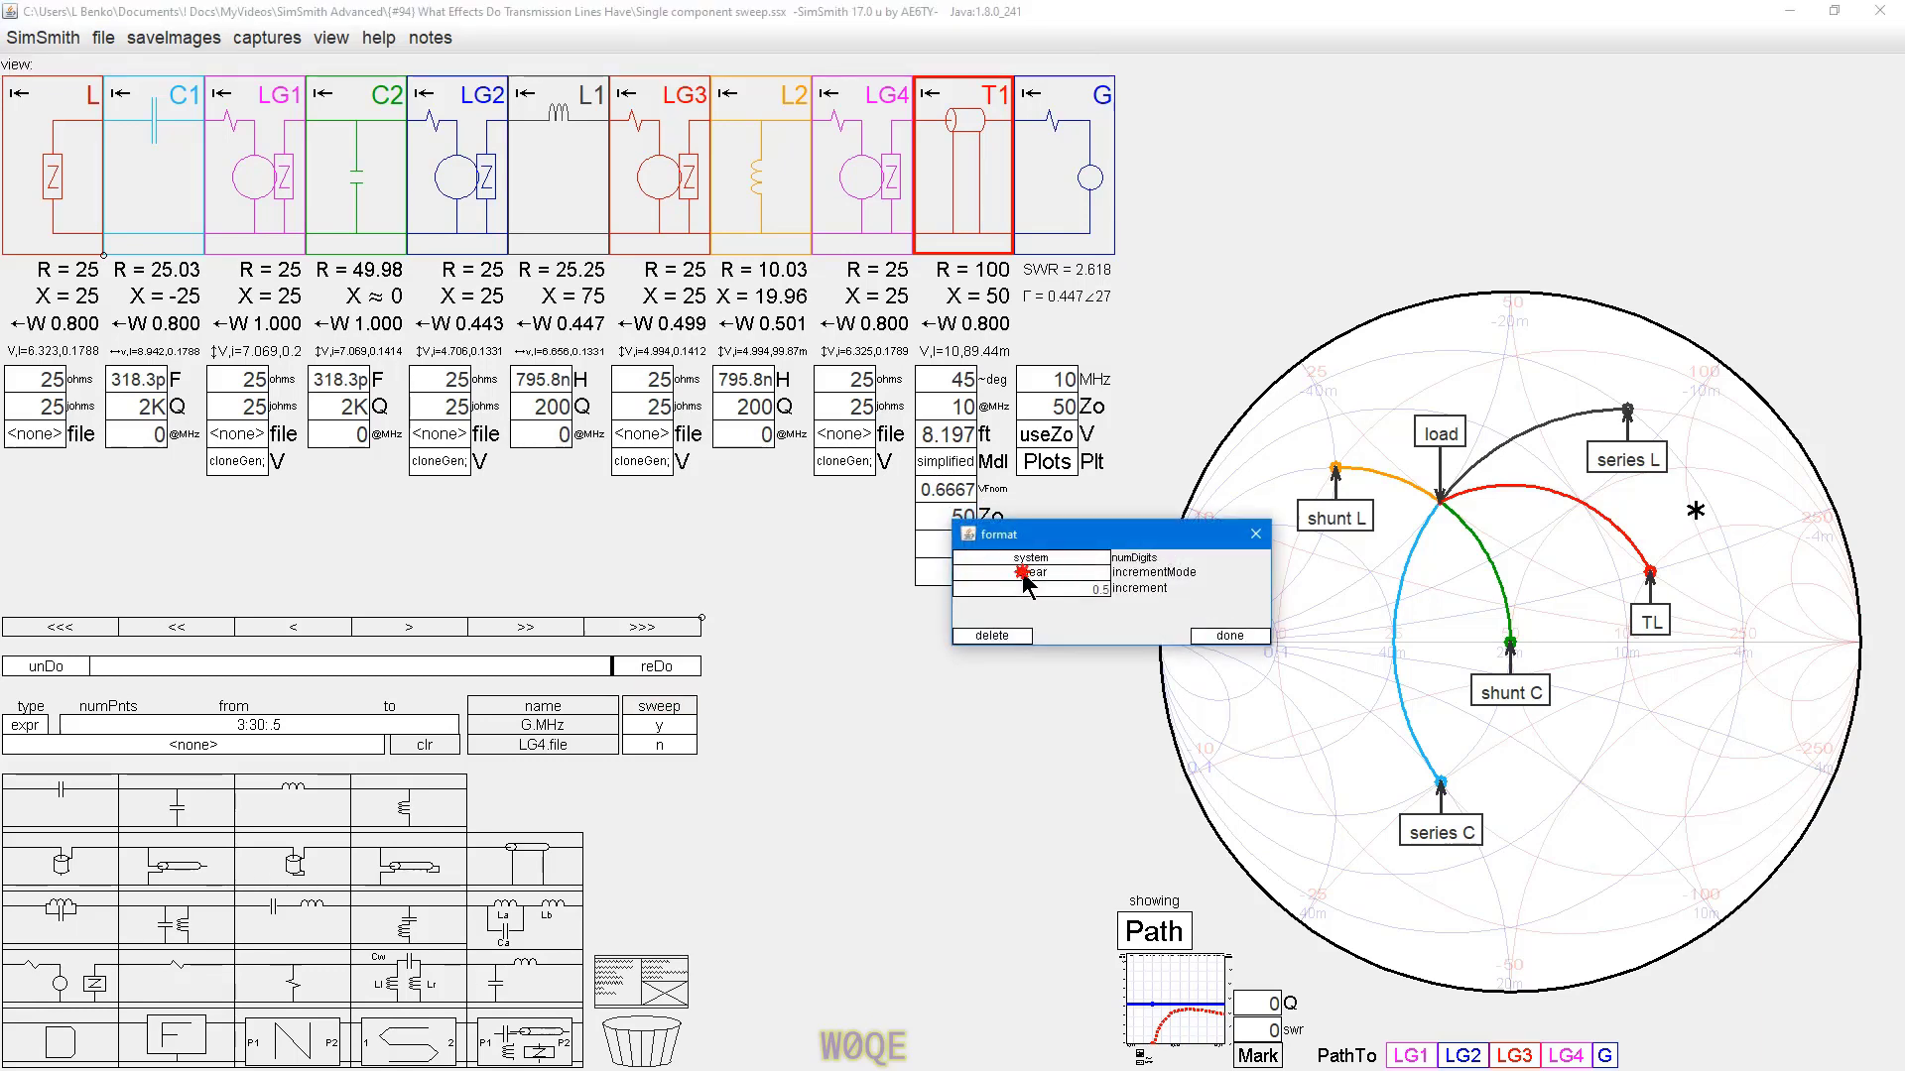
click(1073, 588)
text(5)
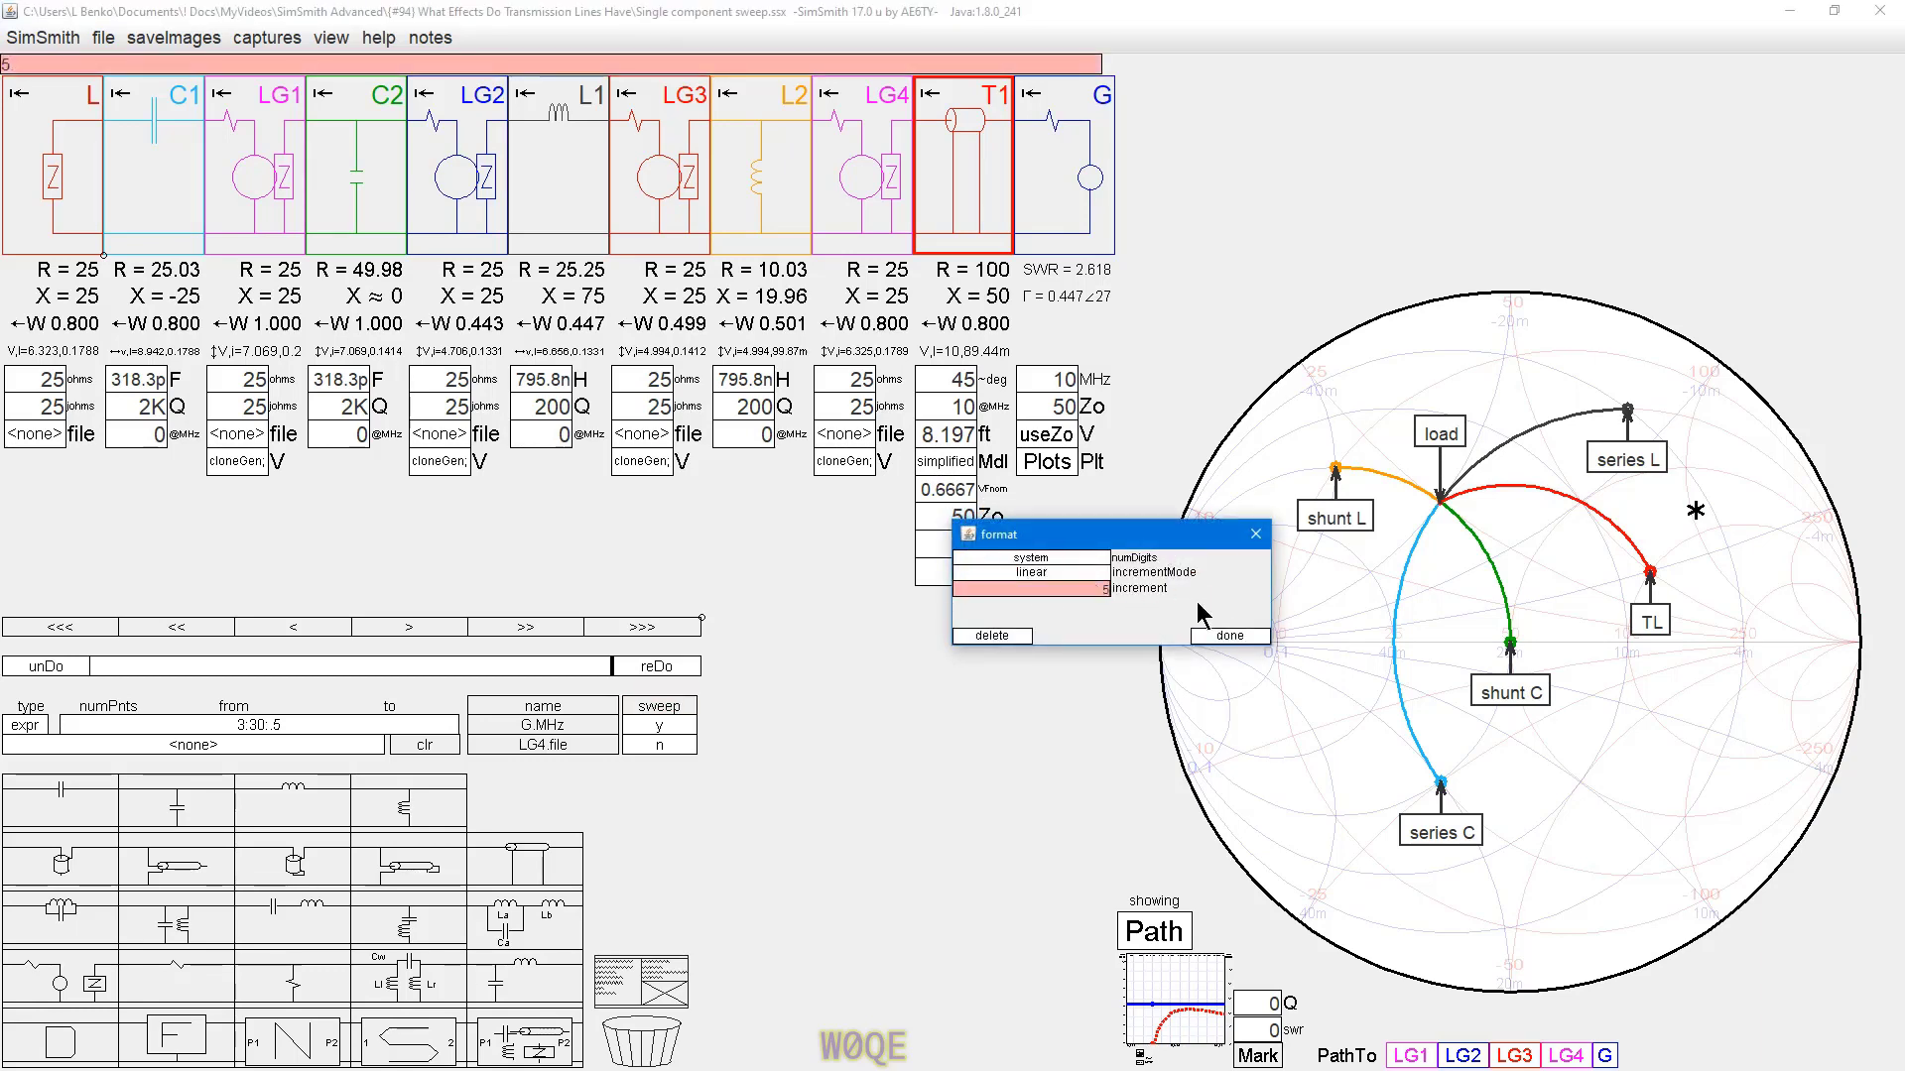
key(Return)
click(1235, 633)
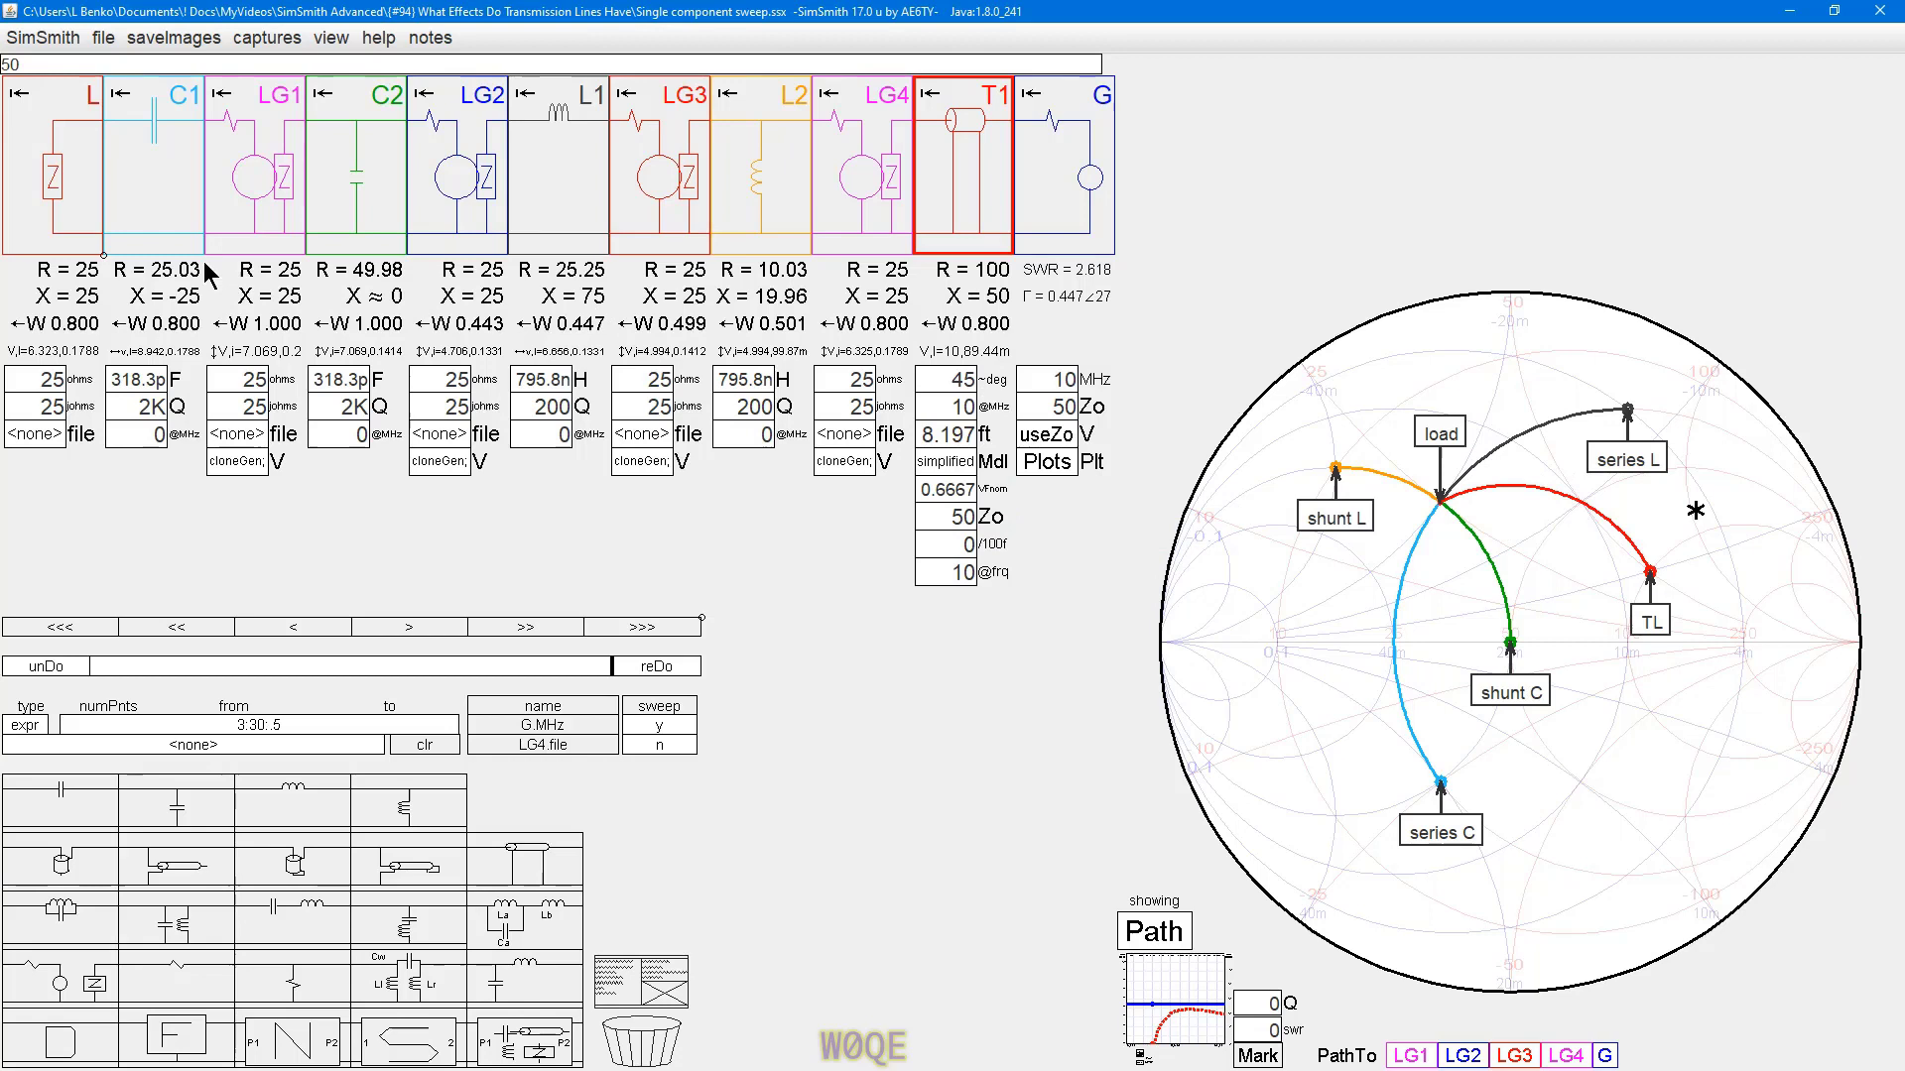
- Step the load reactance through 10, 5 and 0 ohms
click(36, 406)
text(10)
key(Return)
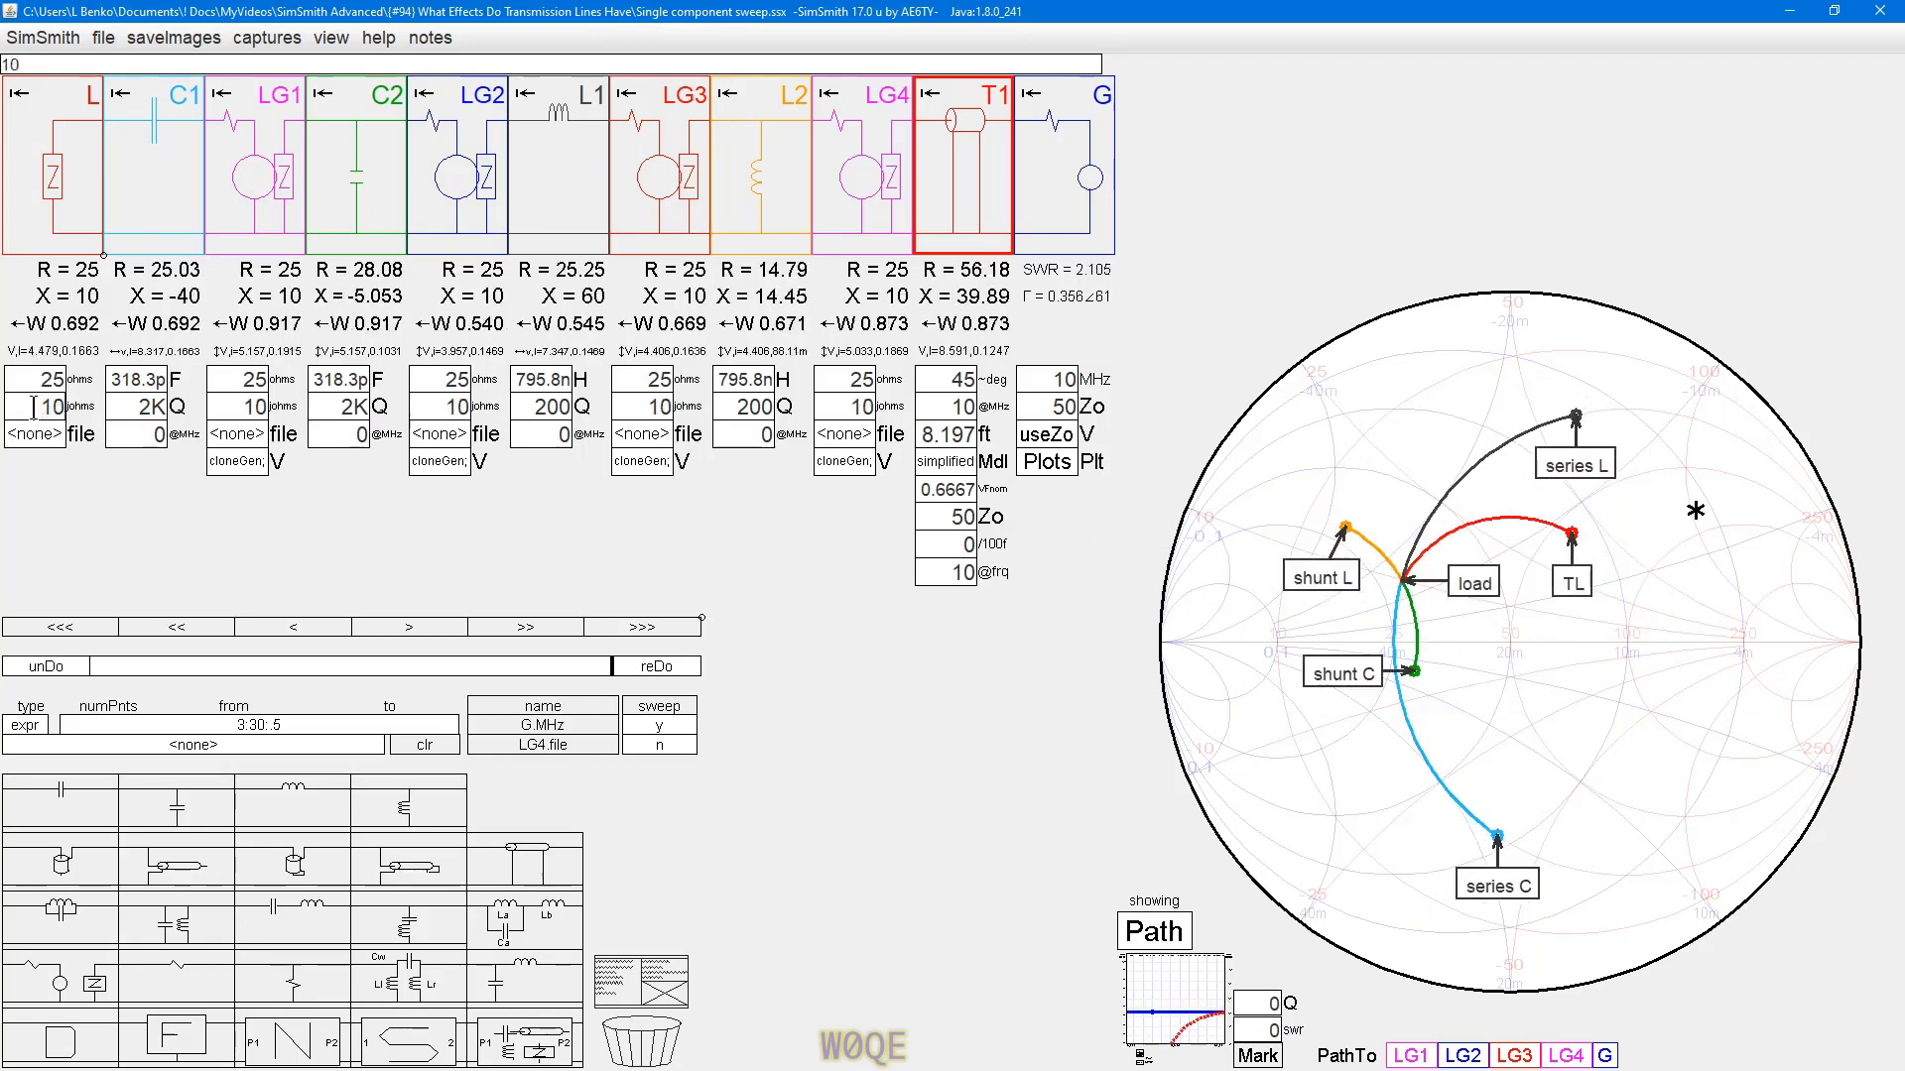
text(5)
key(Return)
text(0)
key(Return)
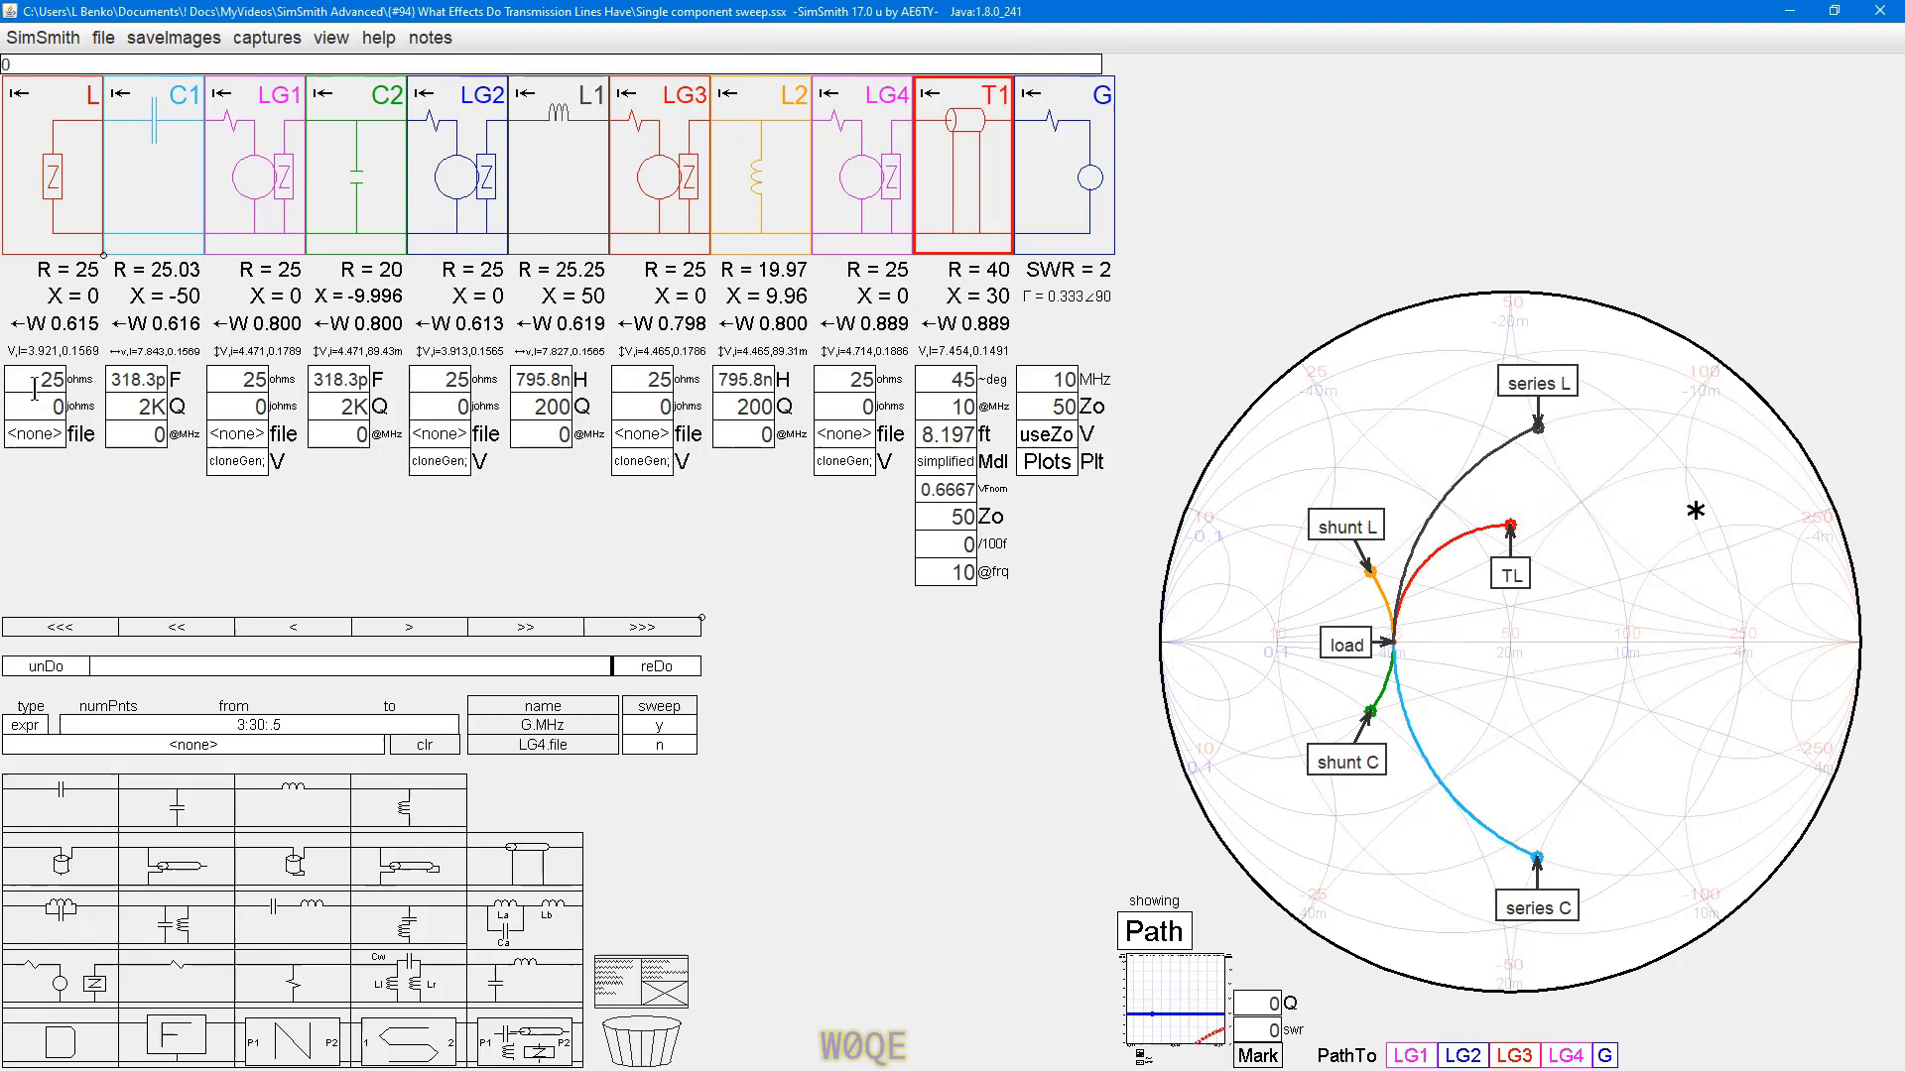
- Step the load resistance through 20, 15 and 10 ohms, bringing SWR to 5
click(33, 385)
text(20)
key(Return)
text(15)
key(Return)
text(10)
key(Return)
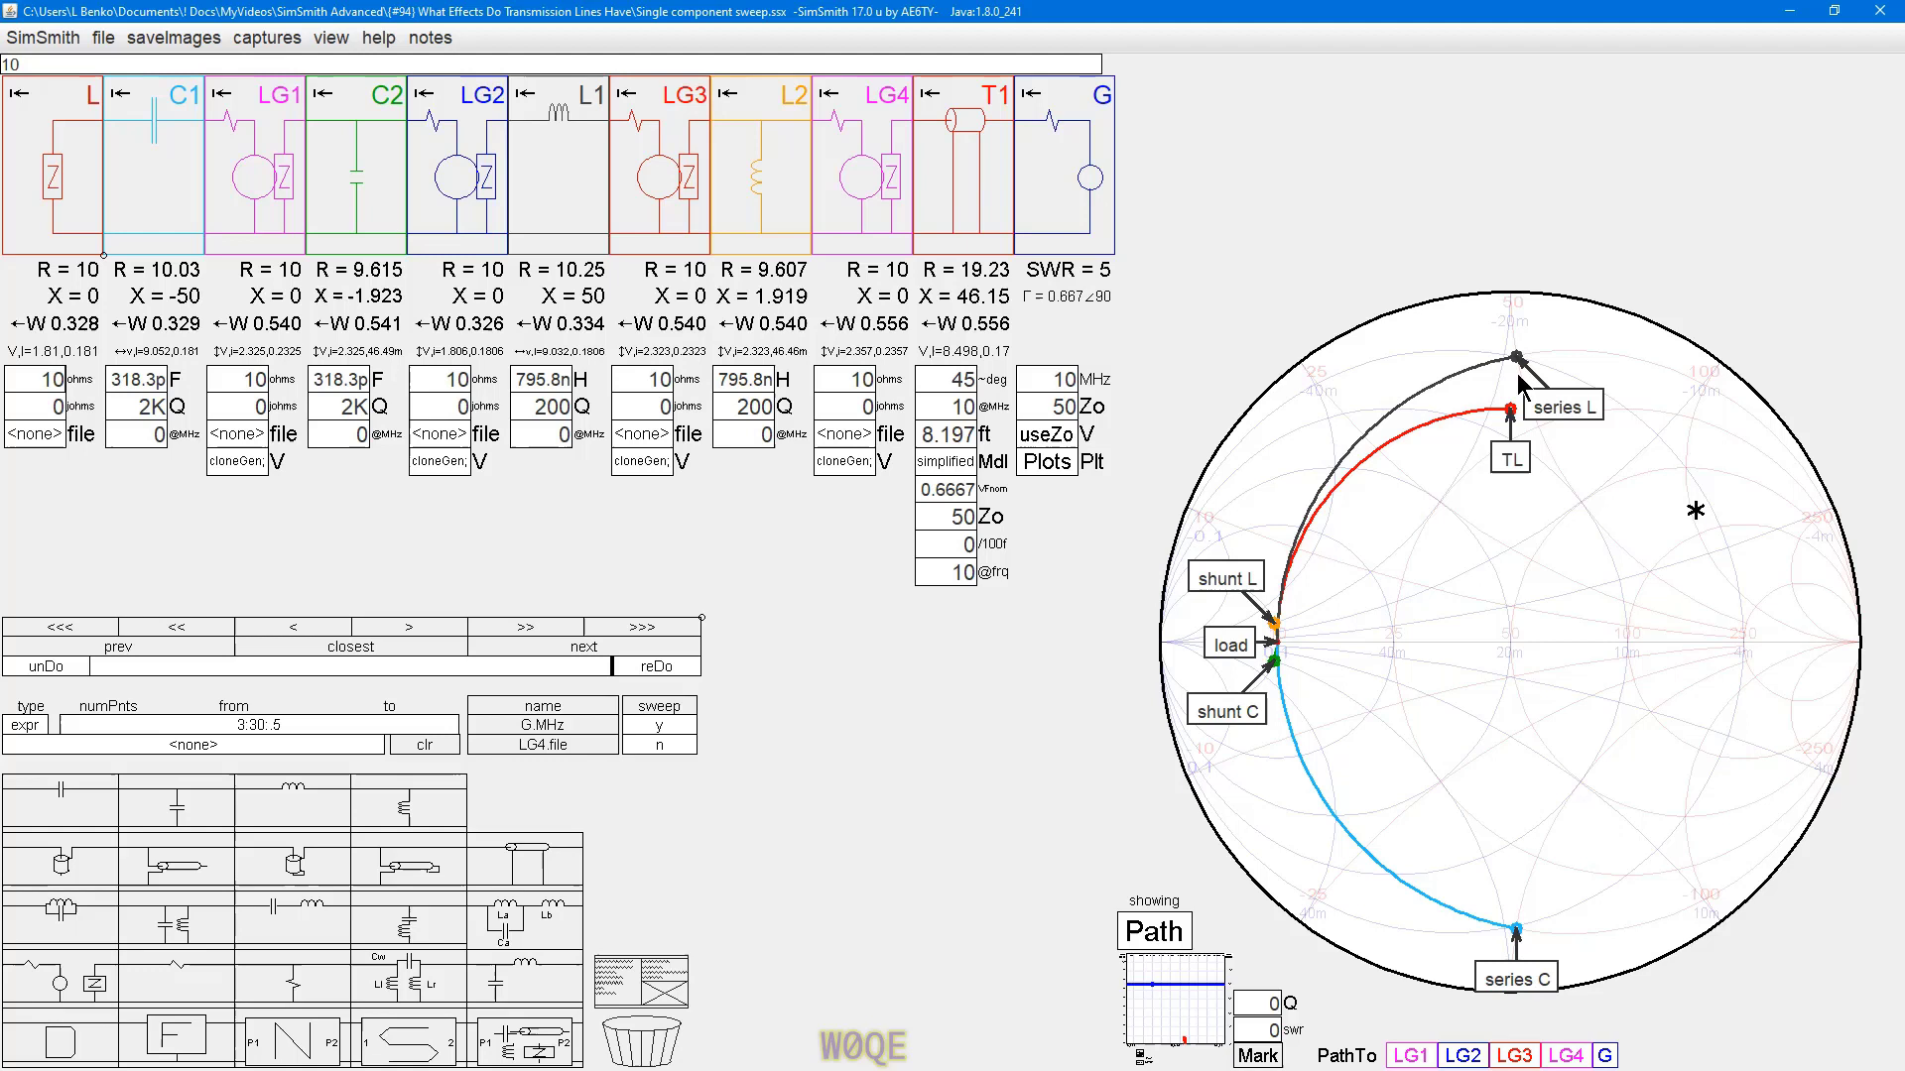
click(928, 377)
scroll(930, 377, up, 20)
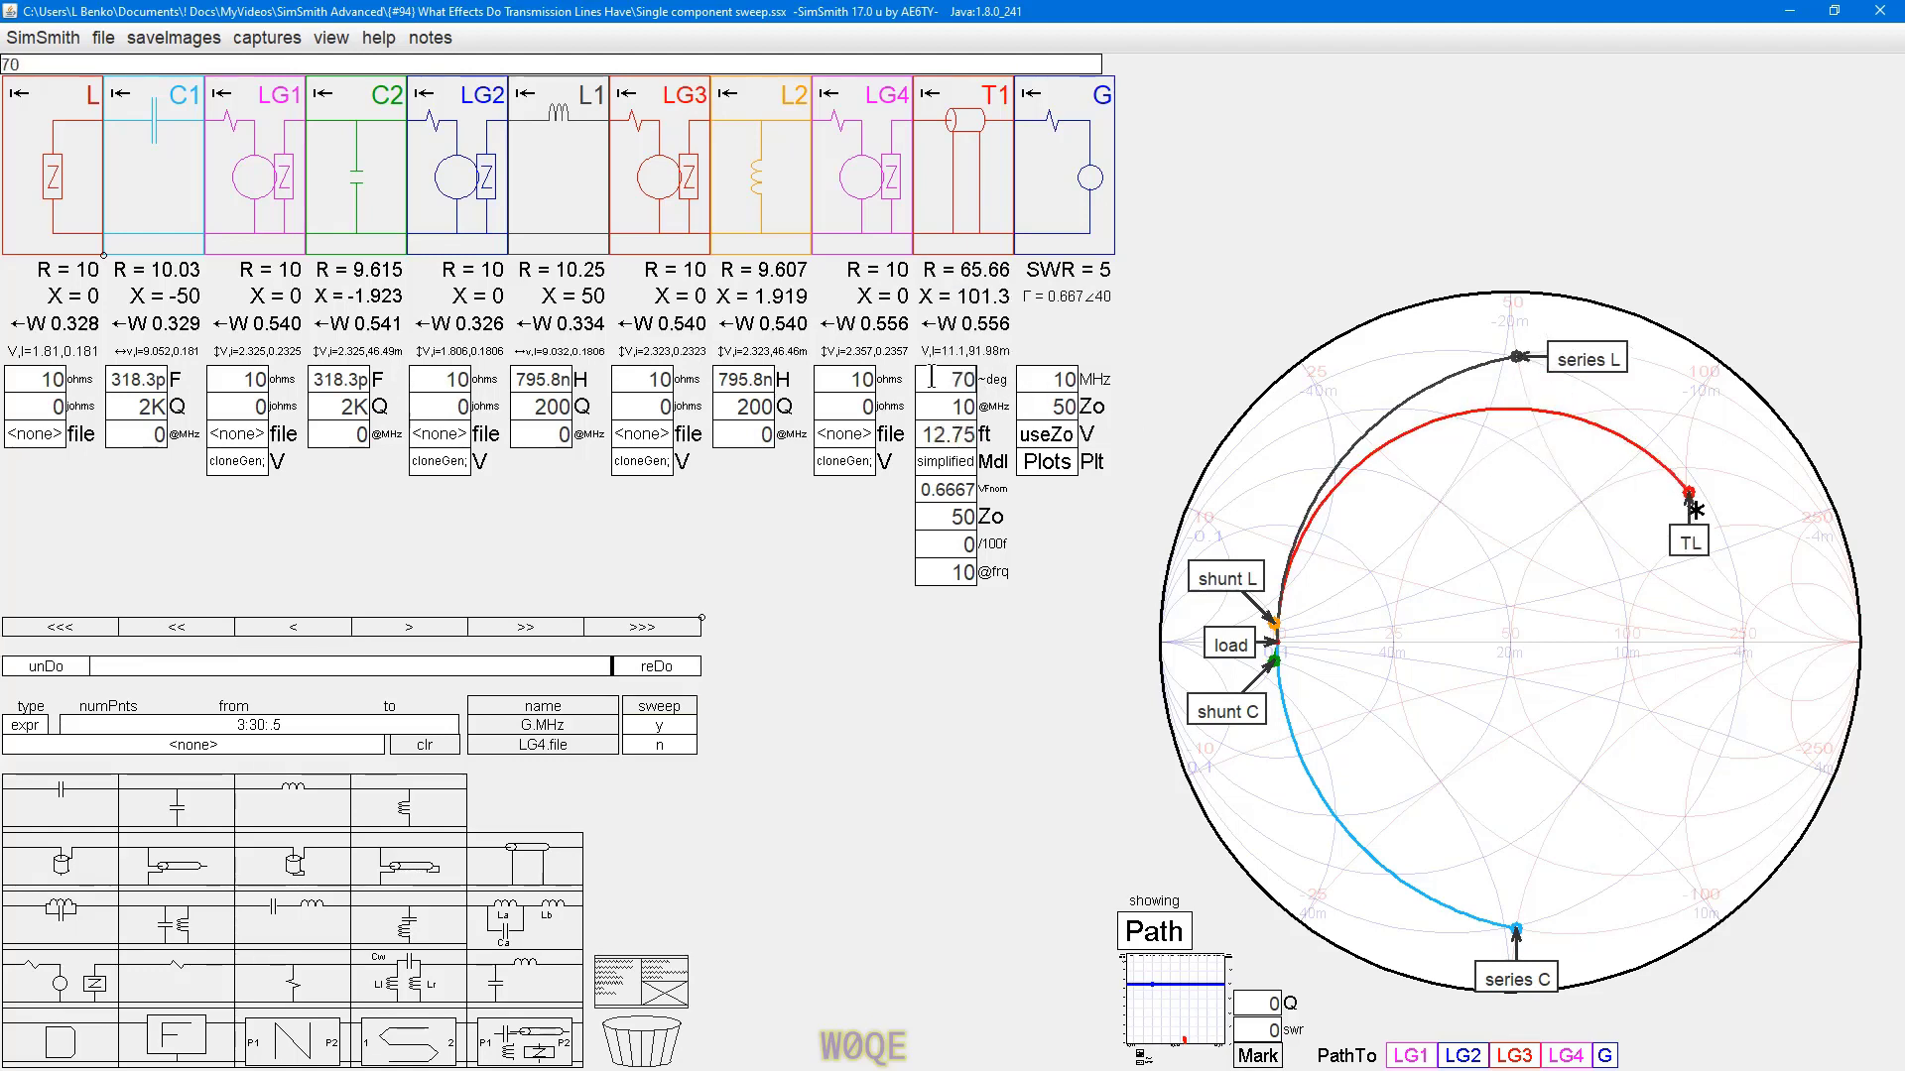
scroll(930, 380, up, 5)
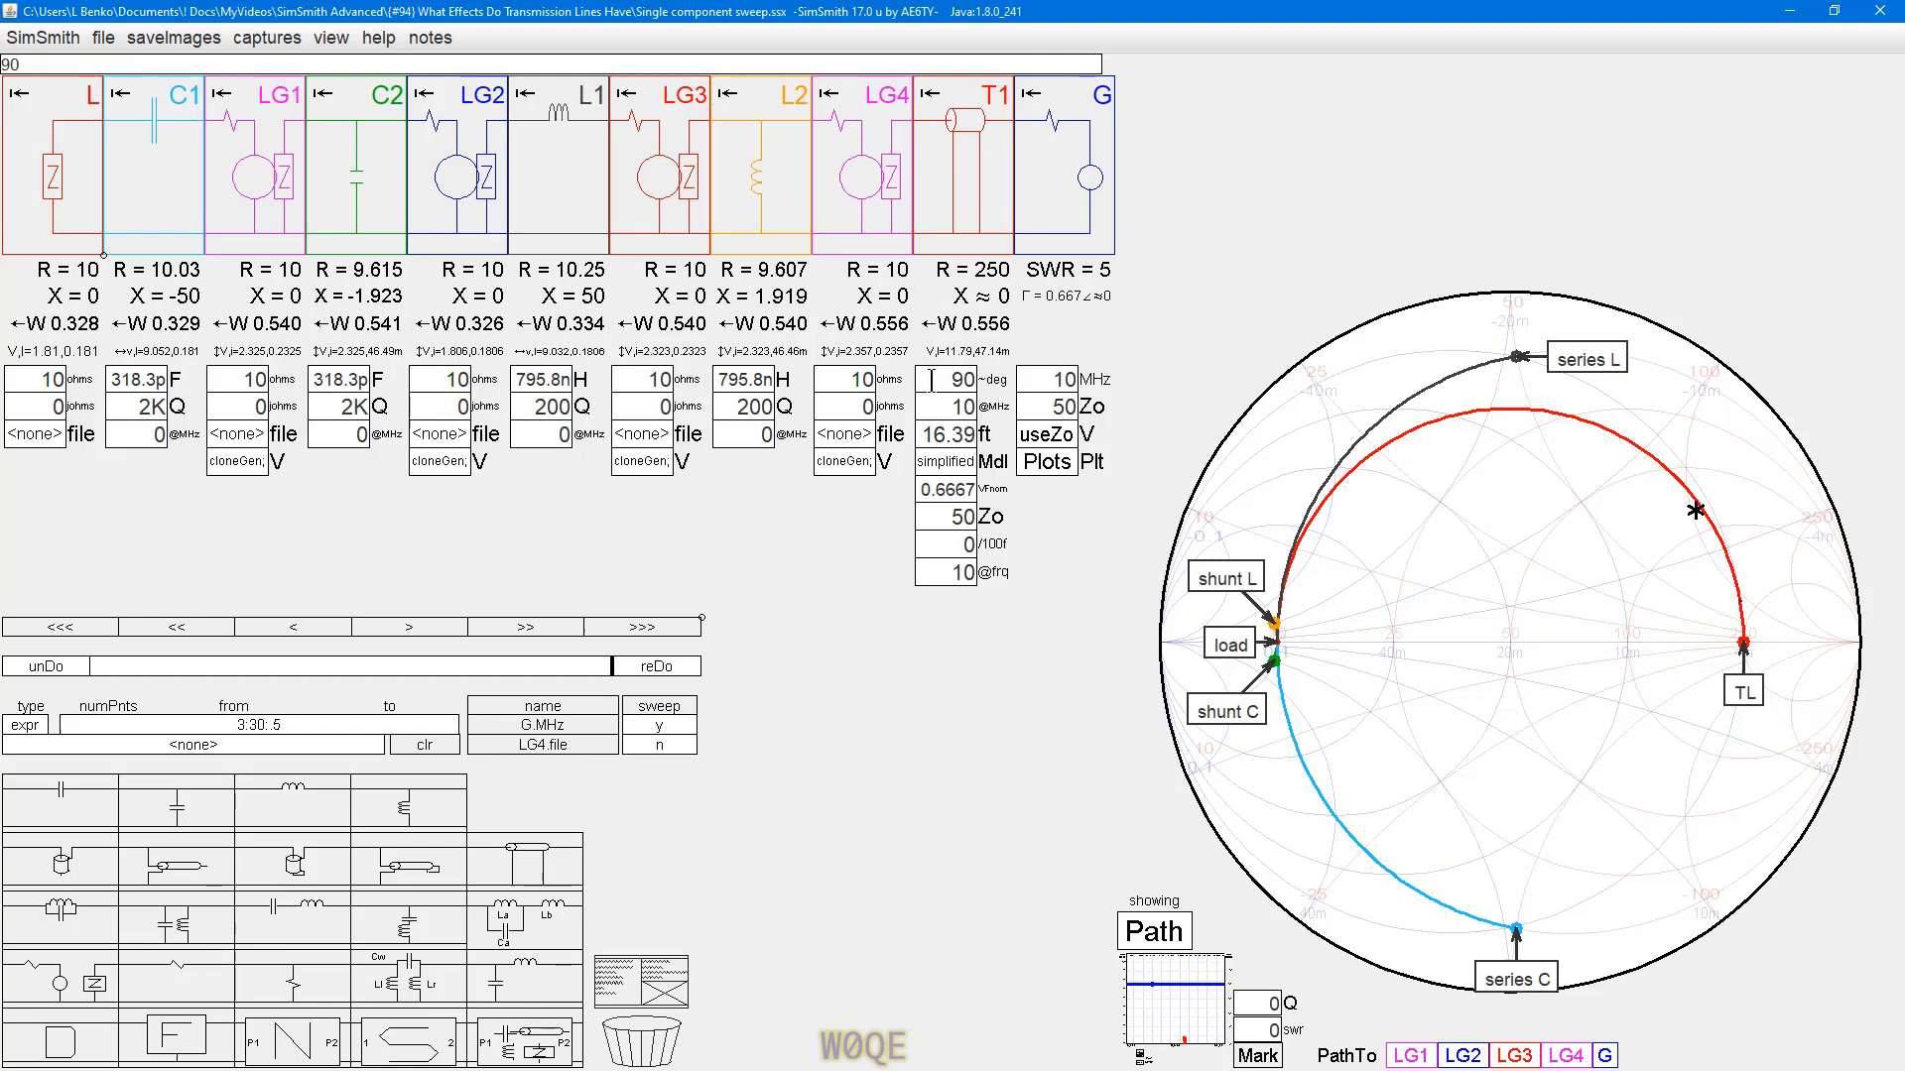
scroll(931, 385, up, 20)
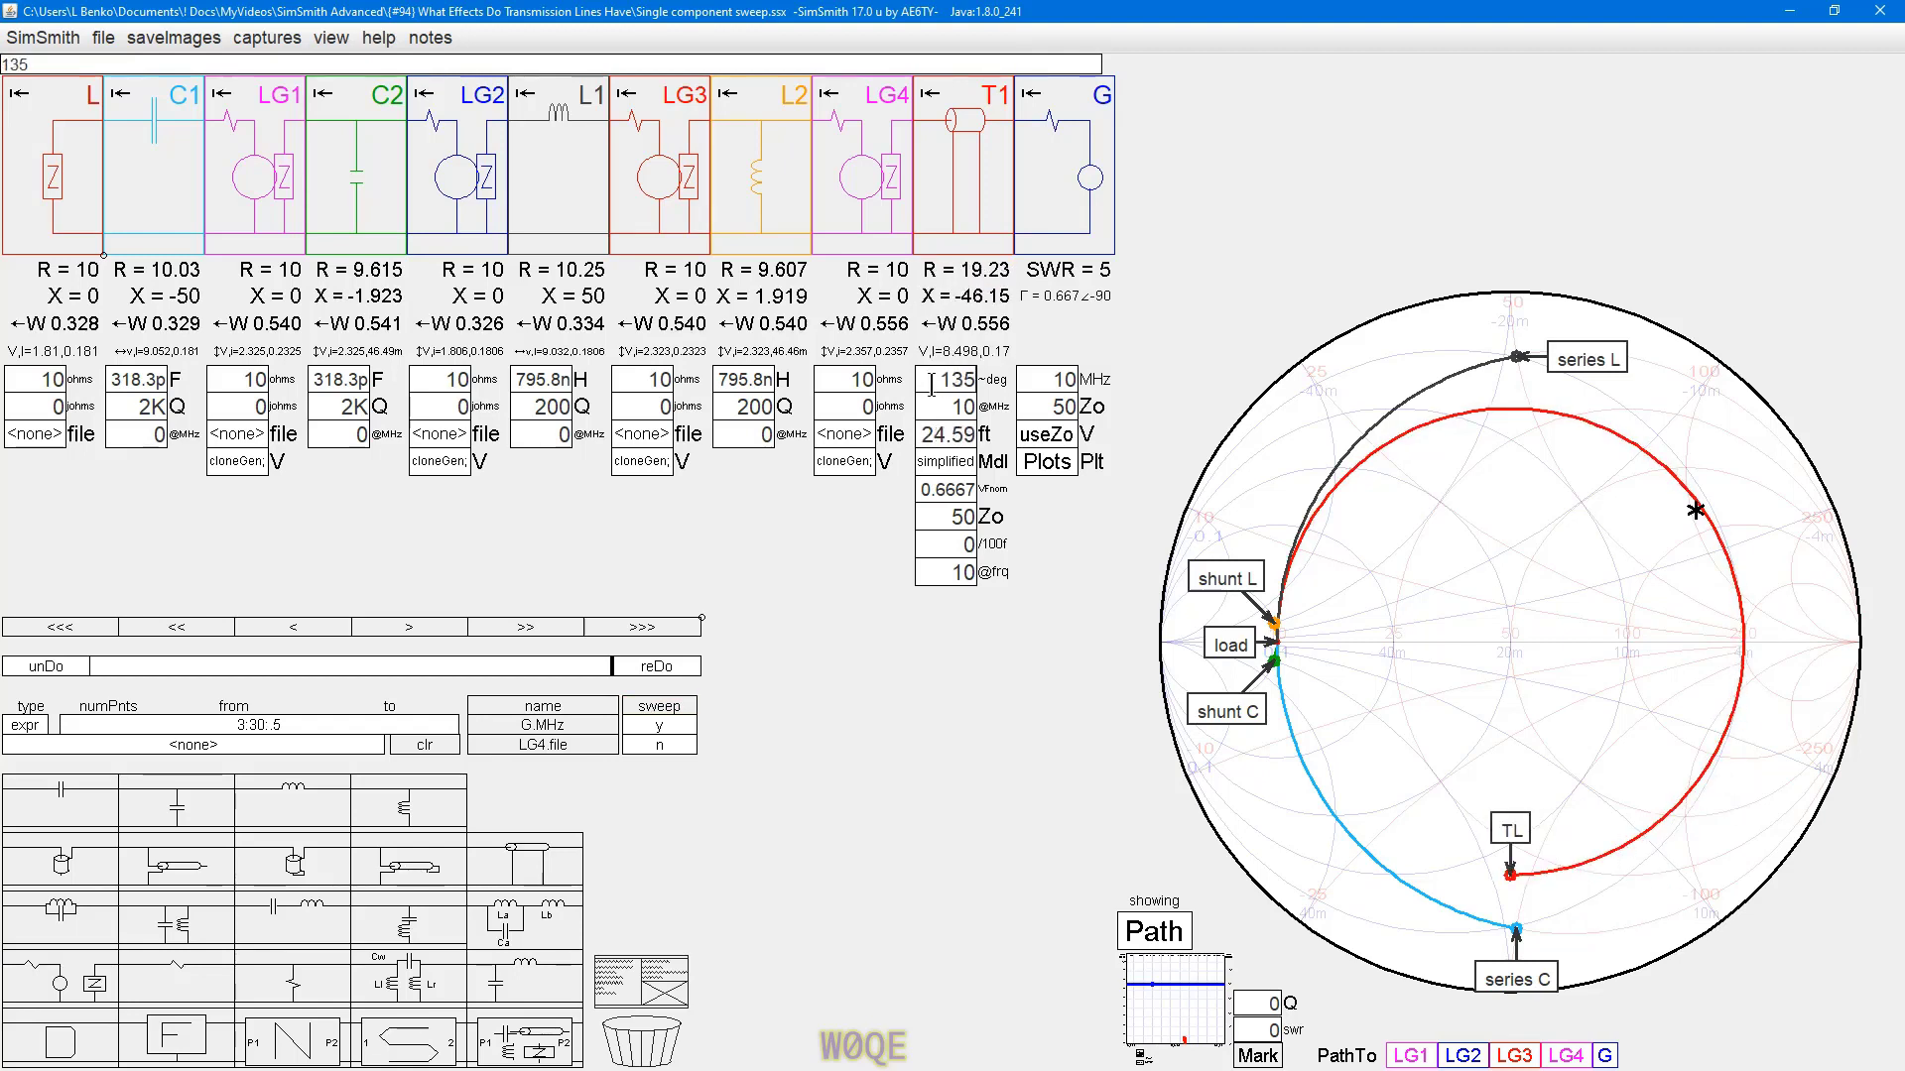
scroll(930, 385, up, 20)
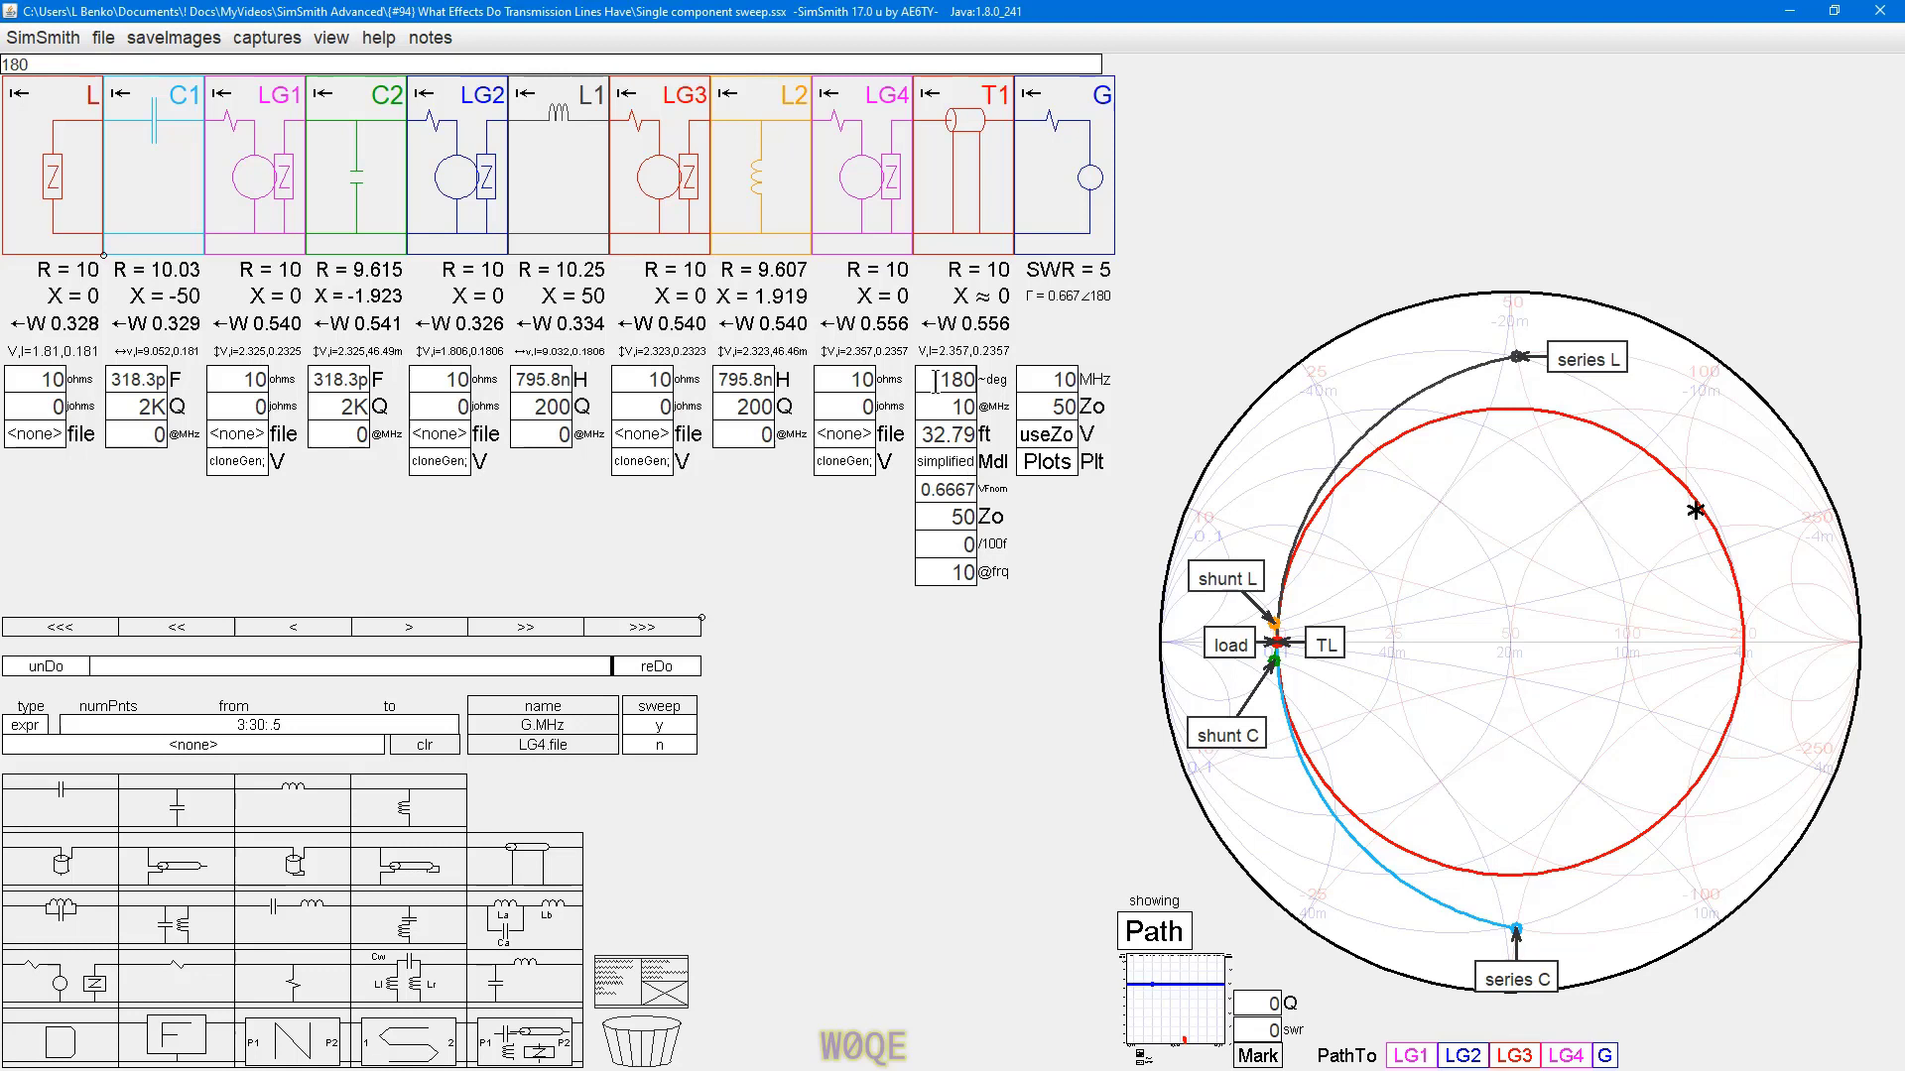
scroll(935, 381, down, 15)
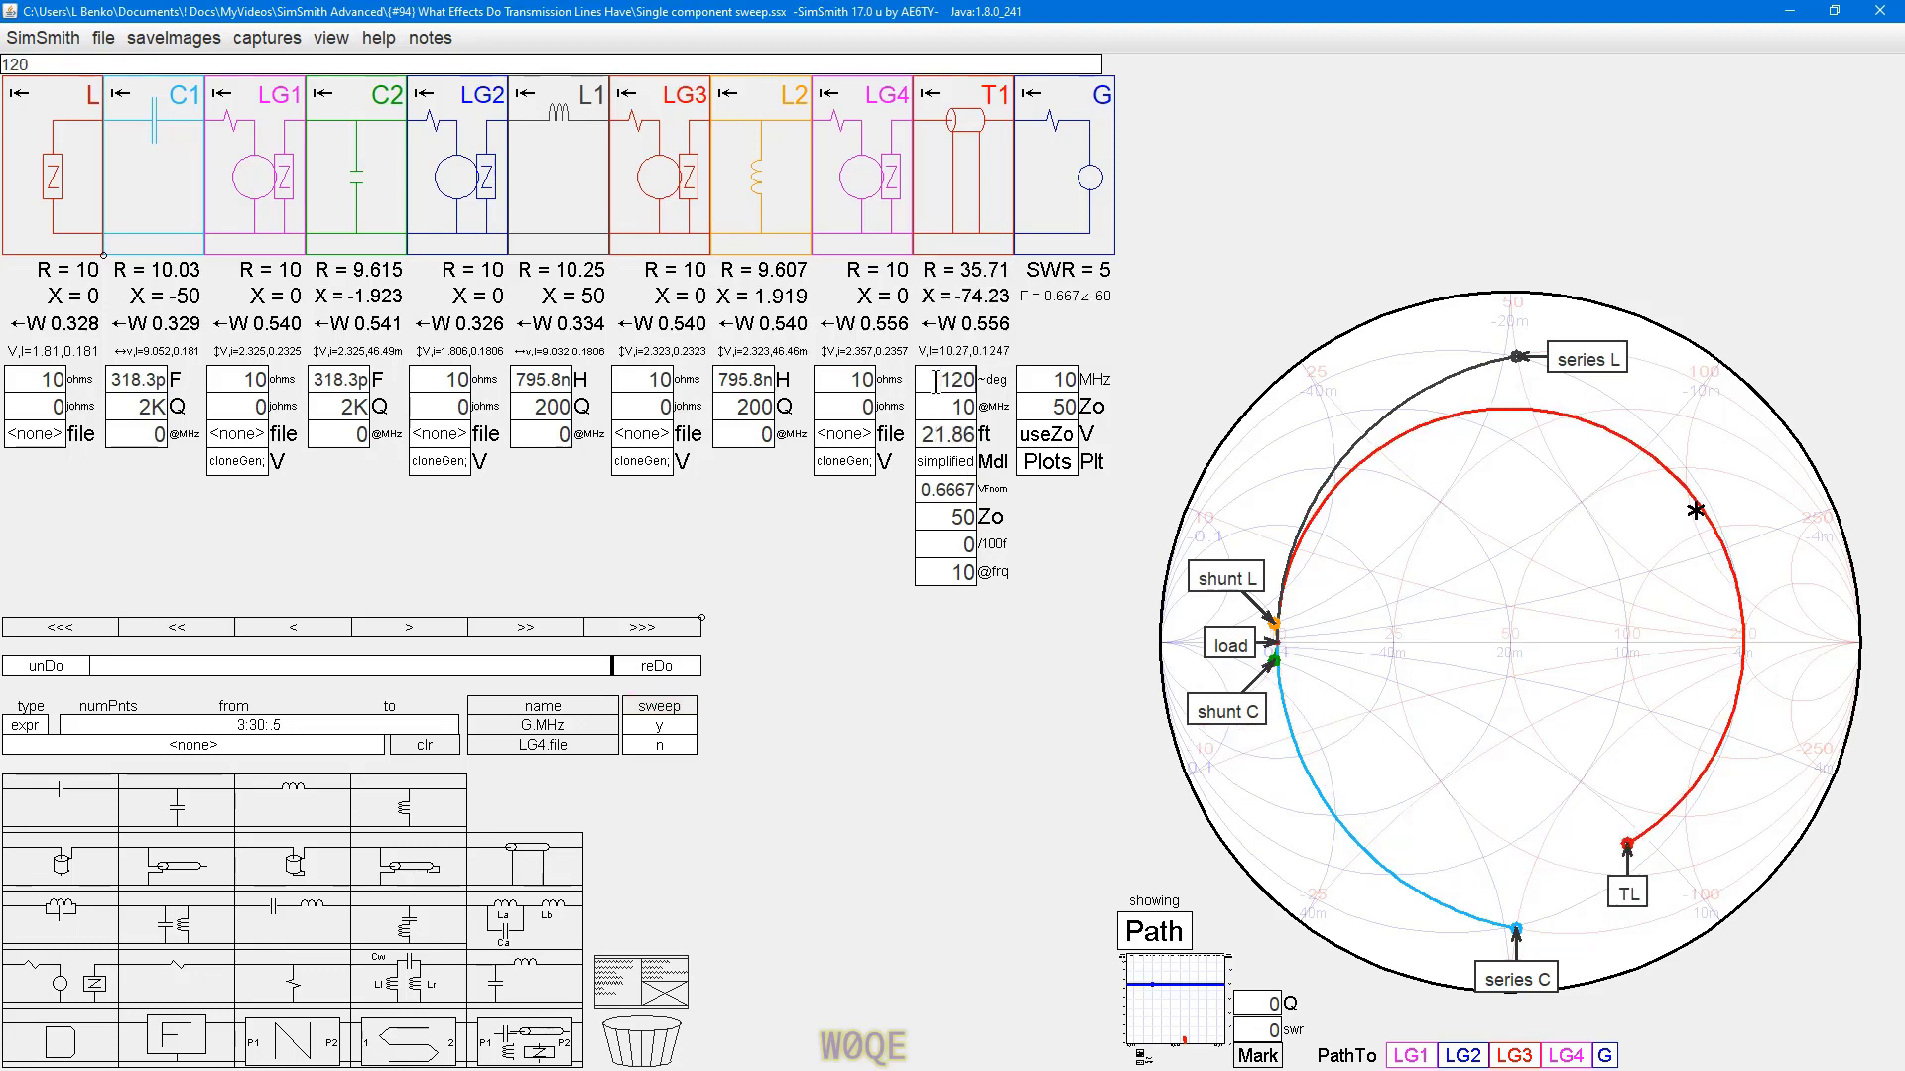
scroll(936, 381, down, 11)
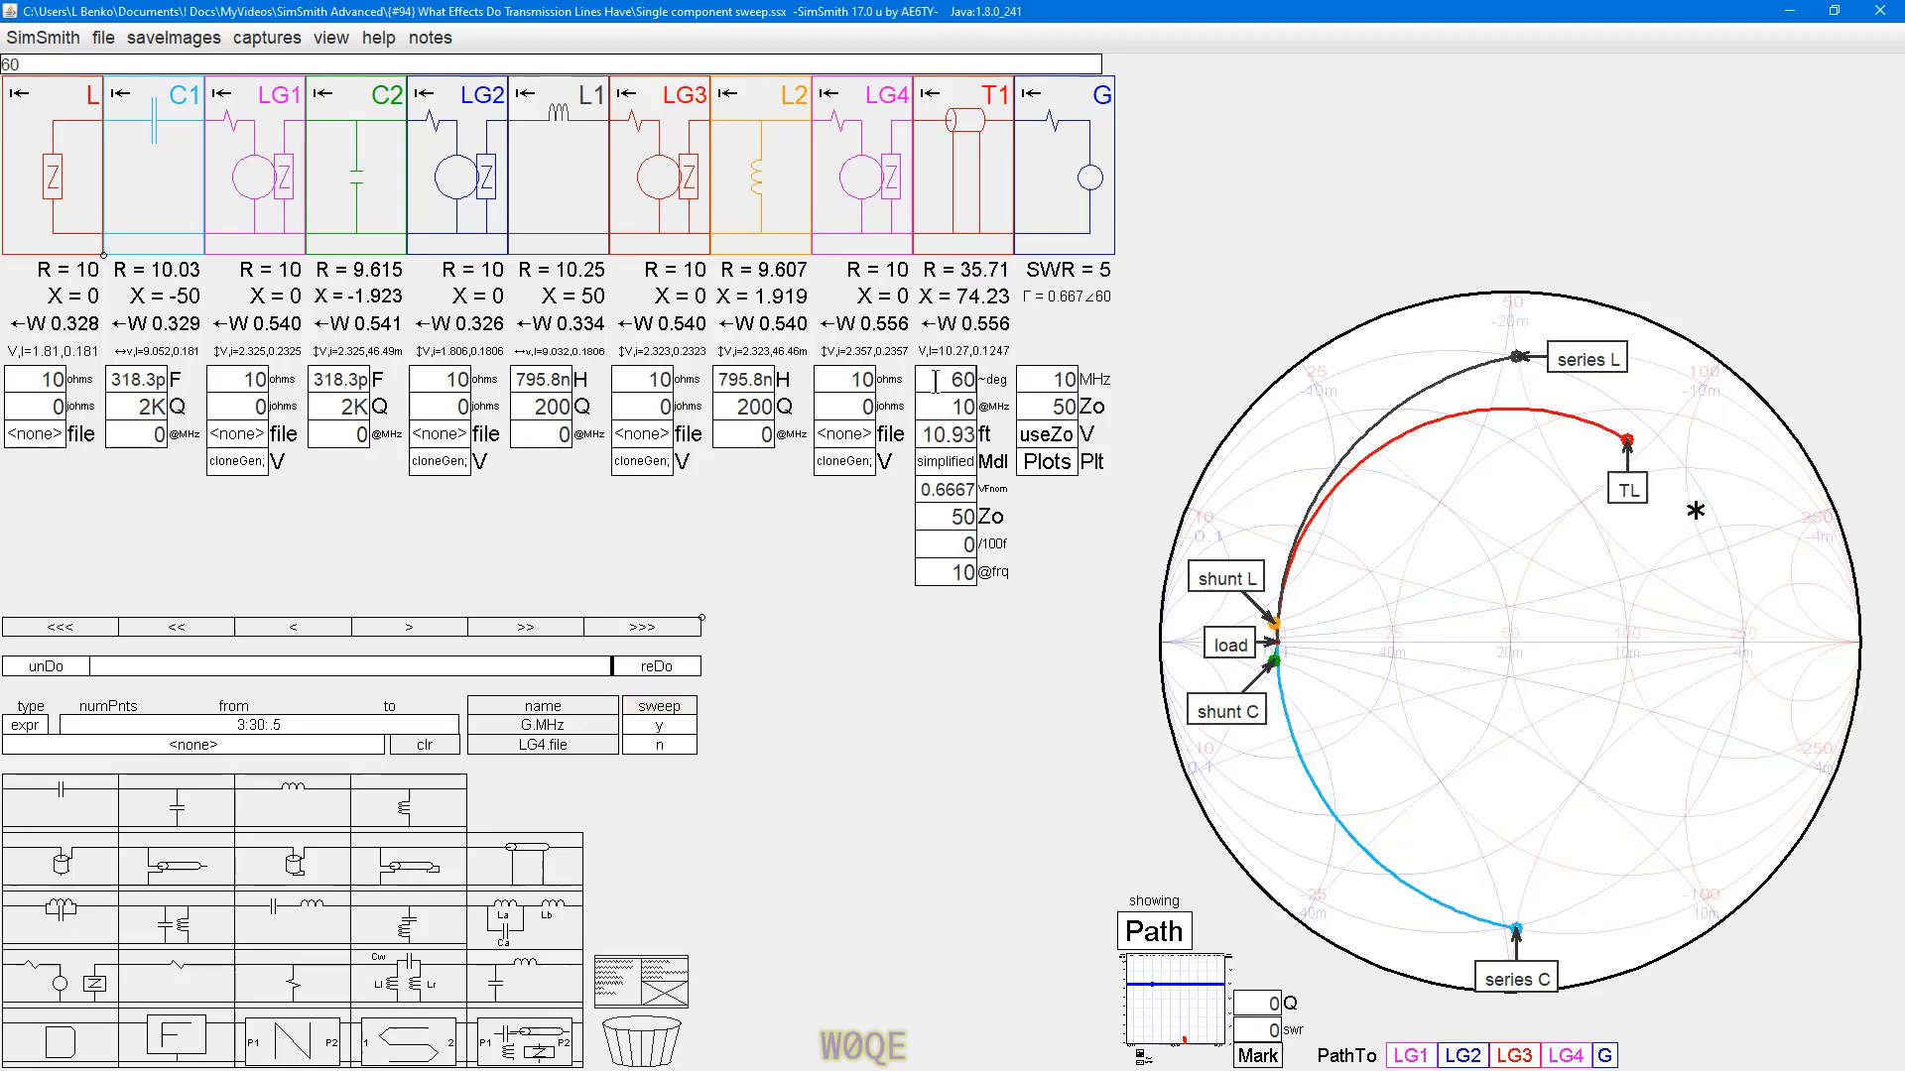
scroll(936, 381, down, 1)
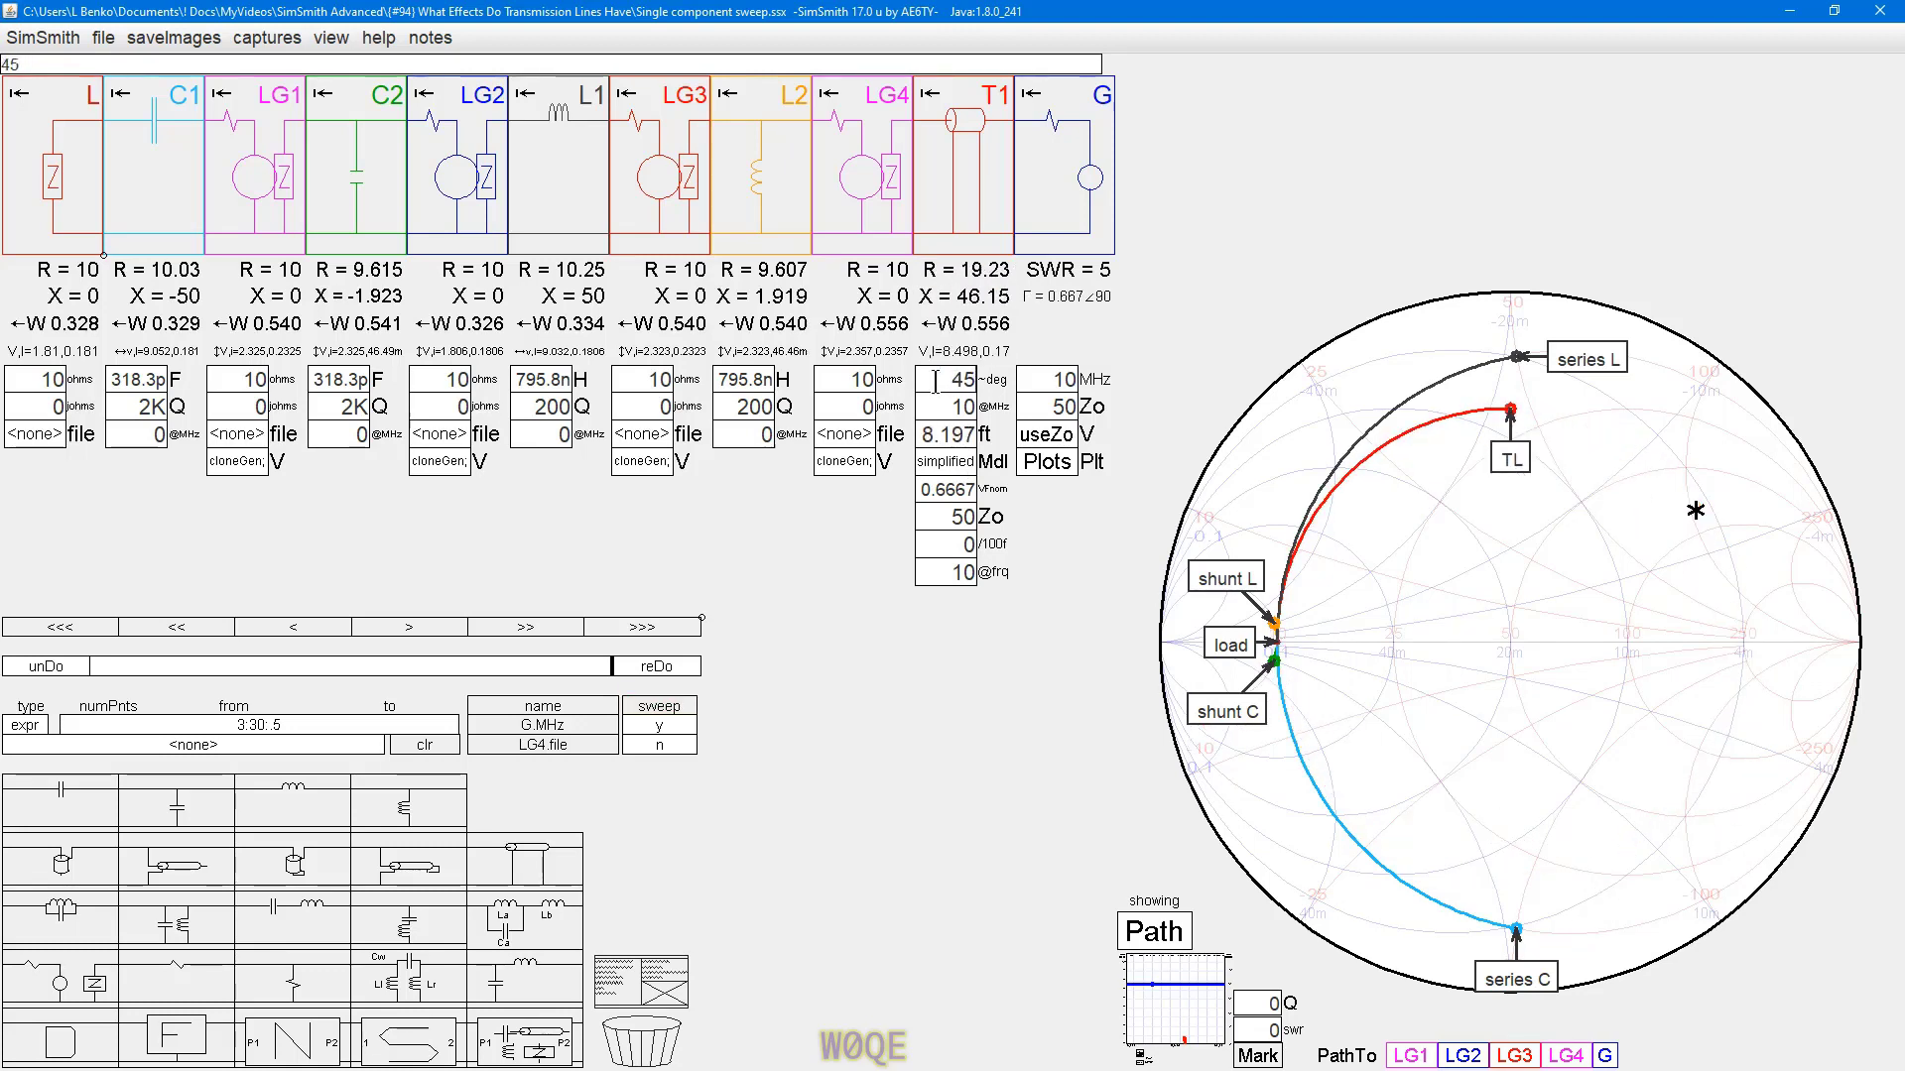
click(940, 518)
scroll(939, 518, up, 4)
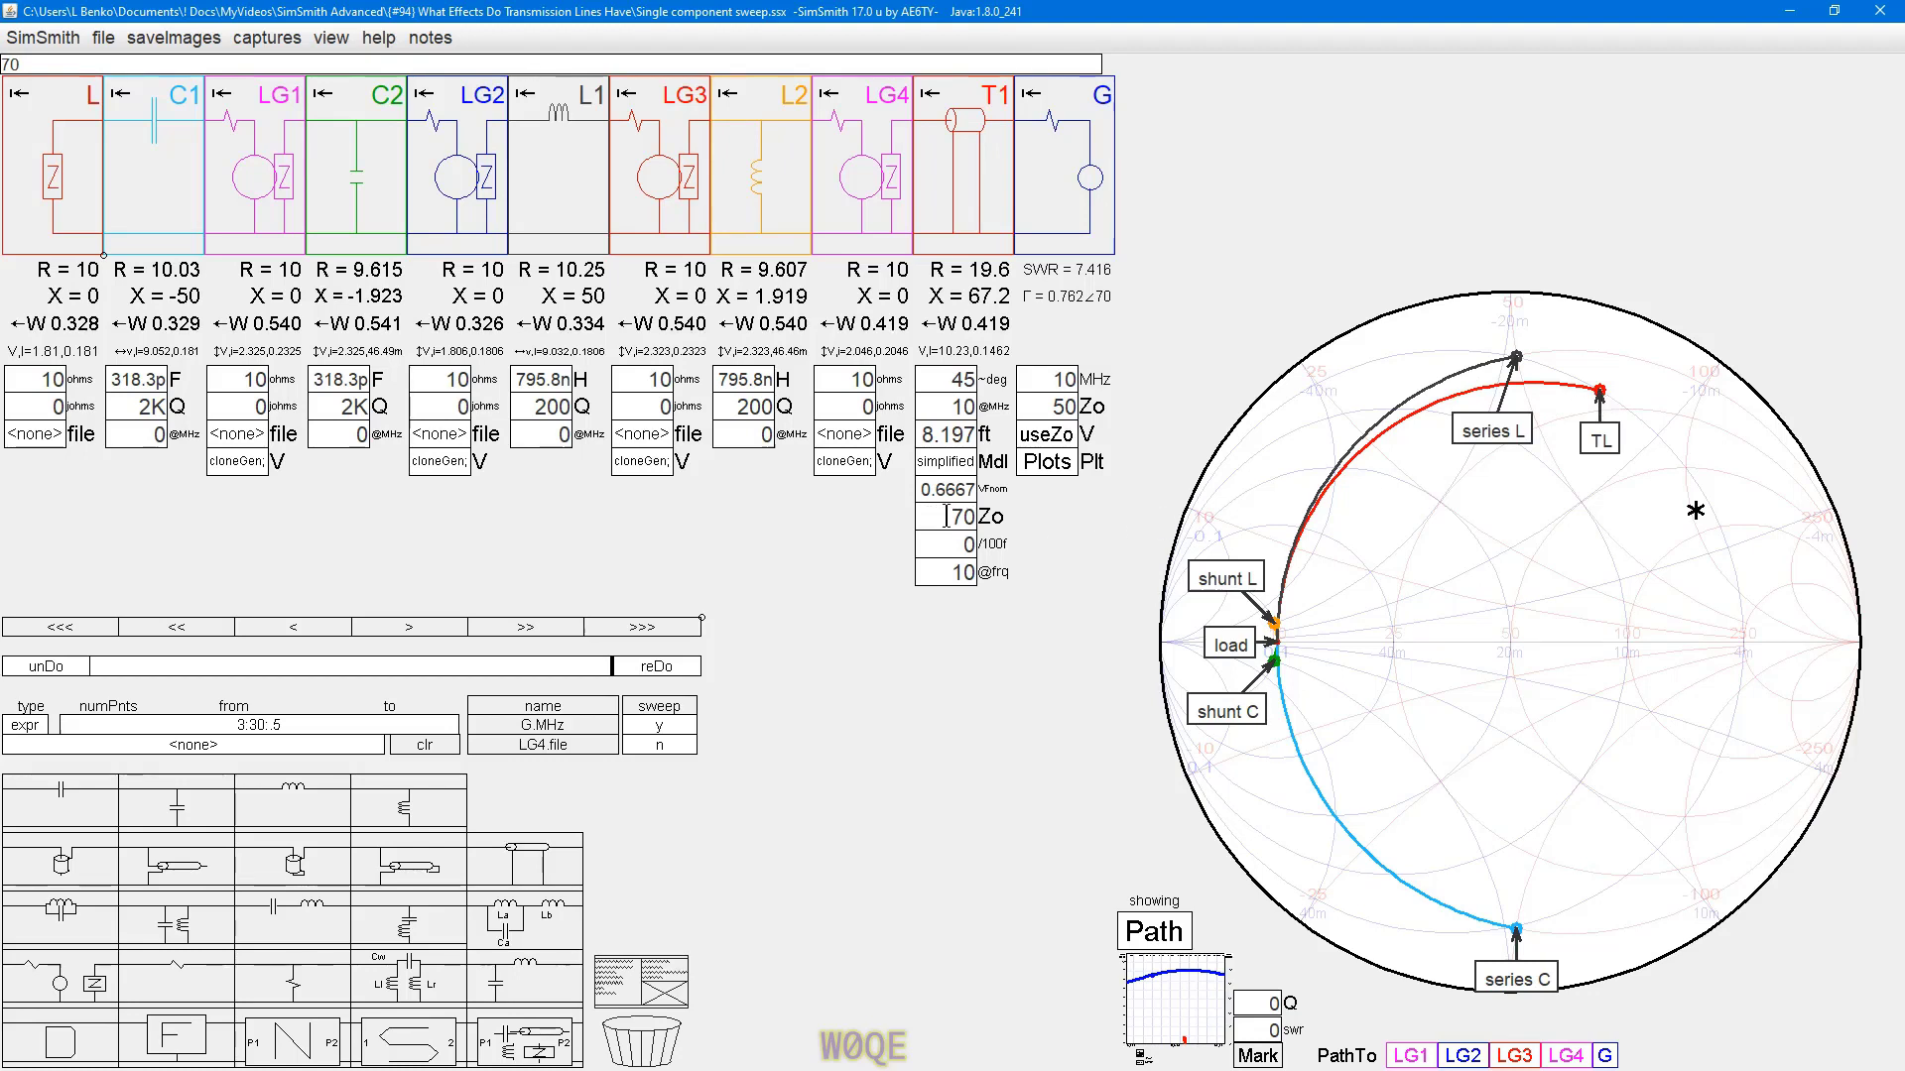
scroll(945, 517, down, 10)
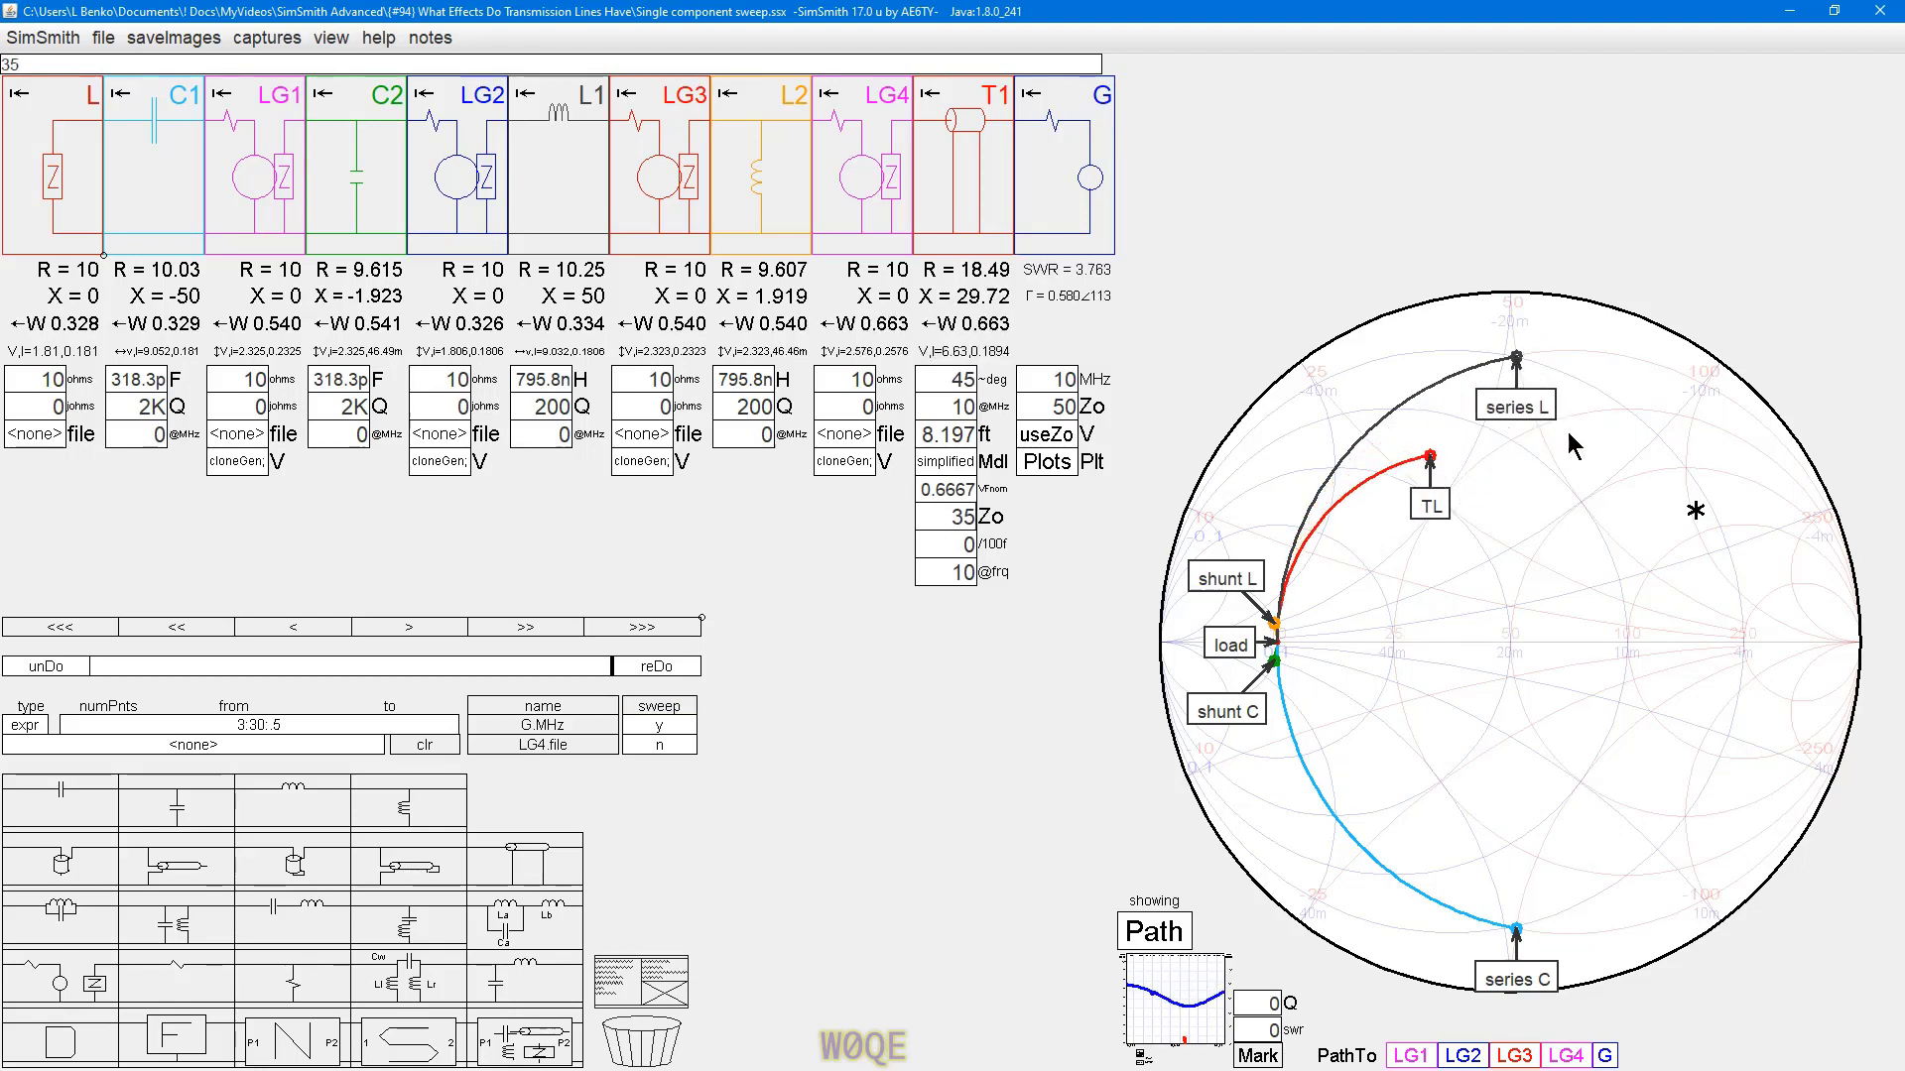
scroll(946, 517, up, 15)
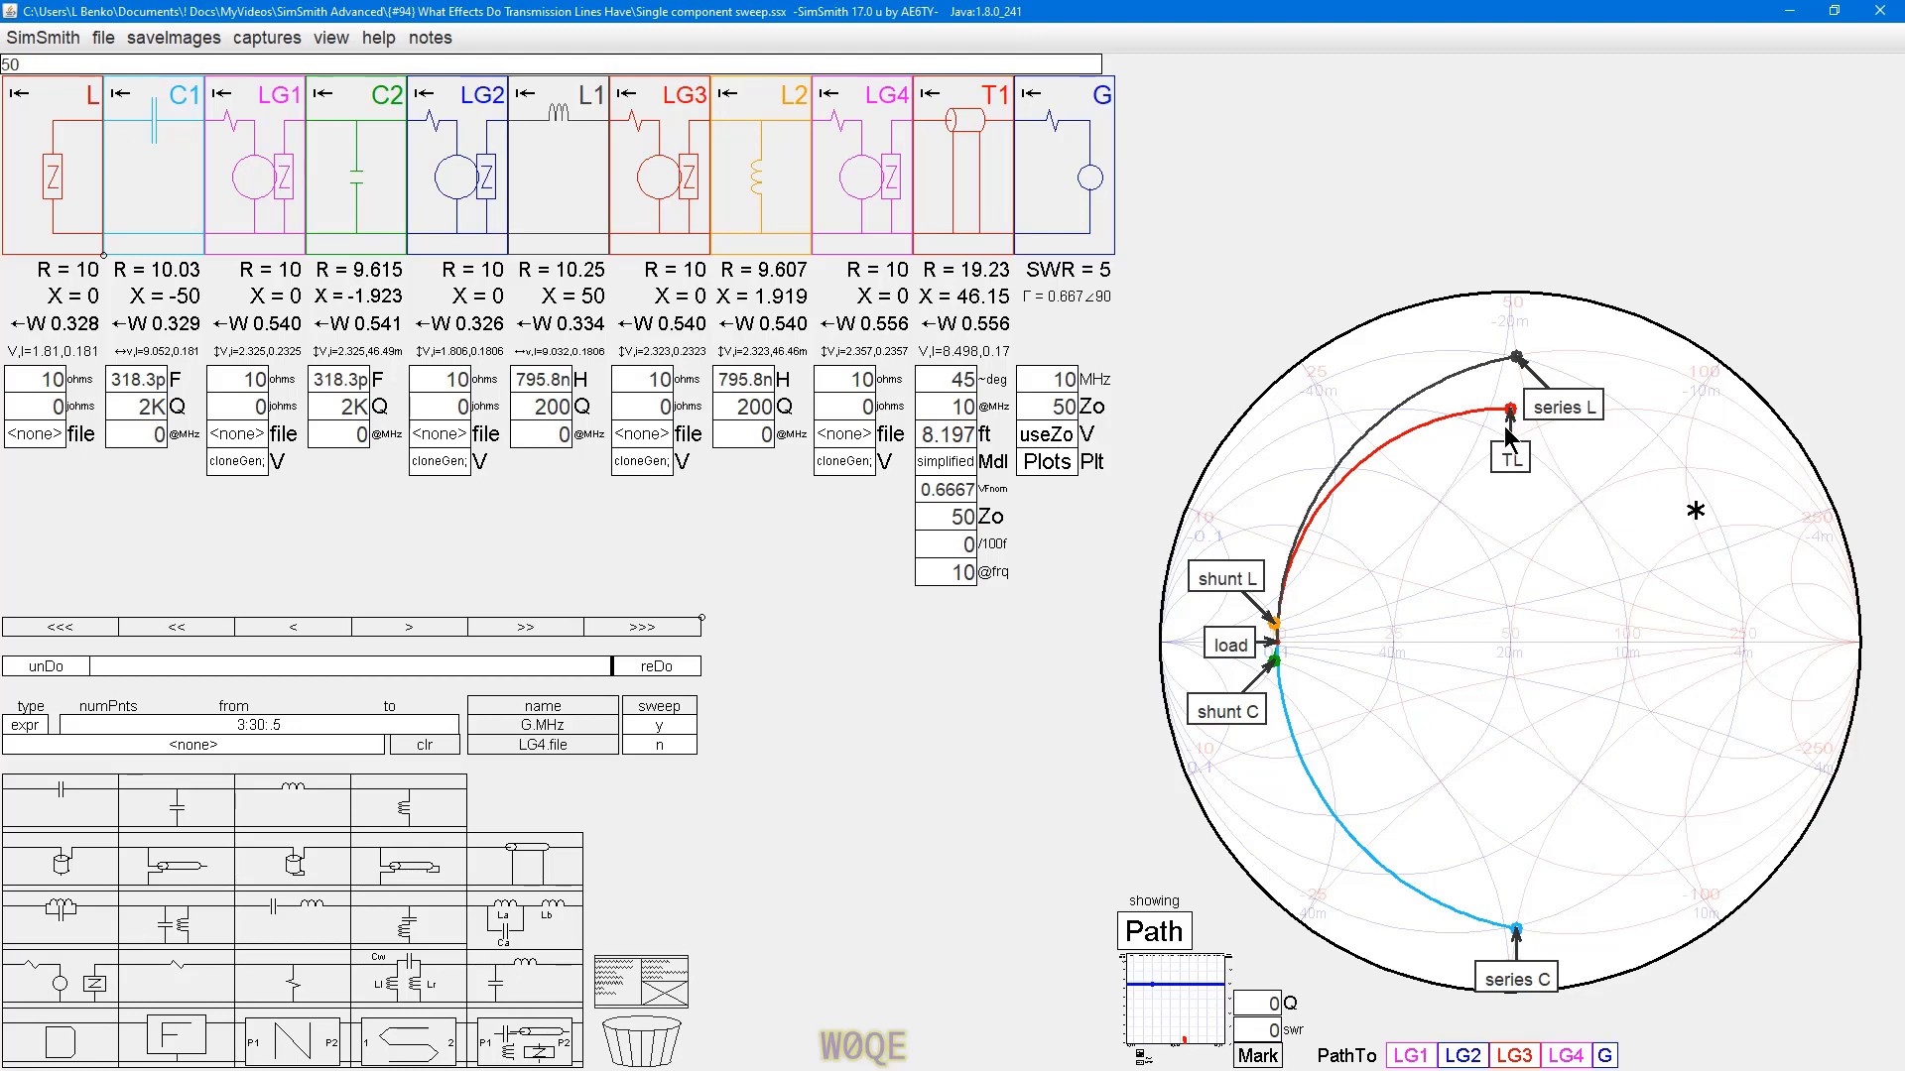
- Set the load to 25 + j25 ohms
click(29, 379)
text(25)
key(Return)
click(46, 406)
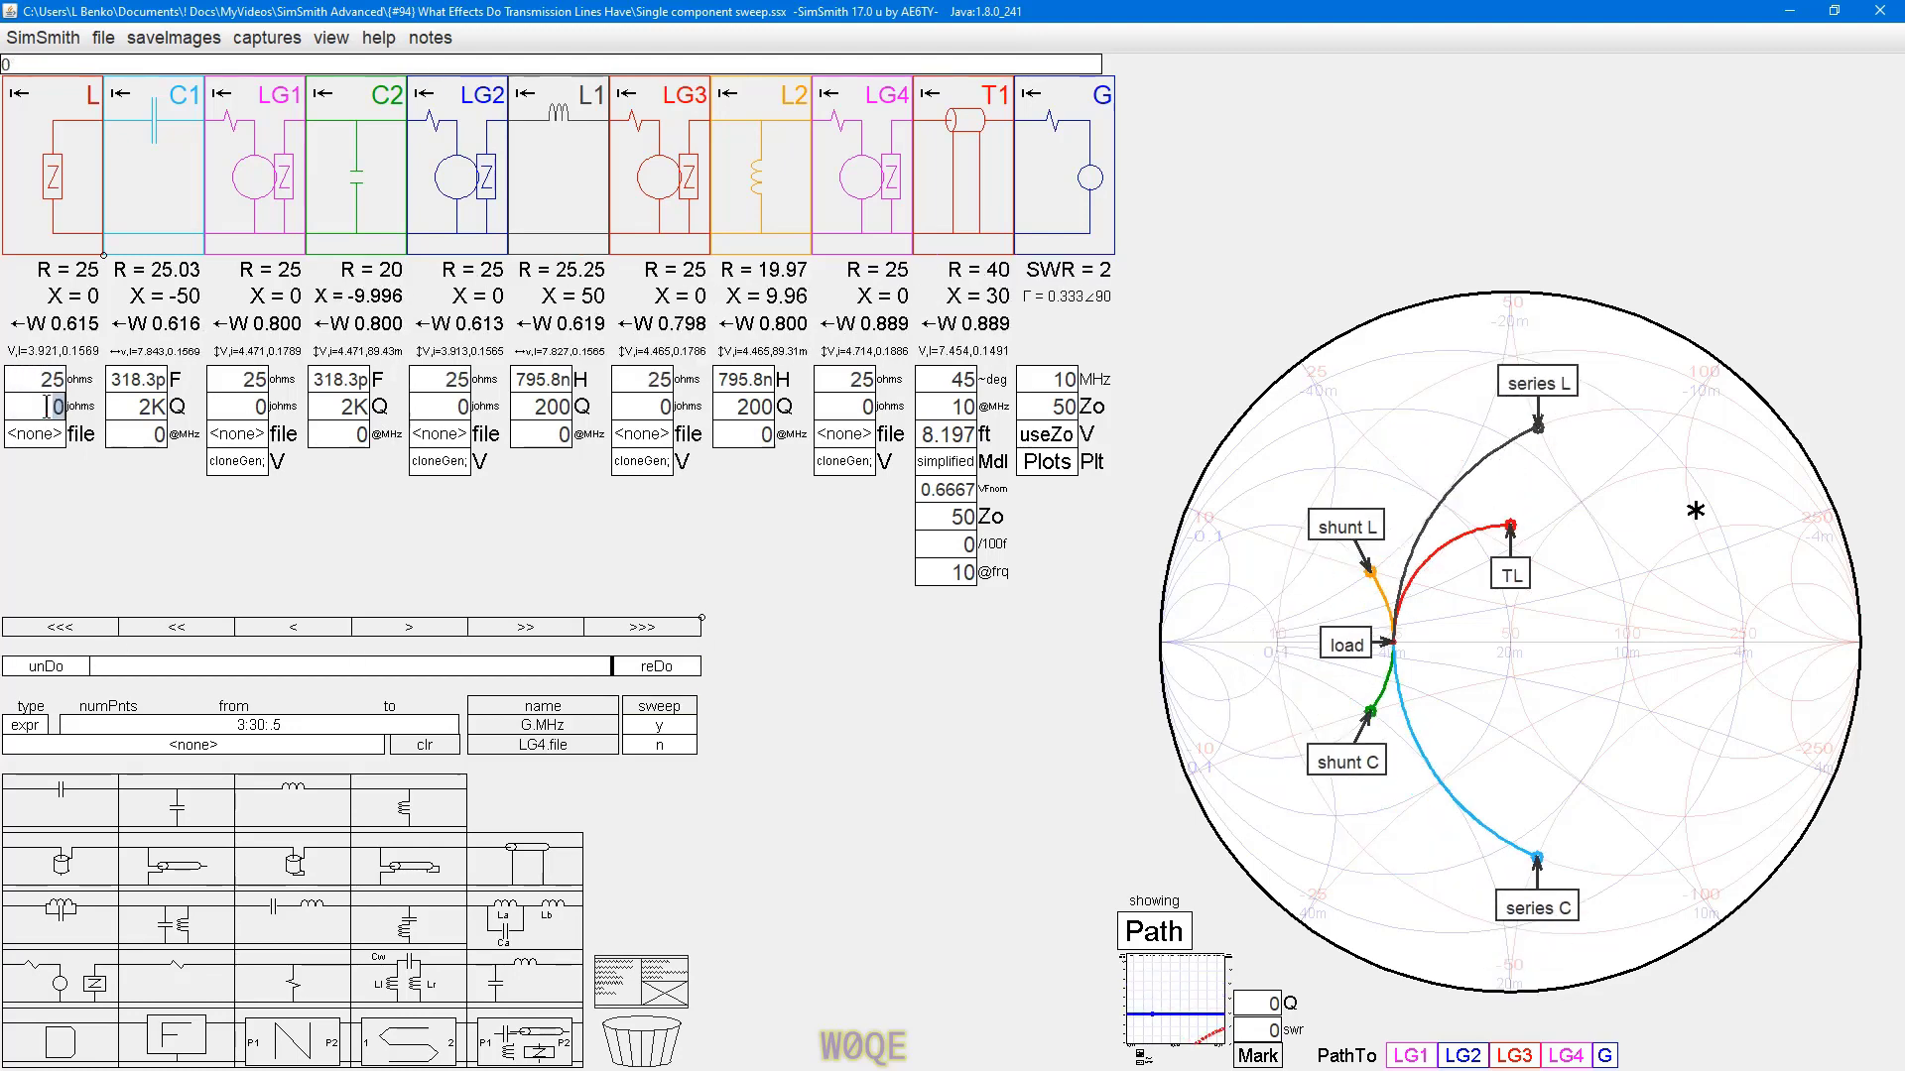
text(25)
key(Return)
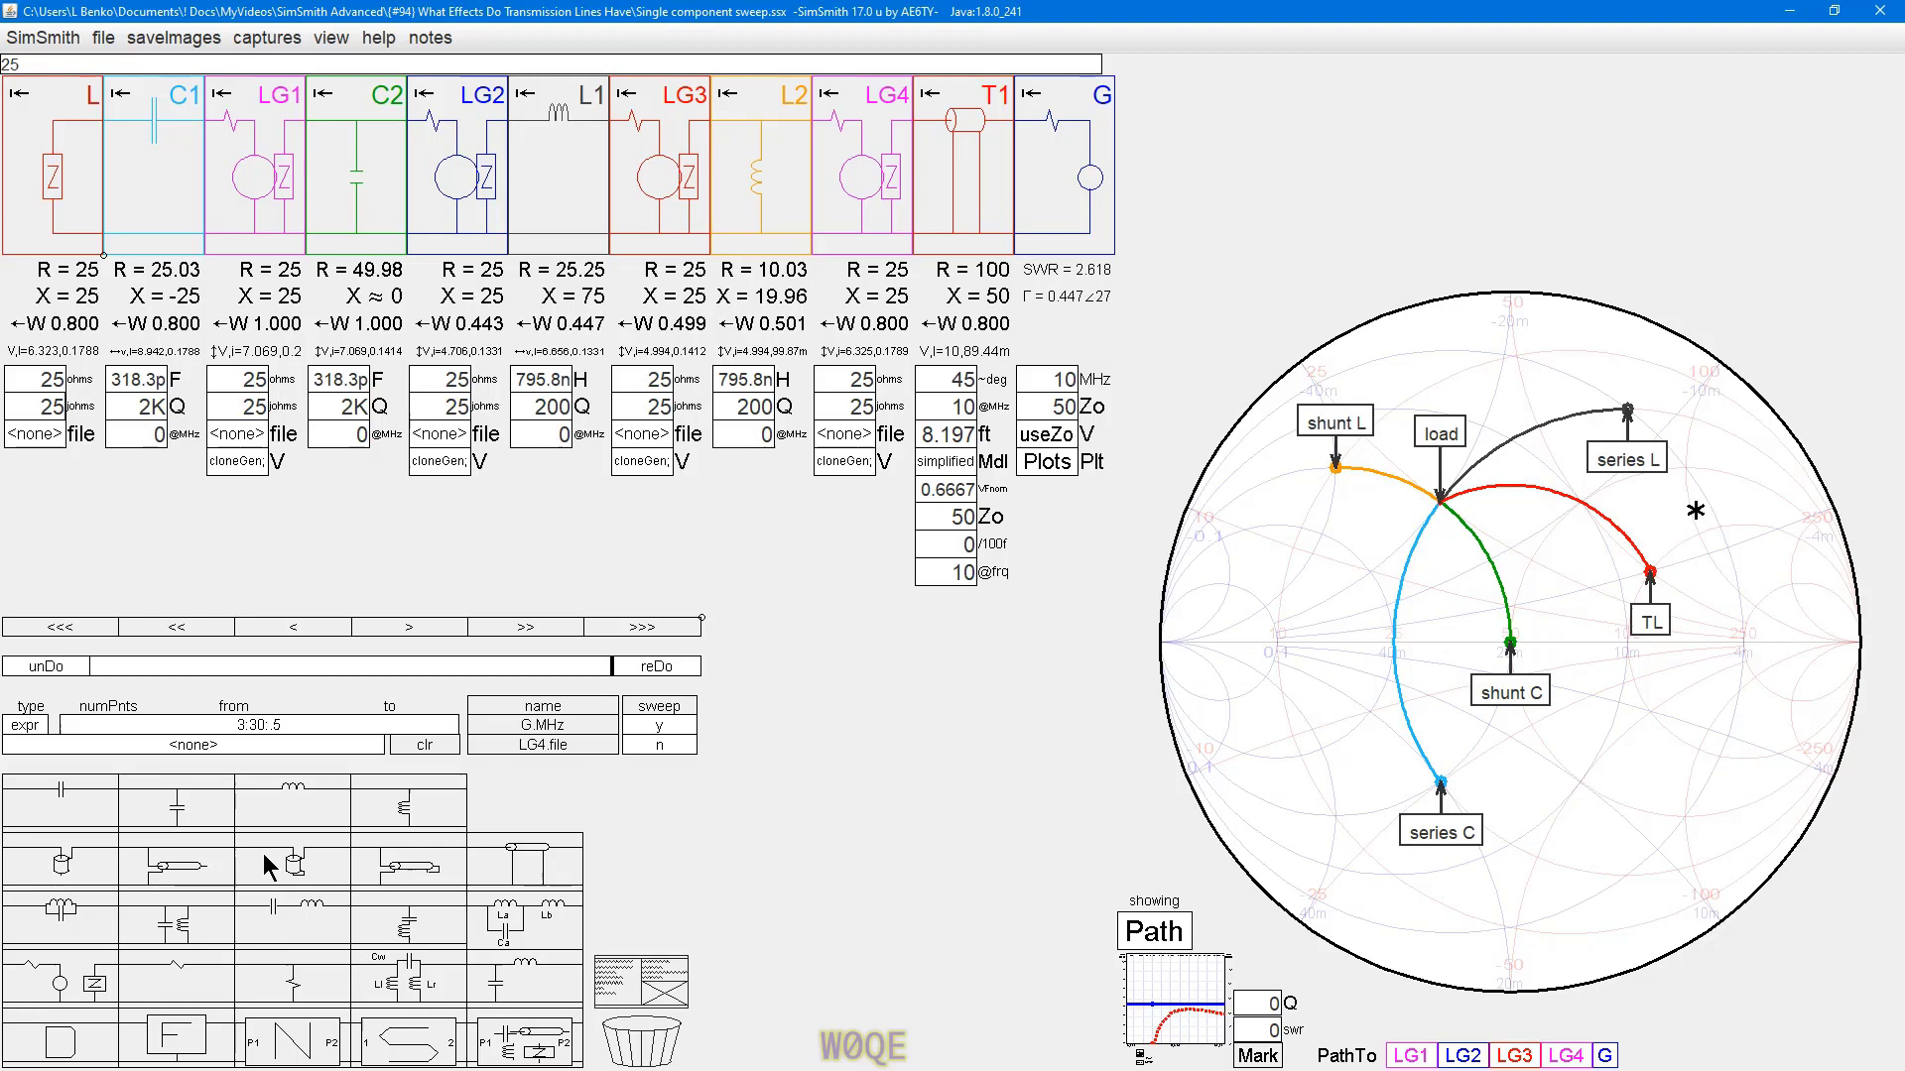
- Rotate T1 upright and set its length to 40, then 45 degrees
right_click(968, 180)
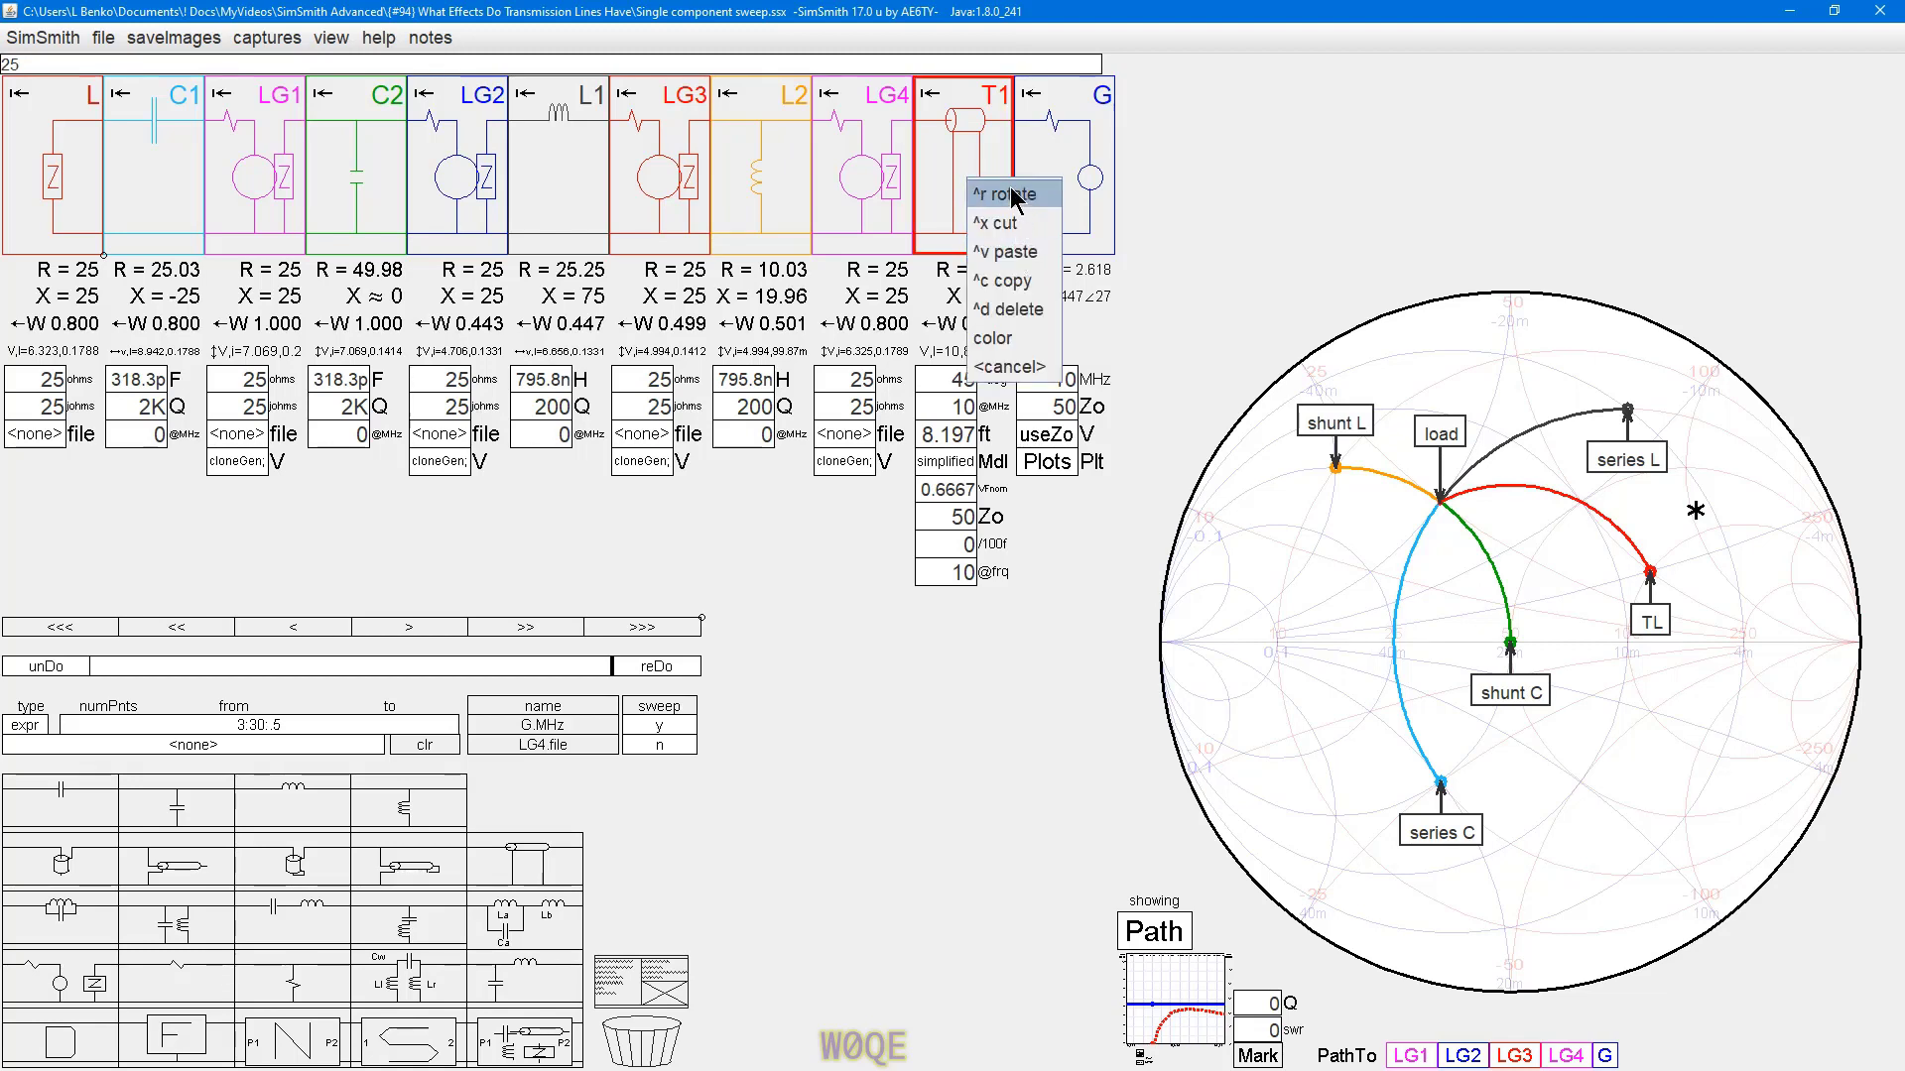
click(1010, 196)
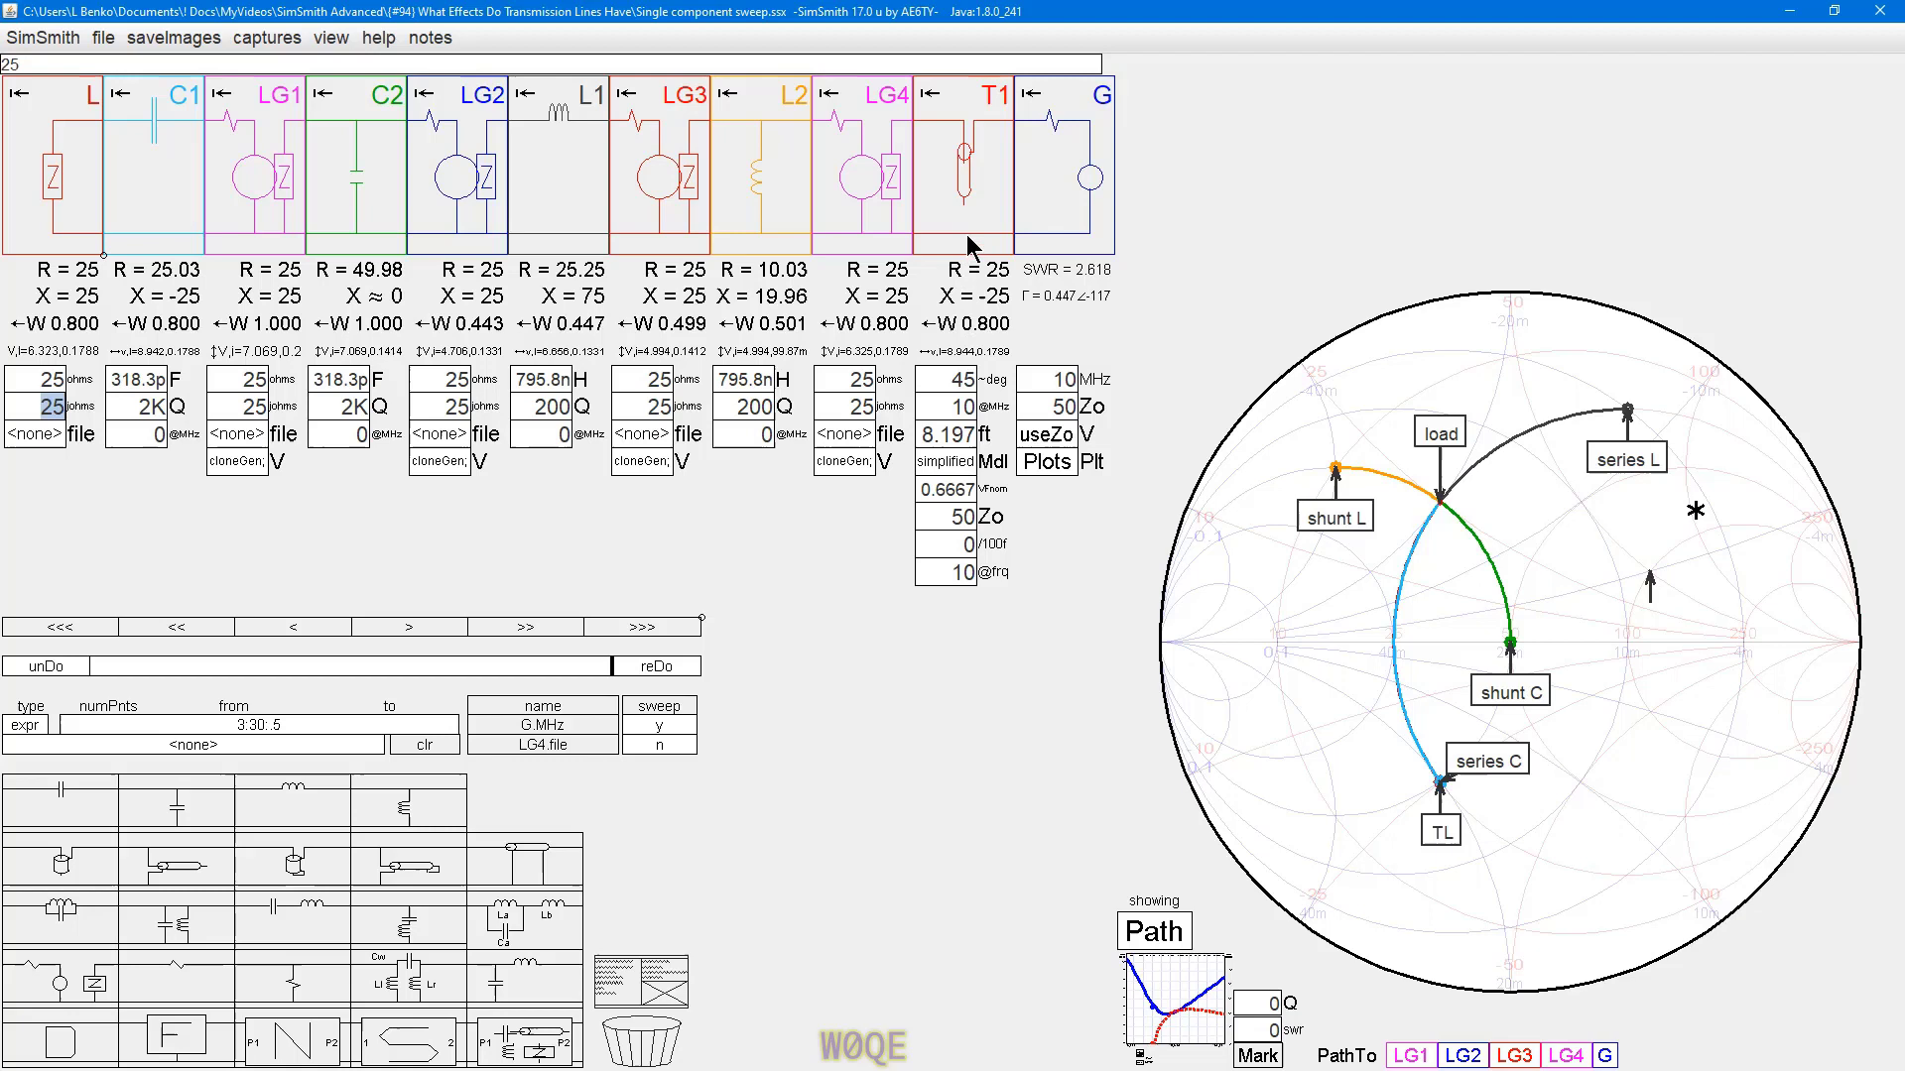
click(939, 379)
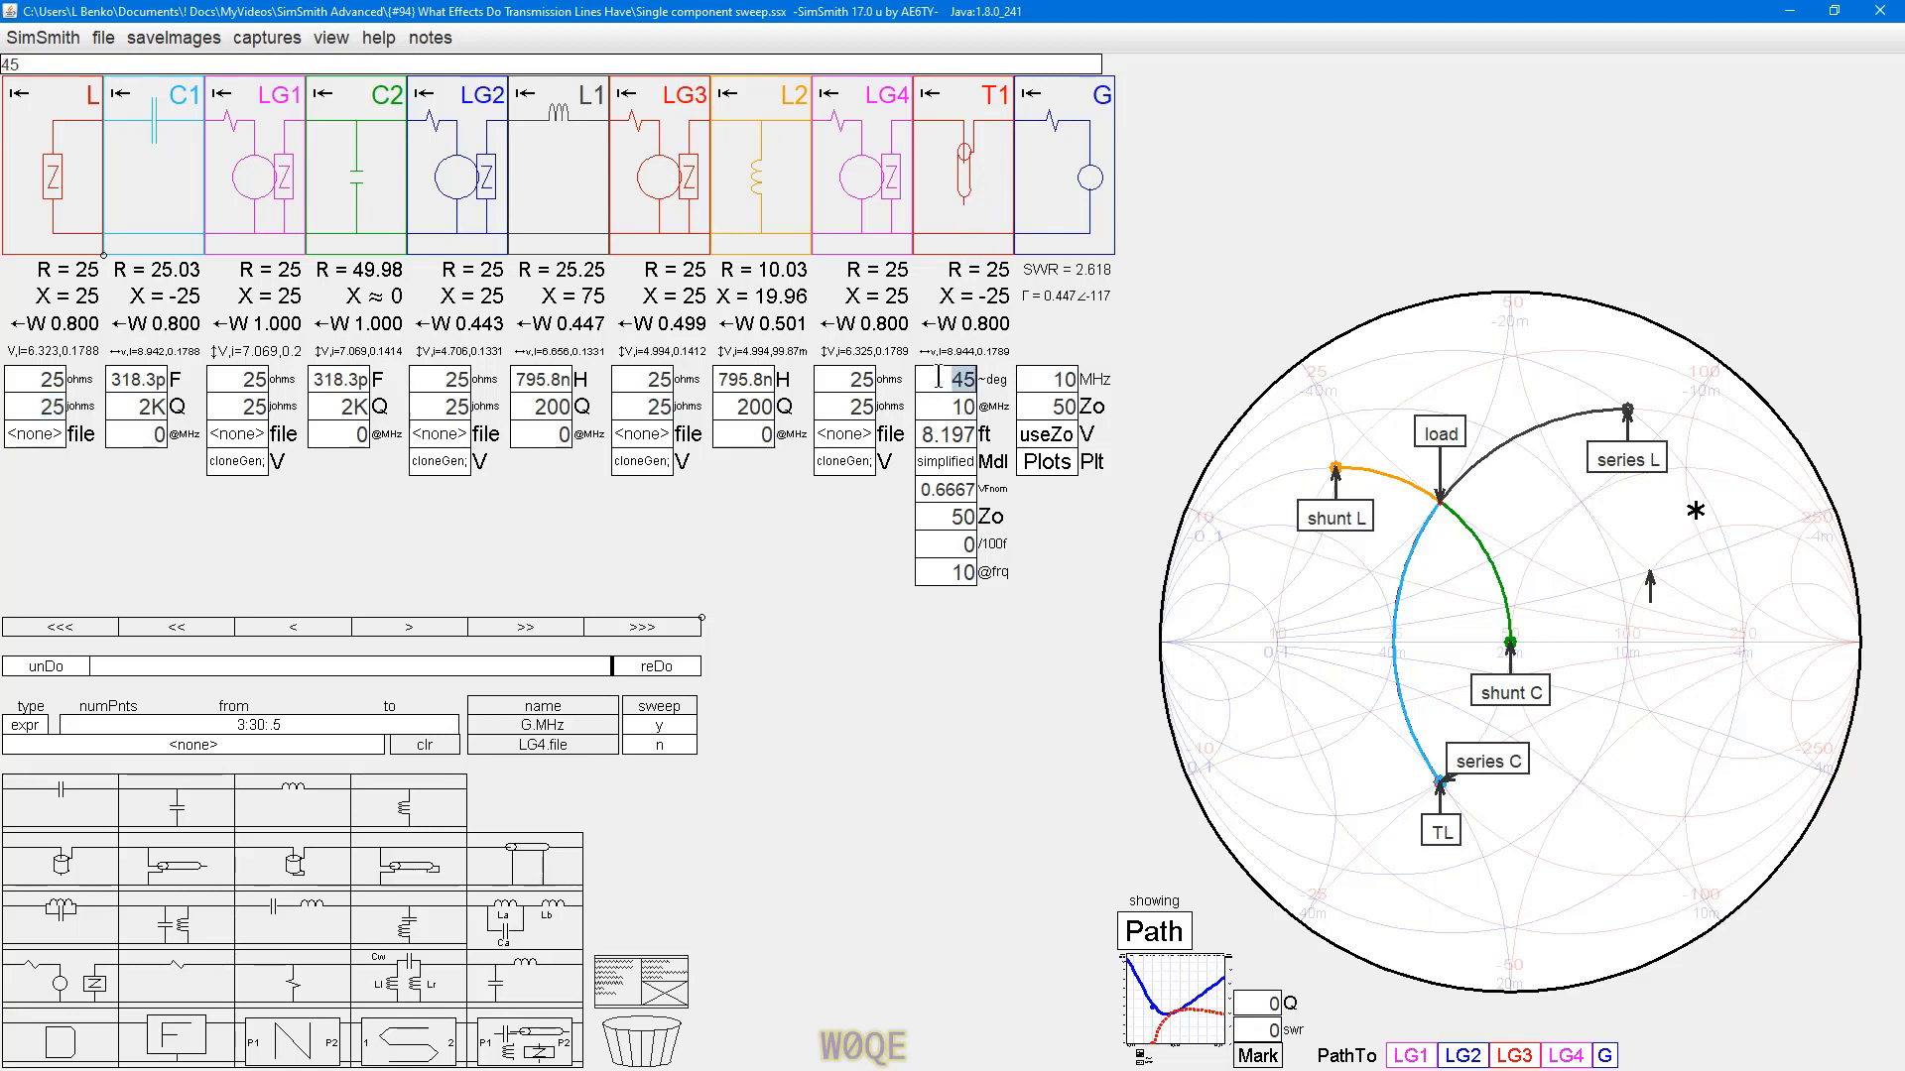
text(40)
key(Return)
text(45)
key(Return)
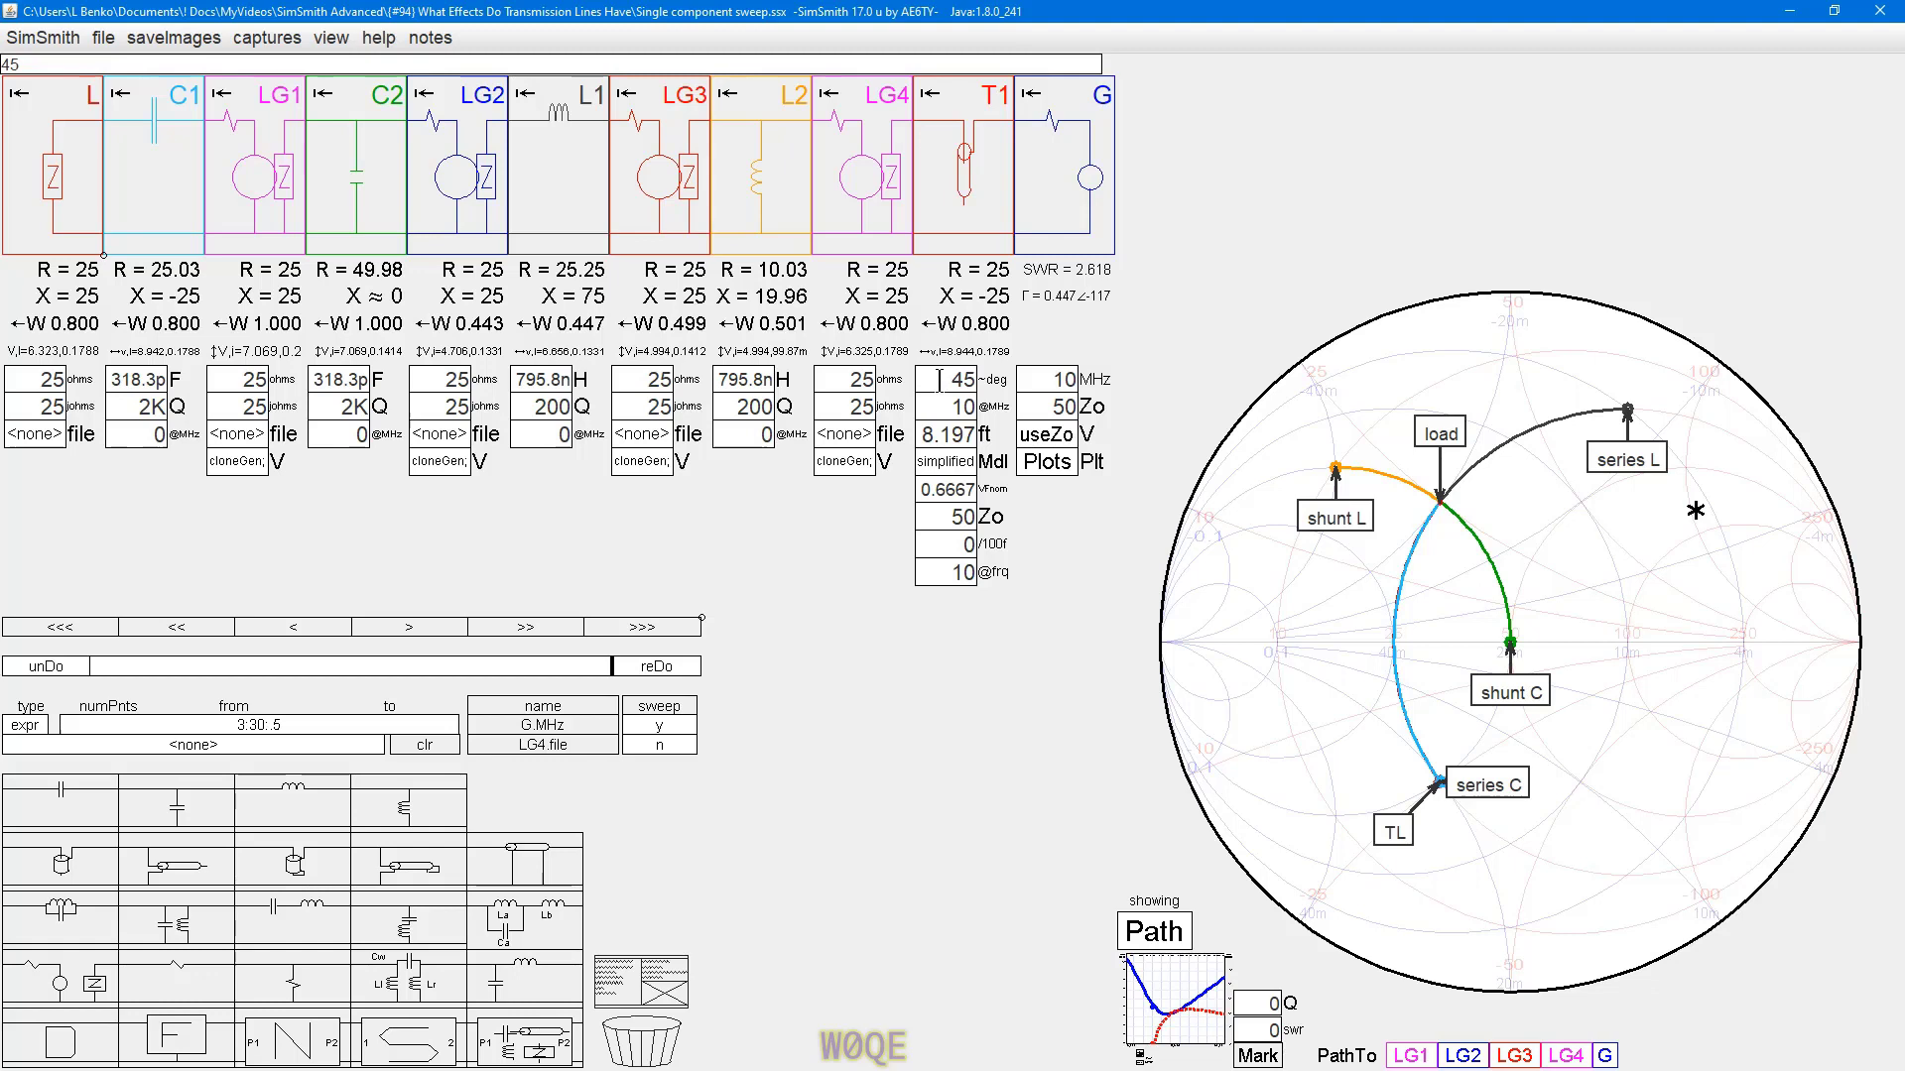
- Set T1 to 50°, then scroll its length down to 15° and up to 100° (18.22 ft)
text(50)
key(Return)
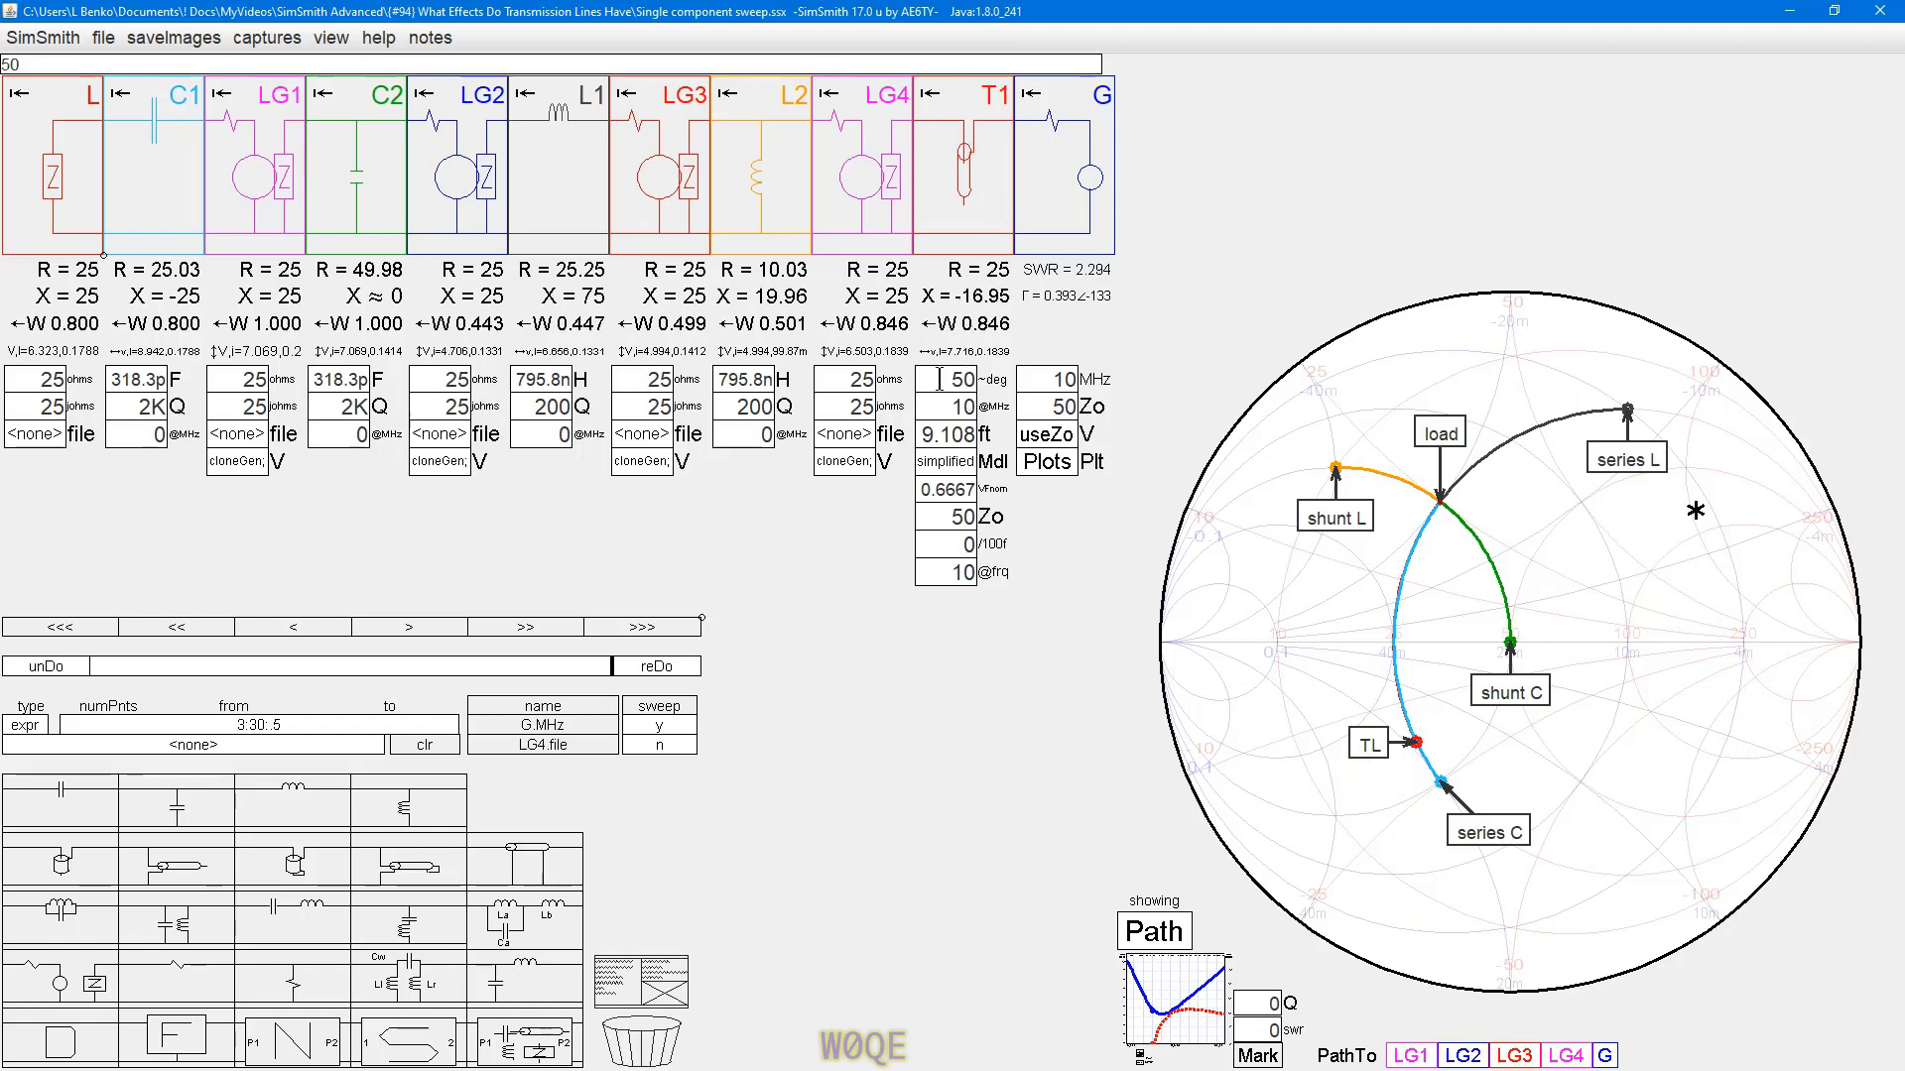
scroll(939, 380, down, 20)
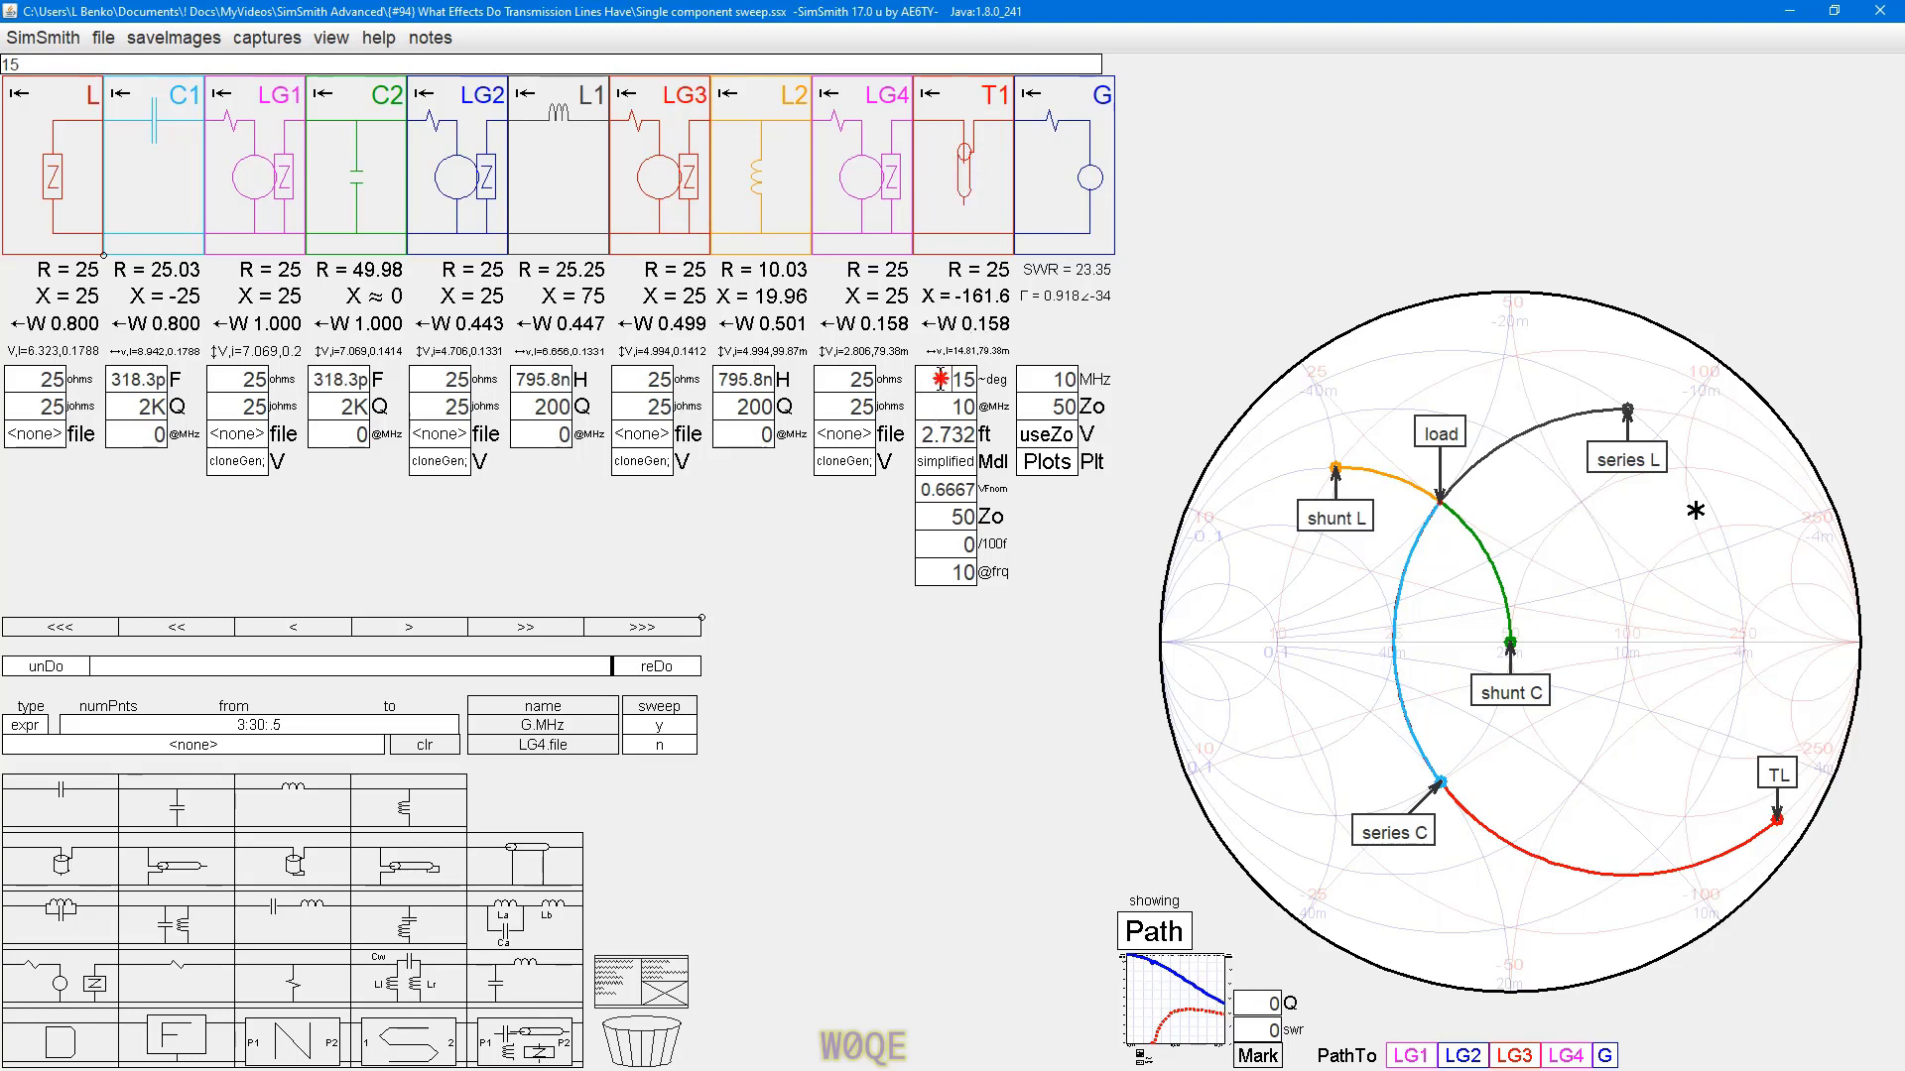
scroll(940, 380, up, 1)
scroll(942, 380, up, 1)
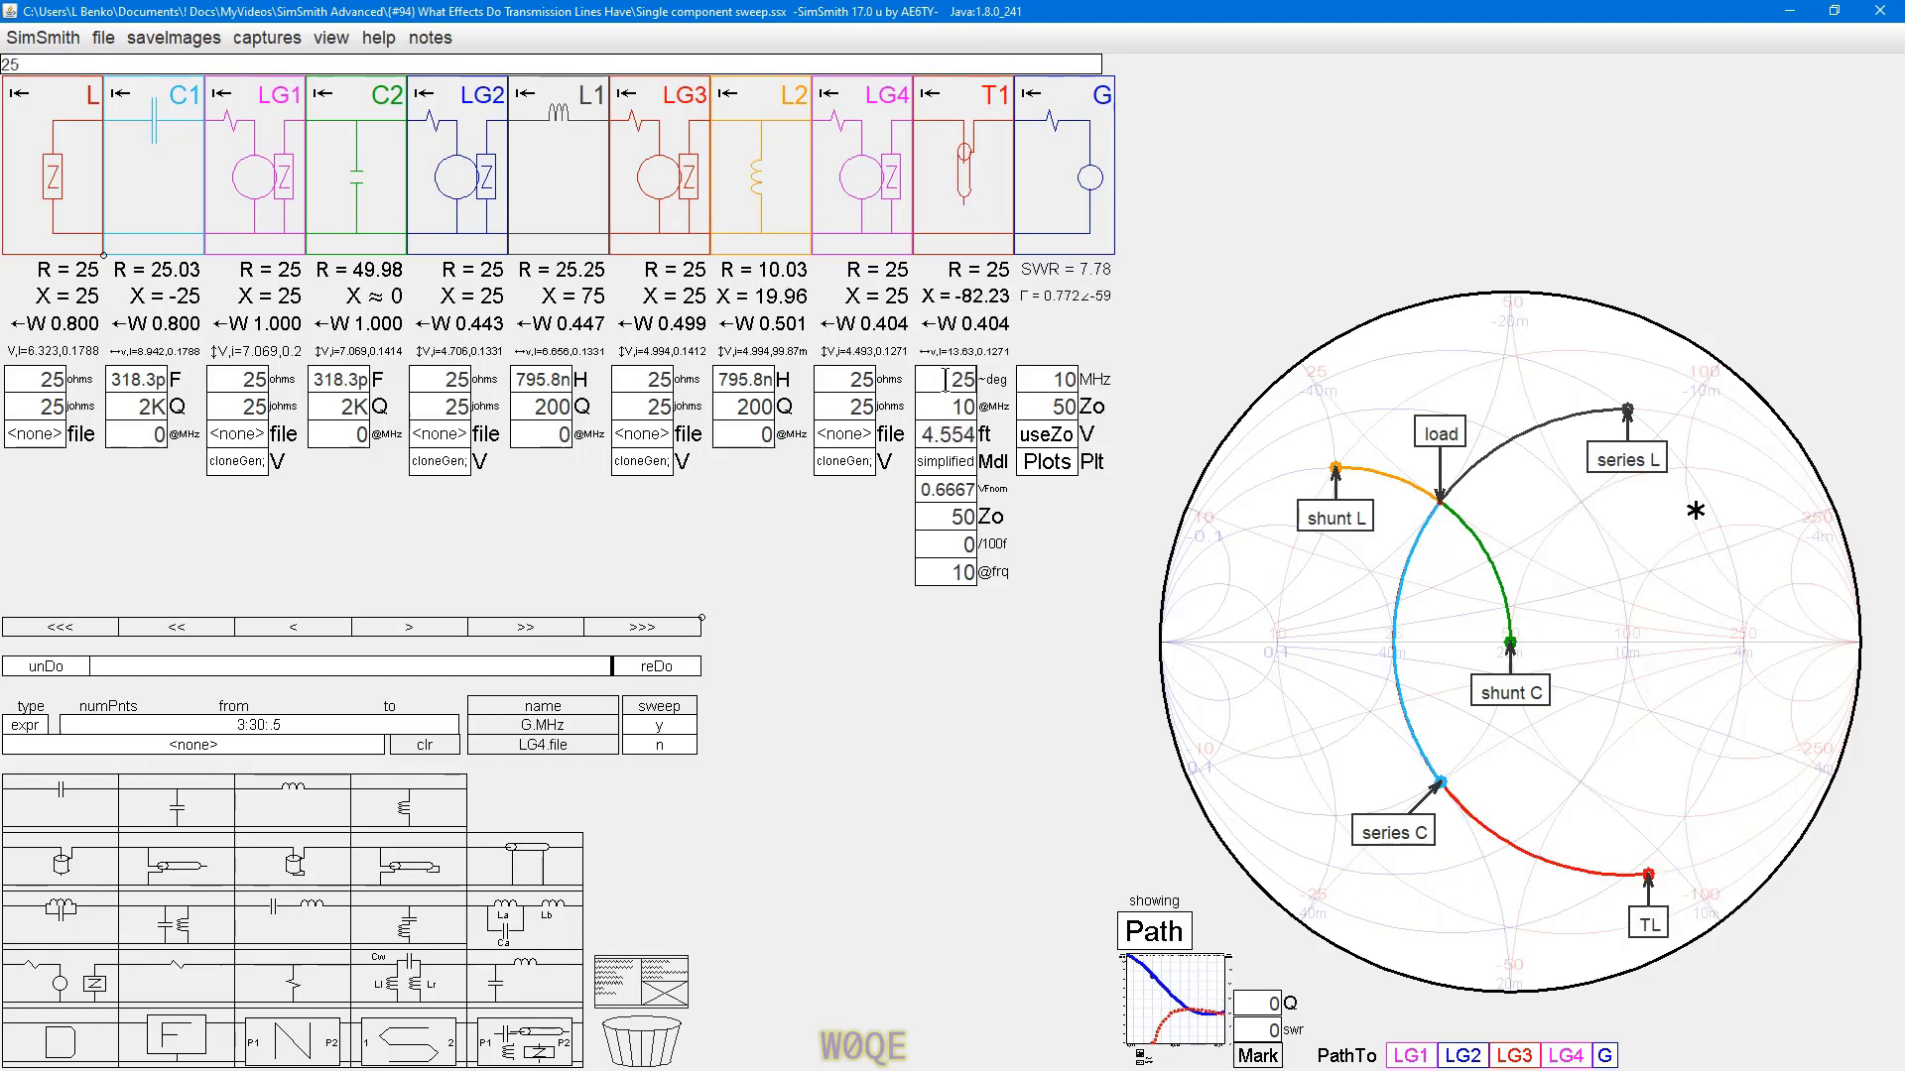
scroll(944, 380, up, 1)
scroll(944, 380, up, 5)
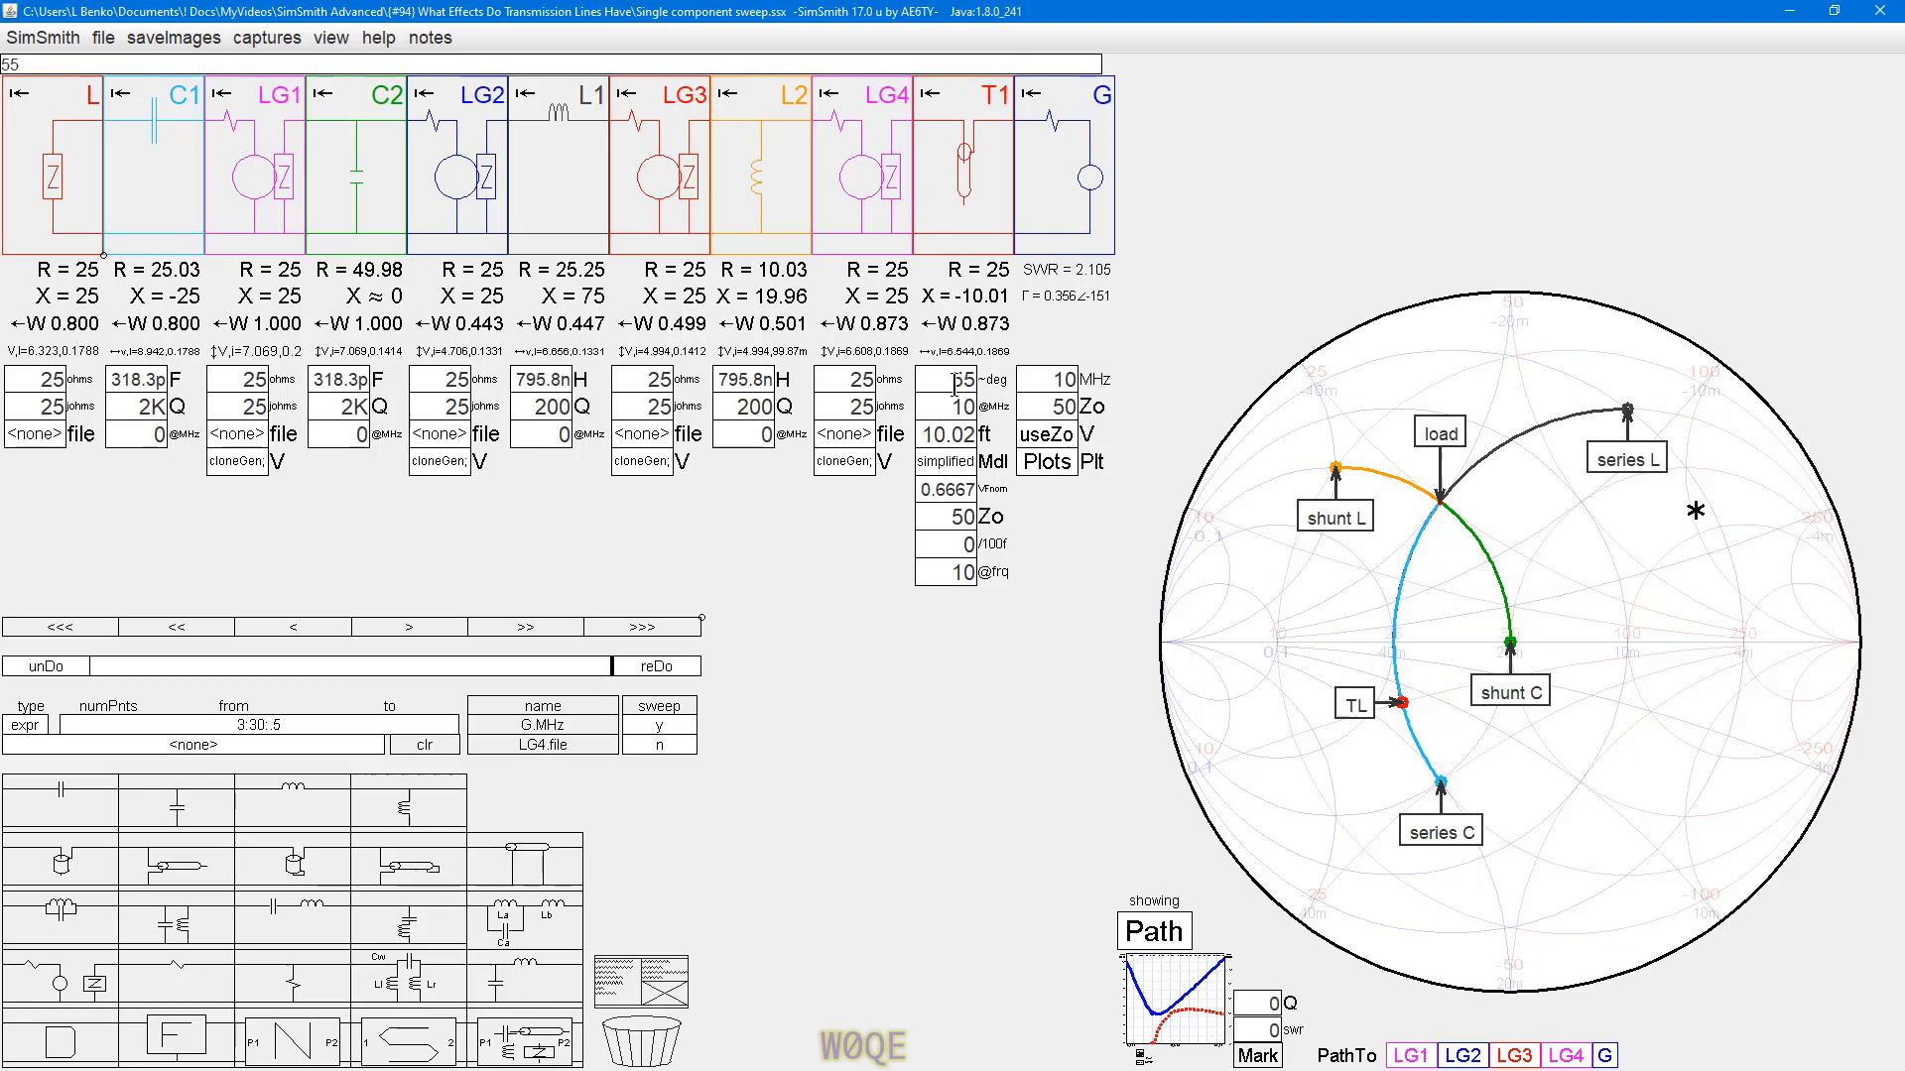
scroll(944, 385, up, 1)
scroll(943, 385, up, 6)
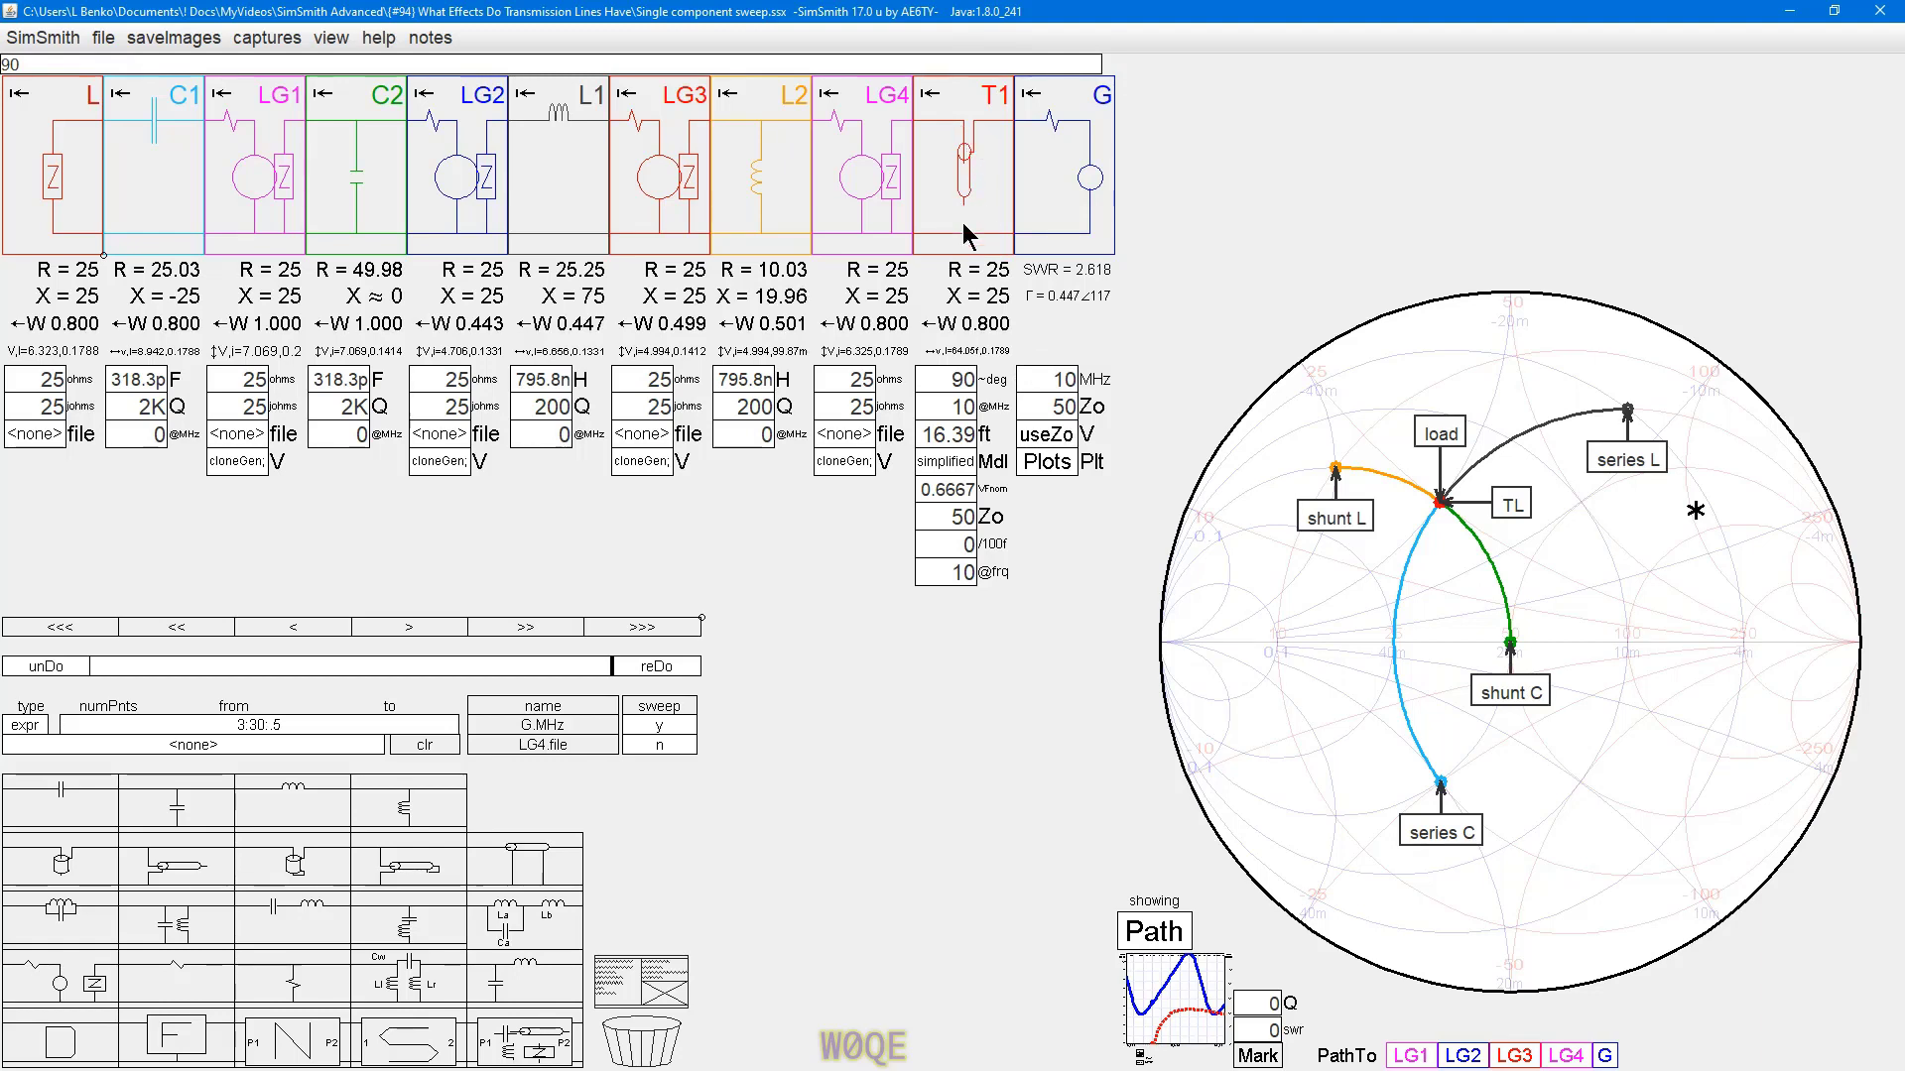
scroll(952, 379, up, 2)
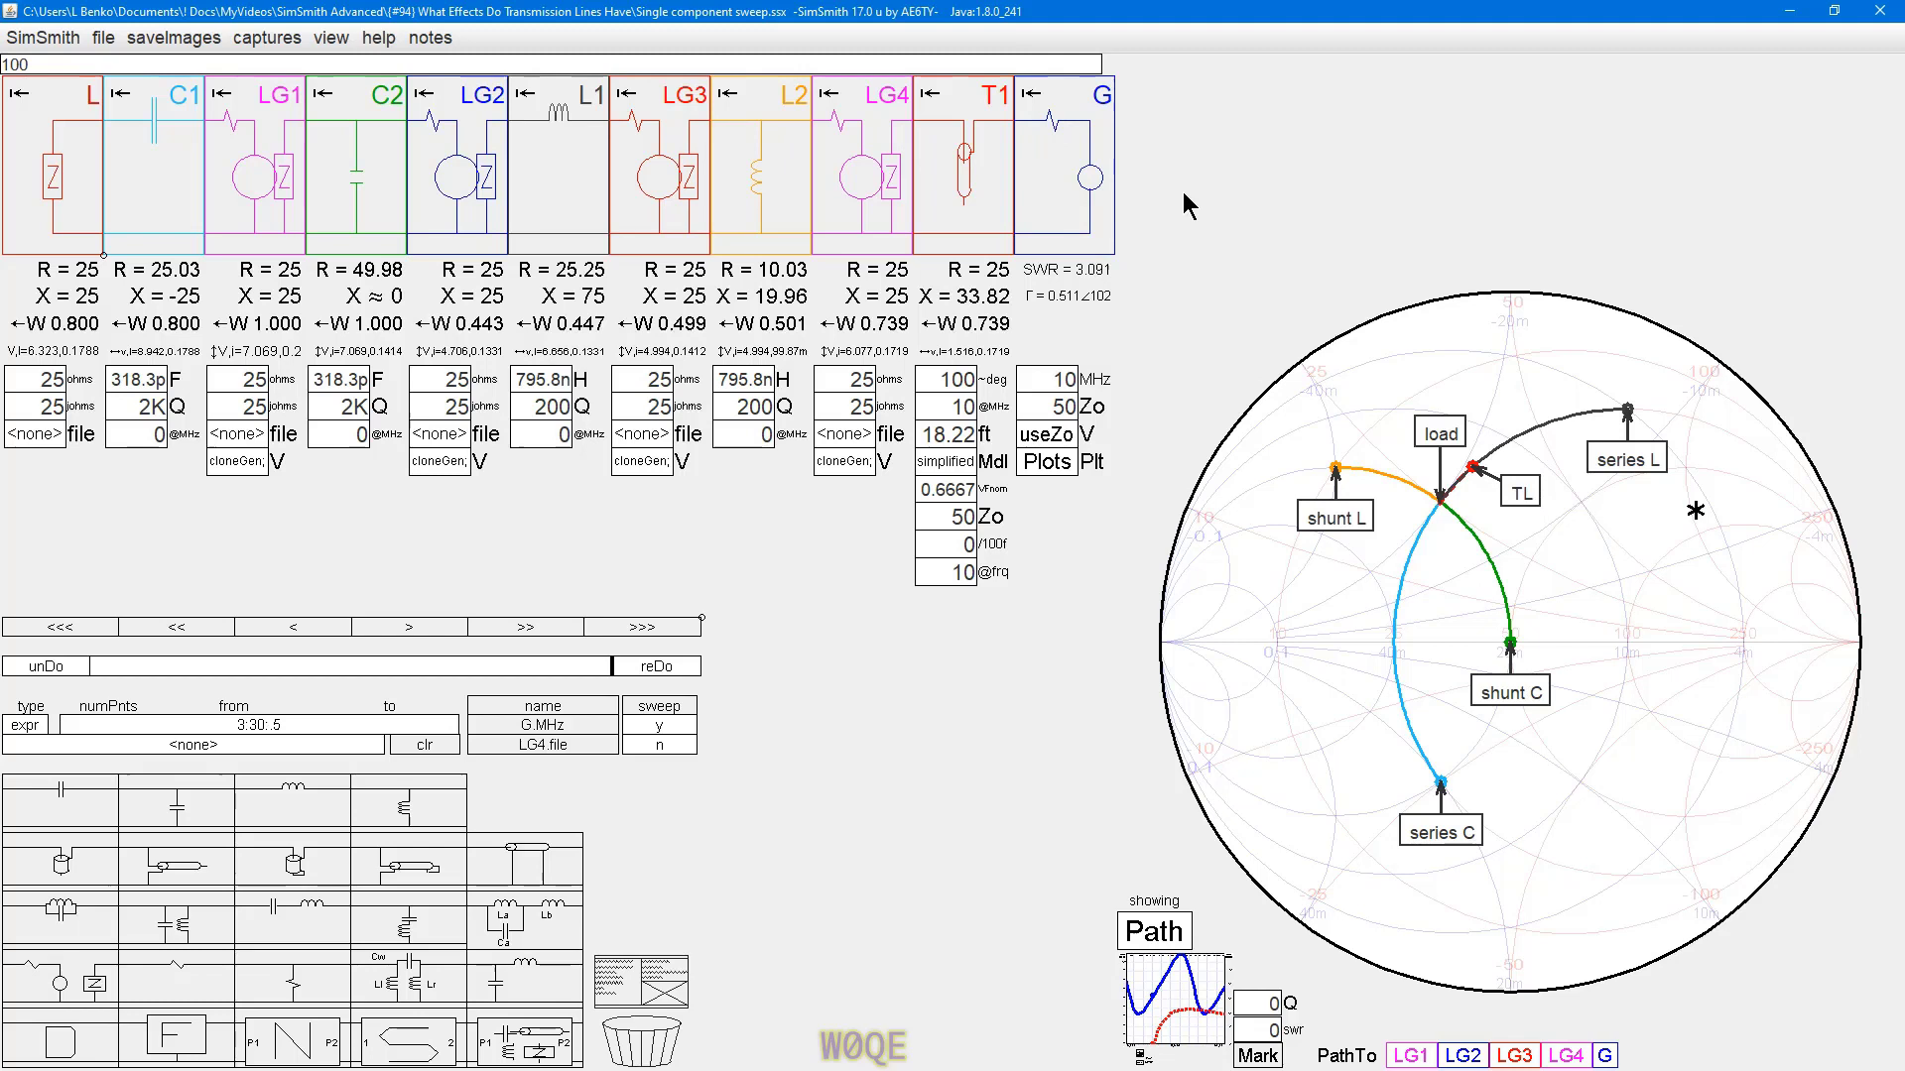
- Rotate T1 once more and scroll its length down to 0 degrees
right_click(983, 204)
click(1011, 215)
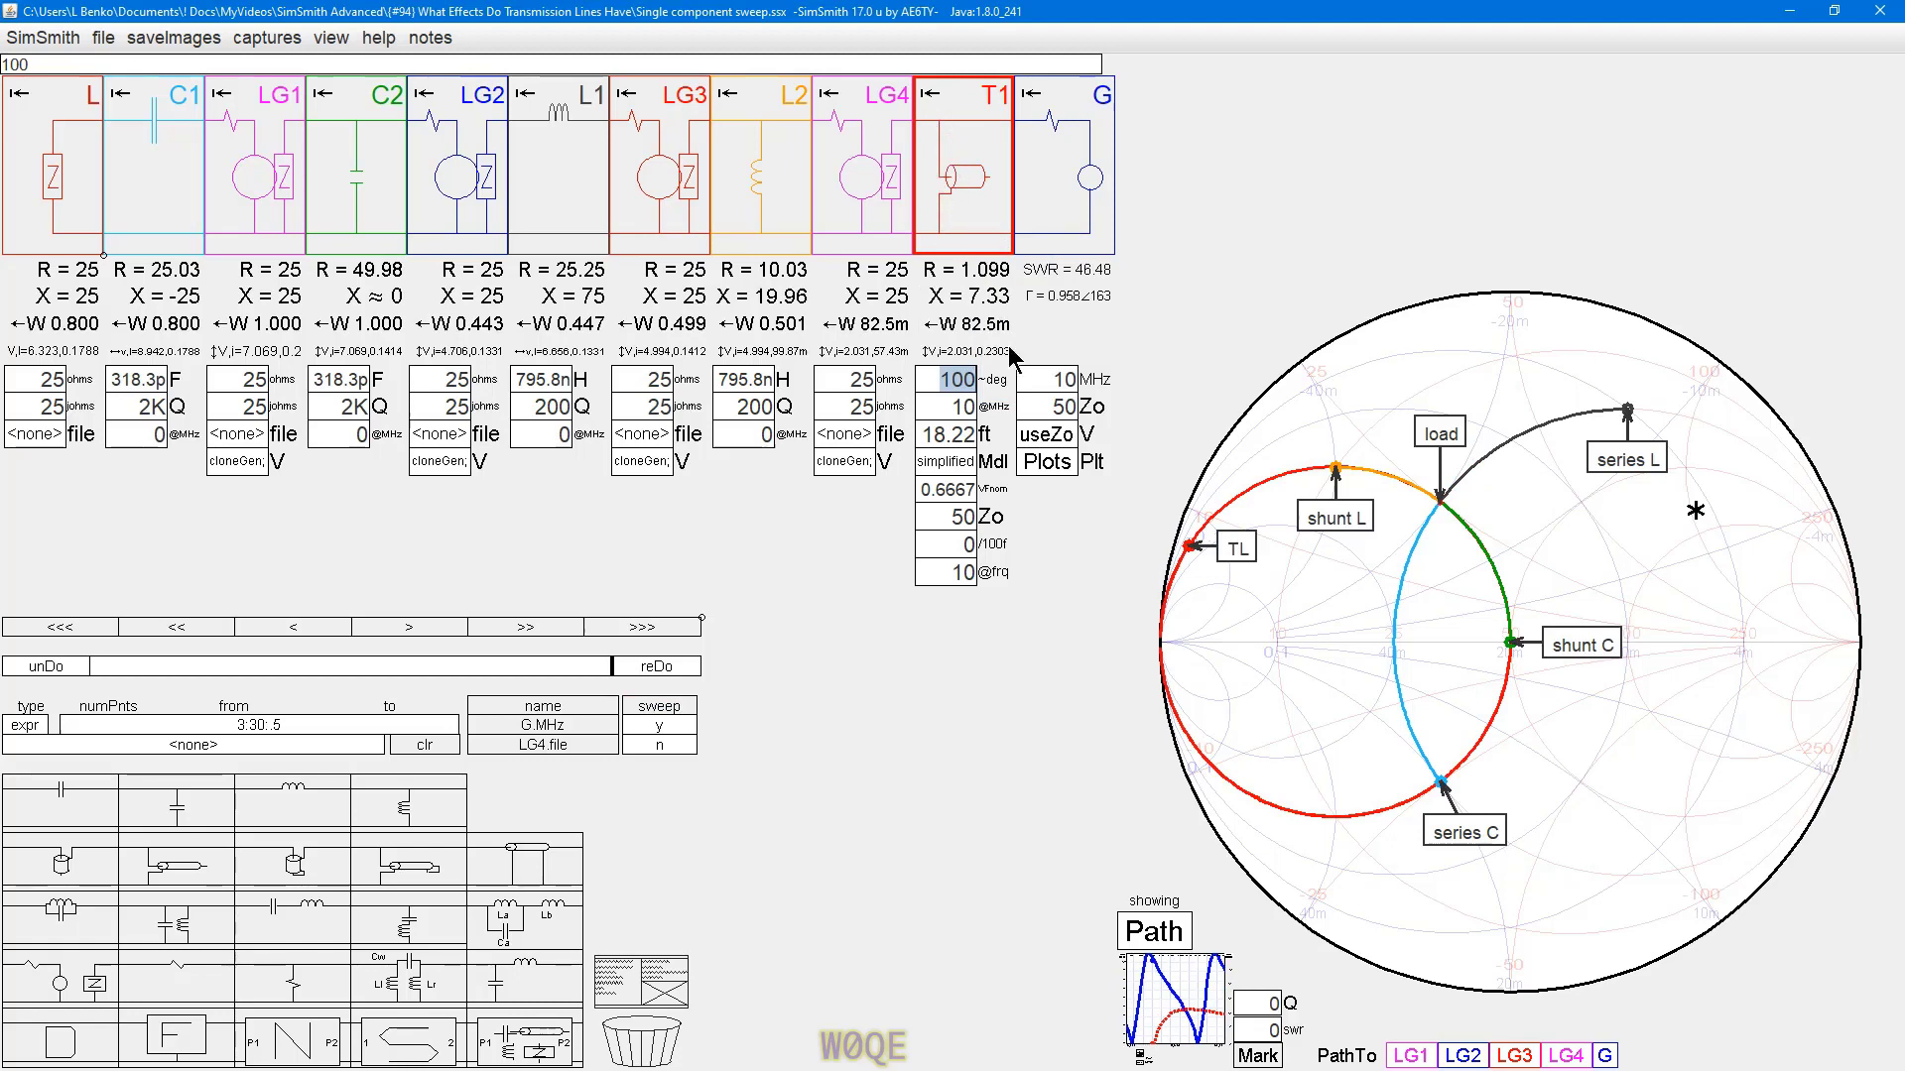
scroll(938, 381, down, 7)
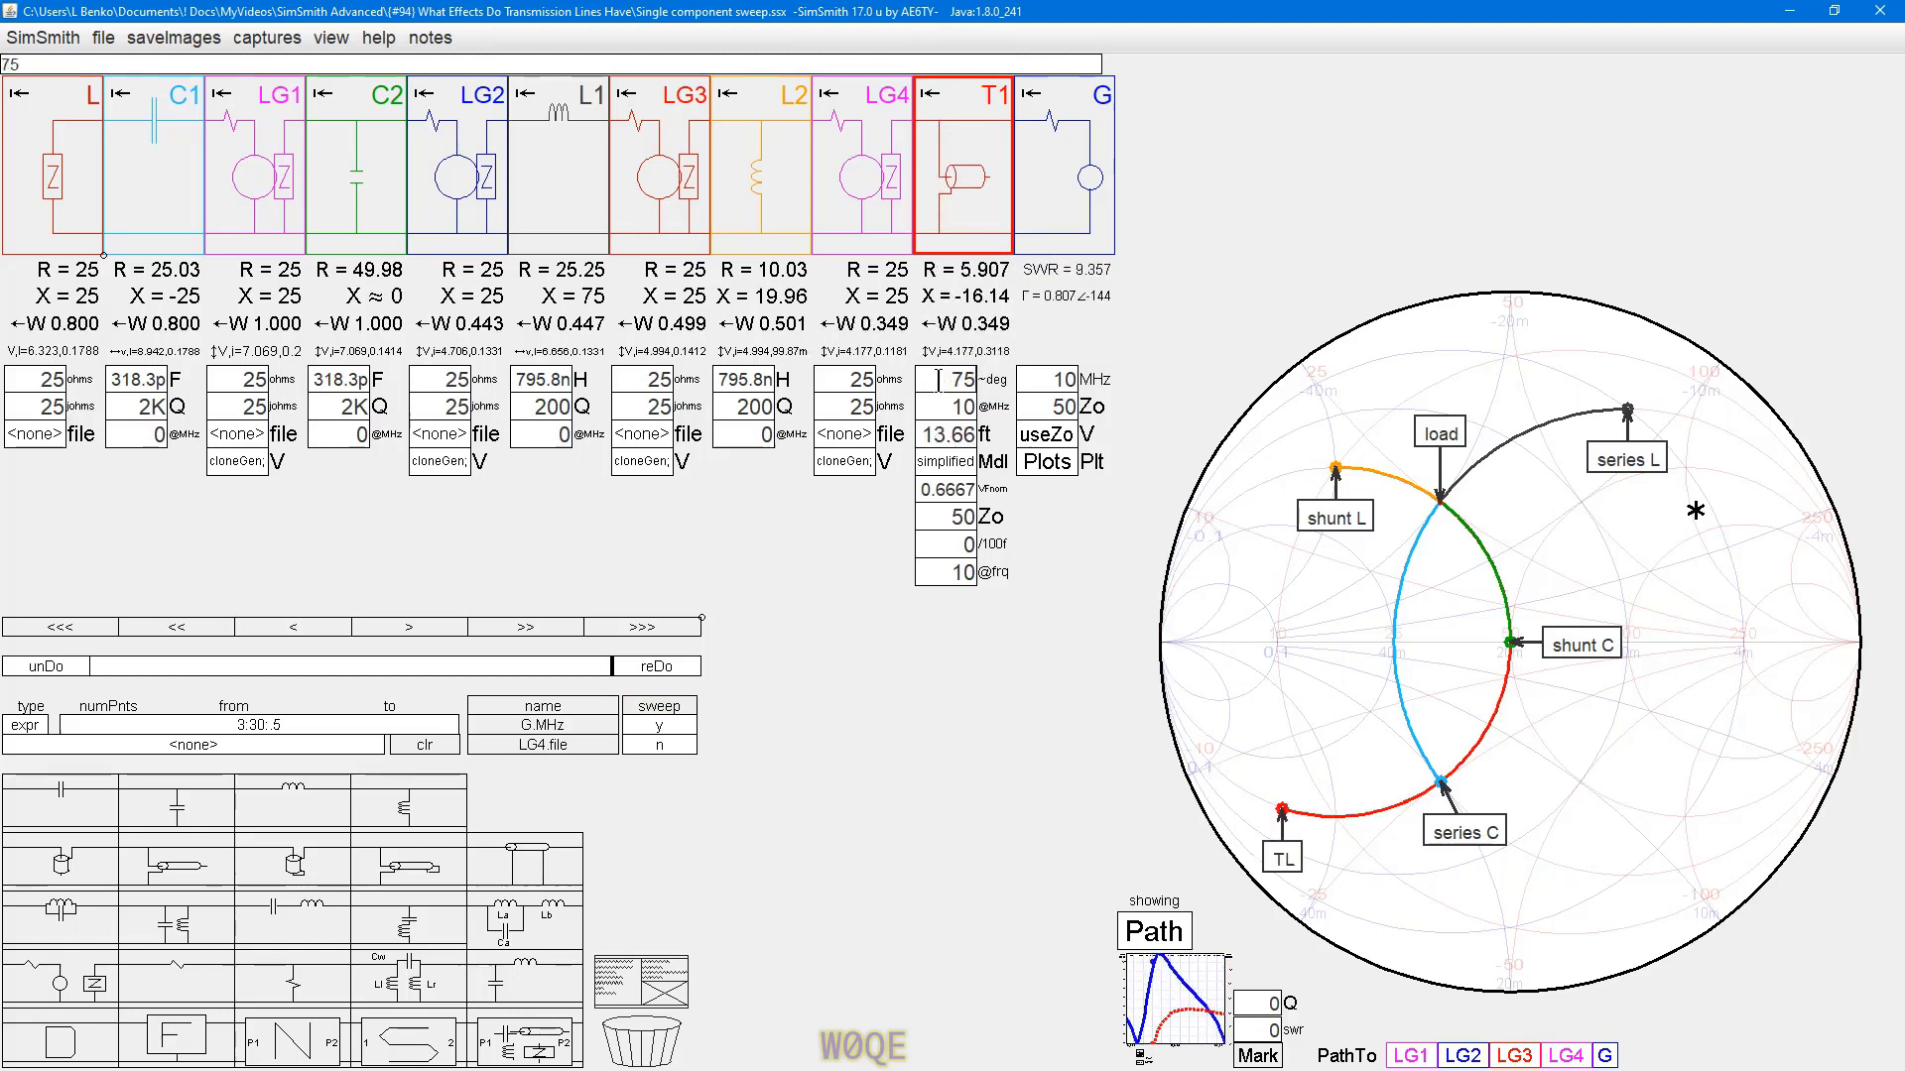
scroll(939, 380, down, 4)
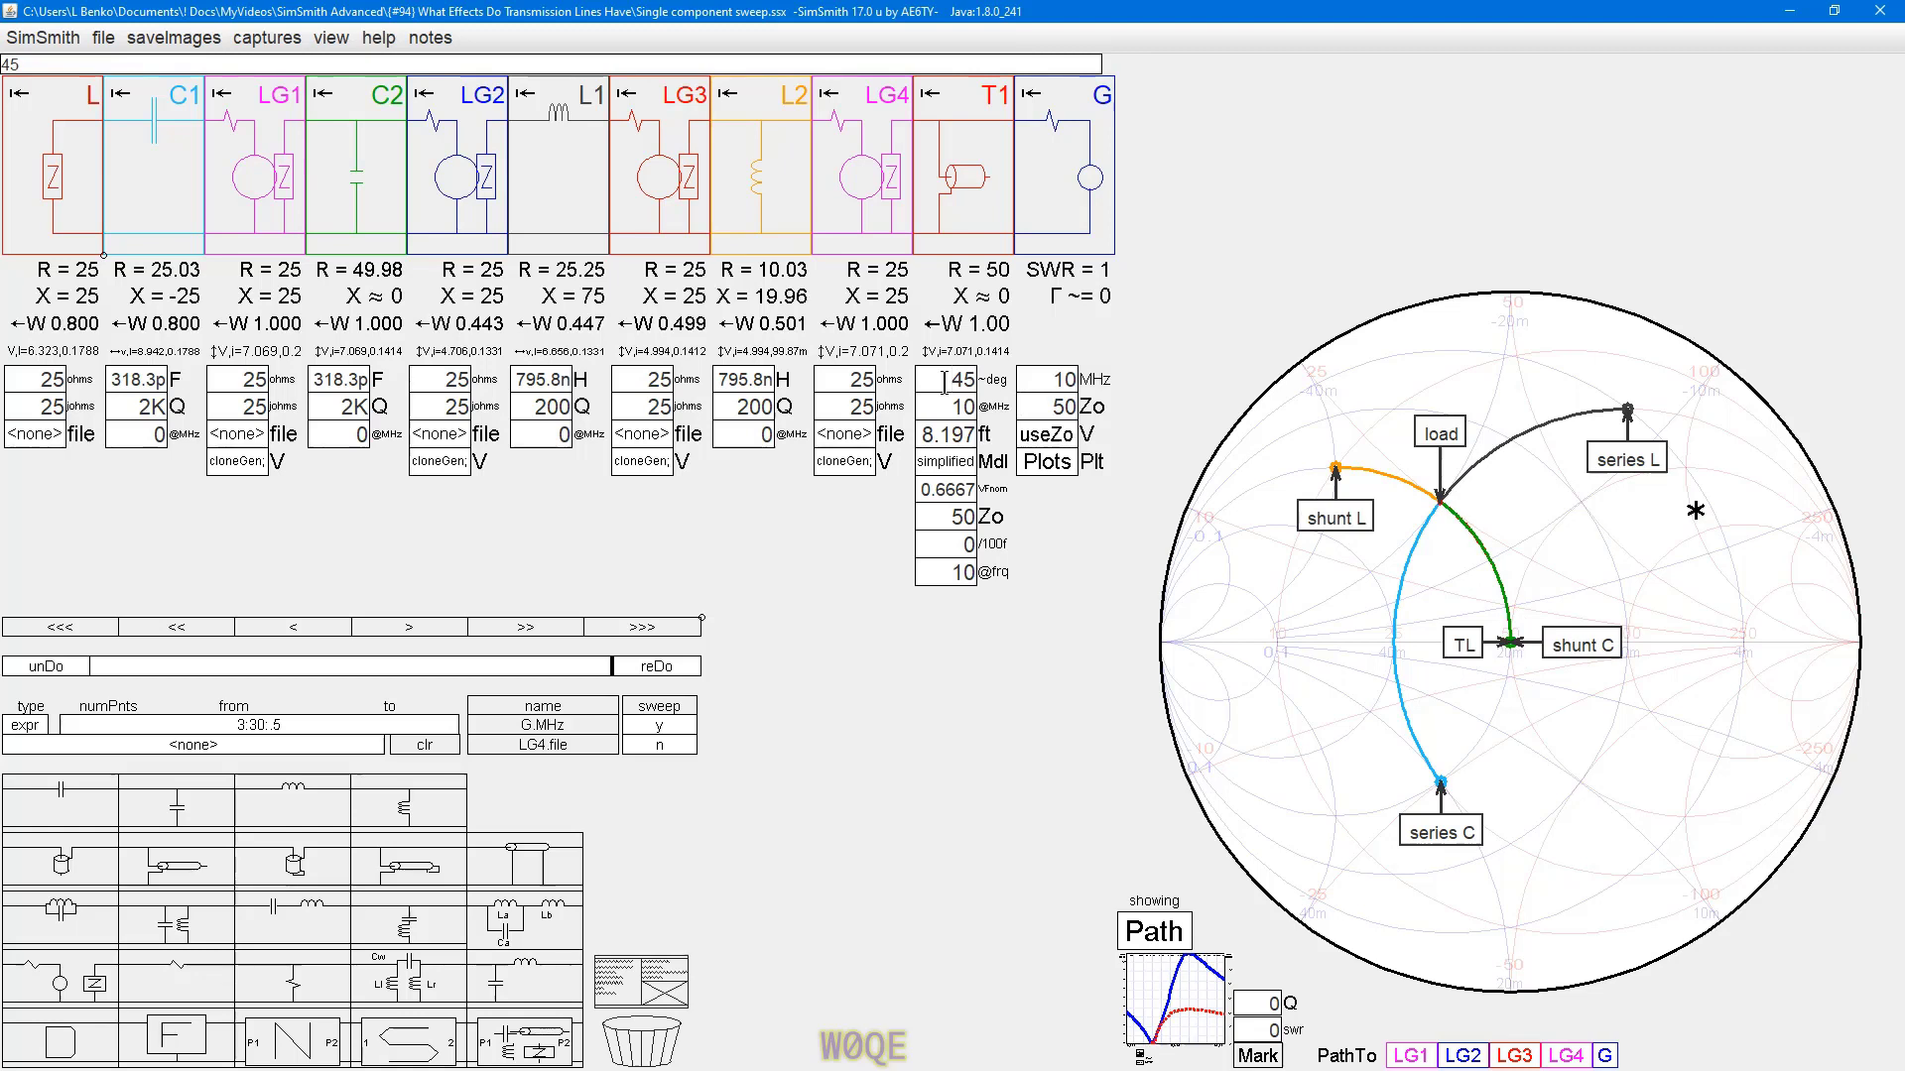
scroll(944, 383, down, 1)
scroll(944, 383, down, 1)
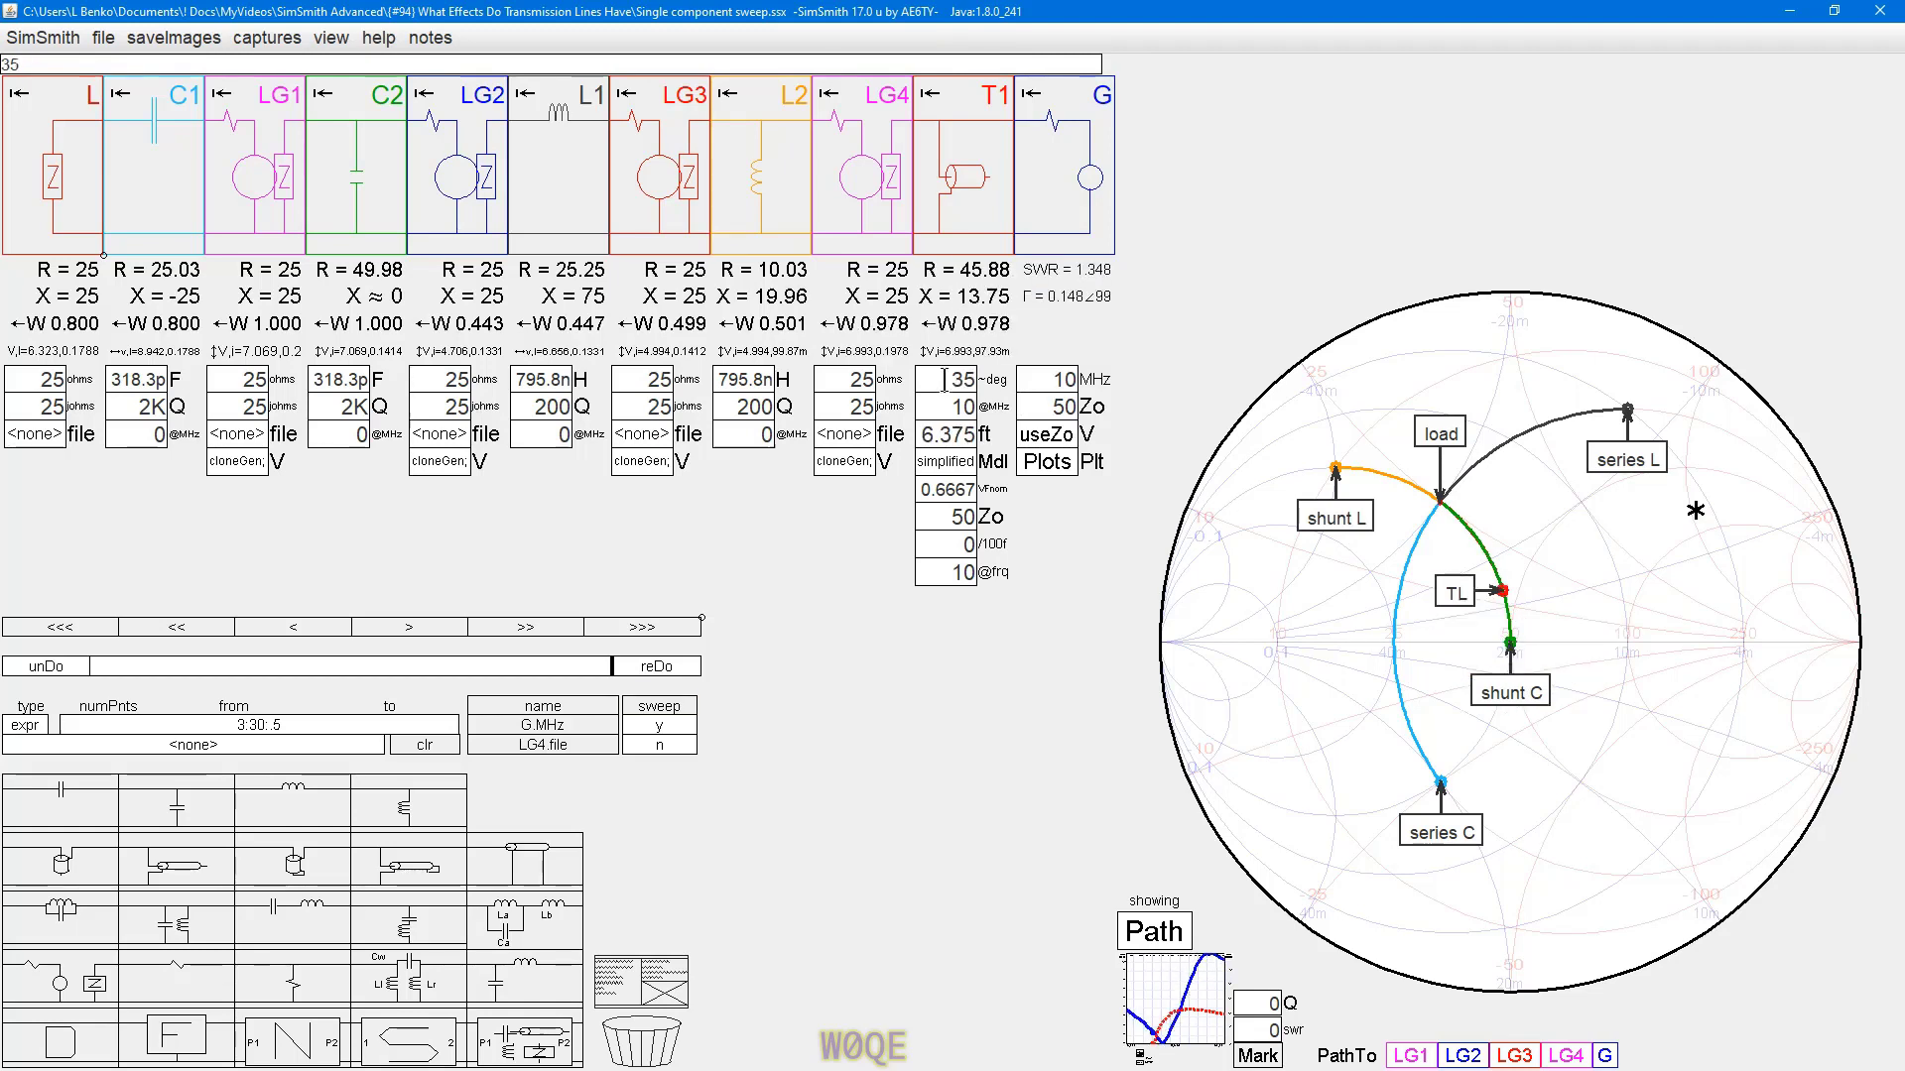
scroll(943, 383, down, 1)
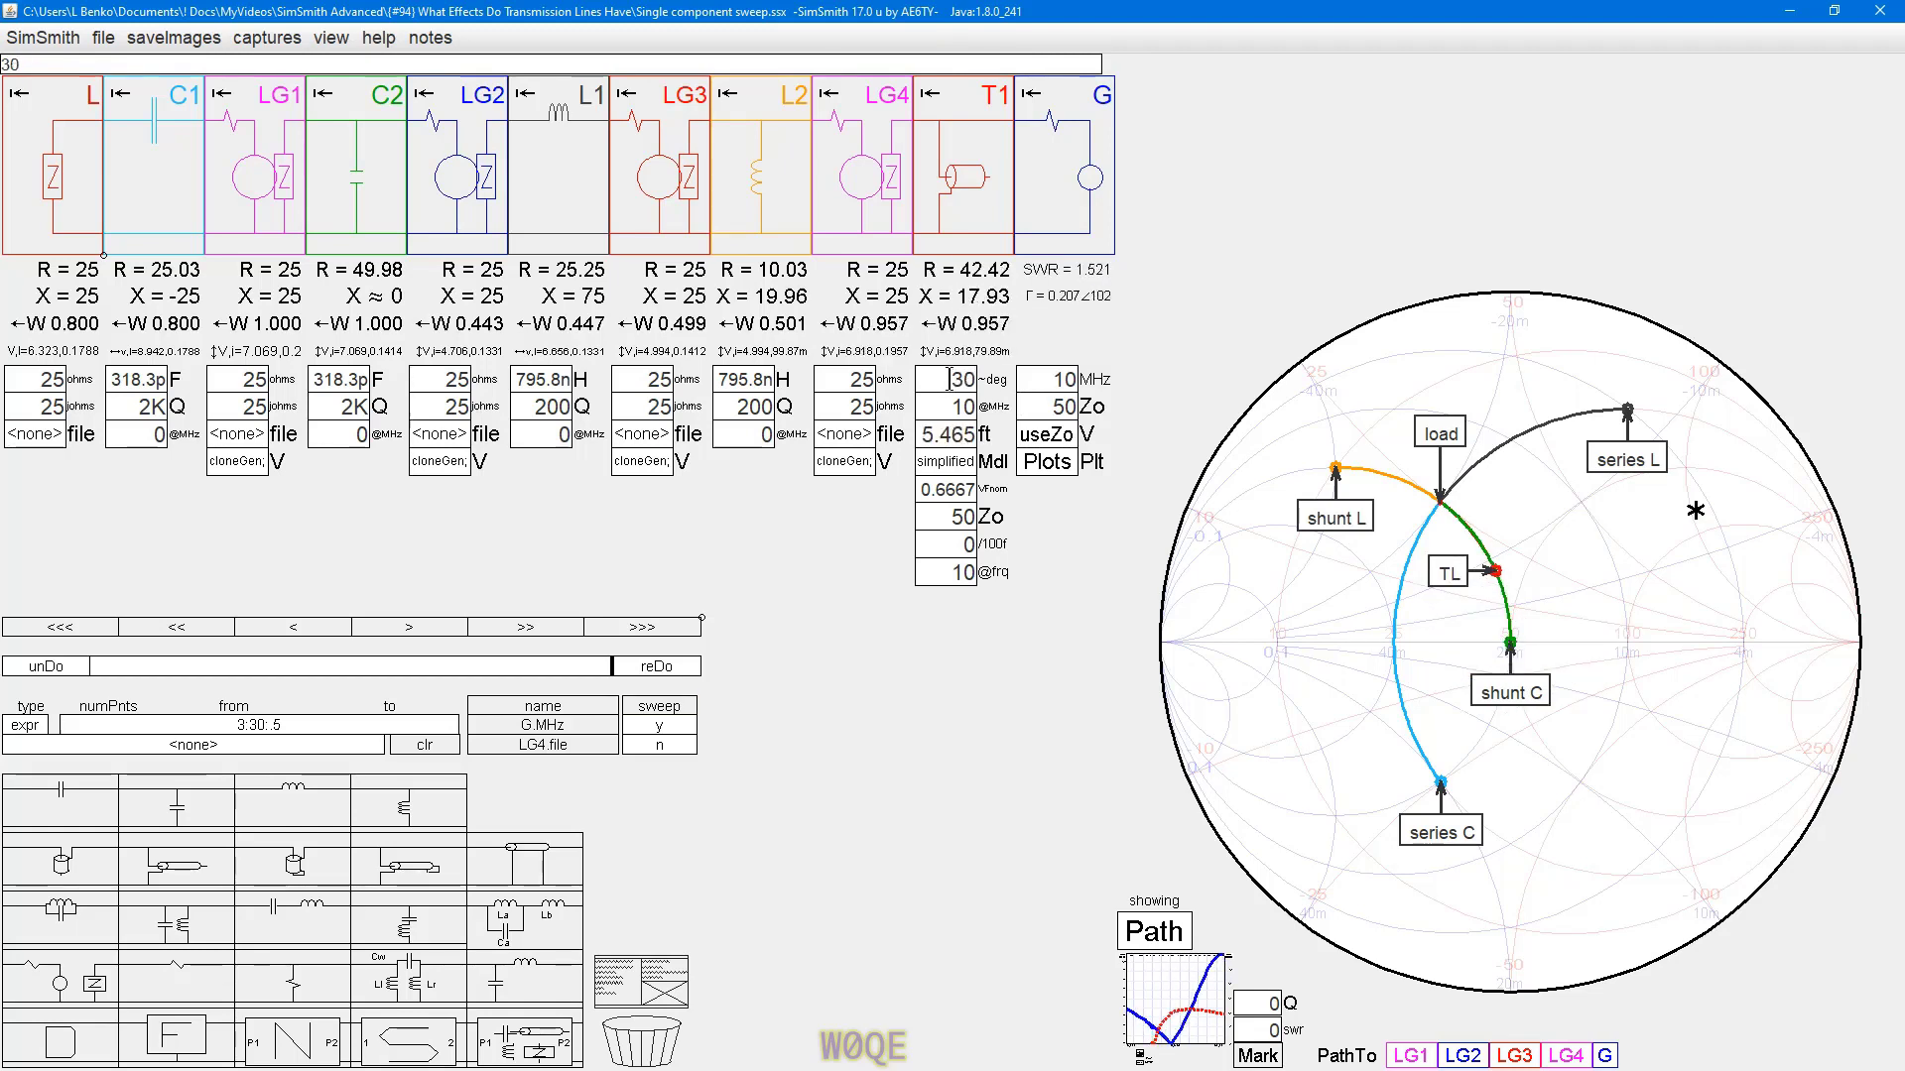
scroll(948, 380, down, 1)
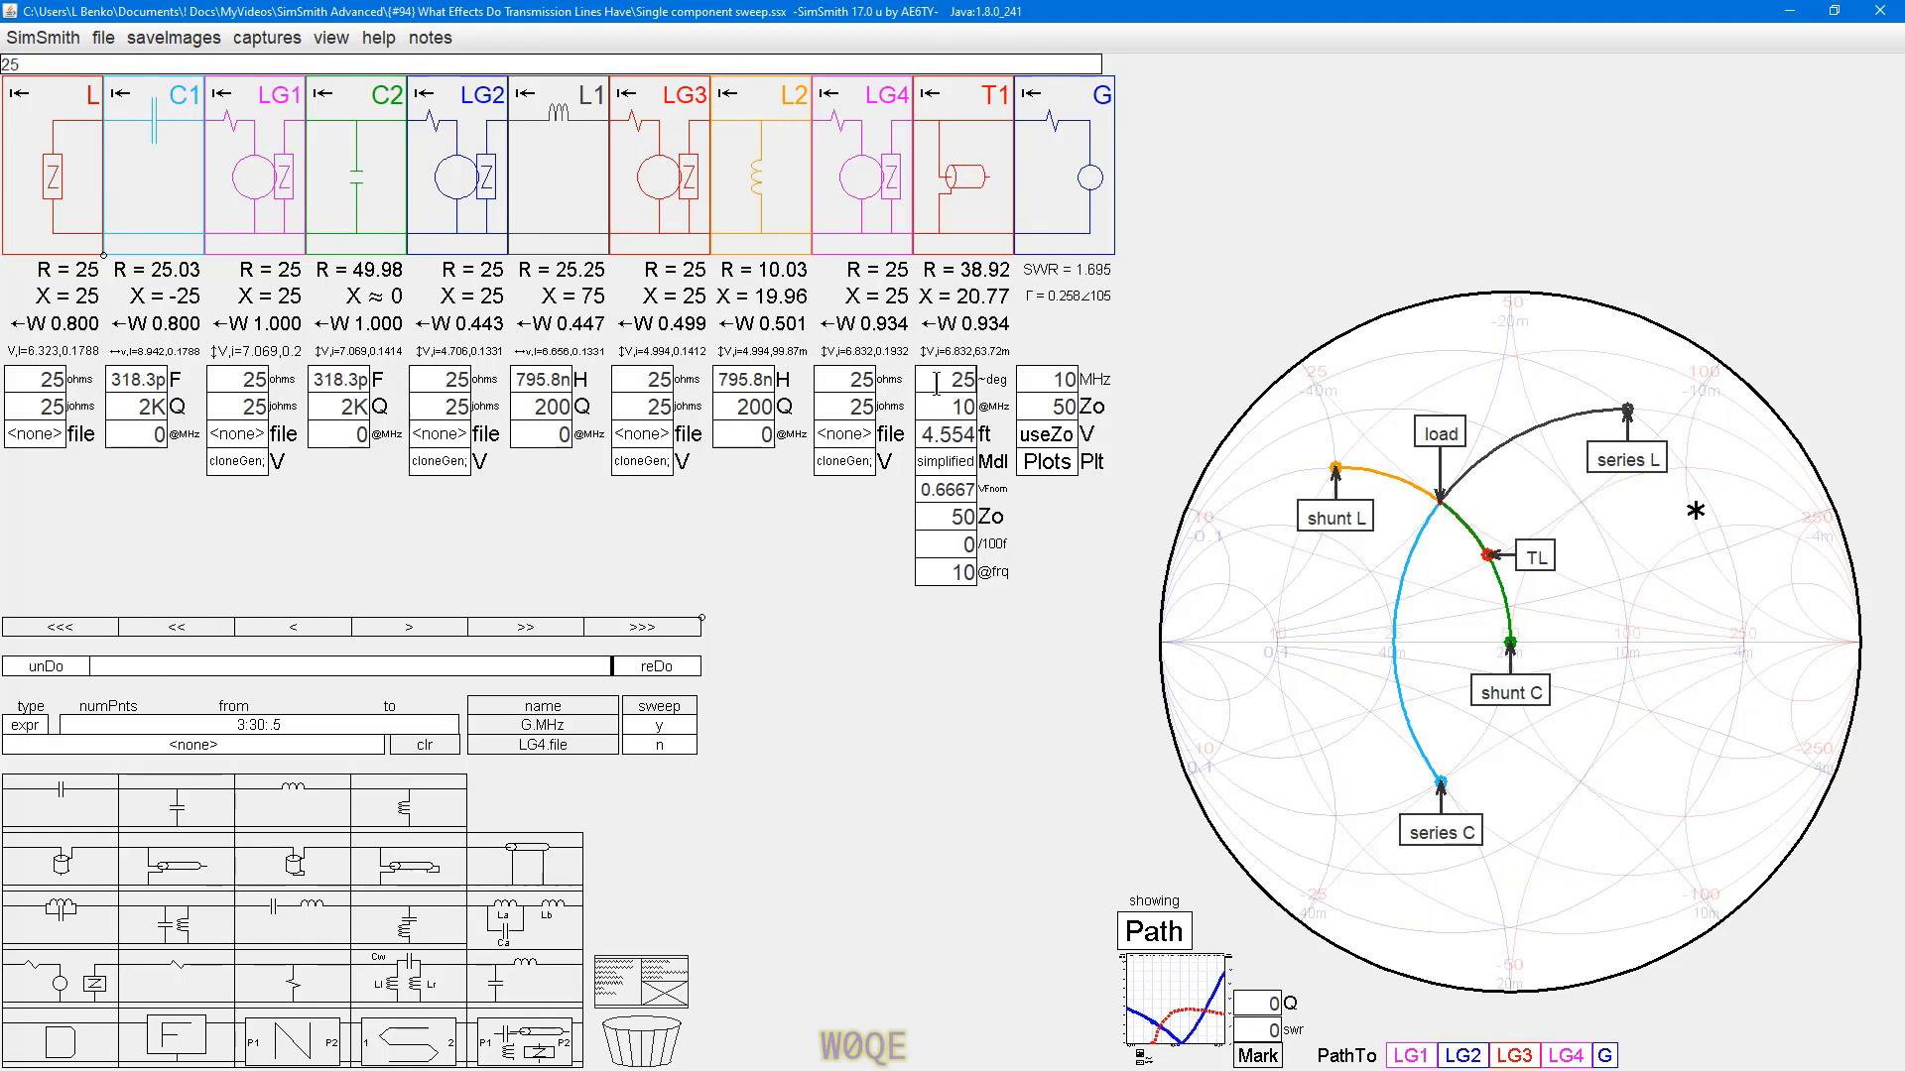
scroll(936, 383, down, 4)
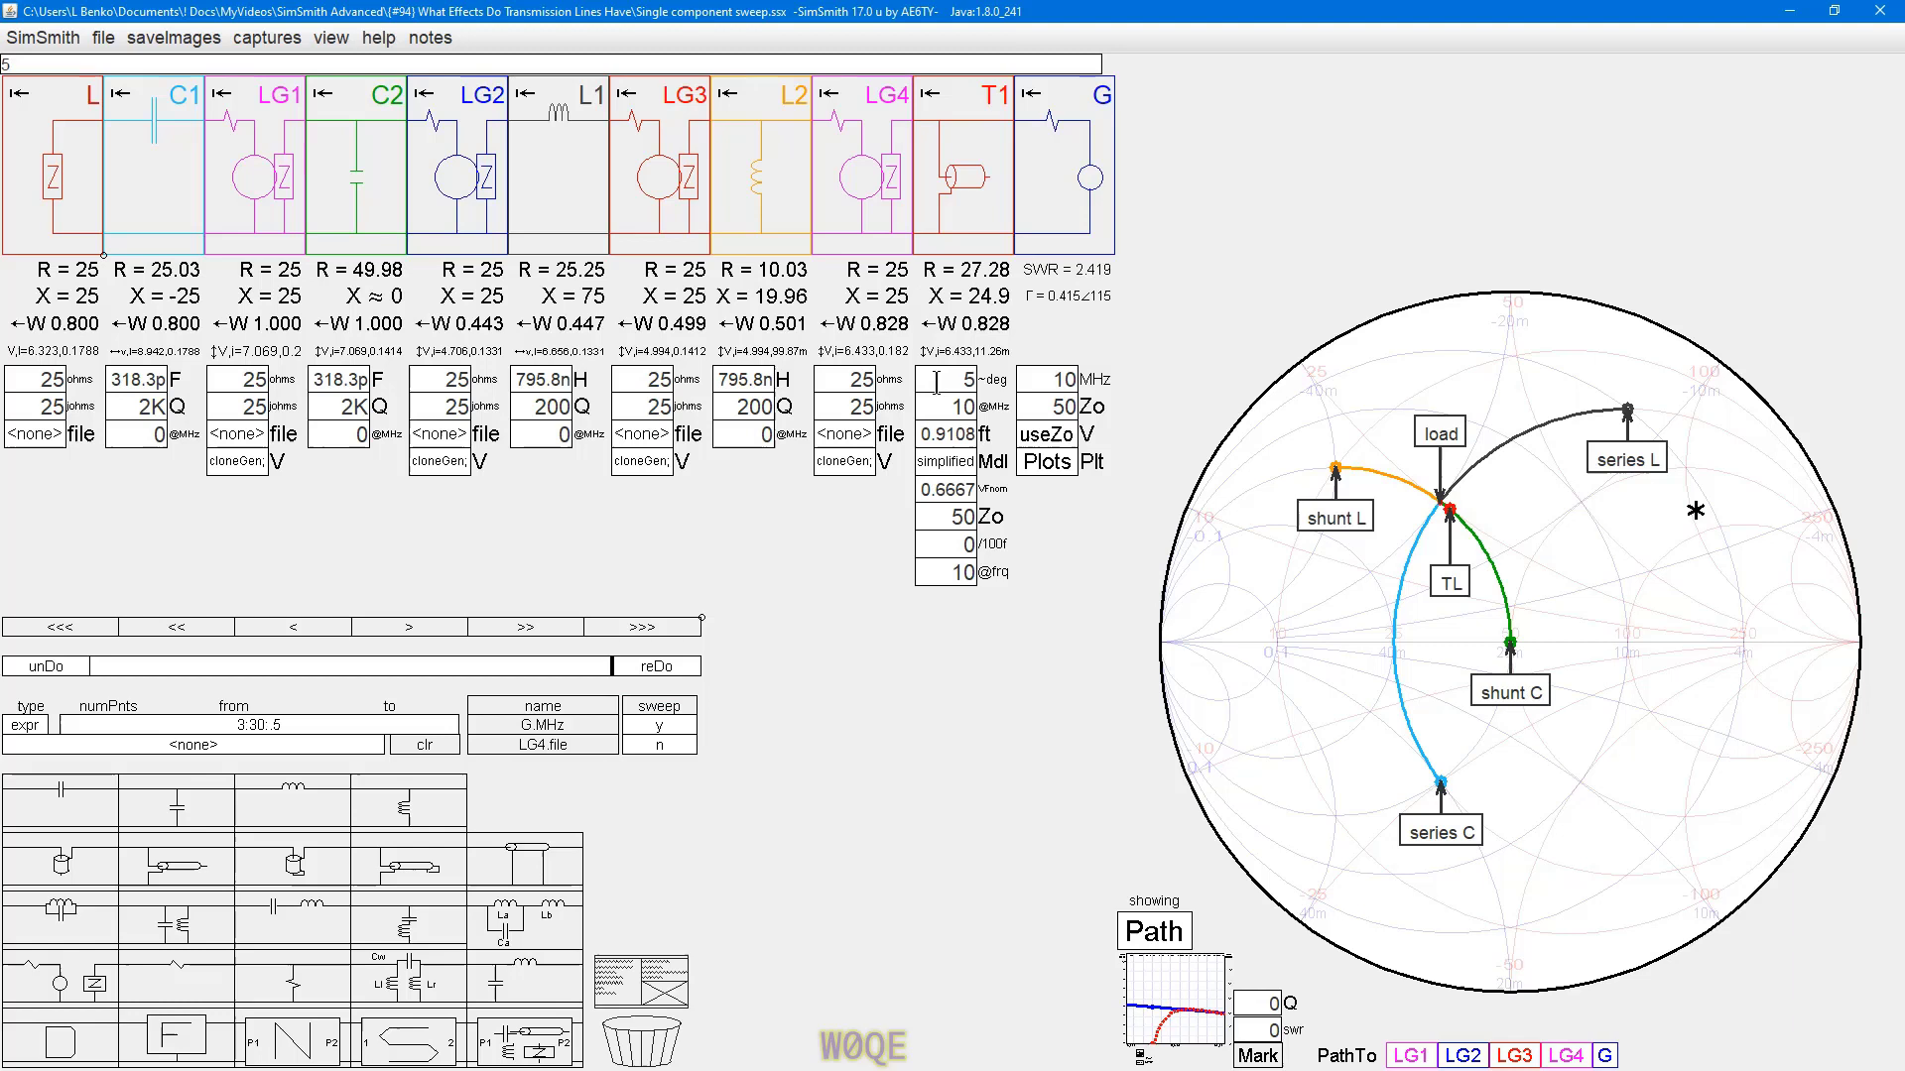
scroll(943, 385, down, 1)
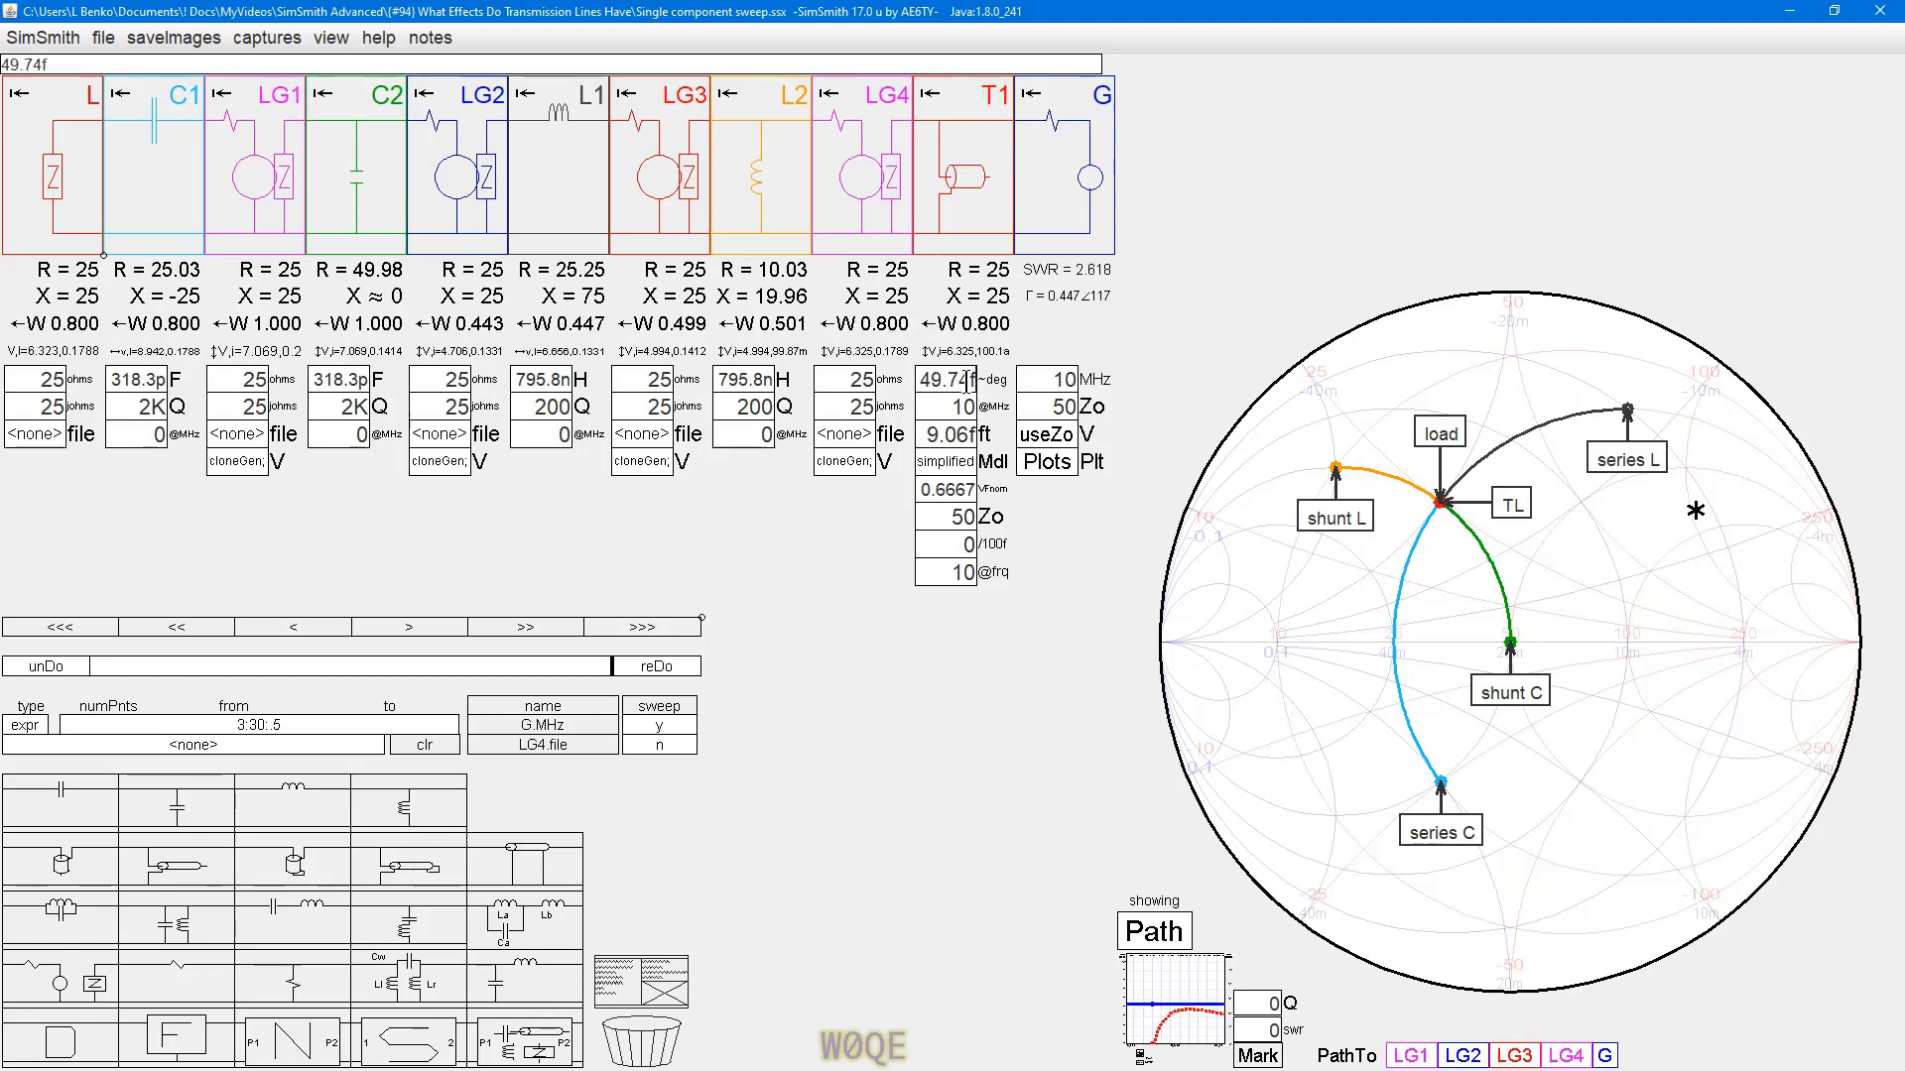
- Sweep T1's length up to 95° and settle at 55° (10.02 ft), SWR 1.53
scroll(952, 383, up, 9)
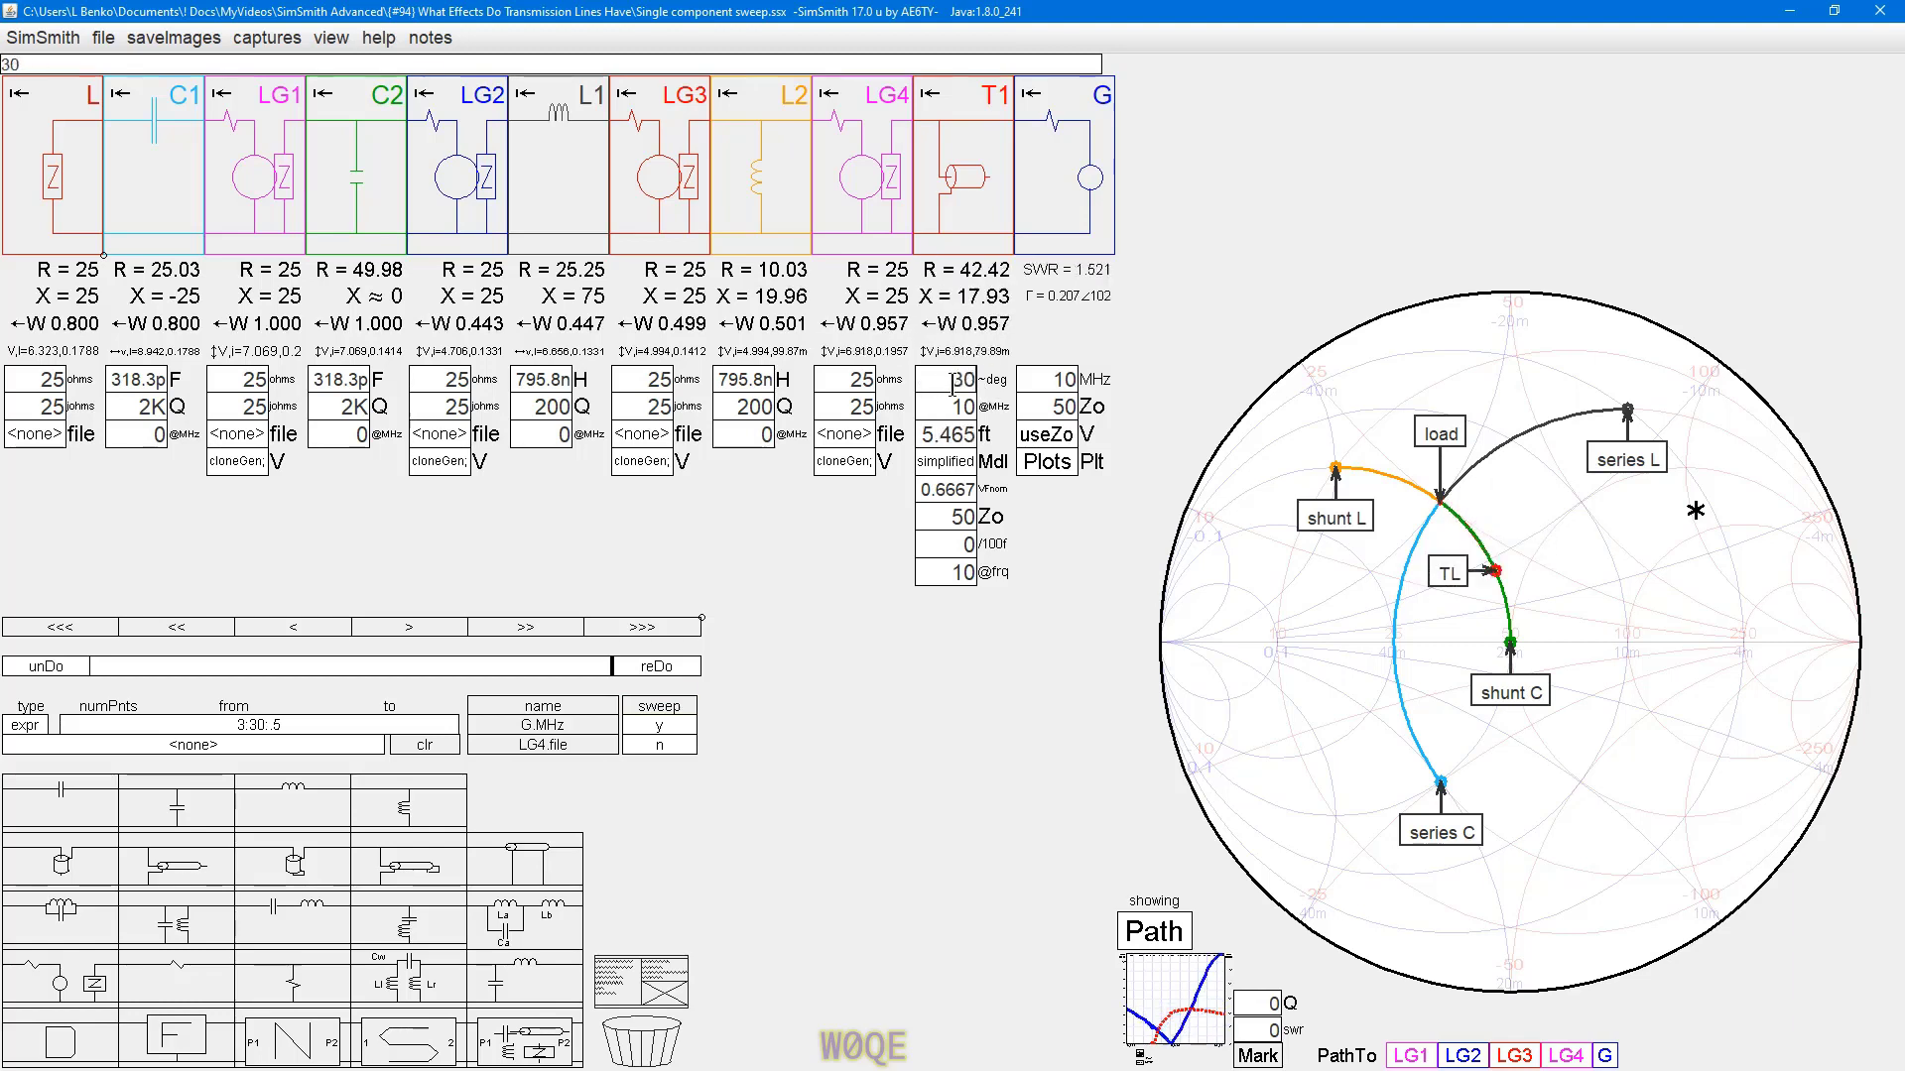
scroll(952, 385, up, 9)
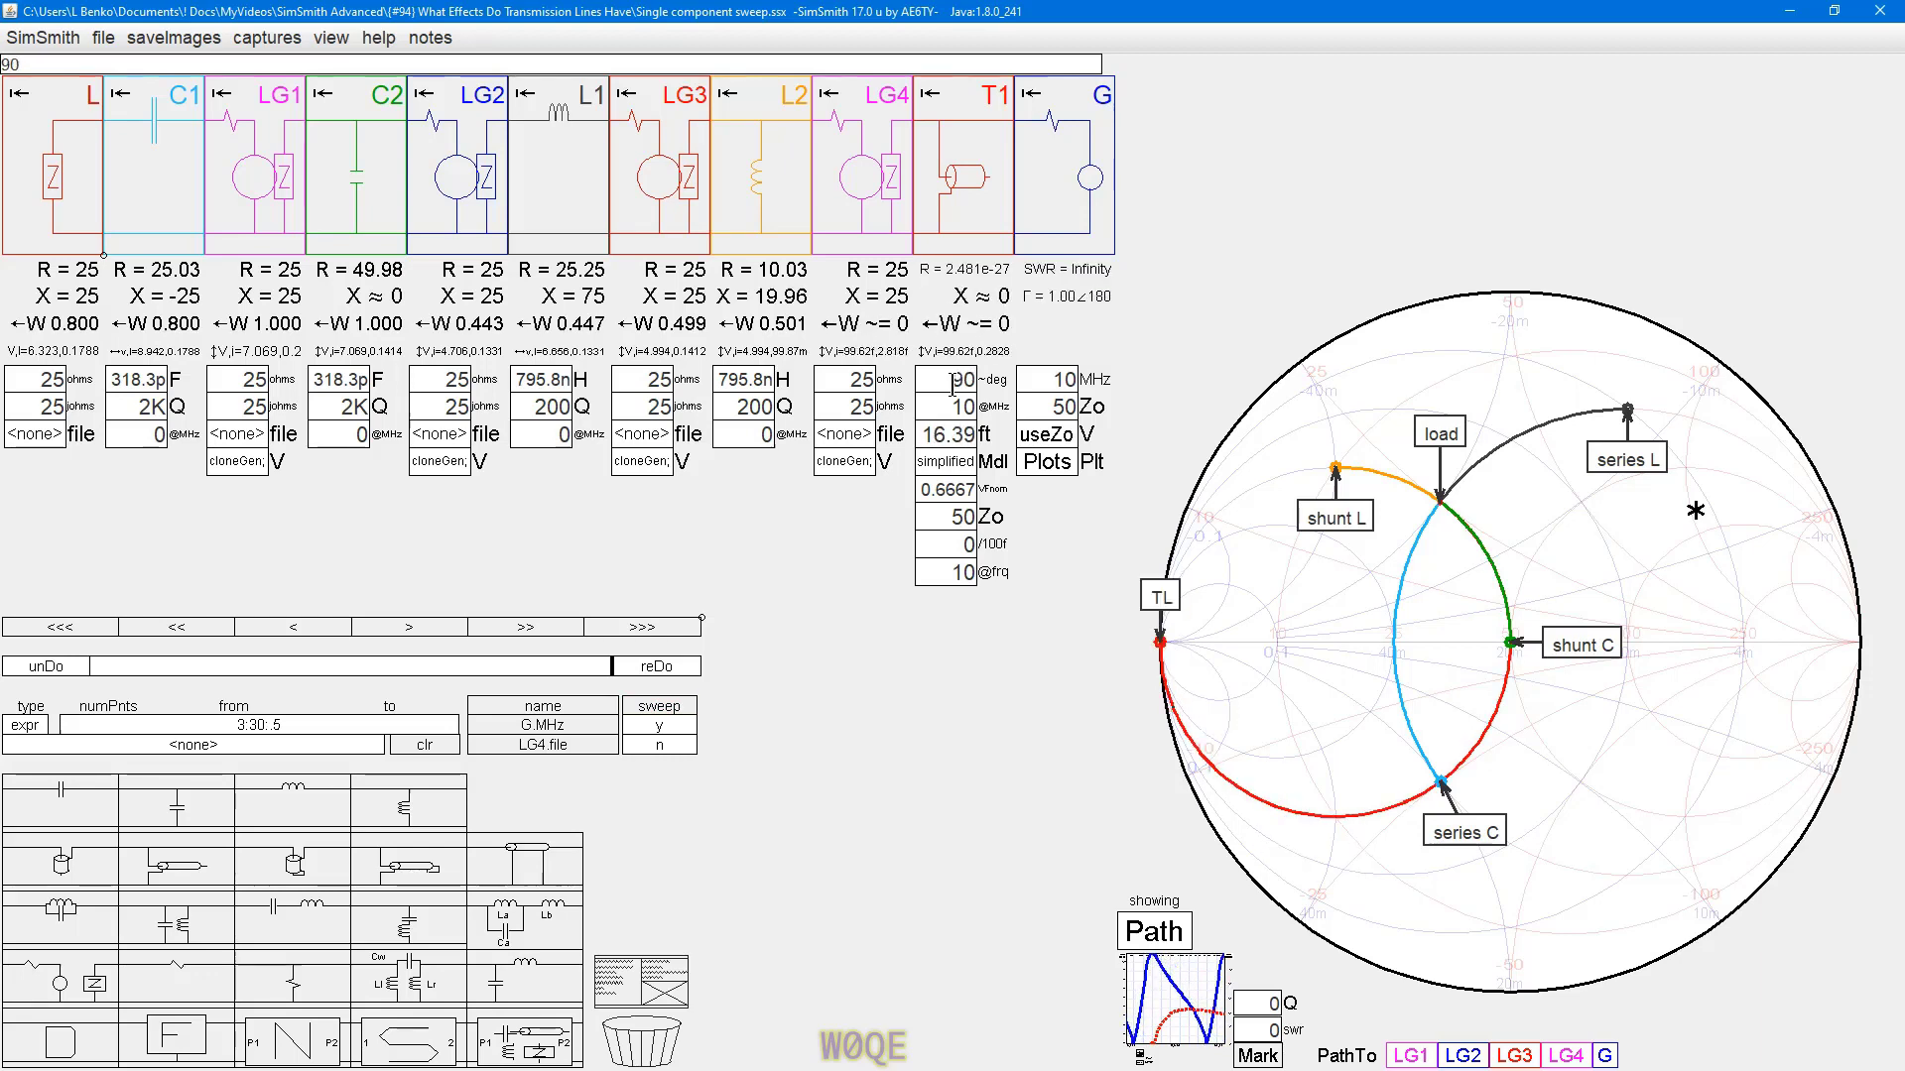
scroll(952, 385, up, 1)
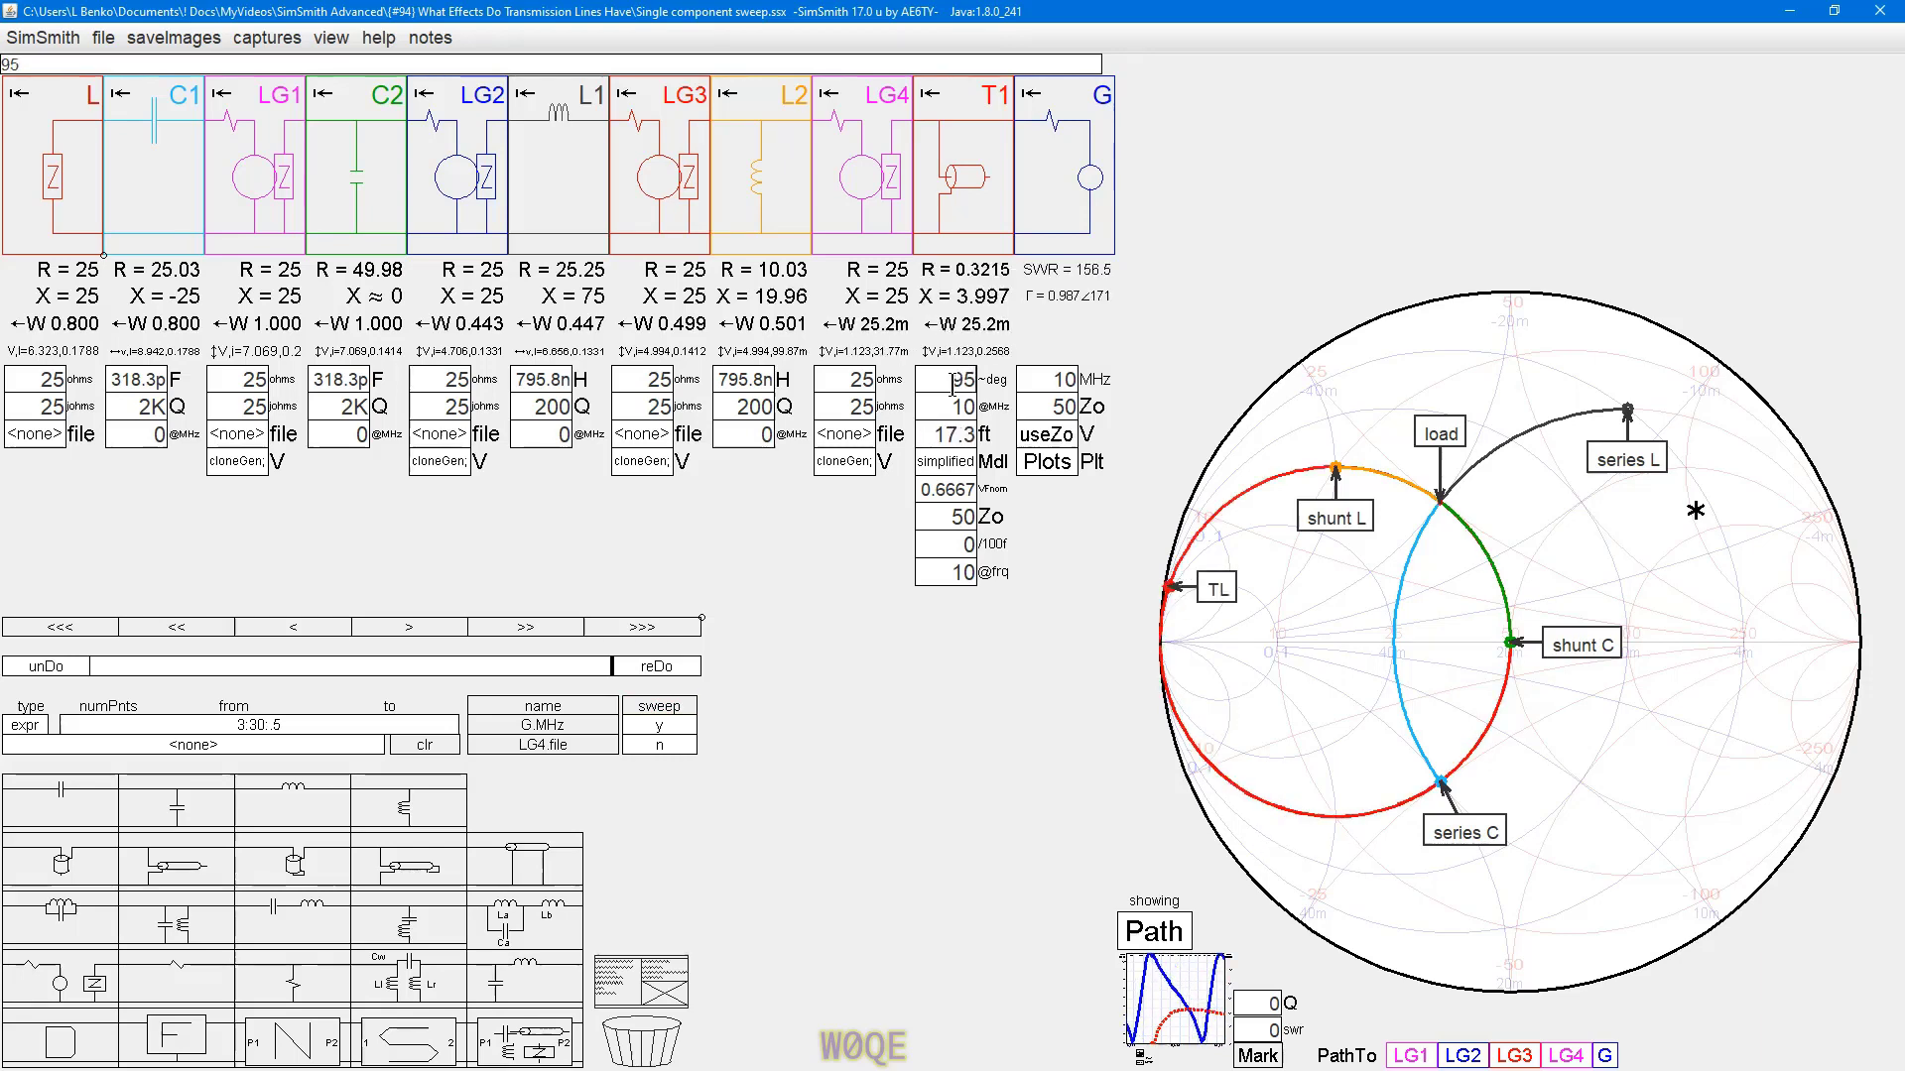
scroll(954, 387, down, 8)
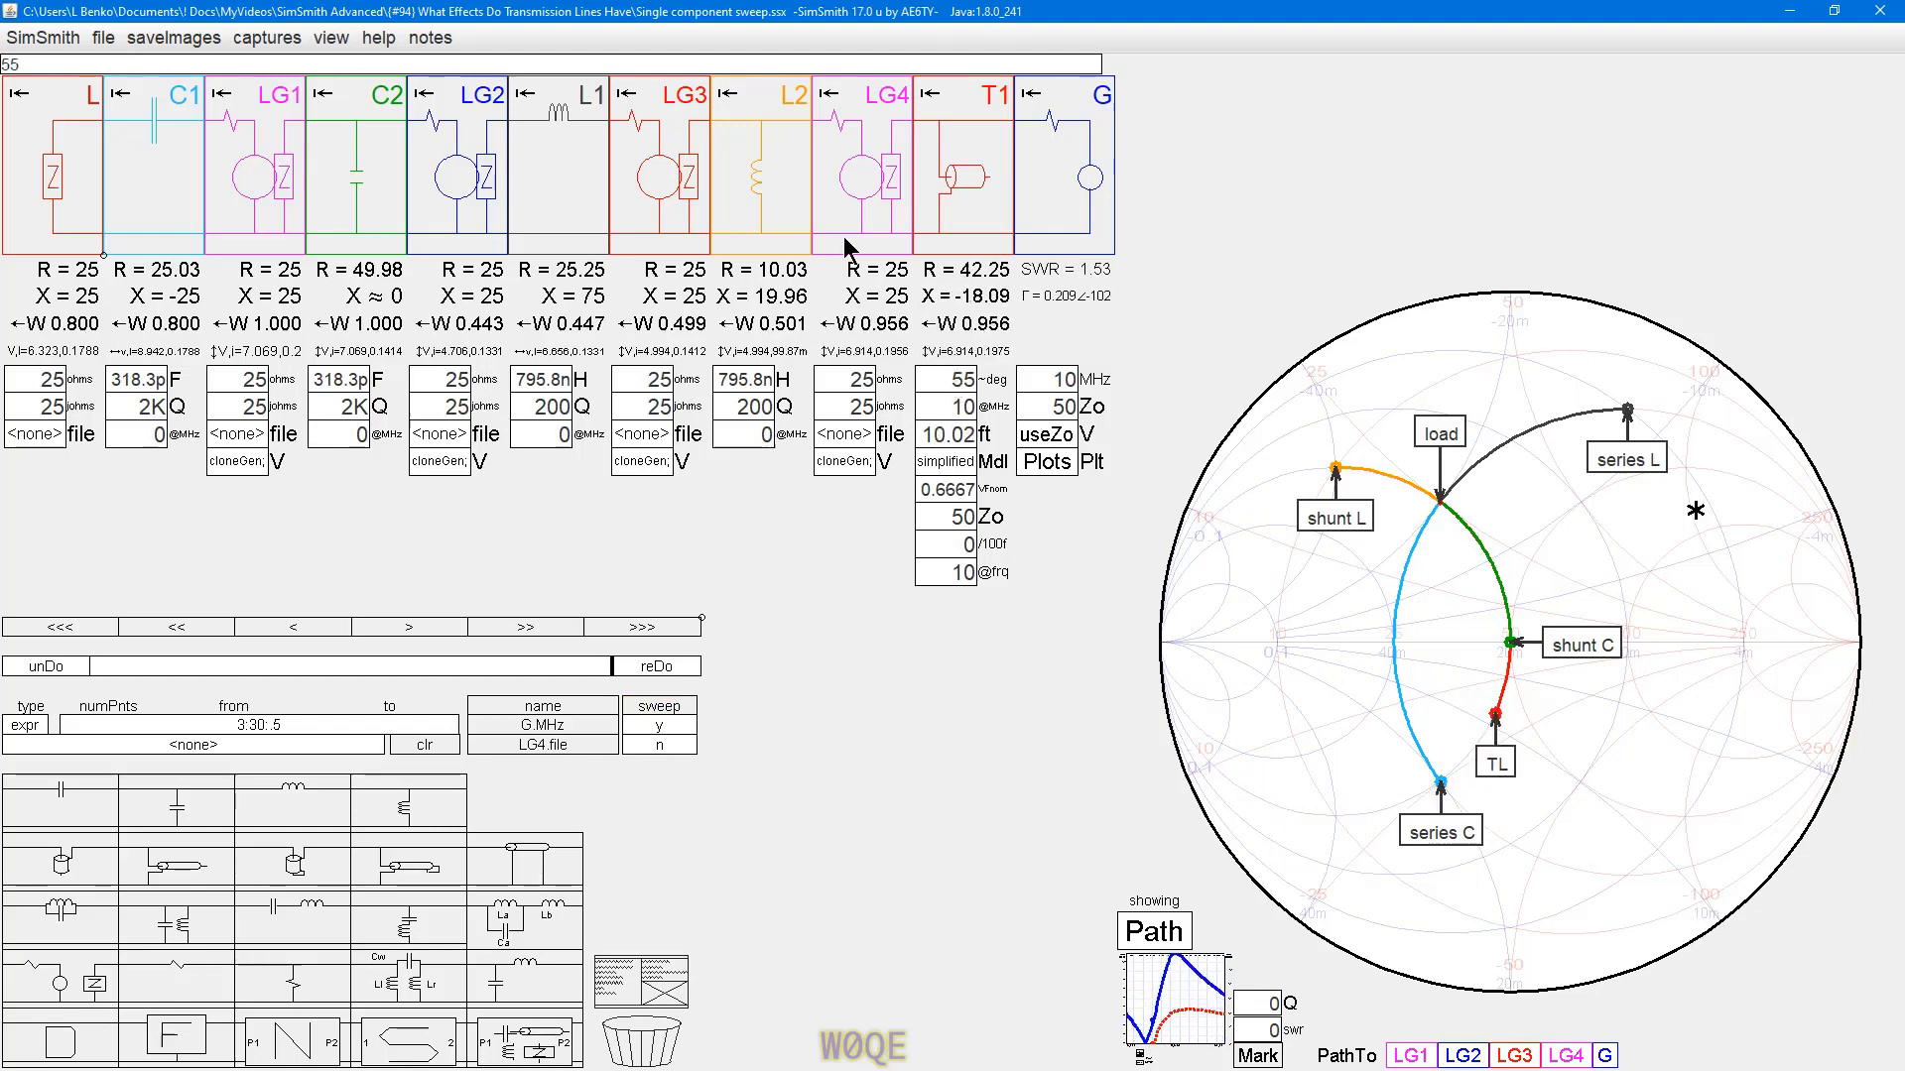
- Rotate T1 to a new connection and sweep its length between 10° and 95°, ending at 25°
right_click(986, 214)
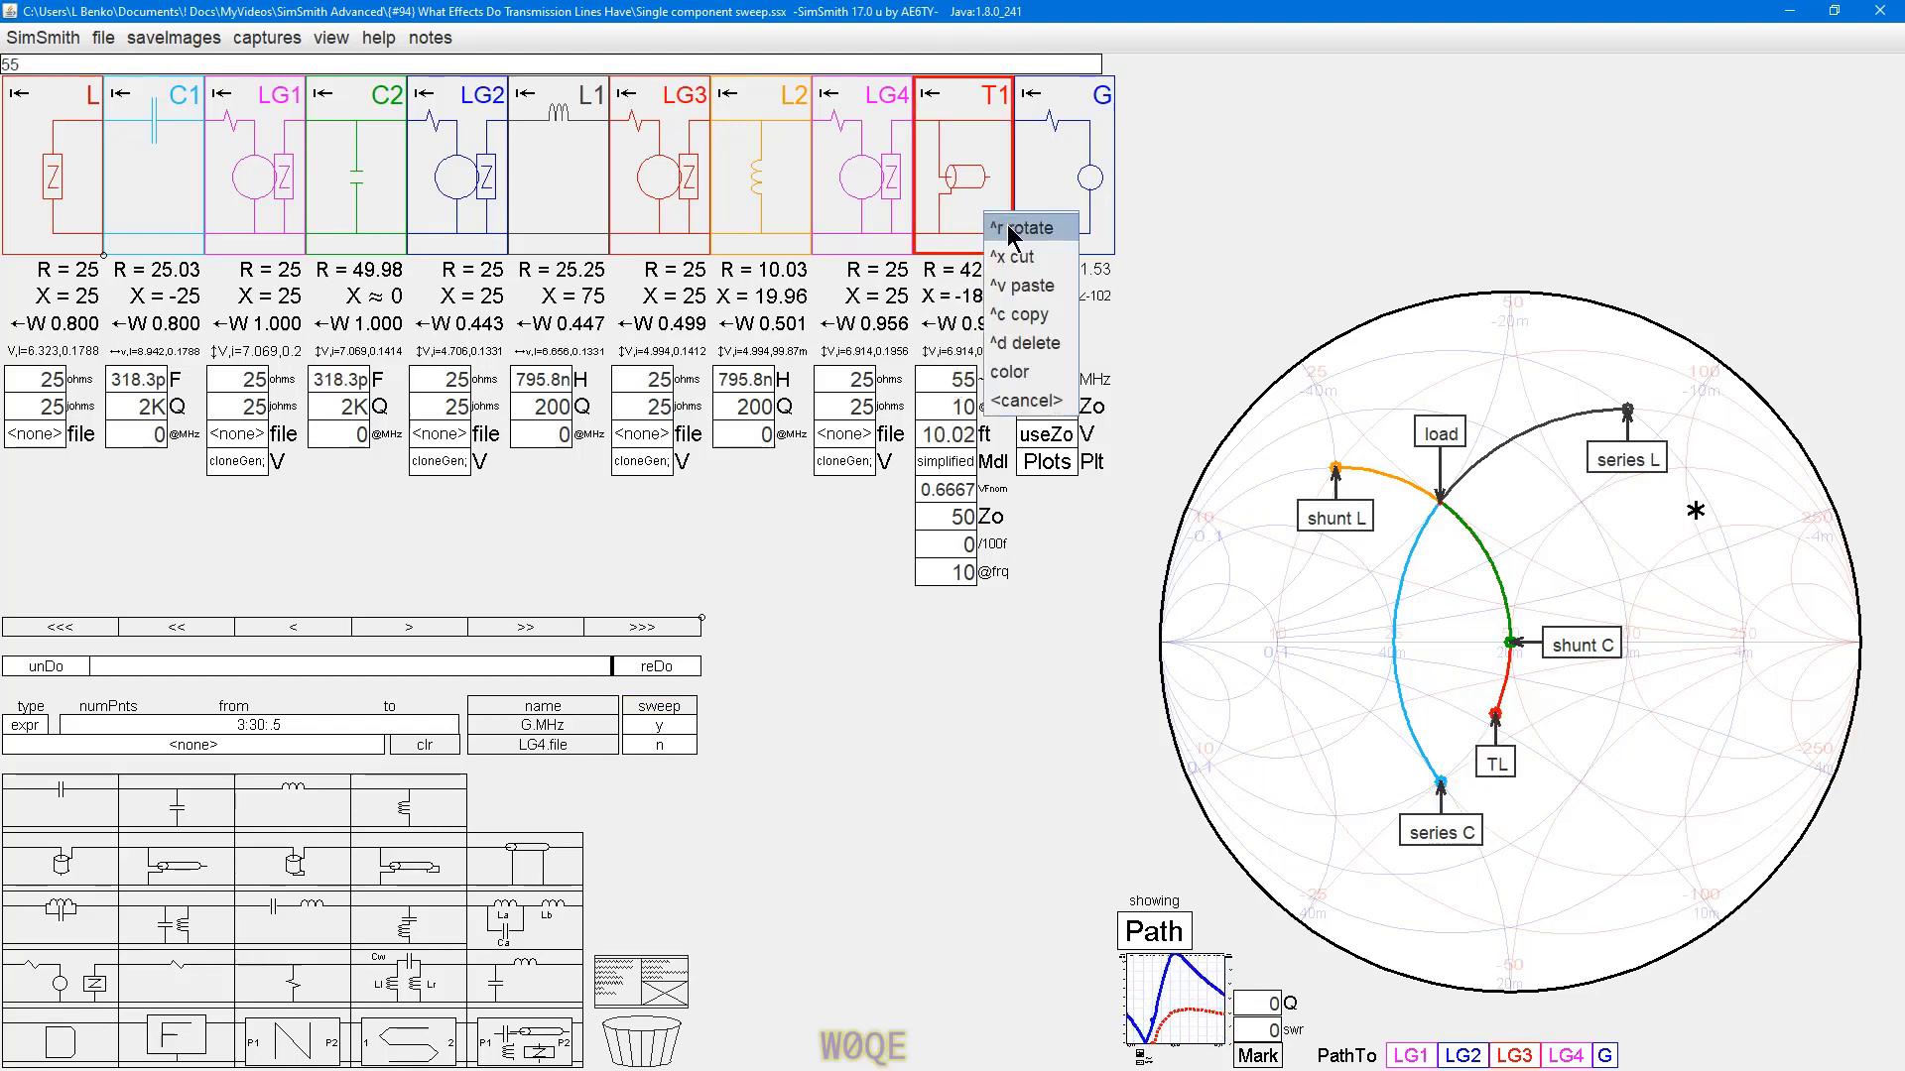
click(1022, 228)
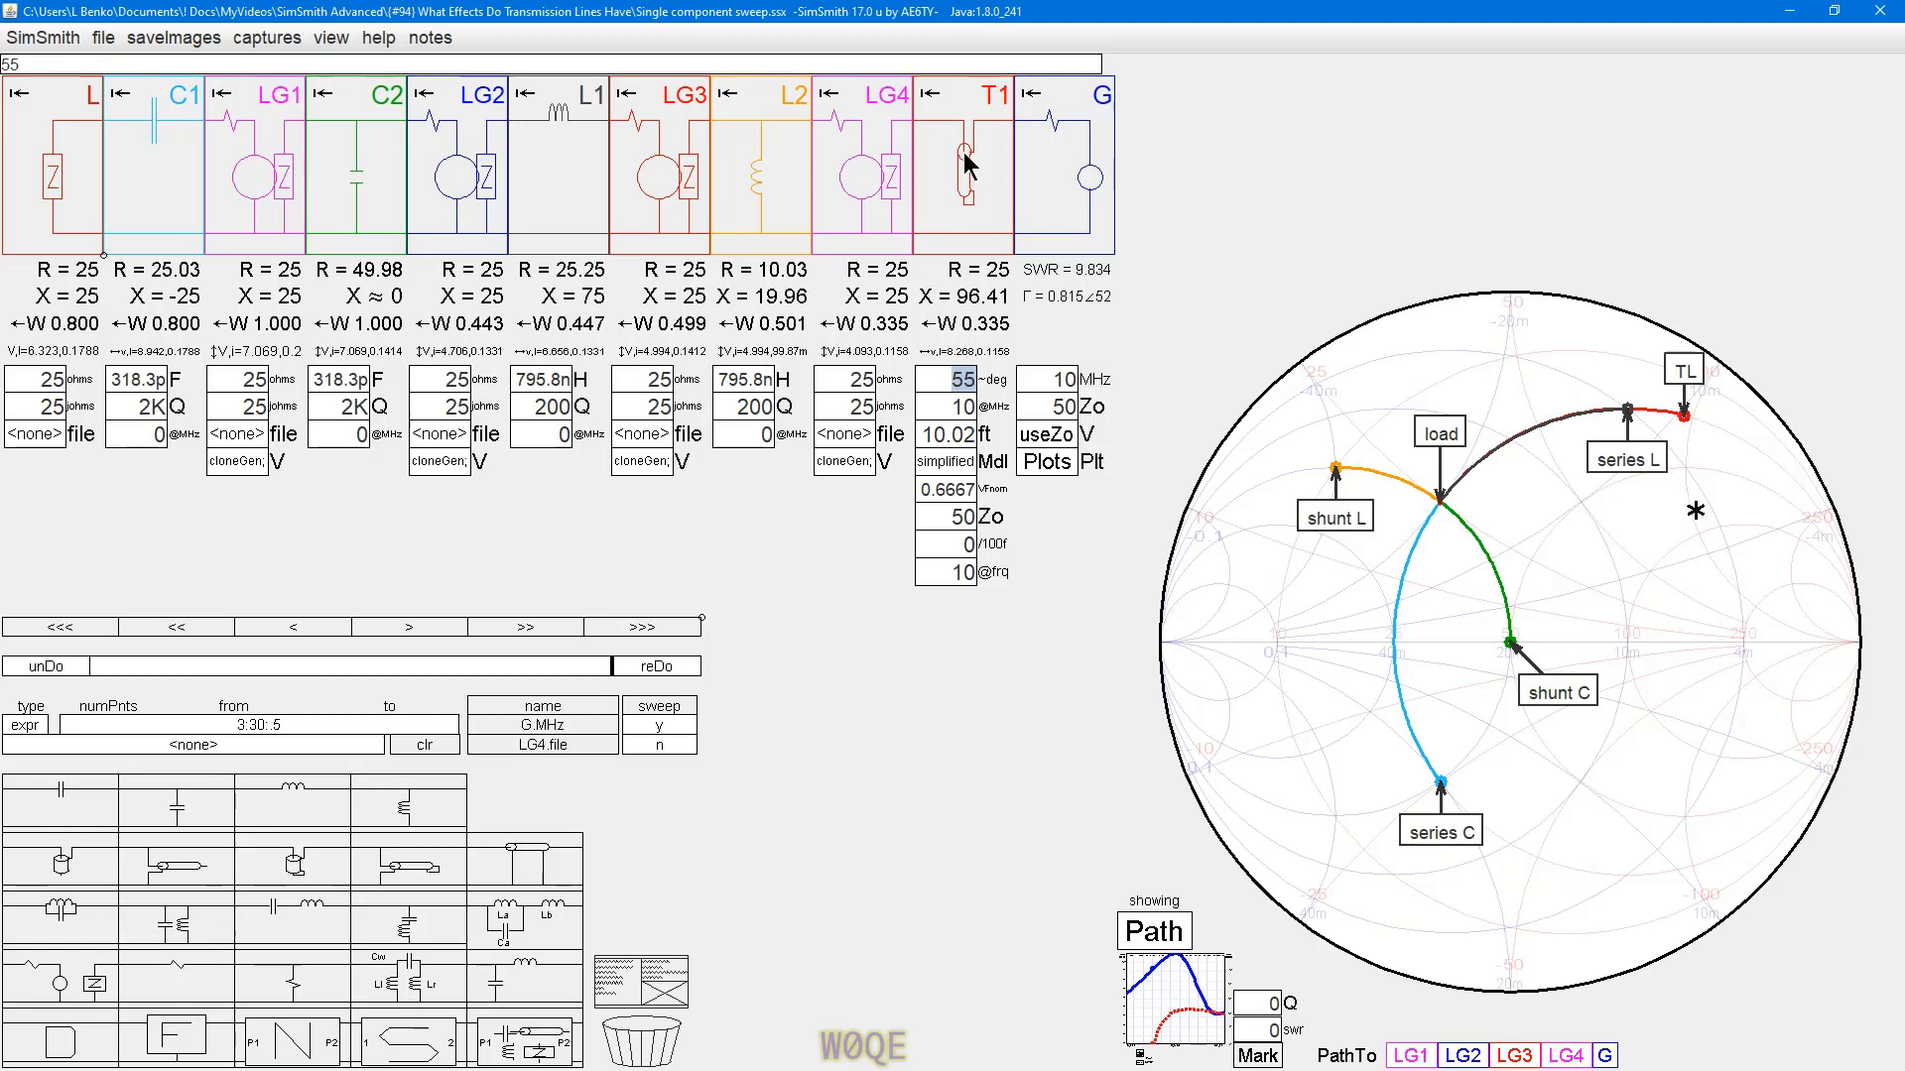
scroll(941, 380, down, 20)
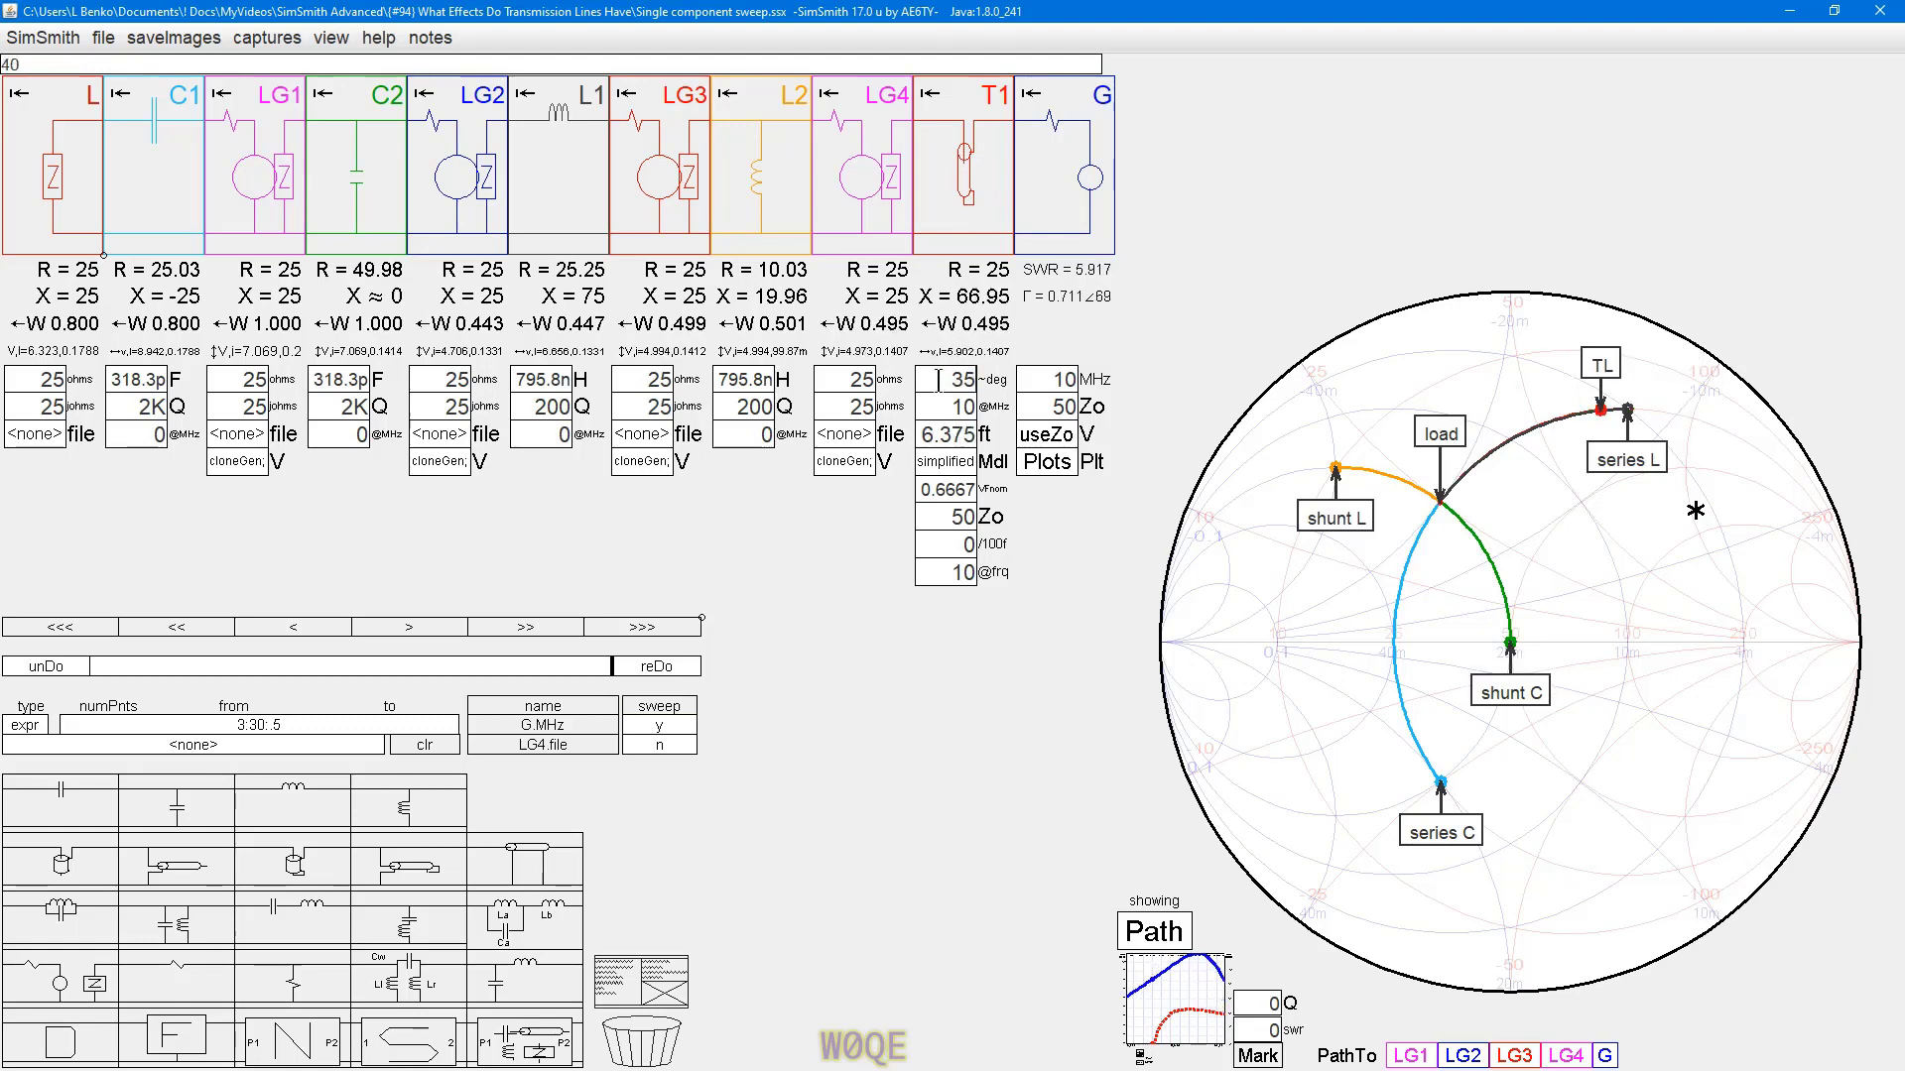
scroll(939, 383, down, 5)
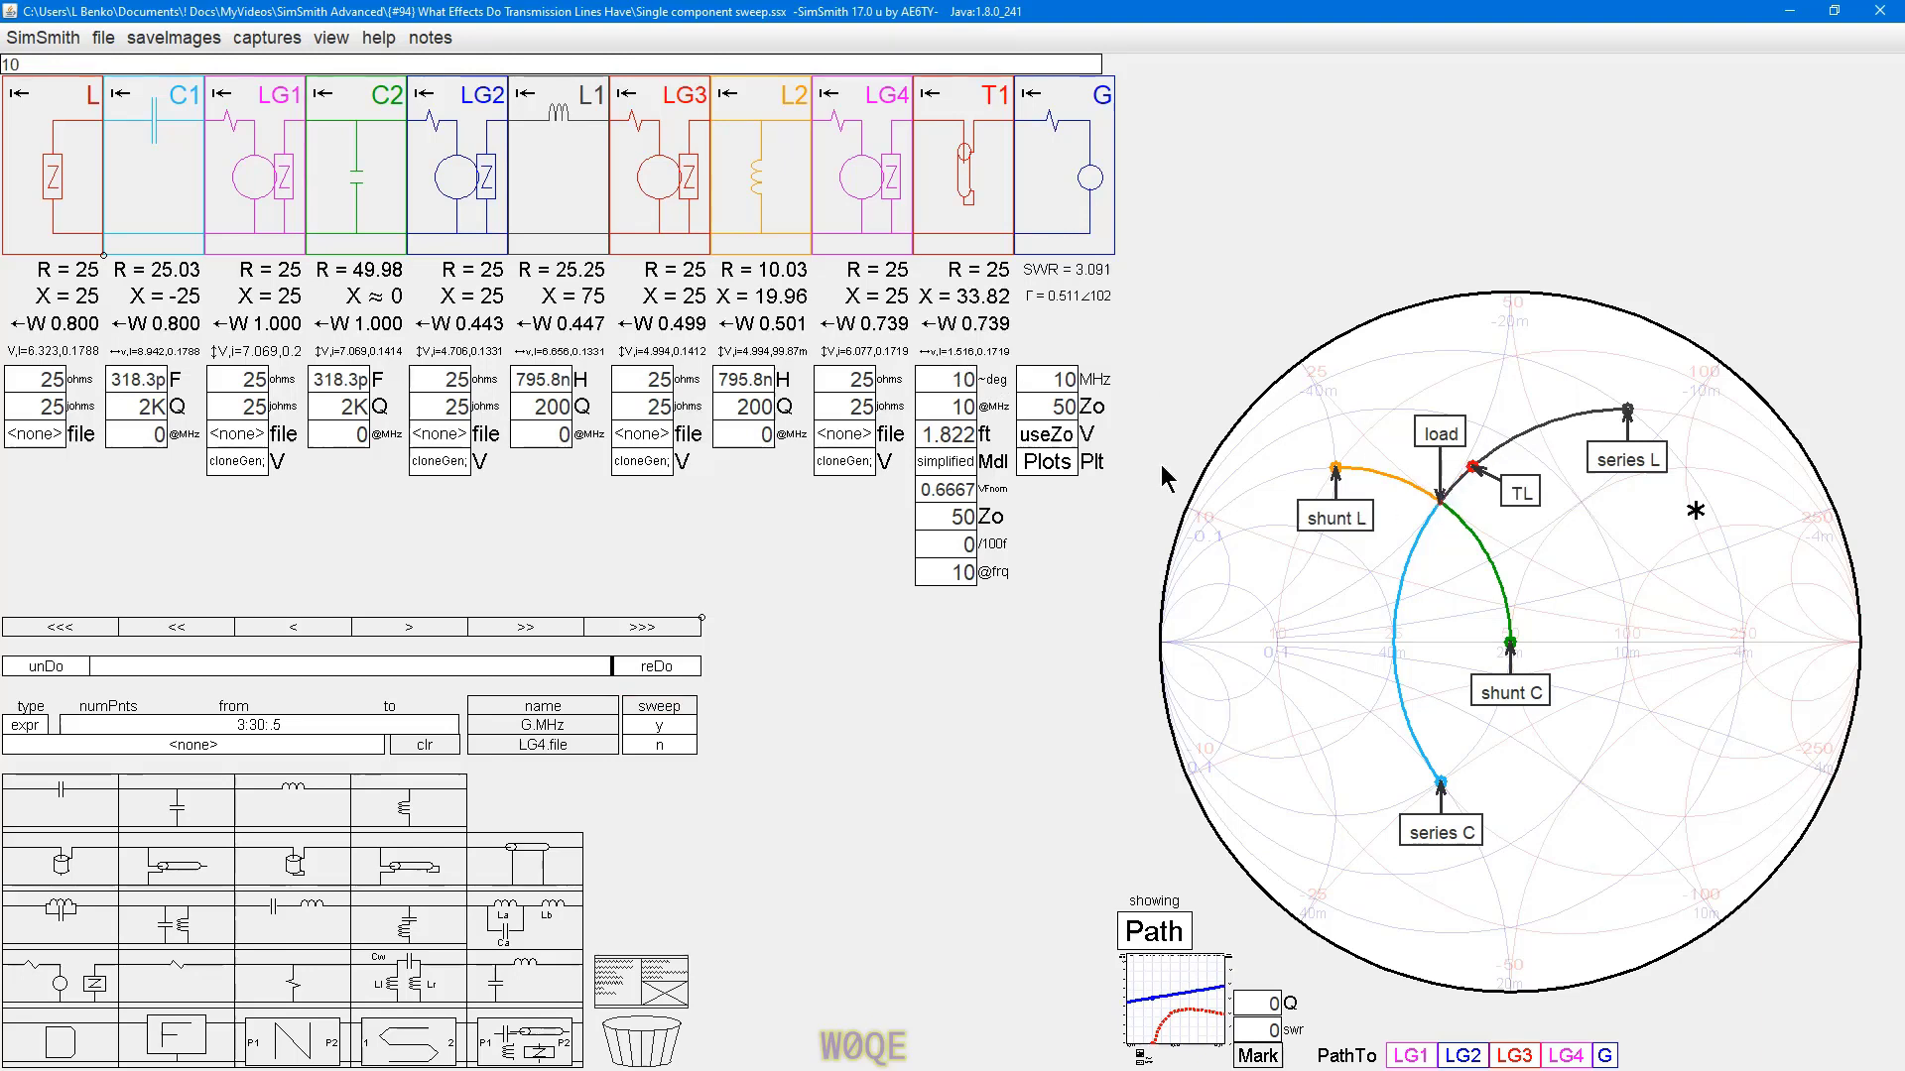
scroll(955, 380, up, 20)
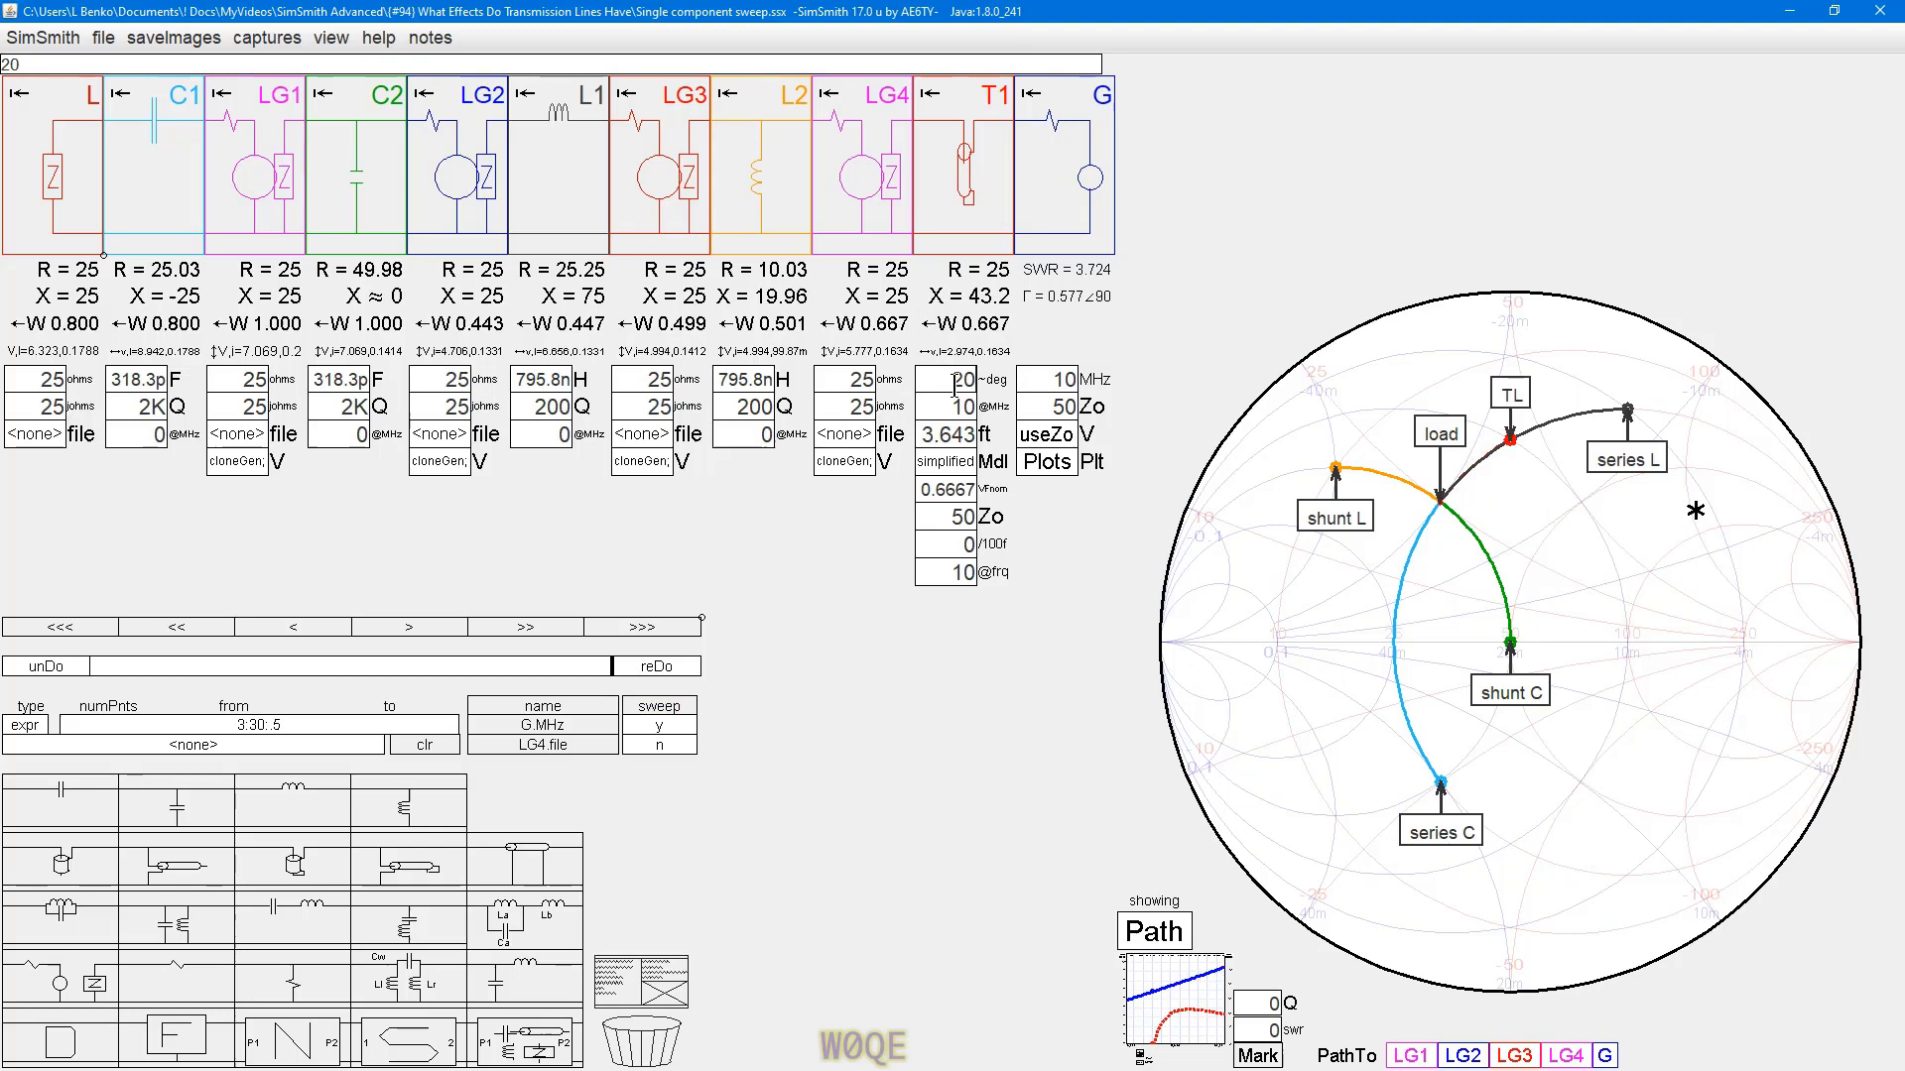
scroll(956, 380, up, 20)
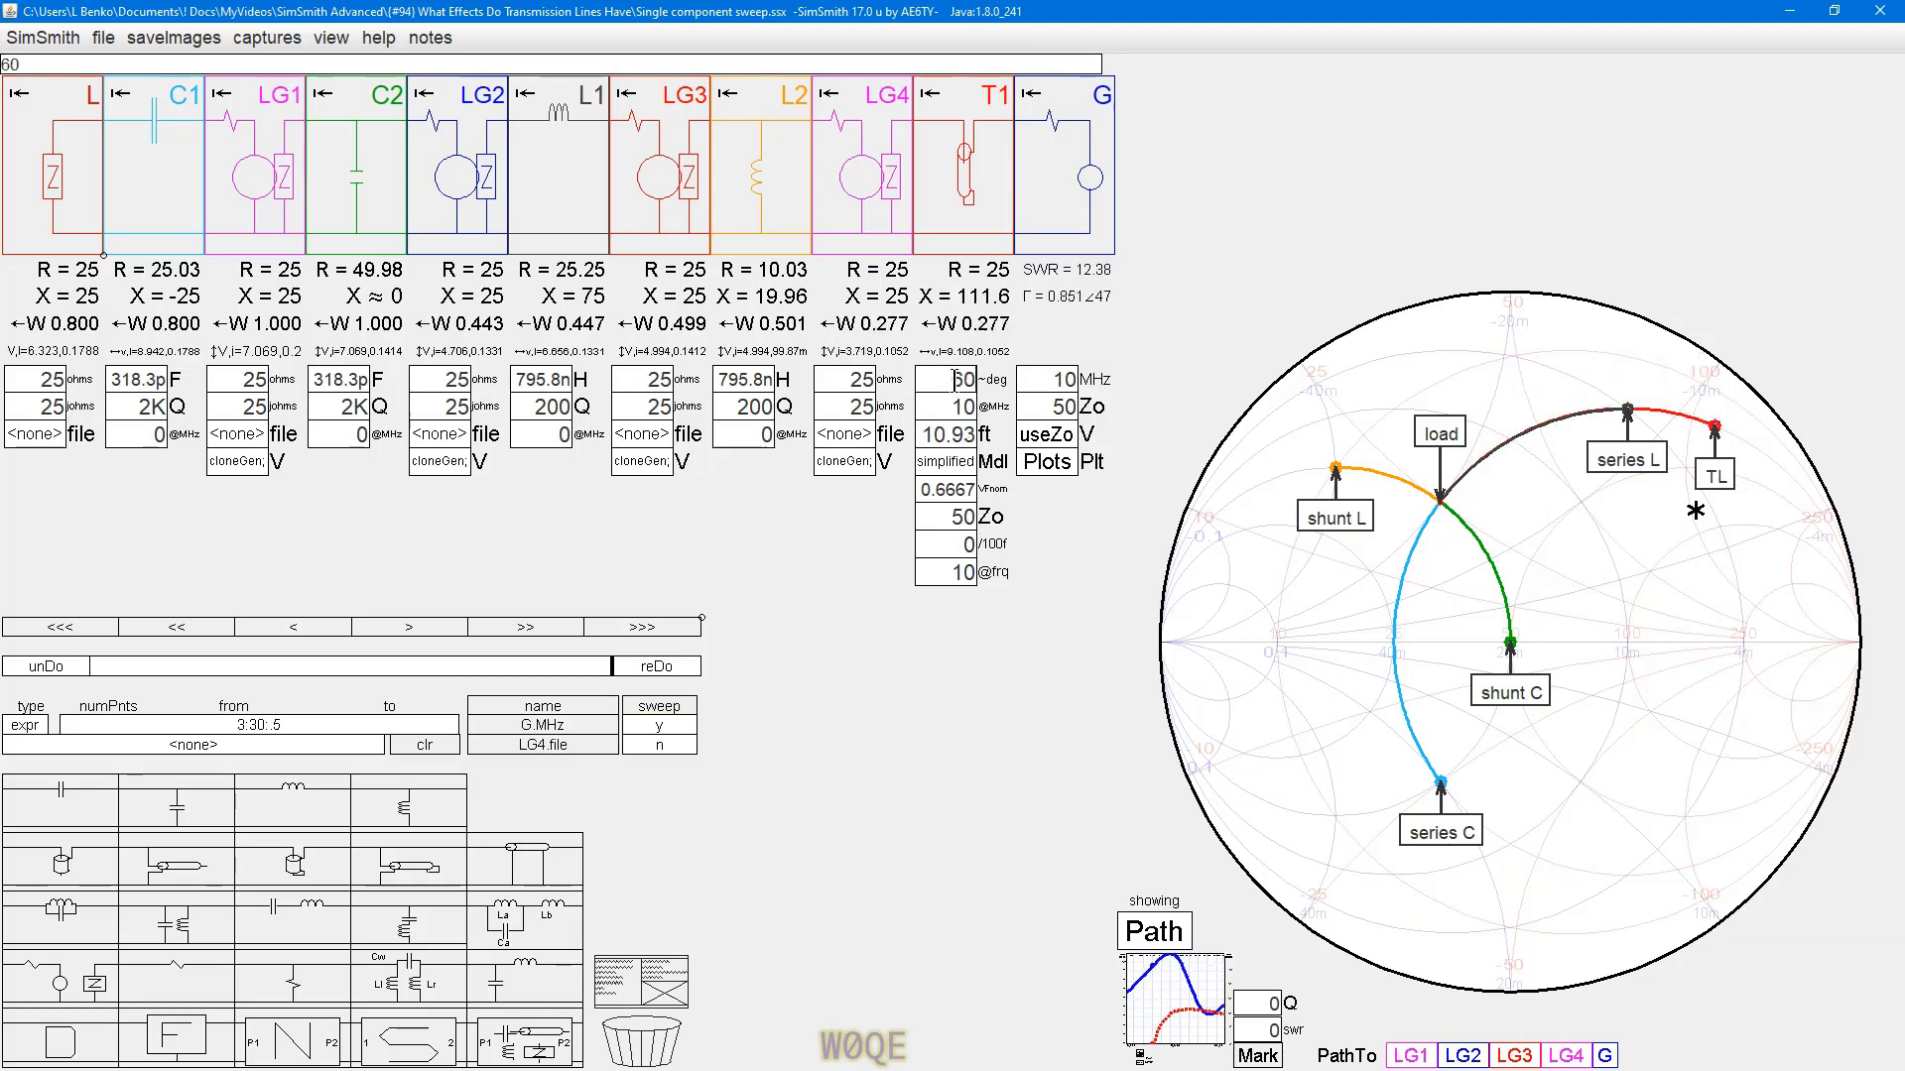
scroll(956, 382, up, 10)
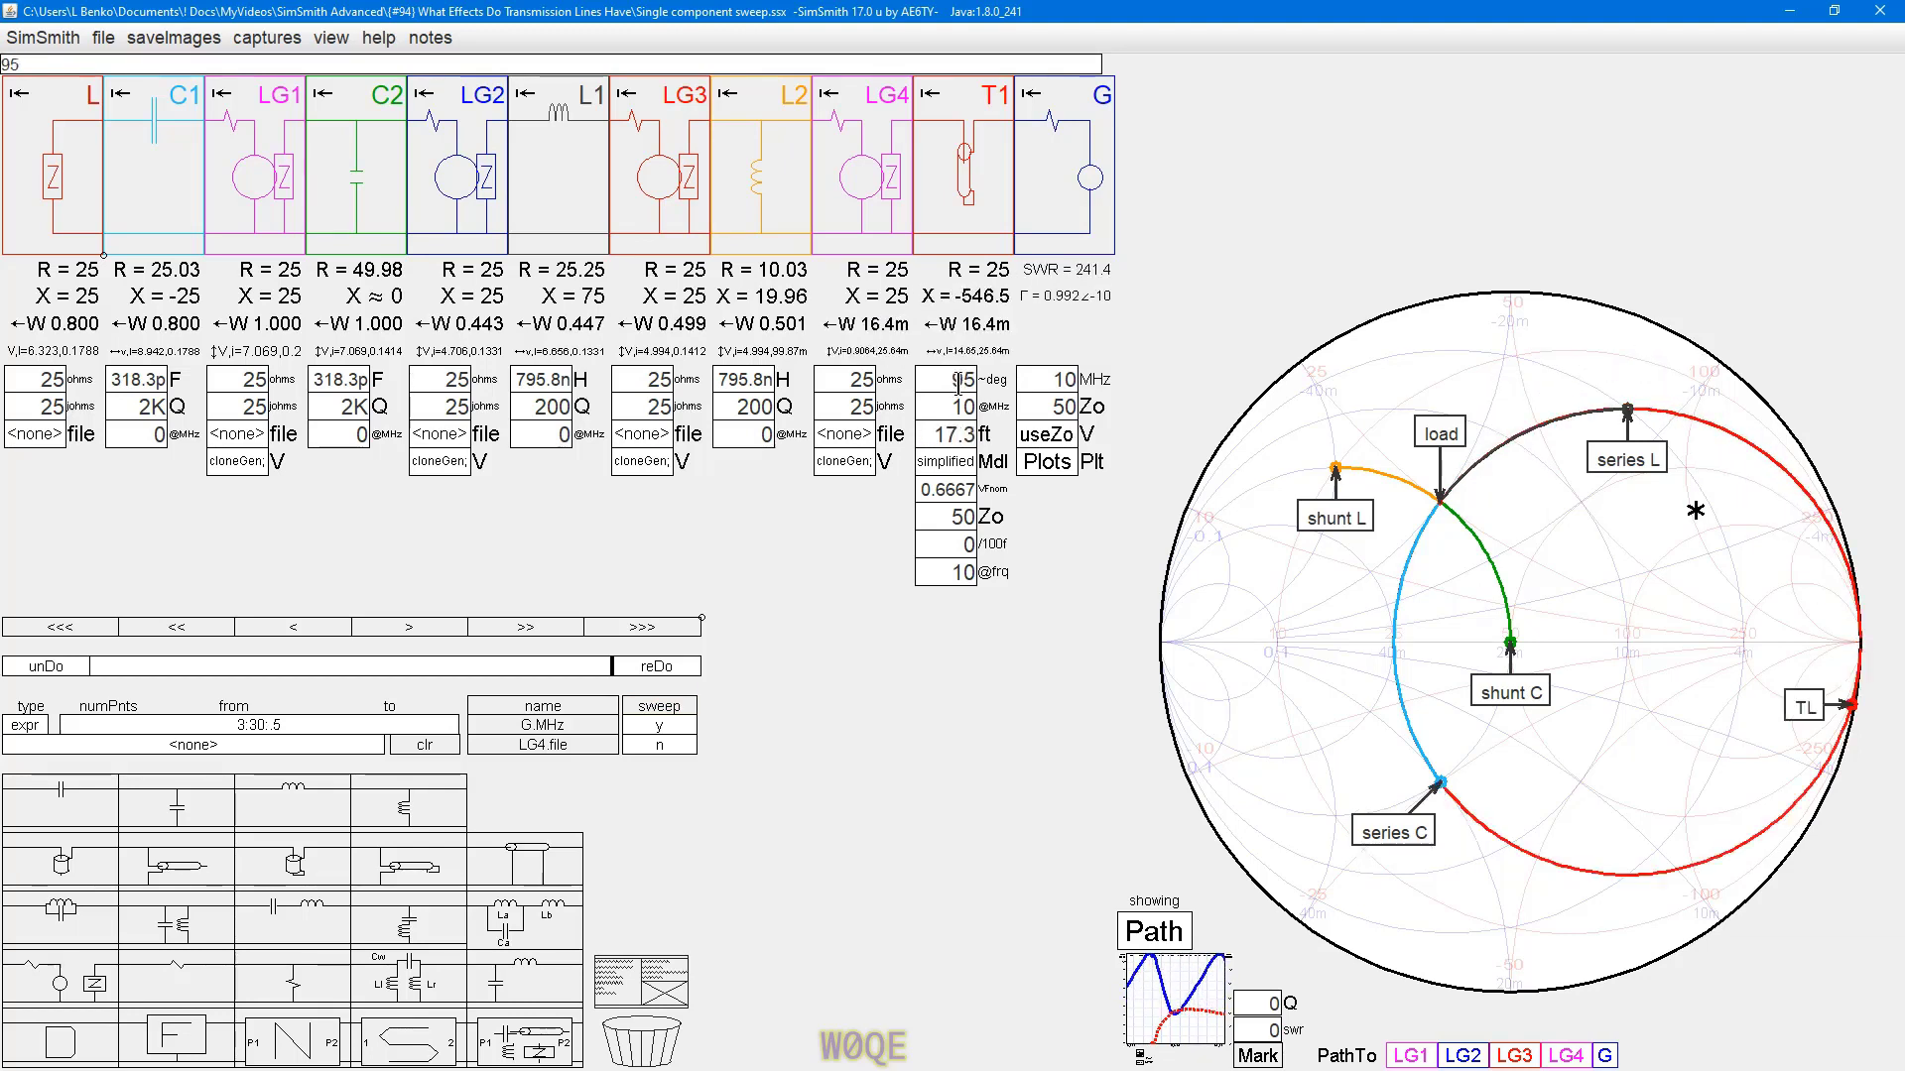
scroll(956, 382, down, 20)
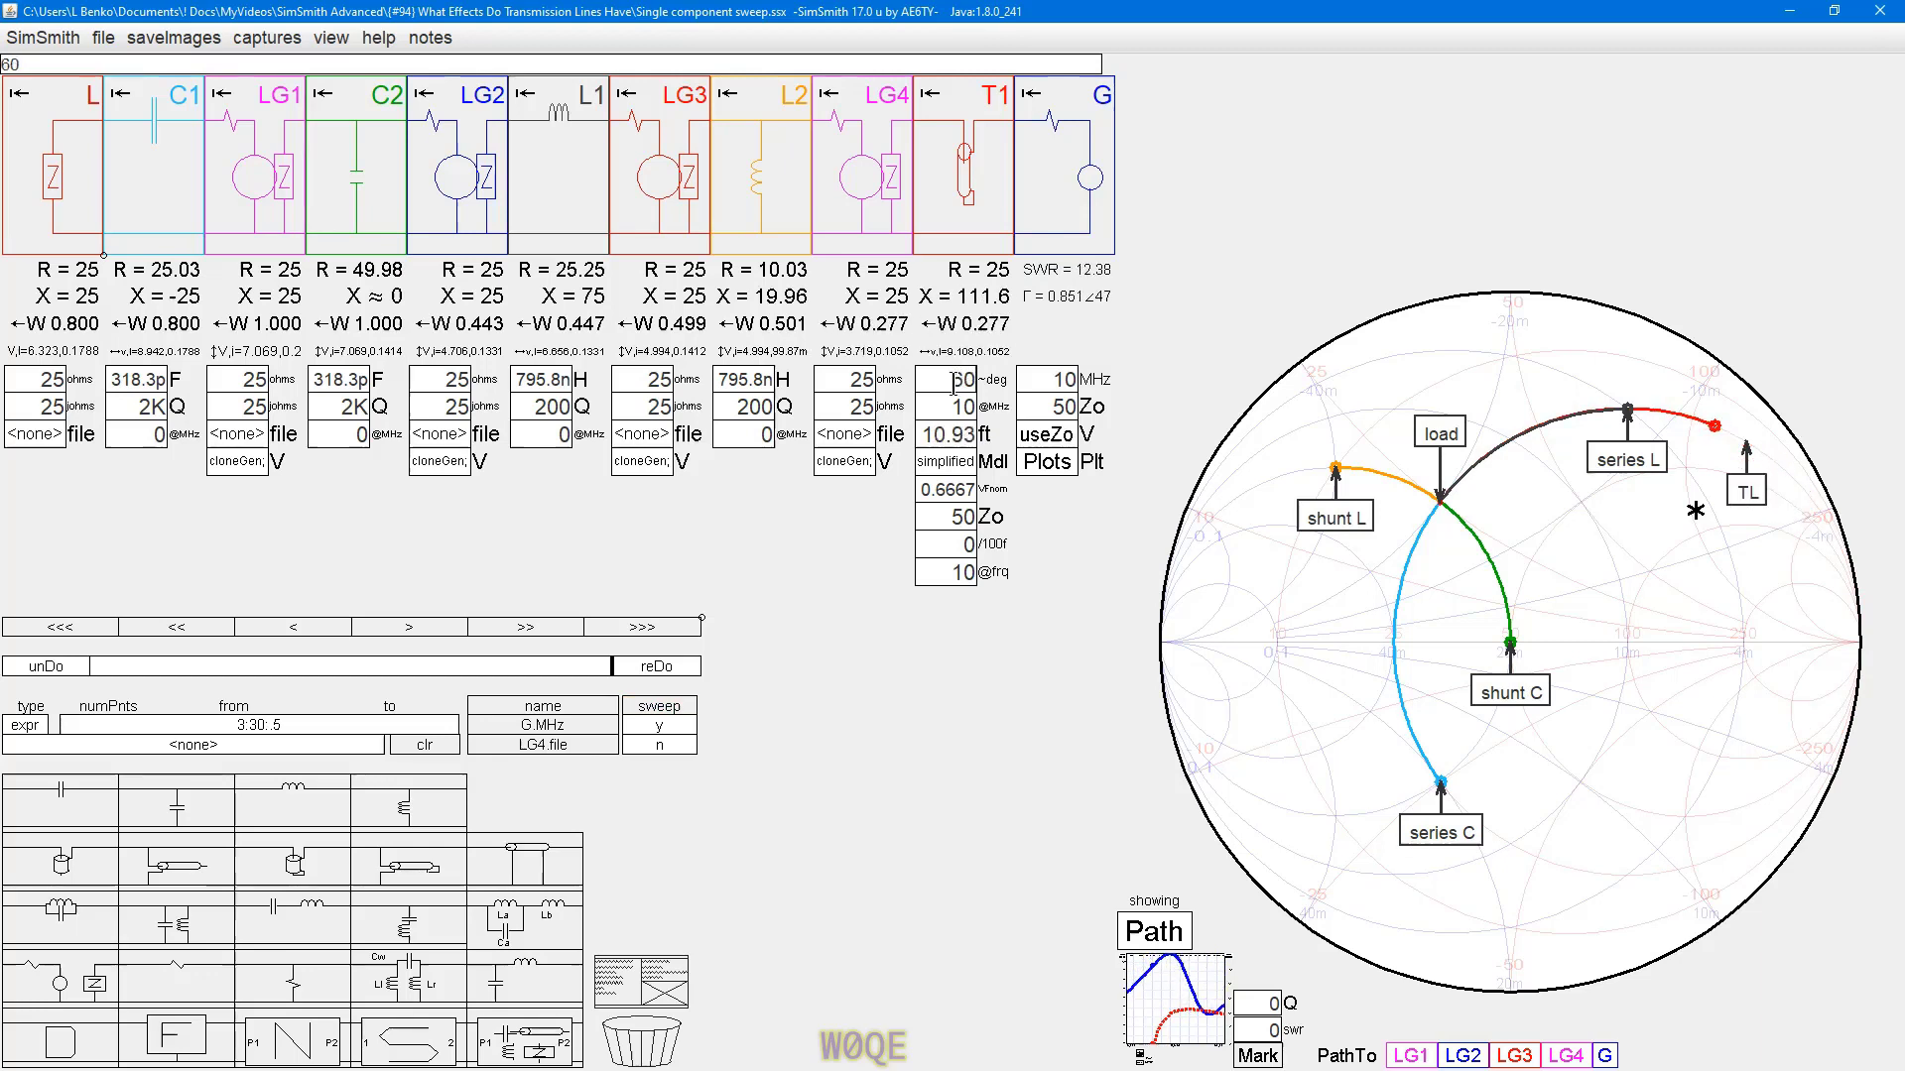
scroll(954, 383, down, 20)
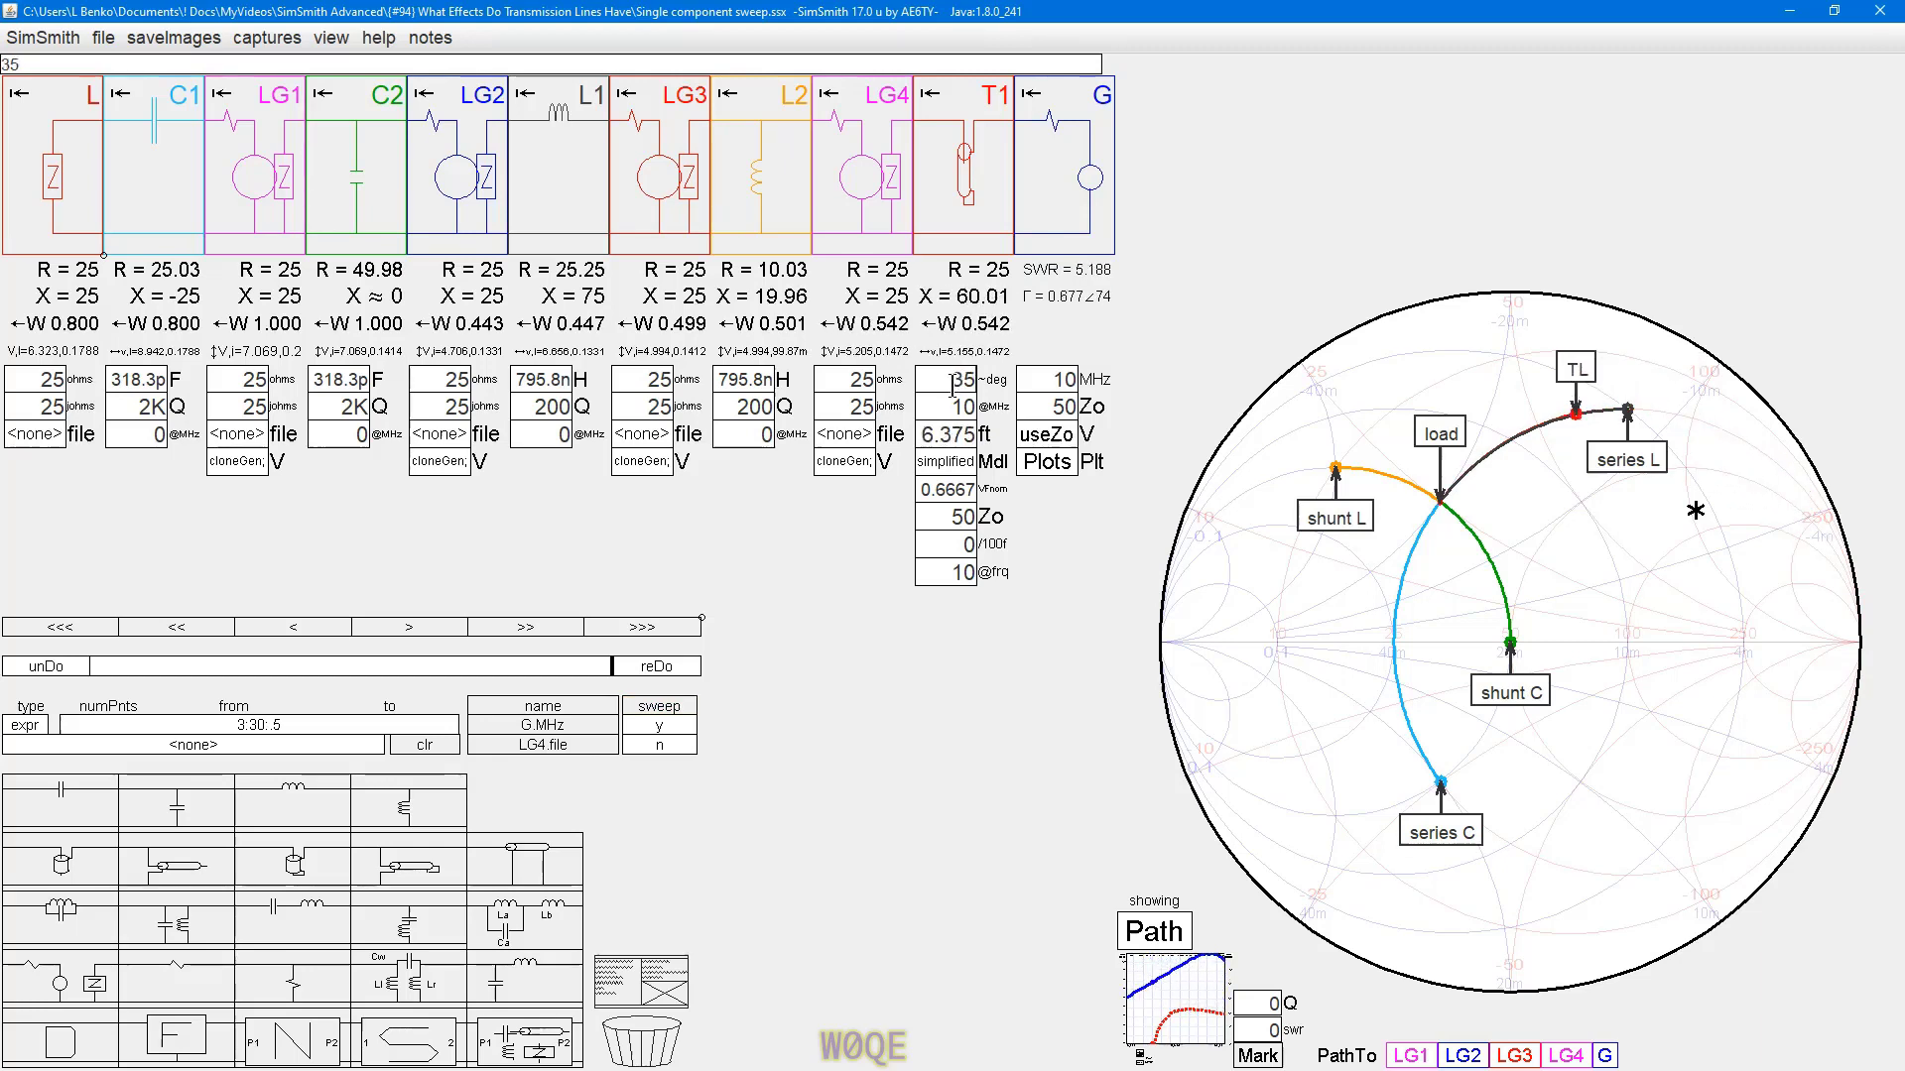
scroll(955, 383, down, 10)
- Rotate T1 again and adjust its length, finishing at 35° (6.375 ft) with SWR 7.767
right_click(1002, 203)
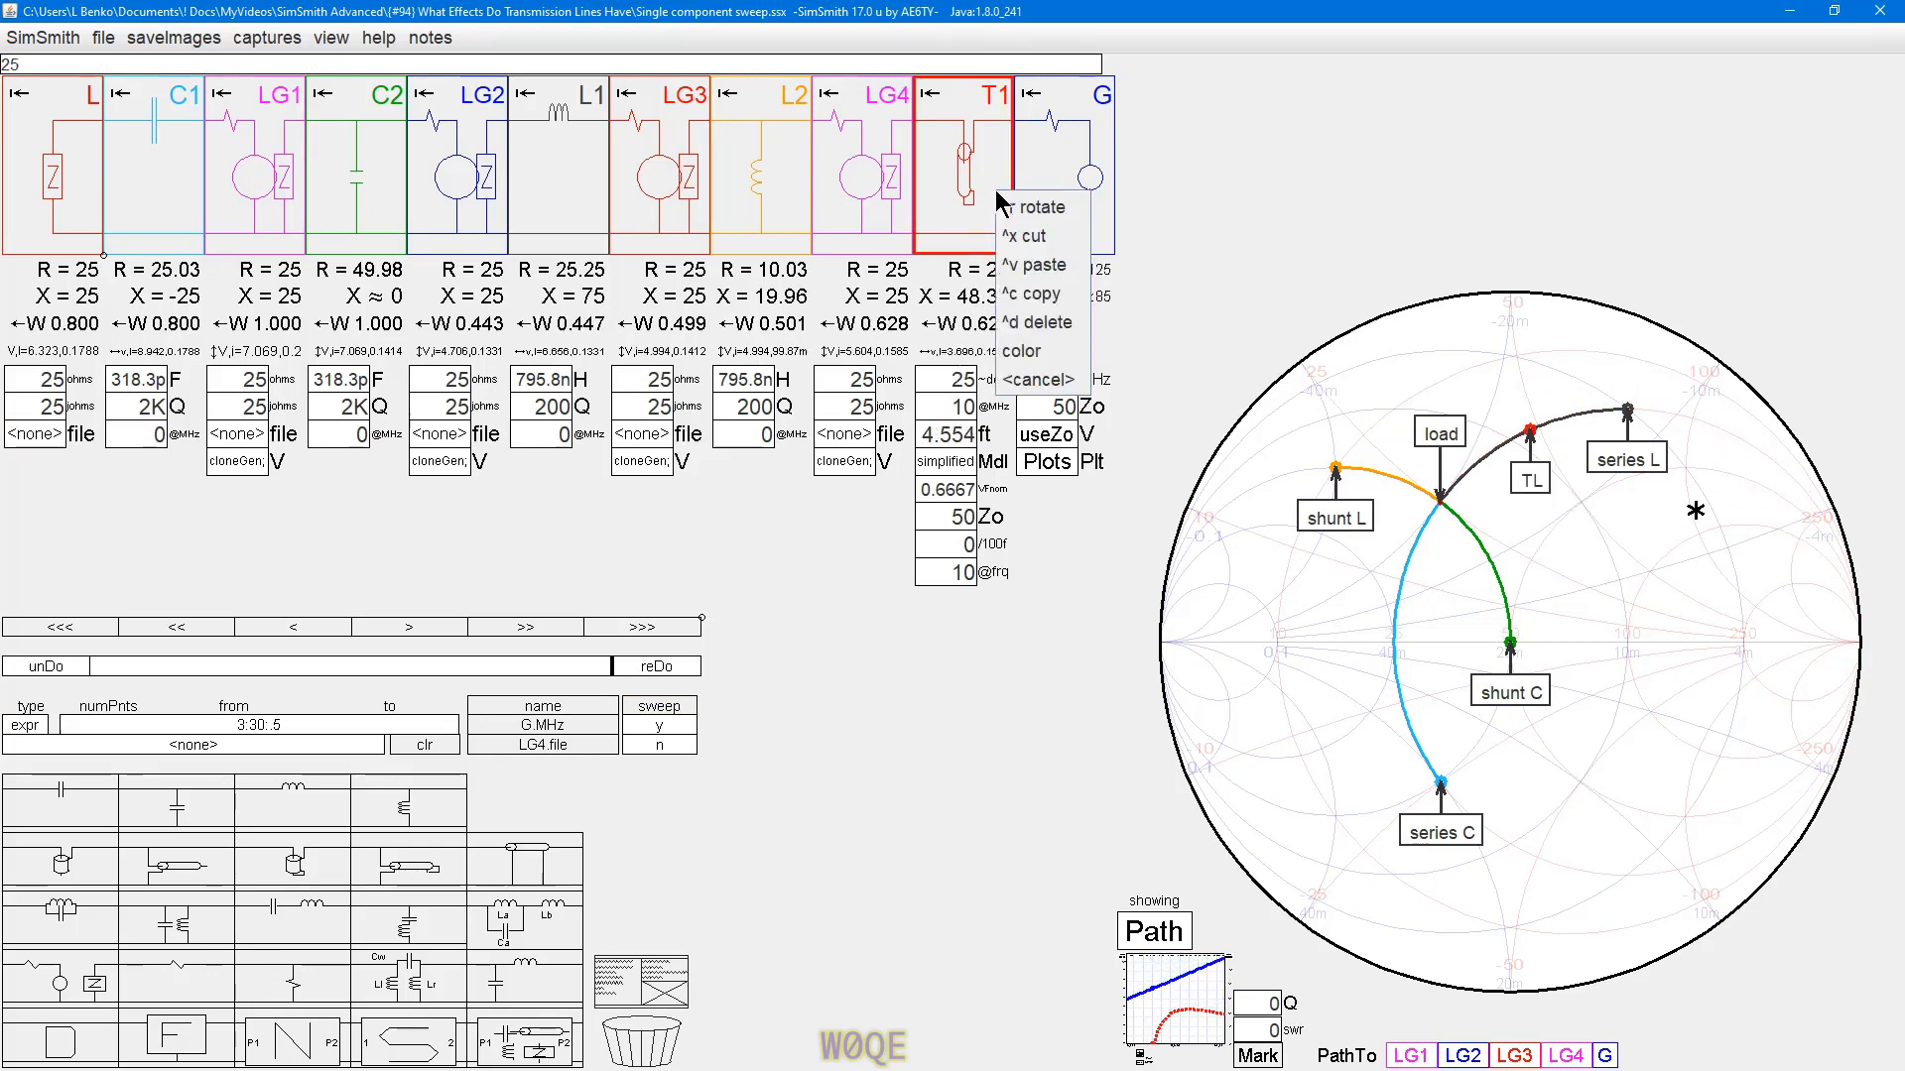
click(1007, 208)
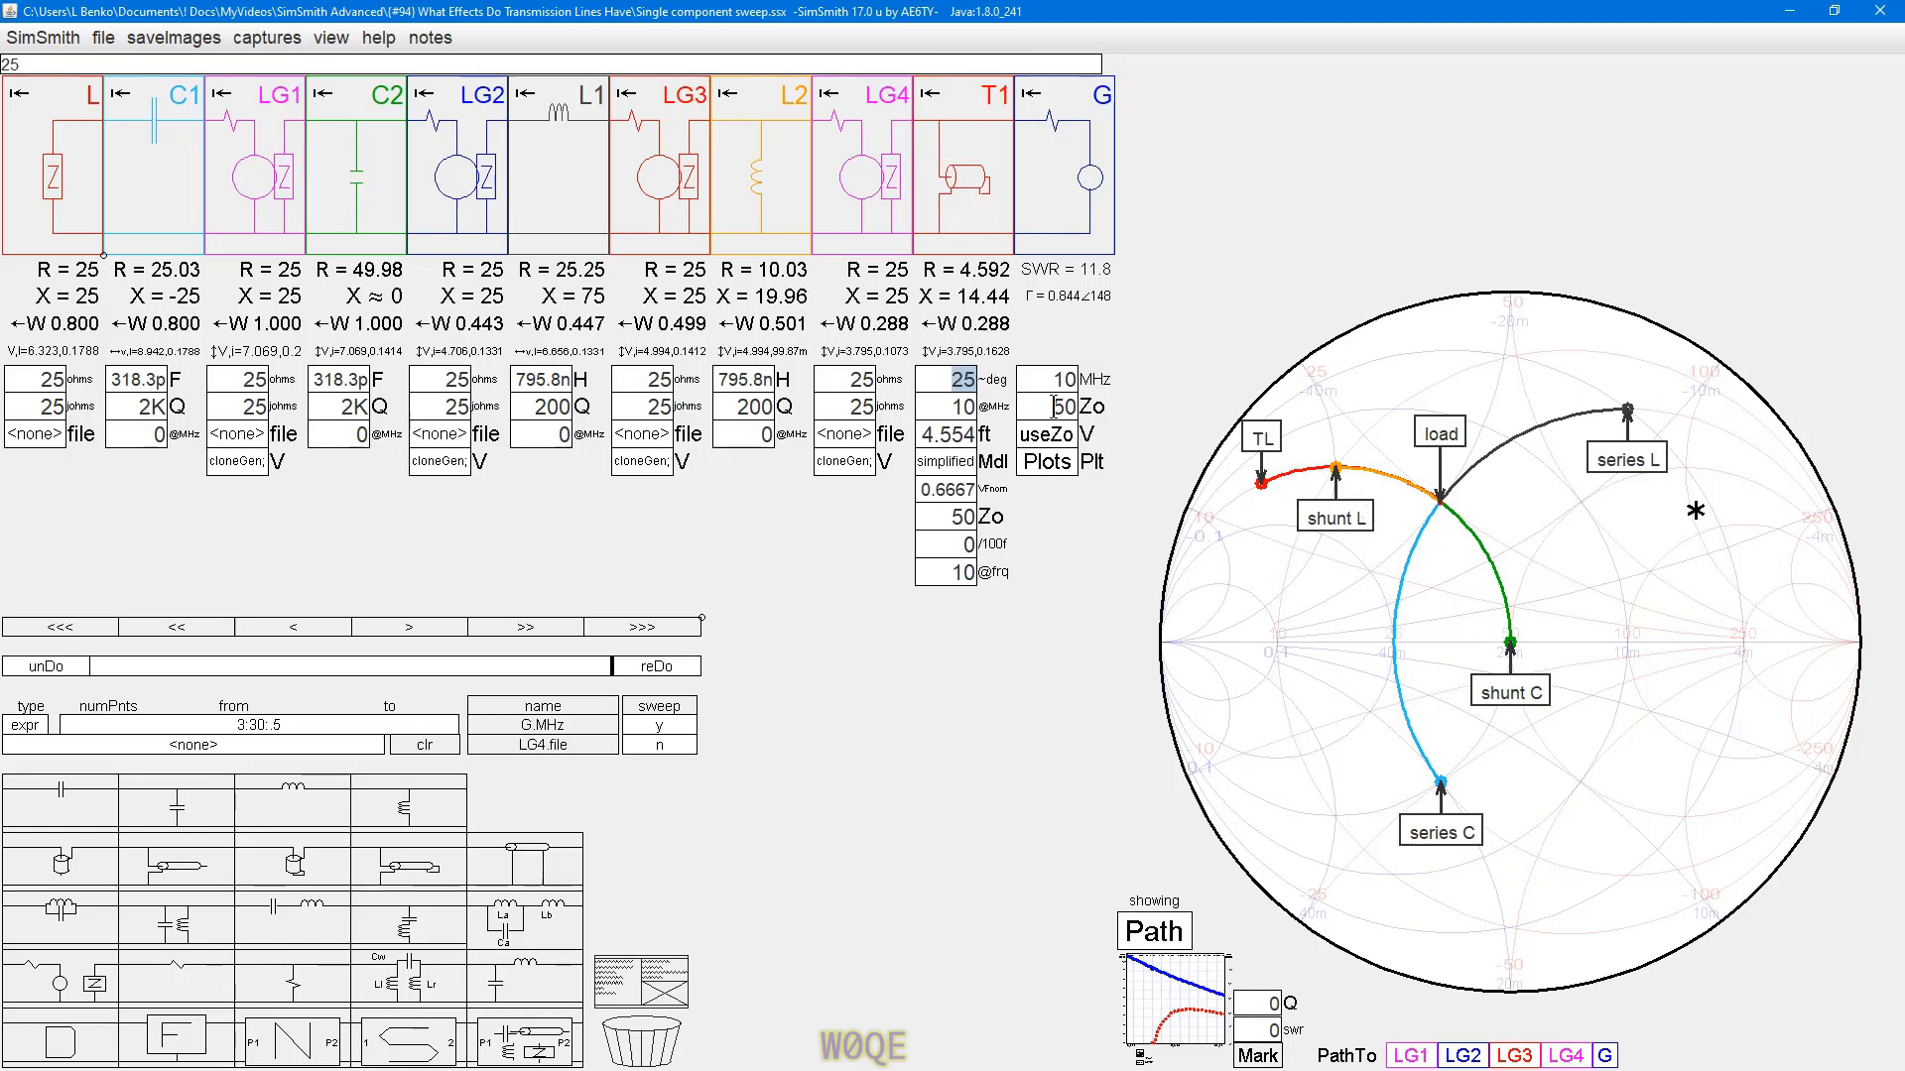
scroll(951, 387, down, 2)
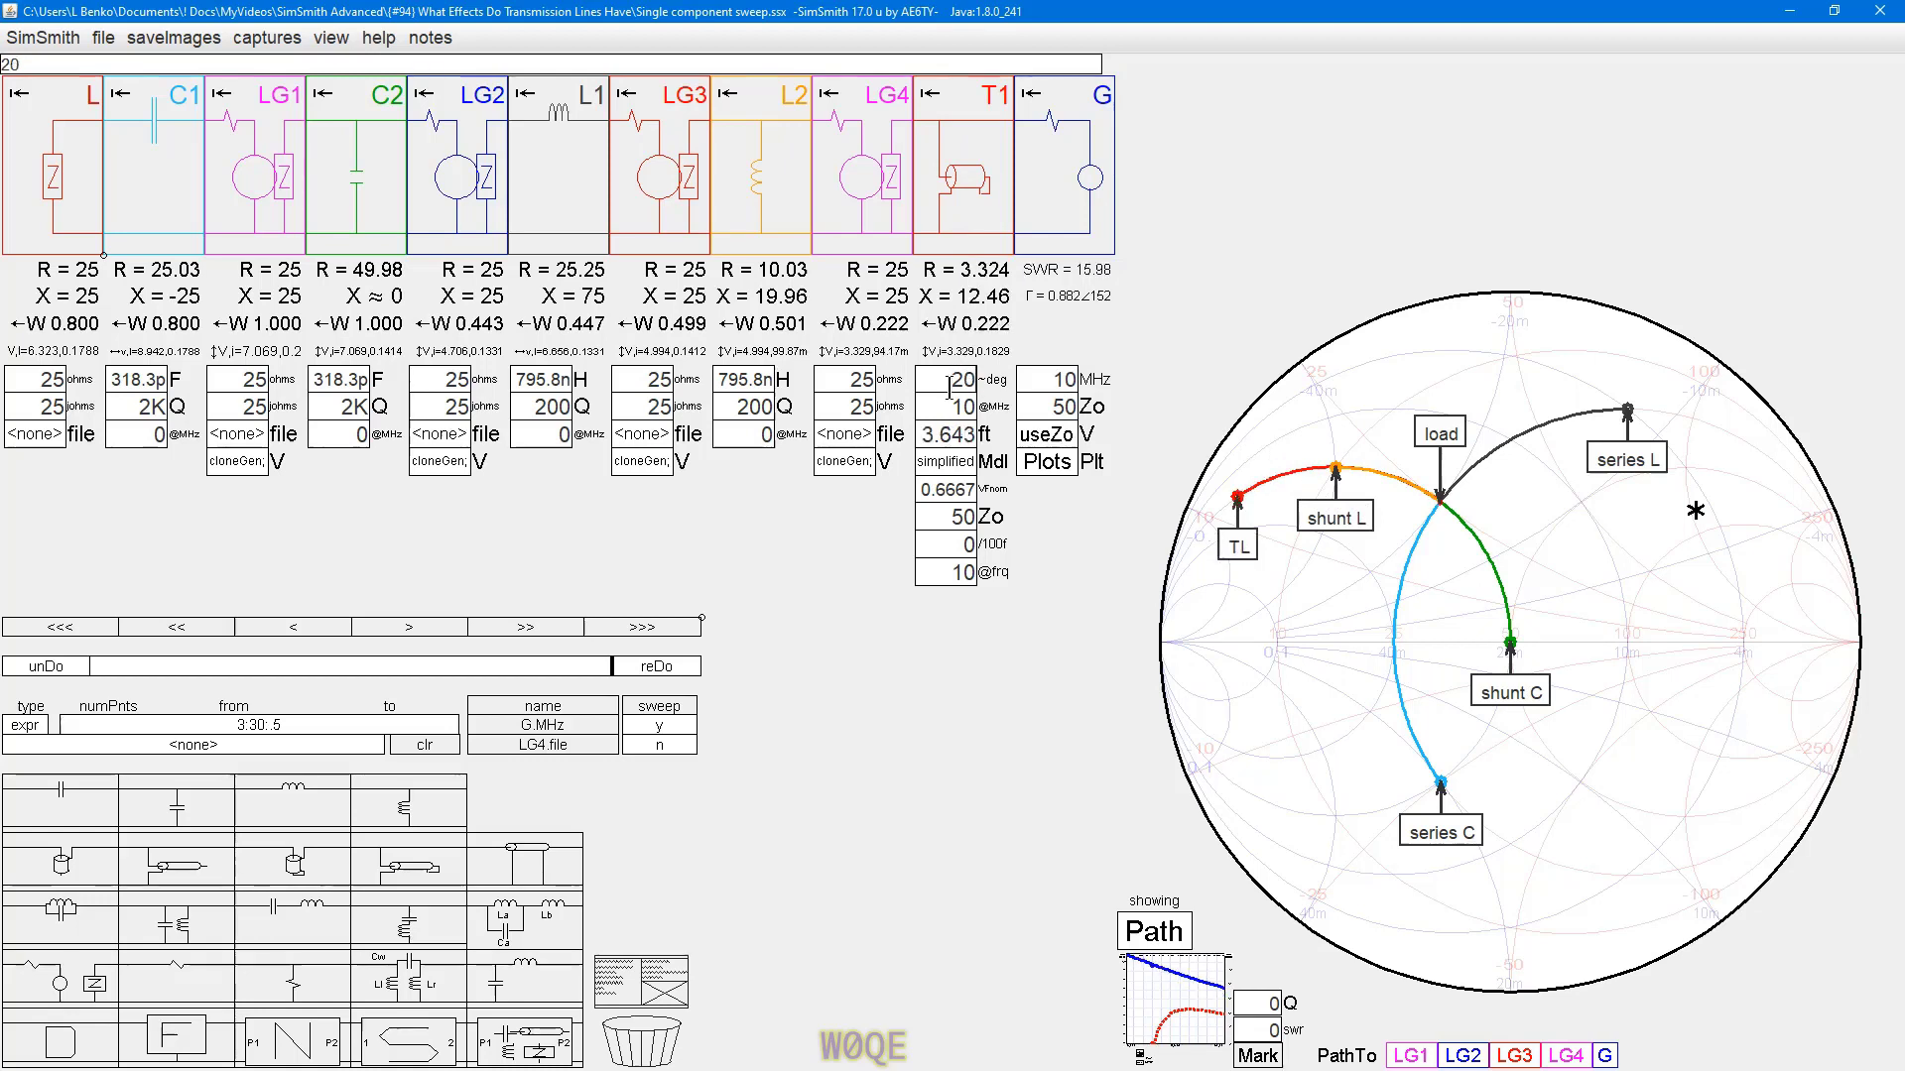
scroll(955, 388, up, 3)
scroll(960, 387, up, 6)
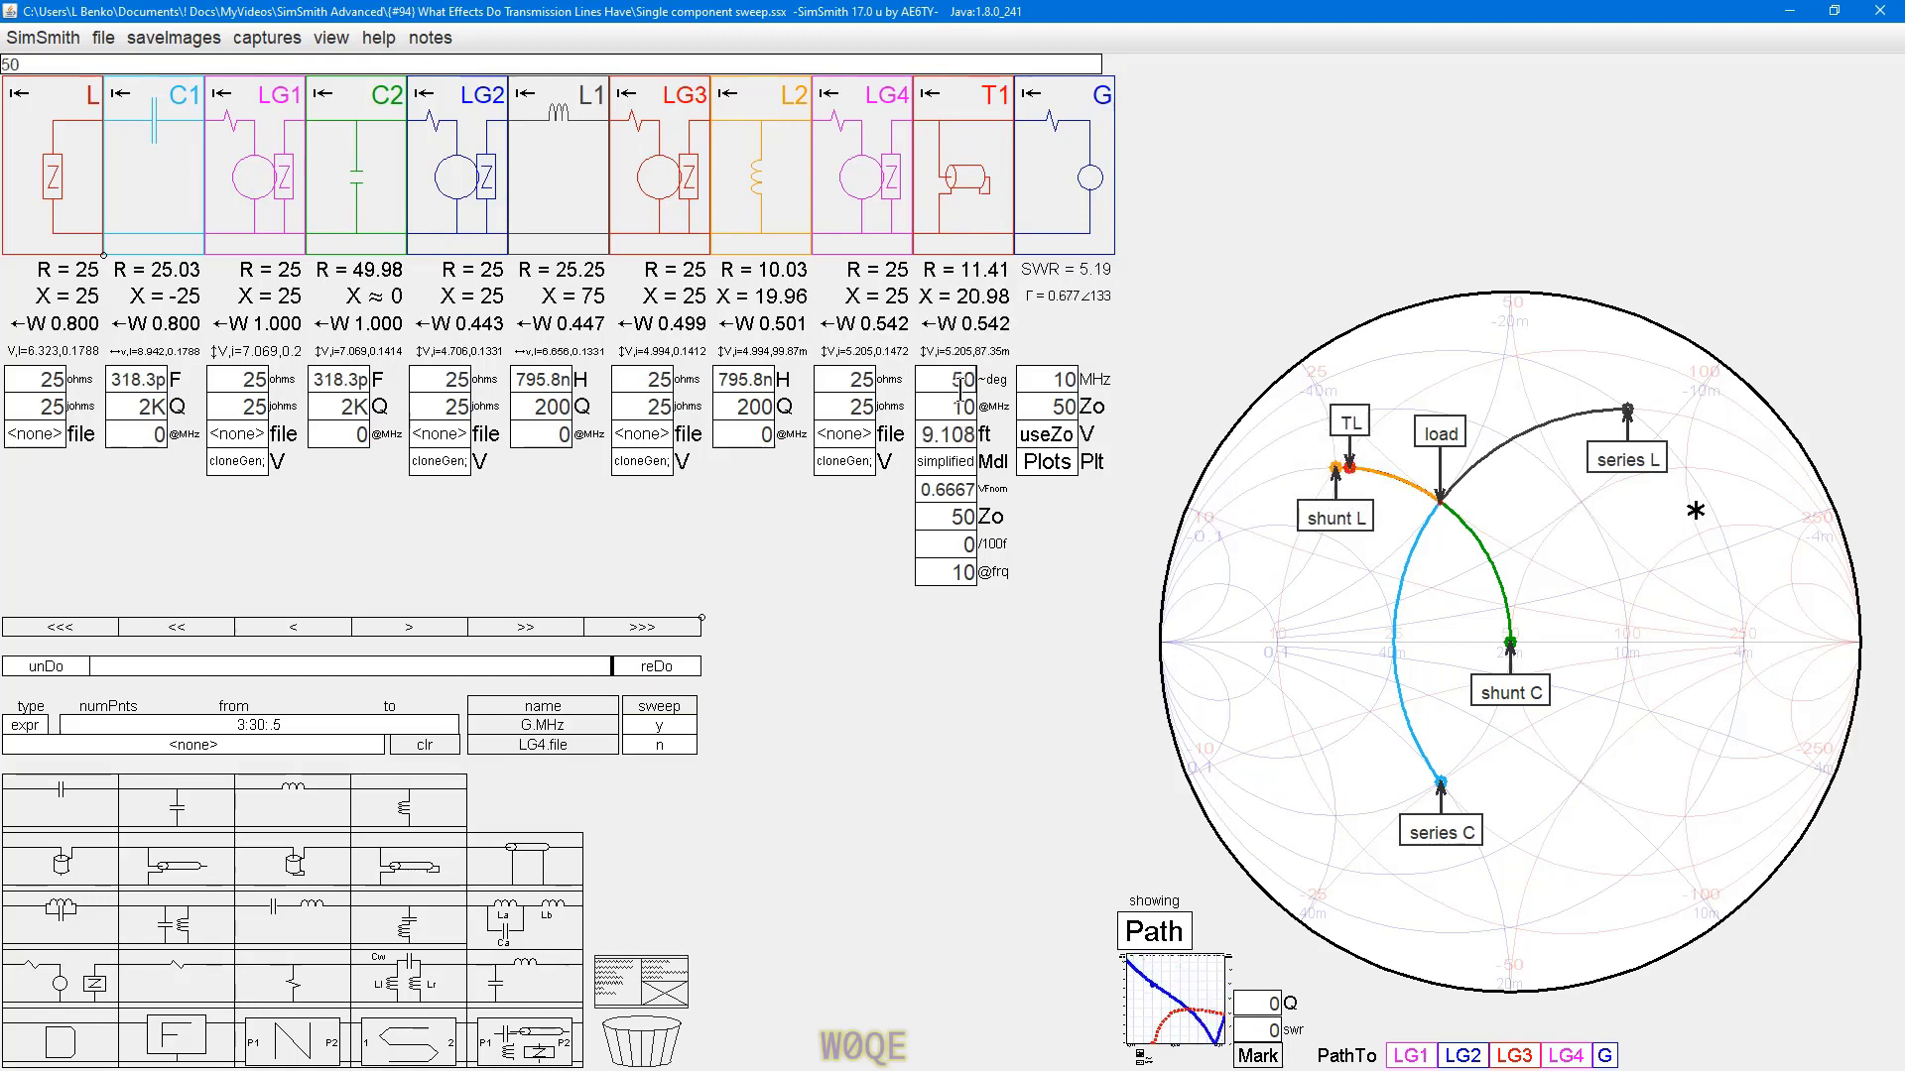
scroll(960, 387, down, 9)
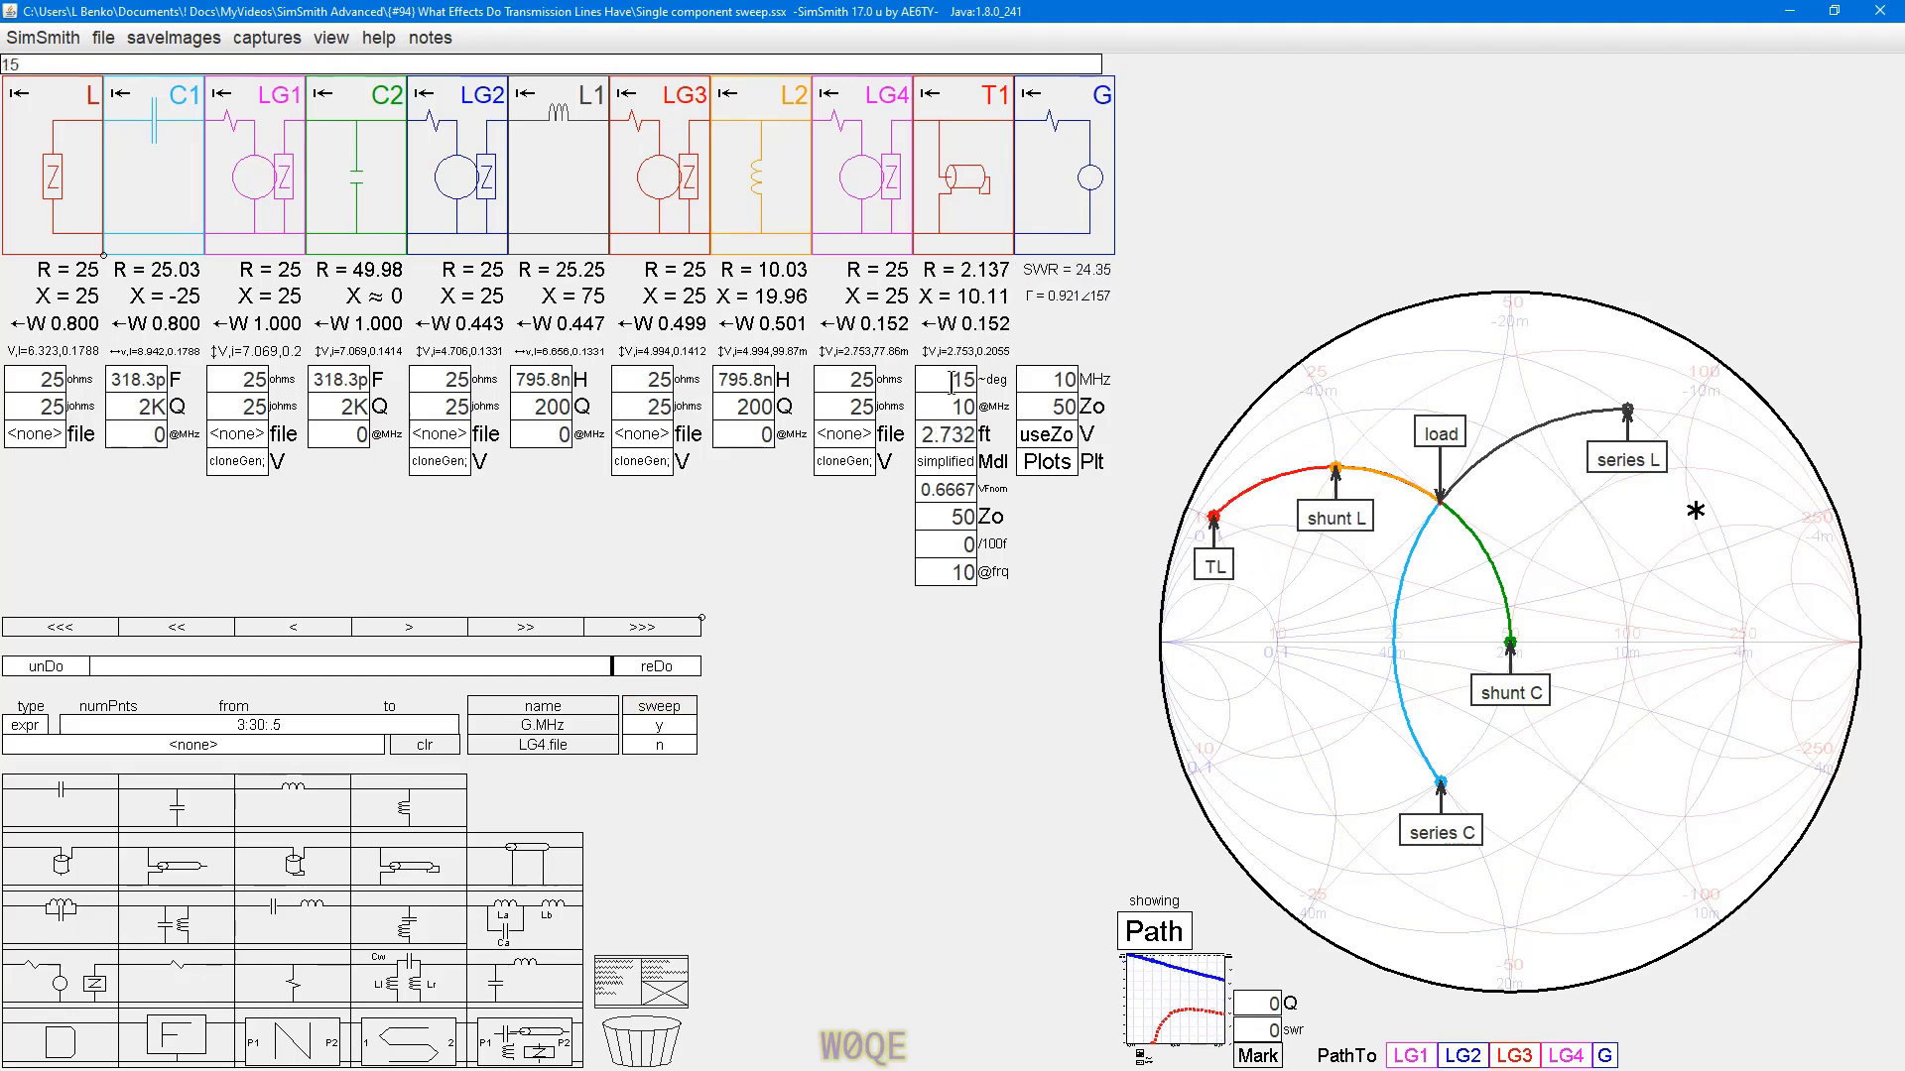
scroll(950, 382, down, 2)
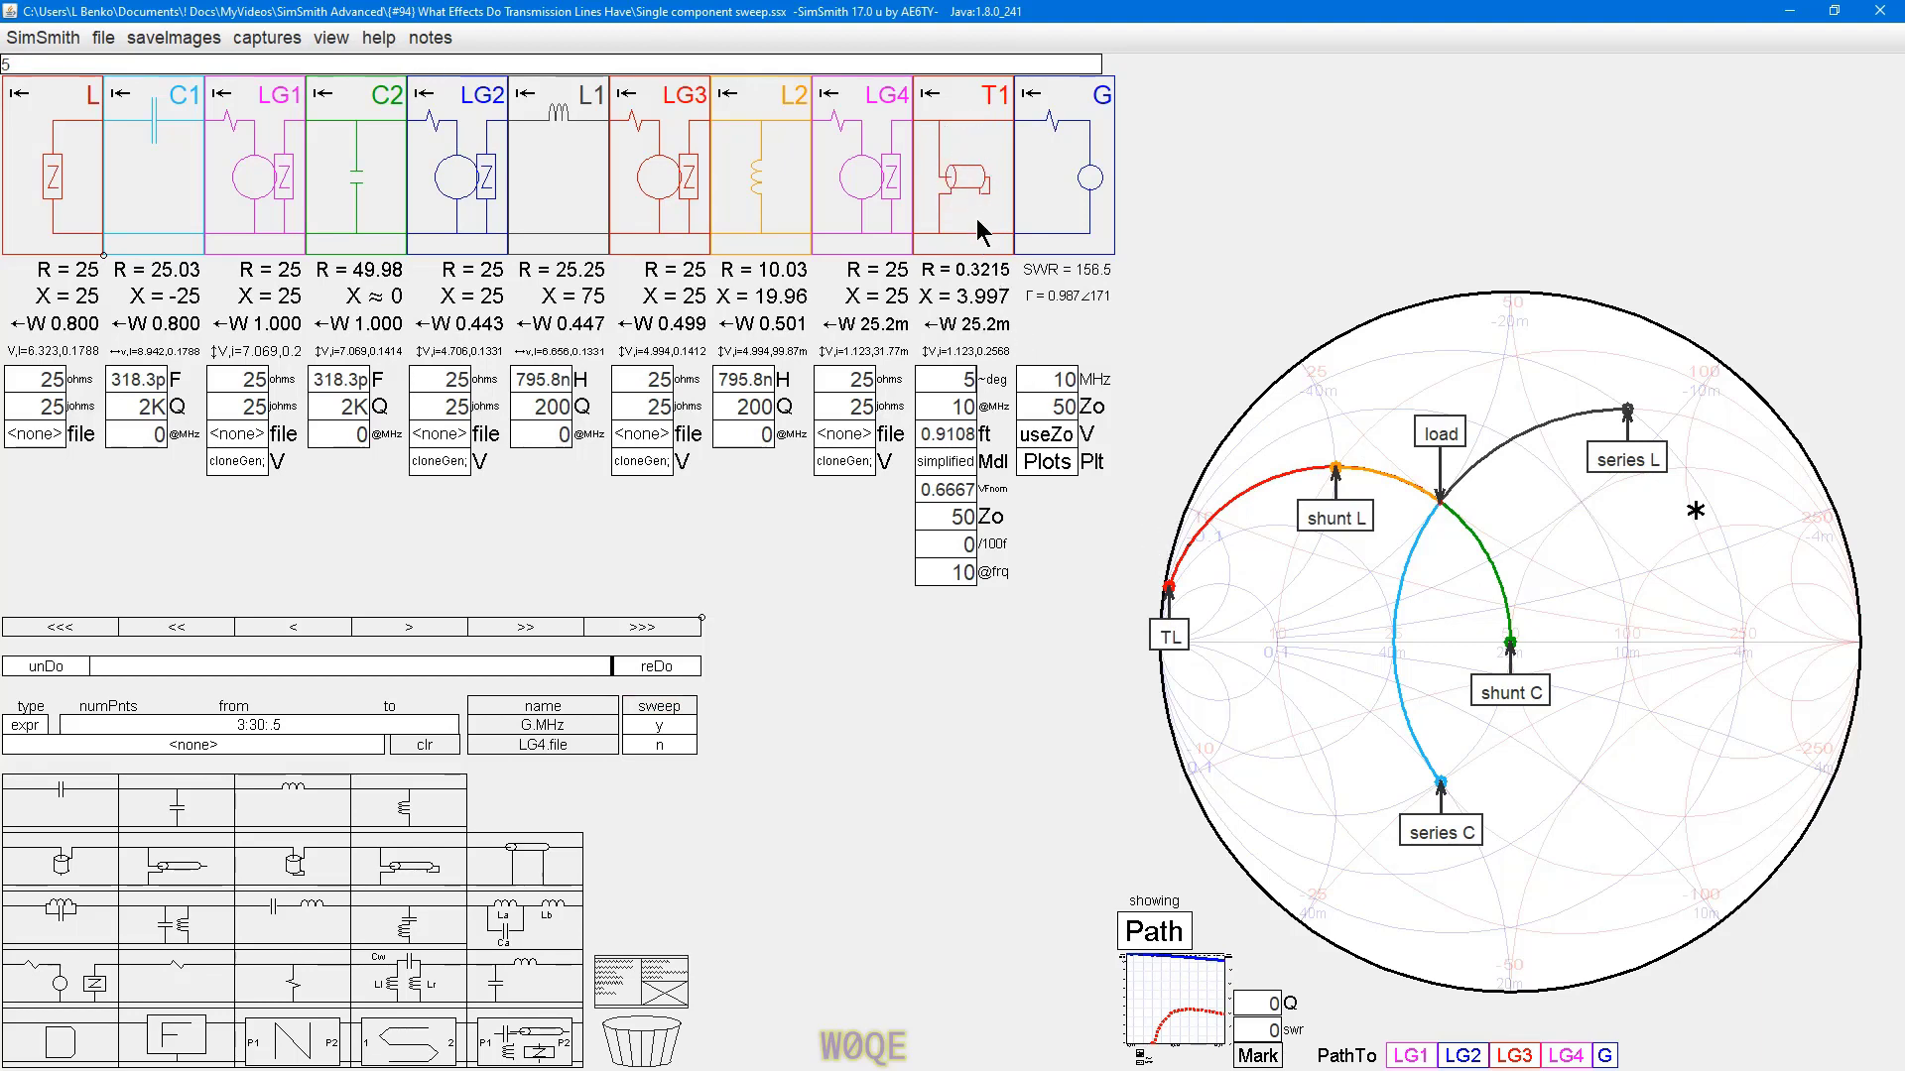
text(0)
key(BackSpace)
text(5)
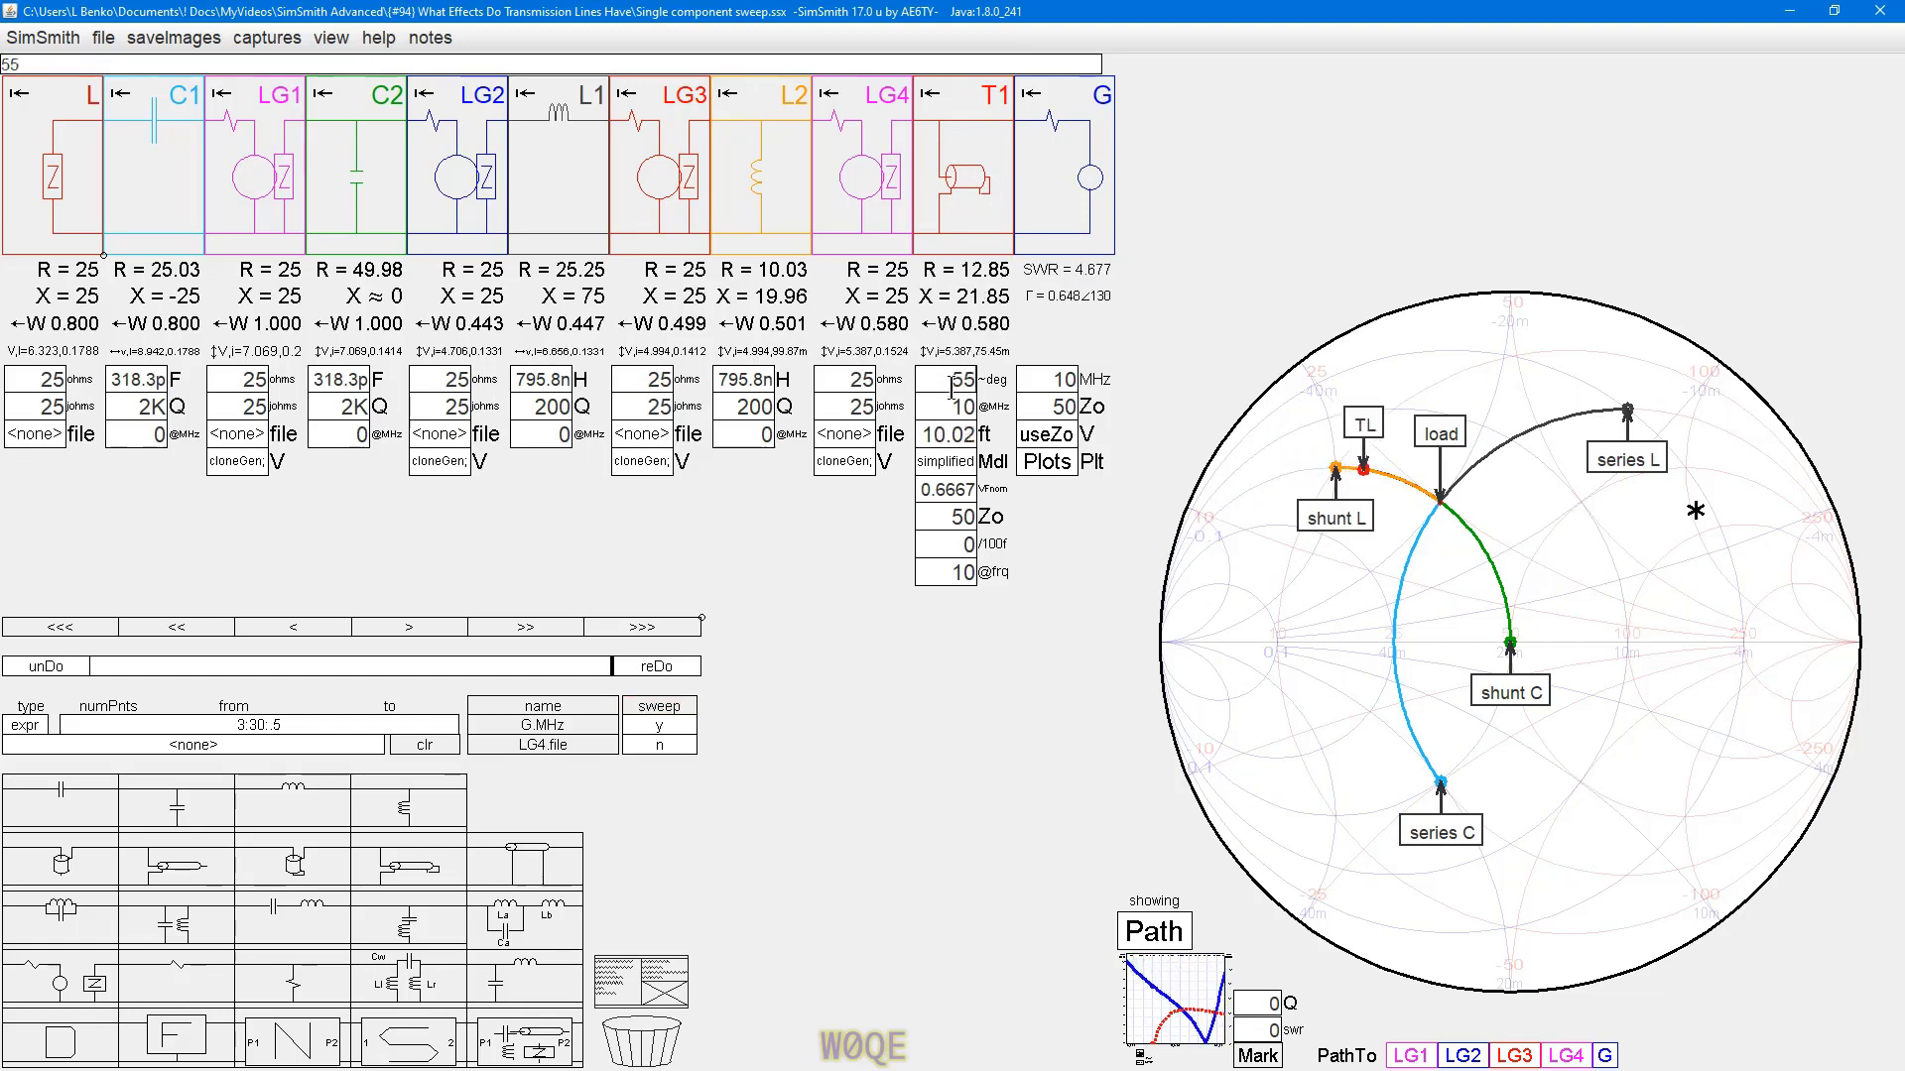
scroll(950, 389, down, 2)
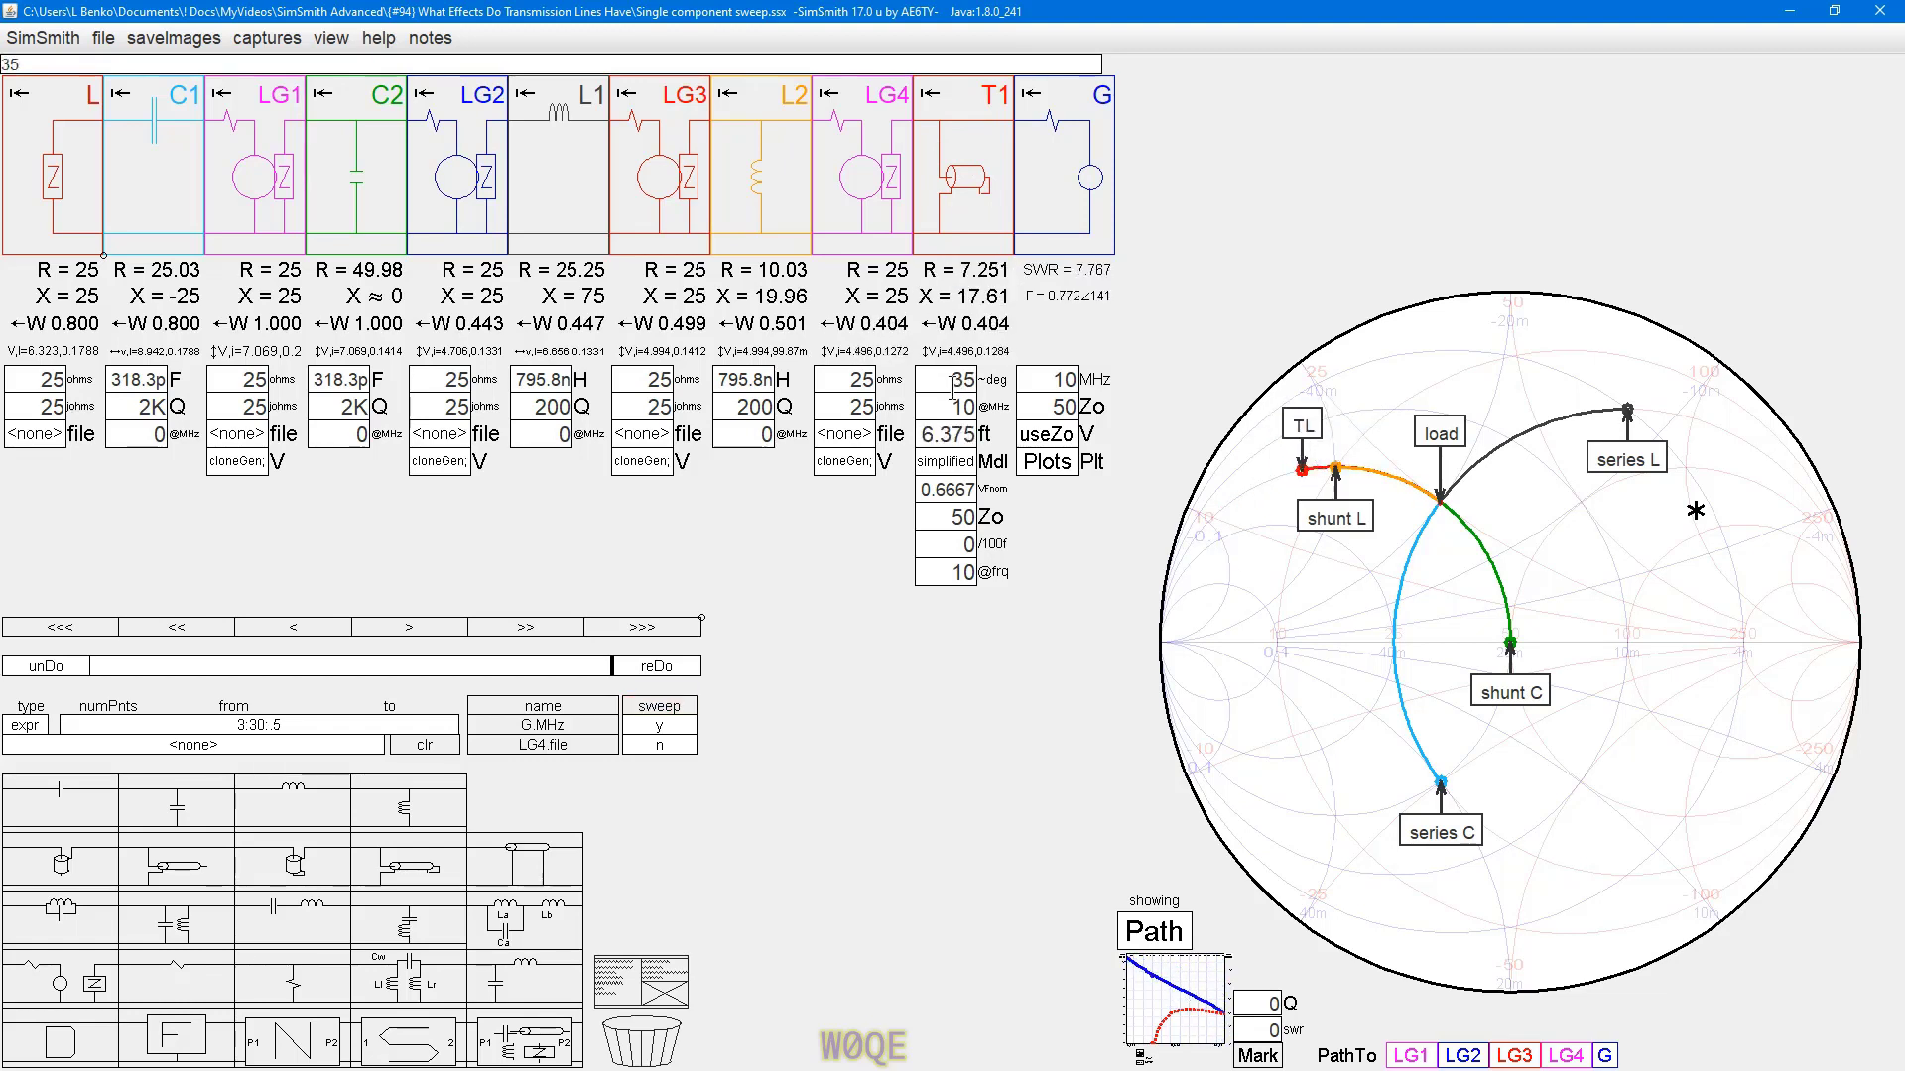
- Try several T1 length and Zo values, leaving the line at 45 degrees and 30 ohms (SWR 9)
scroll(944, 517, up, 1)
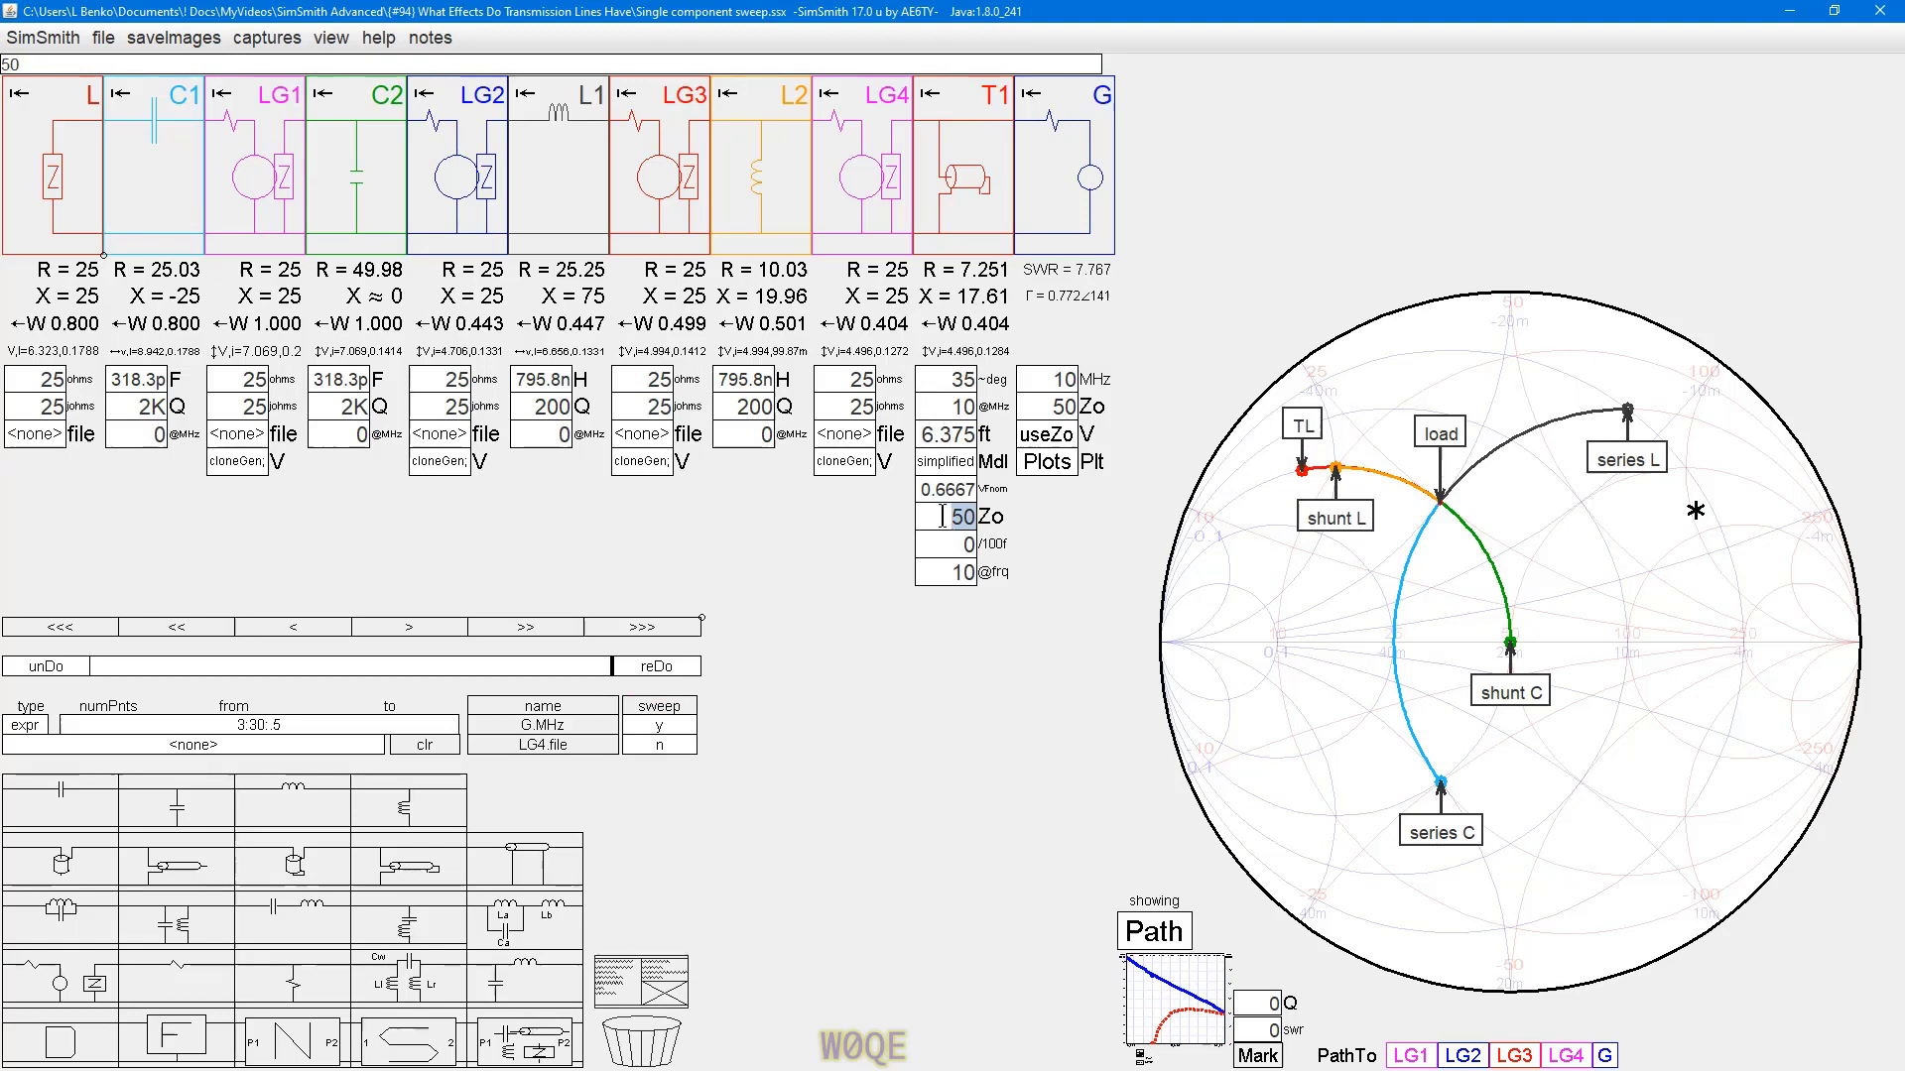
scroll(943, 524, down, 2)
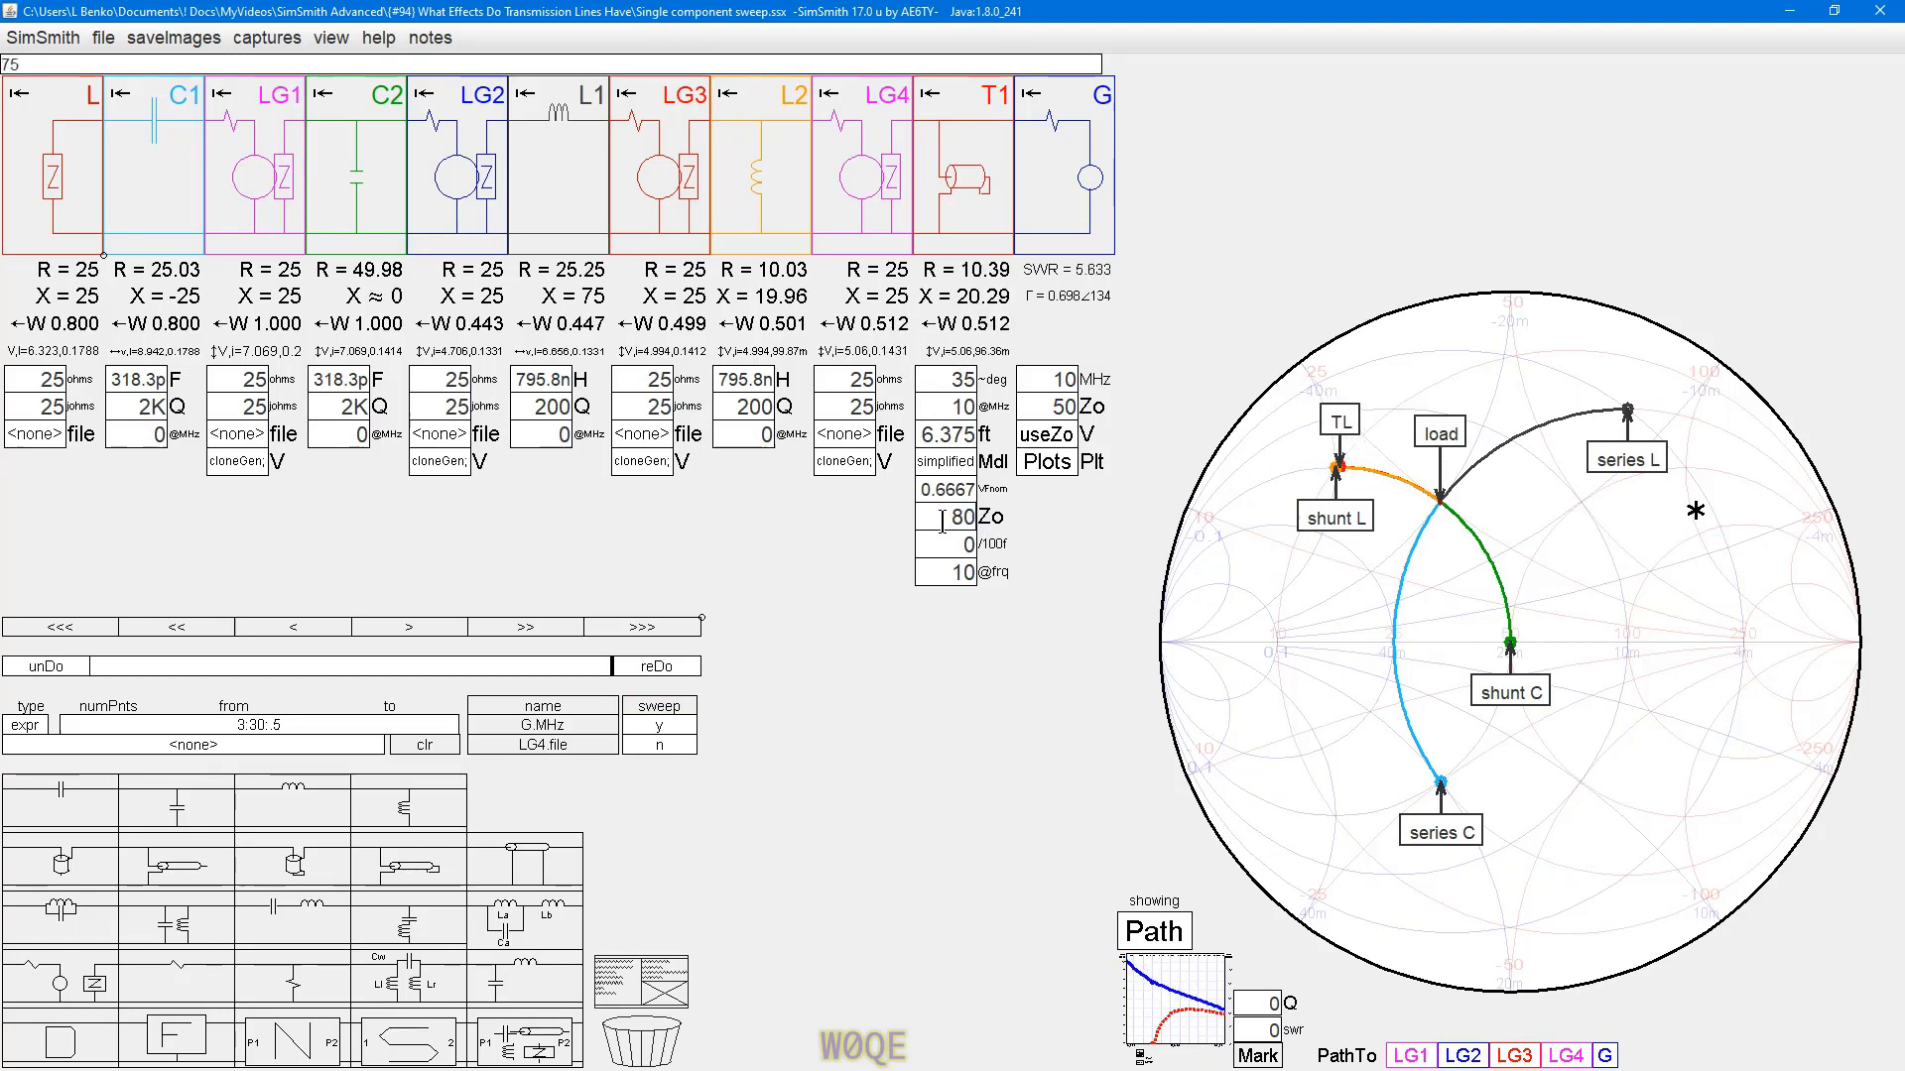
scroll(942, 524, down, 2)
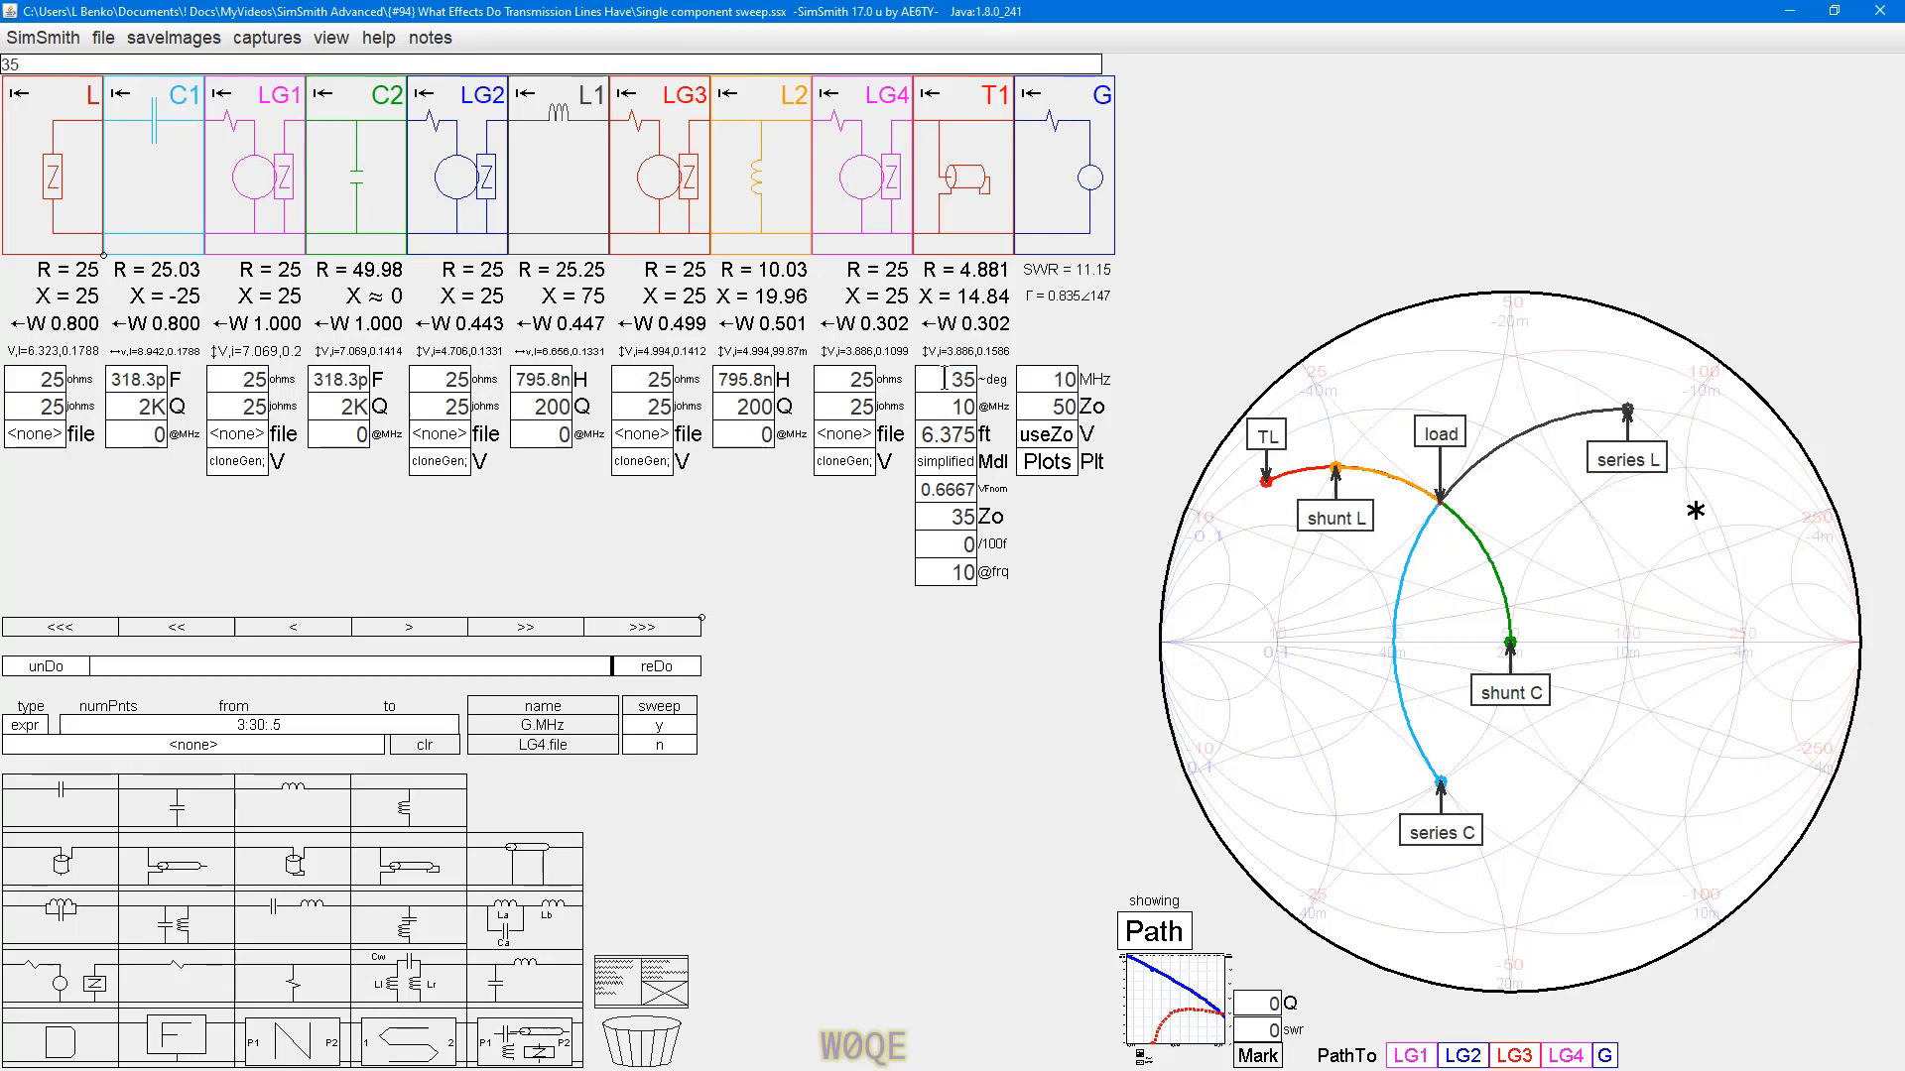
scroll(943, 380, up, 2)
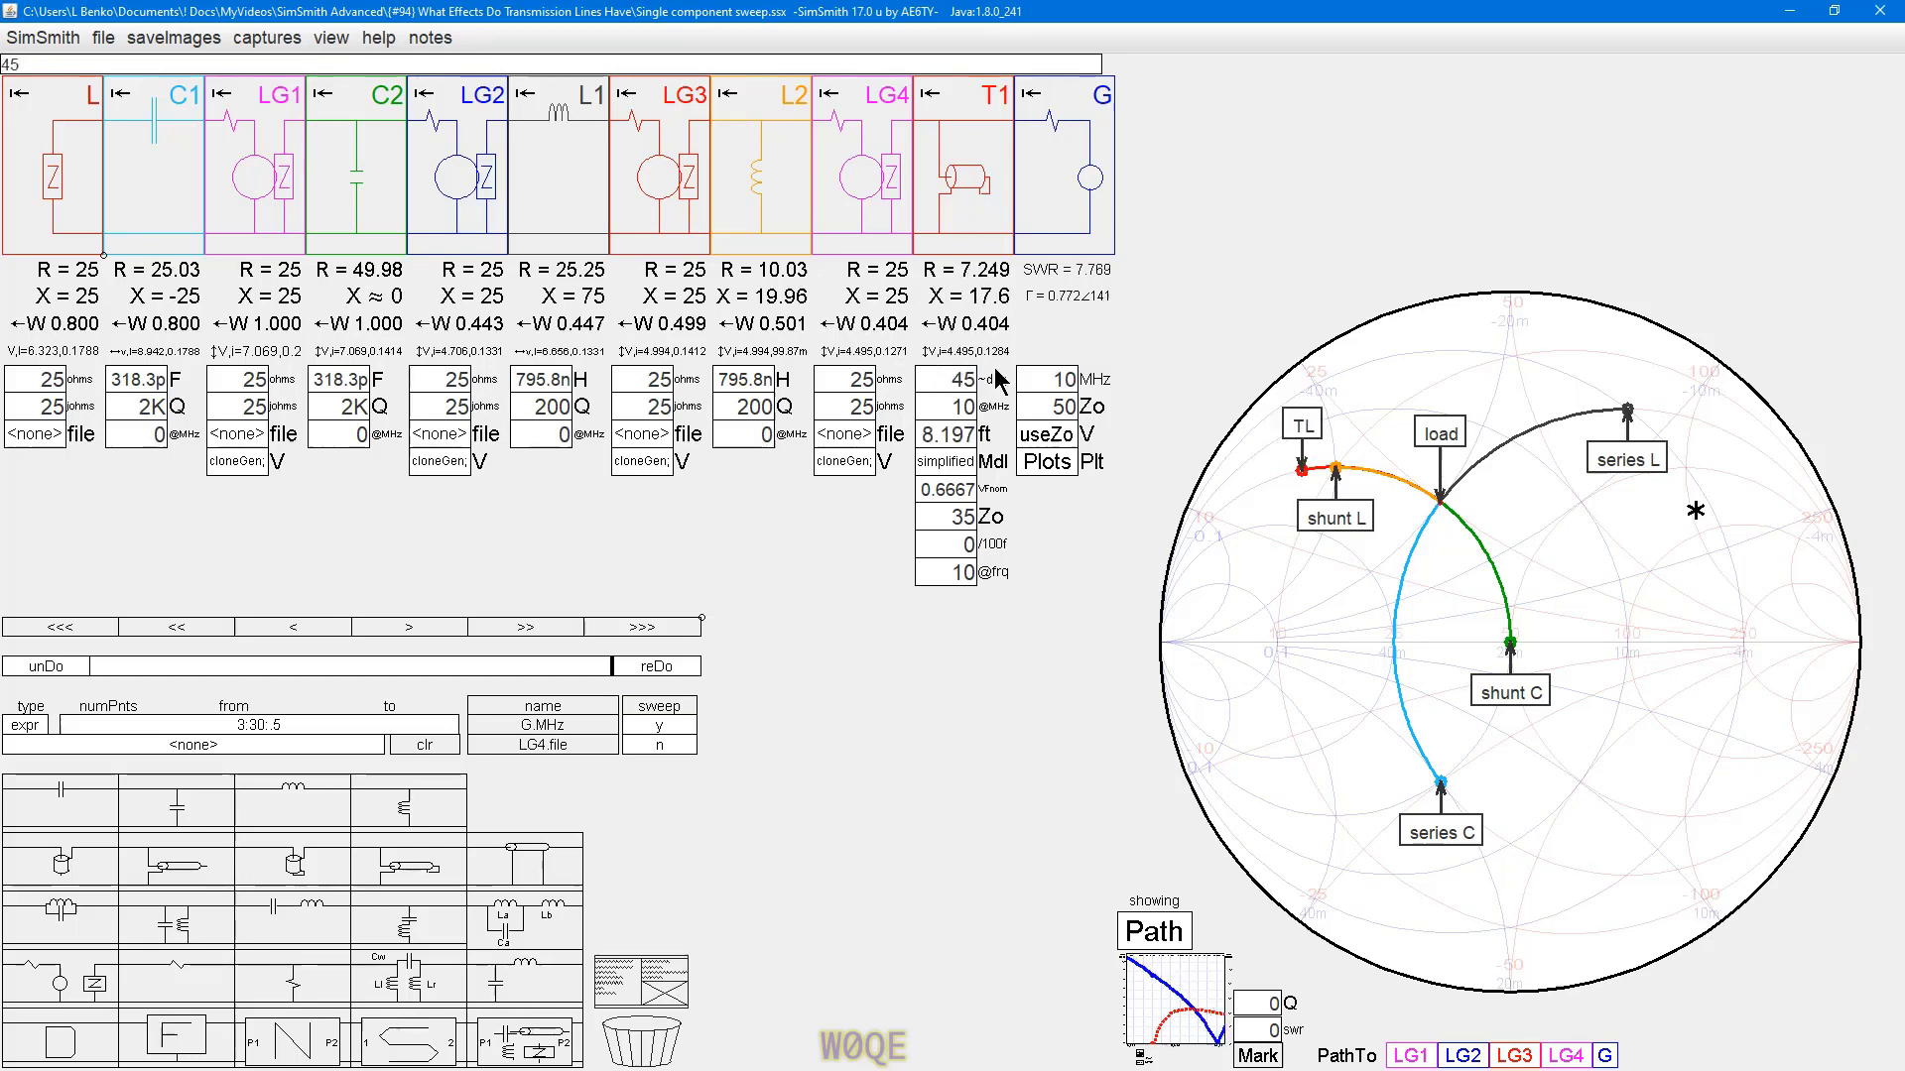
click(951, 516)
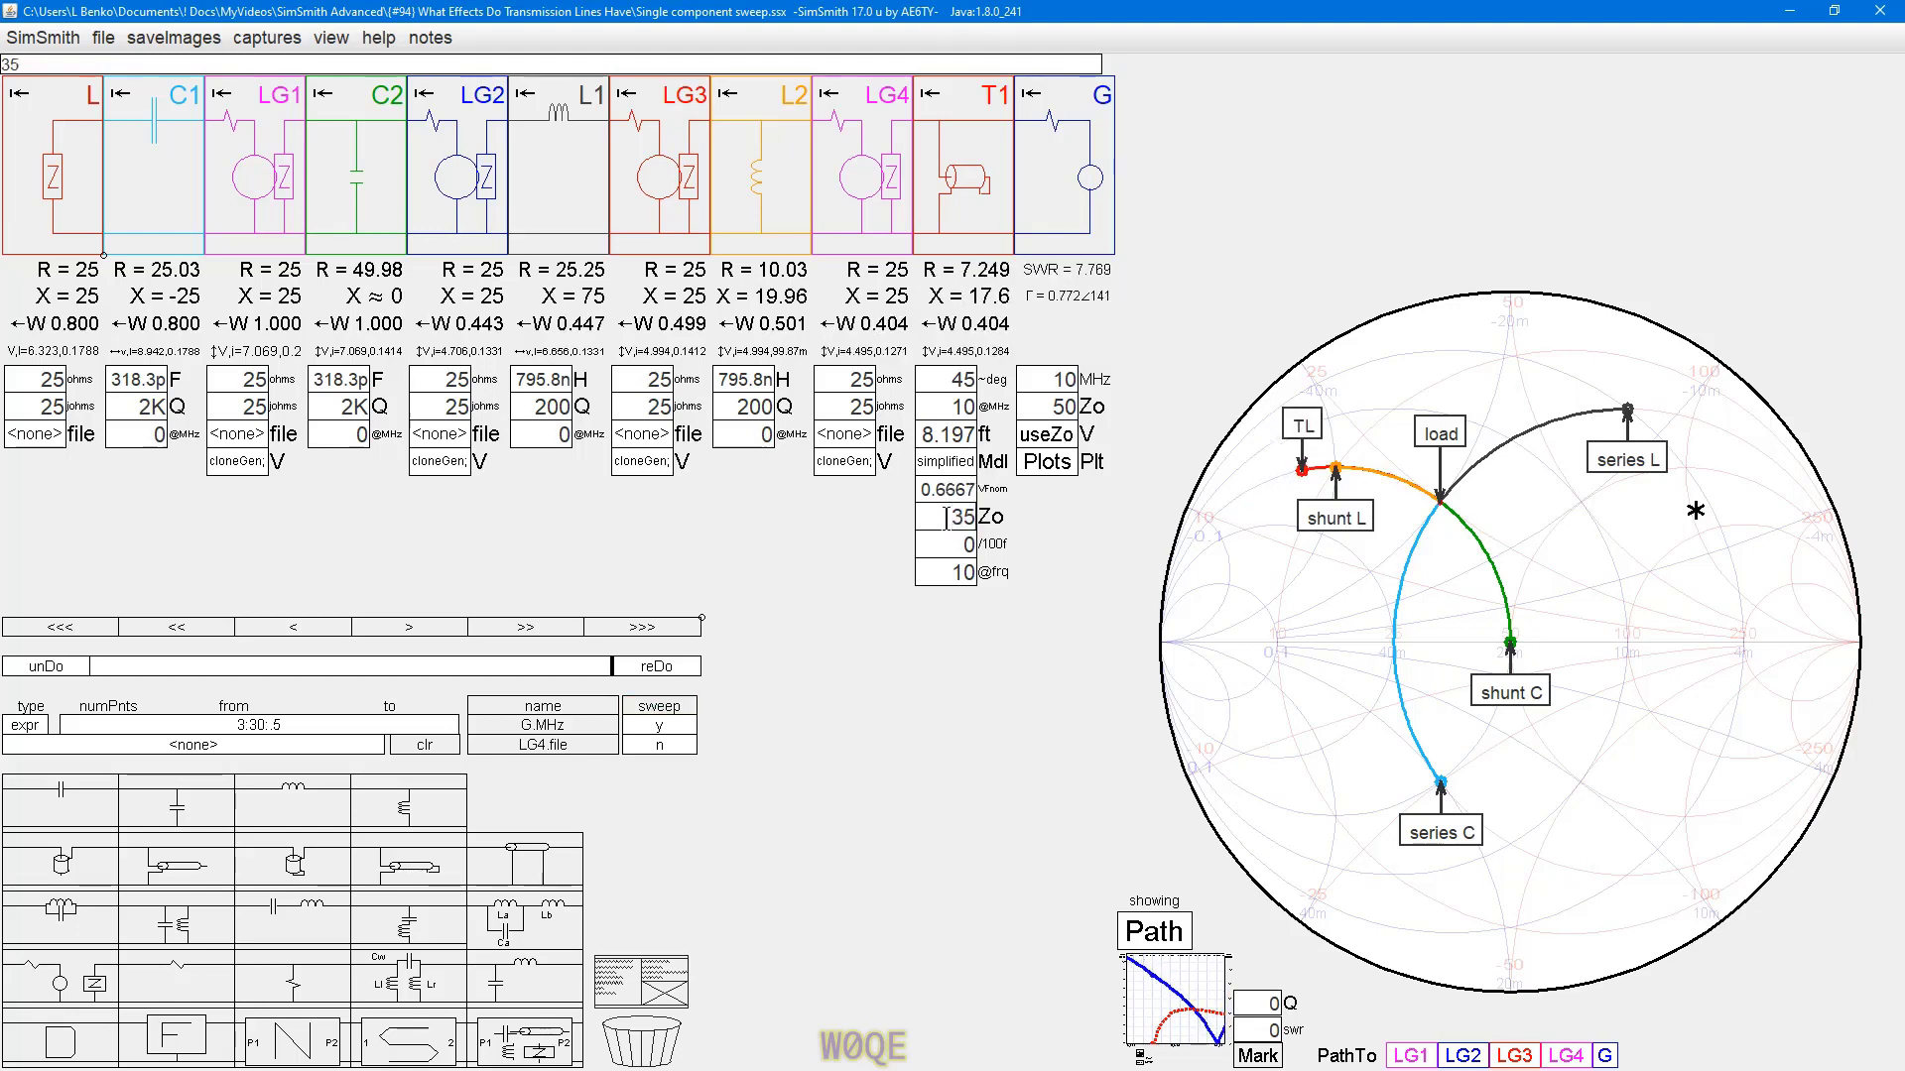
scroll(947, 517, down, 2)
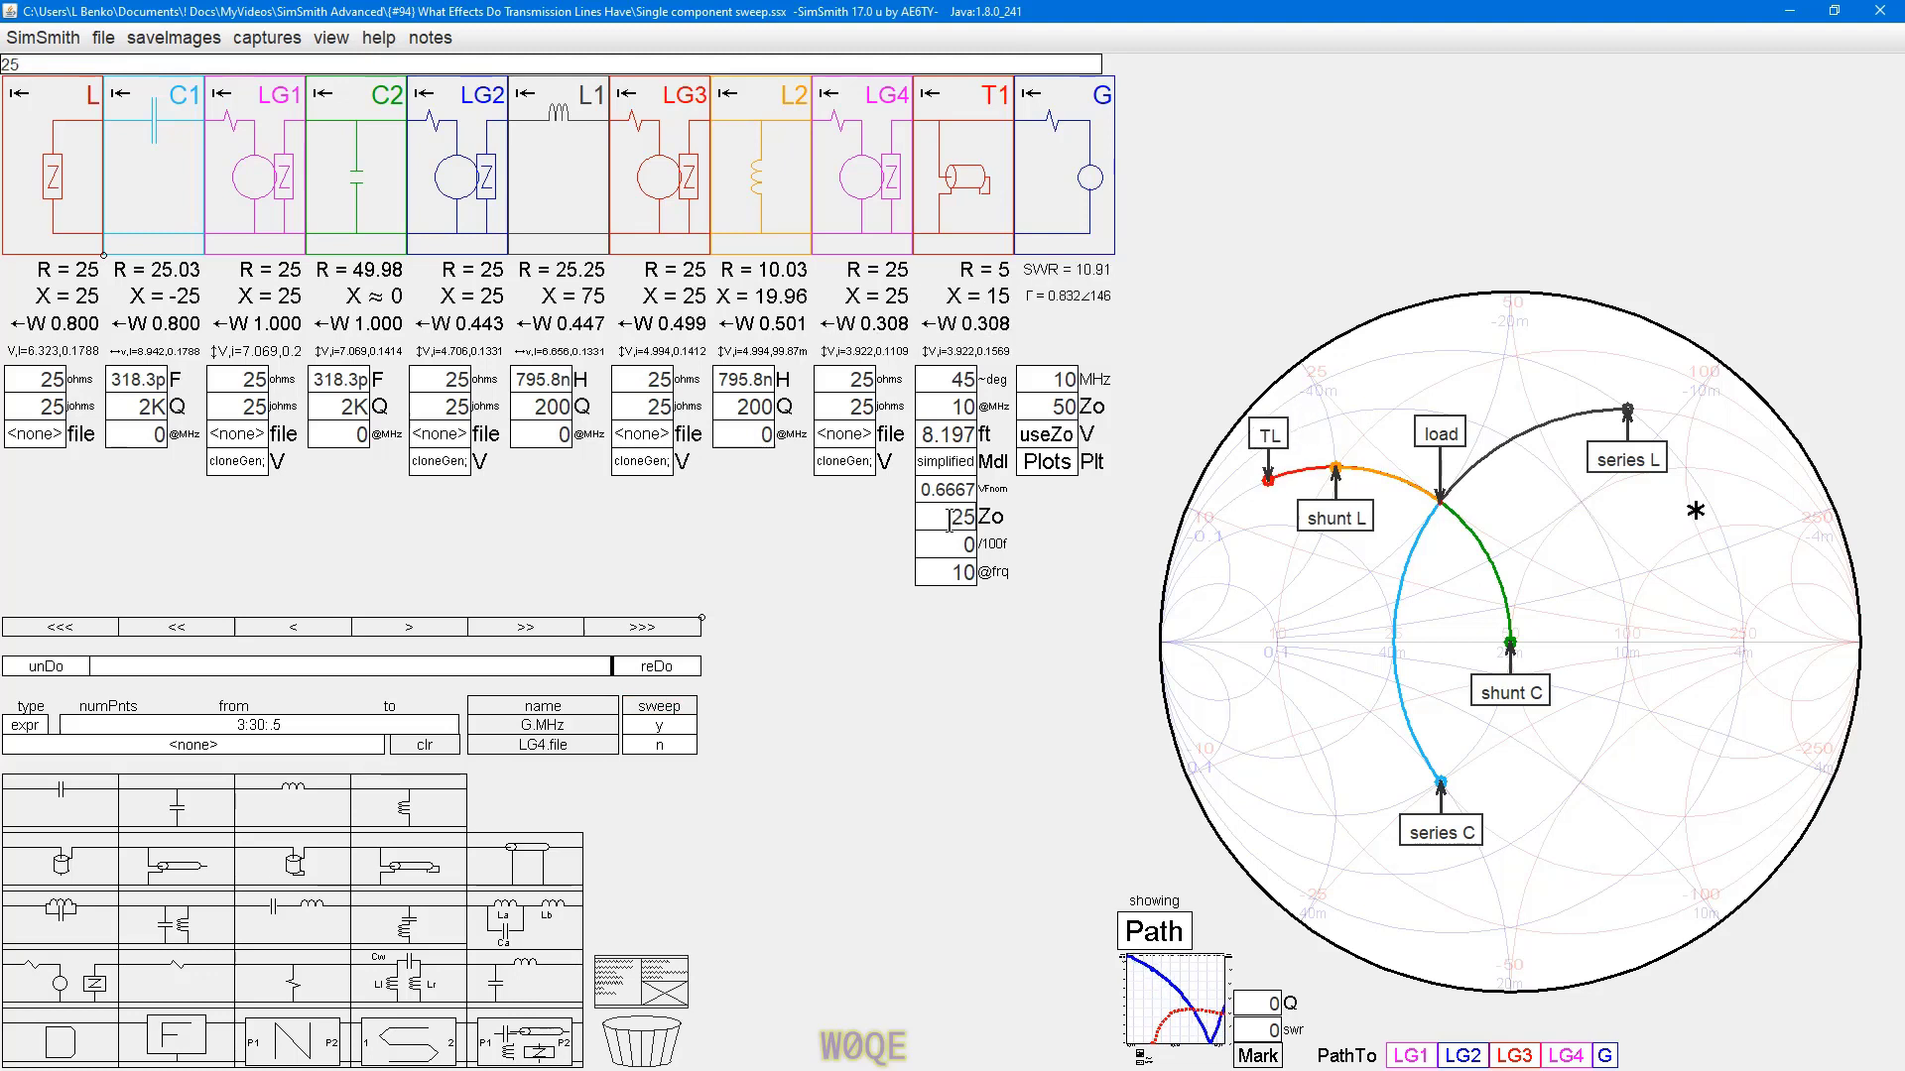
scroll(948, 517, up, 2)
scroll(947, 517, down, 1)
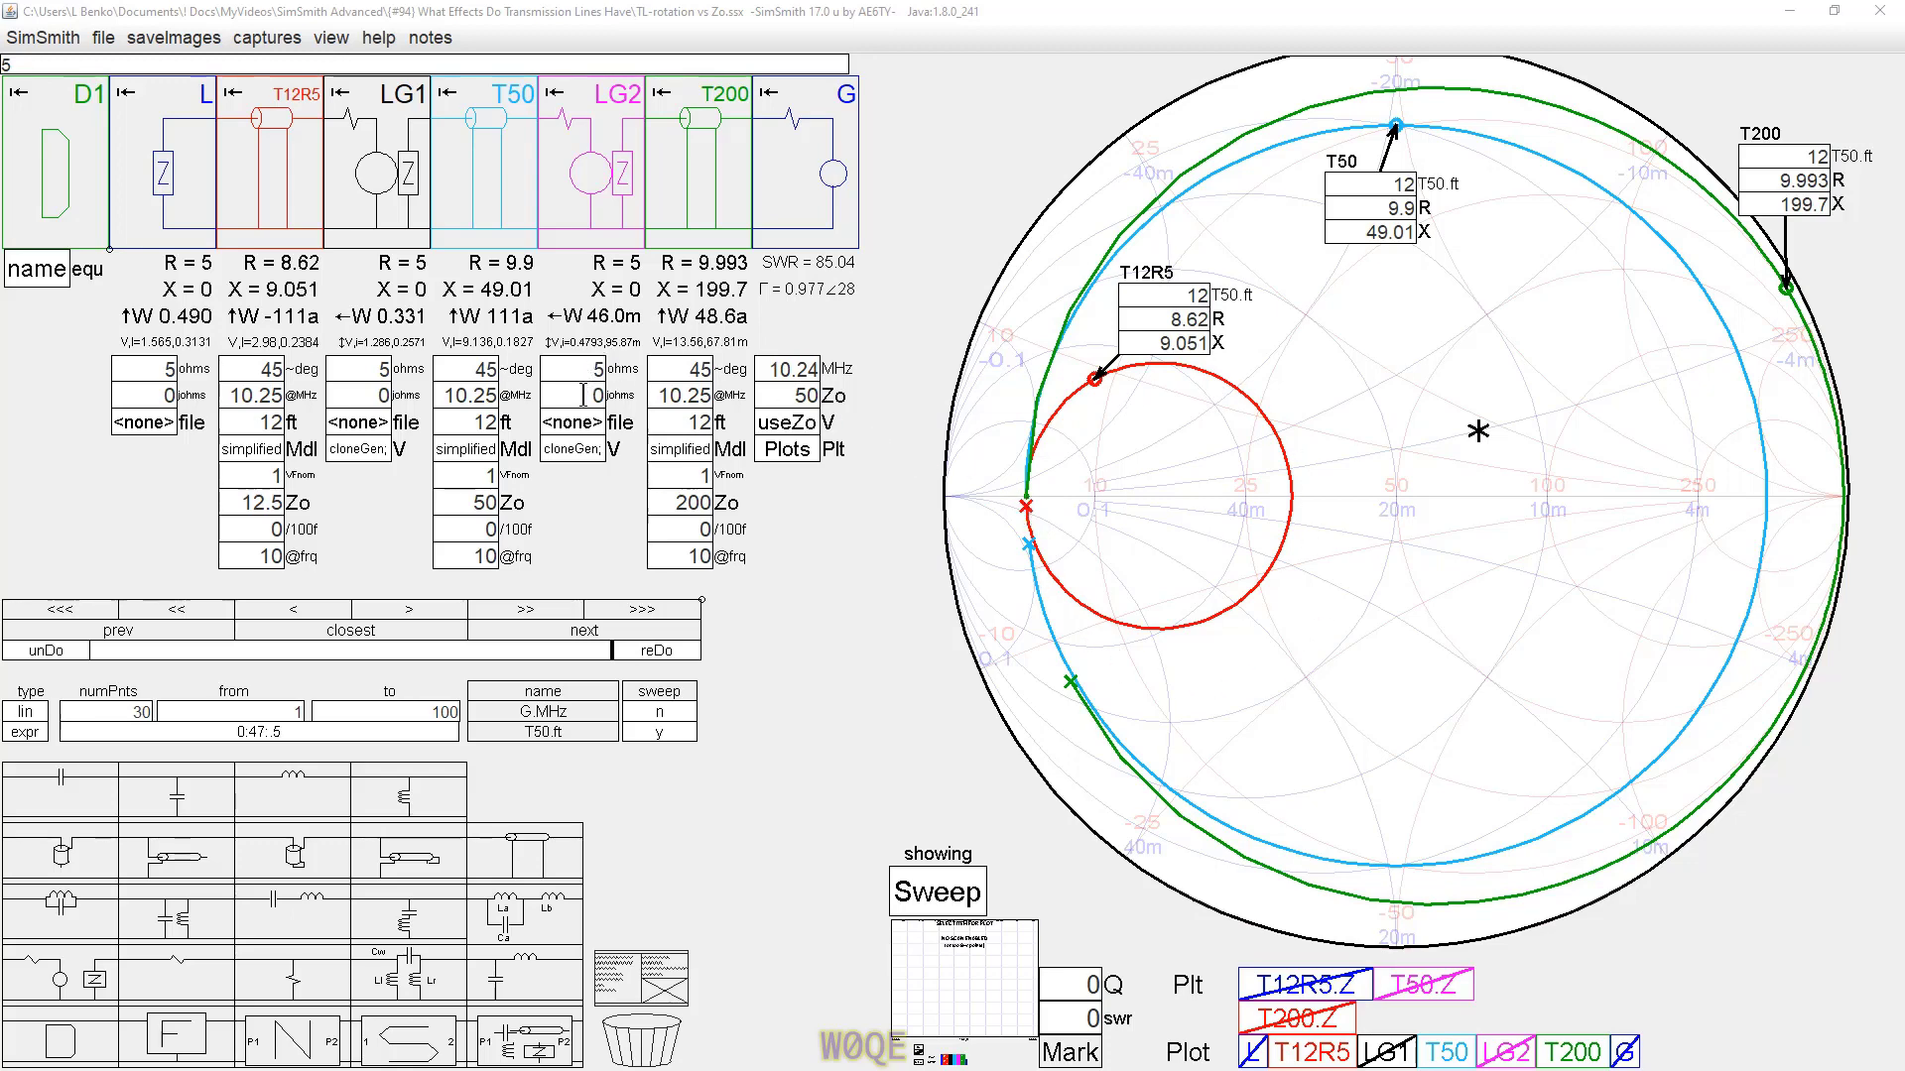
- Inspect the D1 equation linking the line lengths, then vary T50's length and return it to 12 ft
click(39, 268)
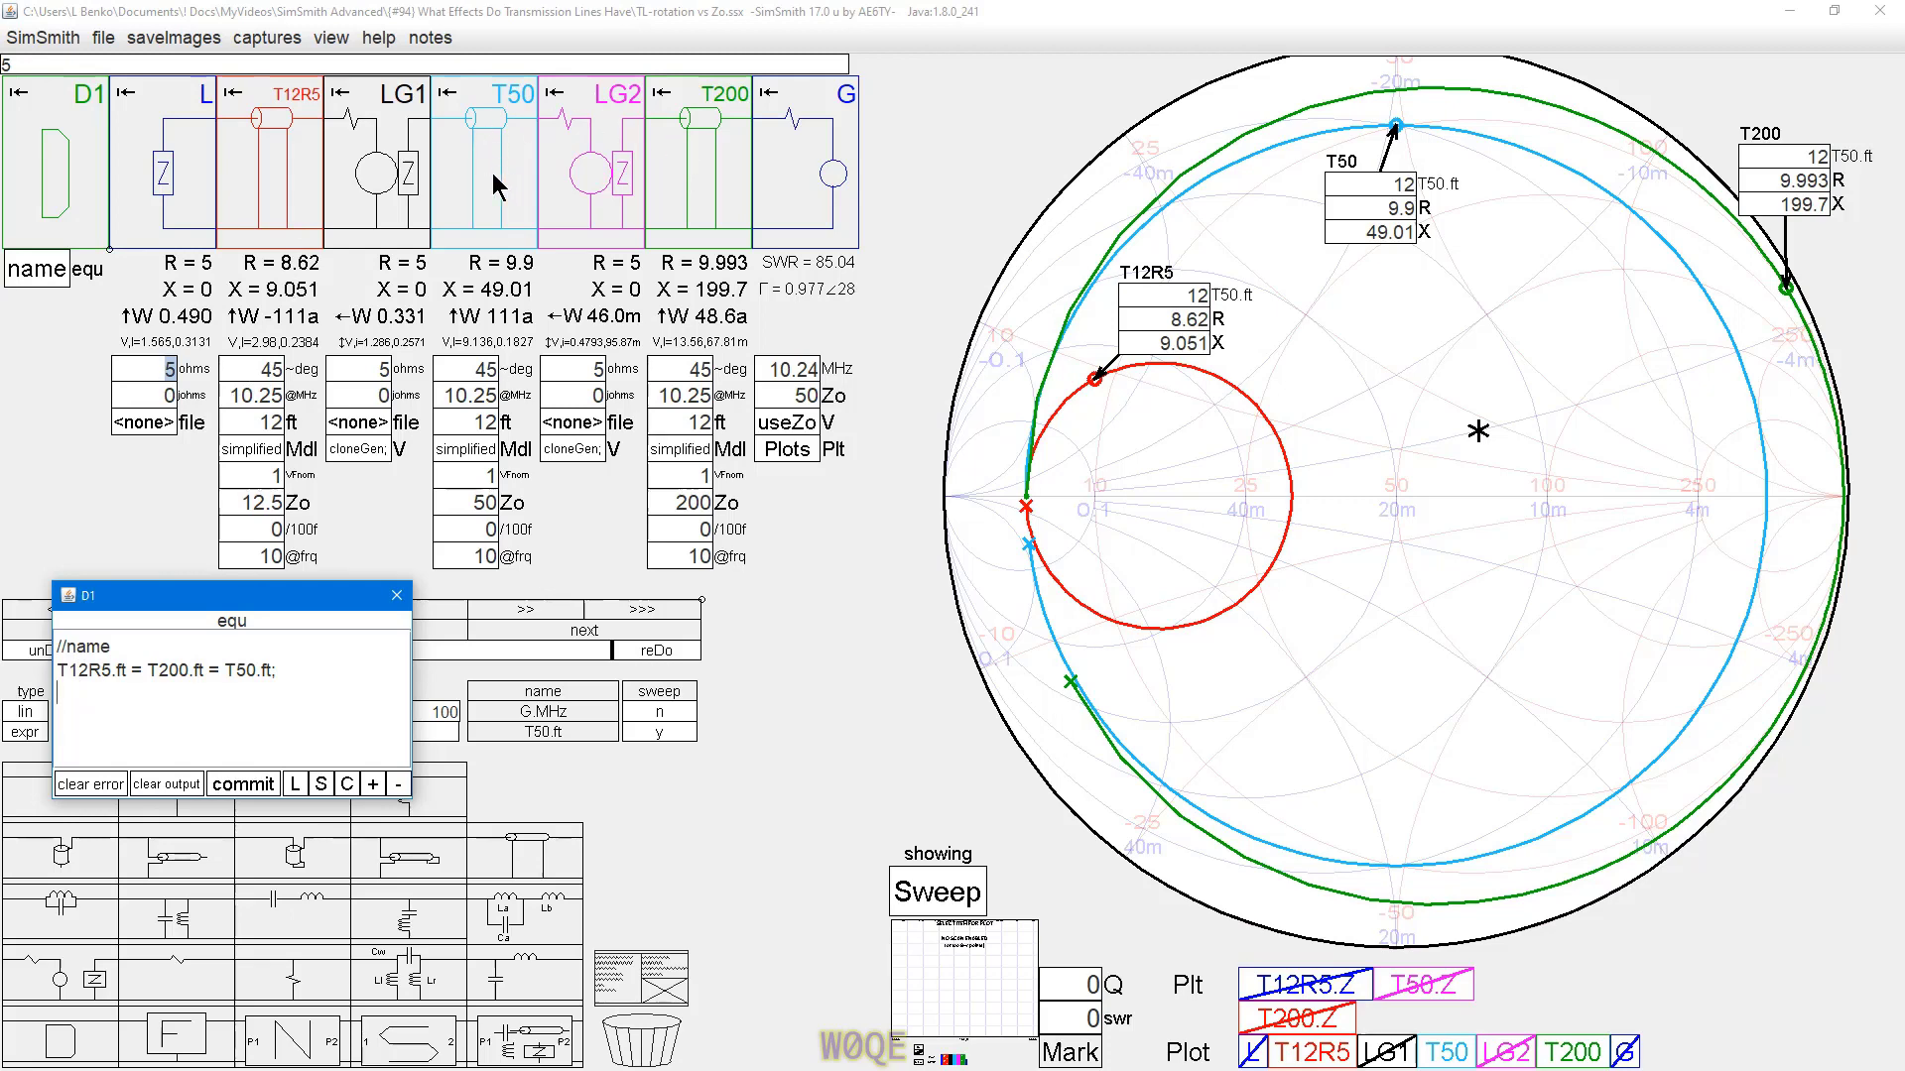
click(399, 597)
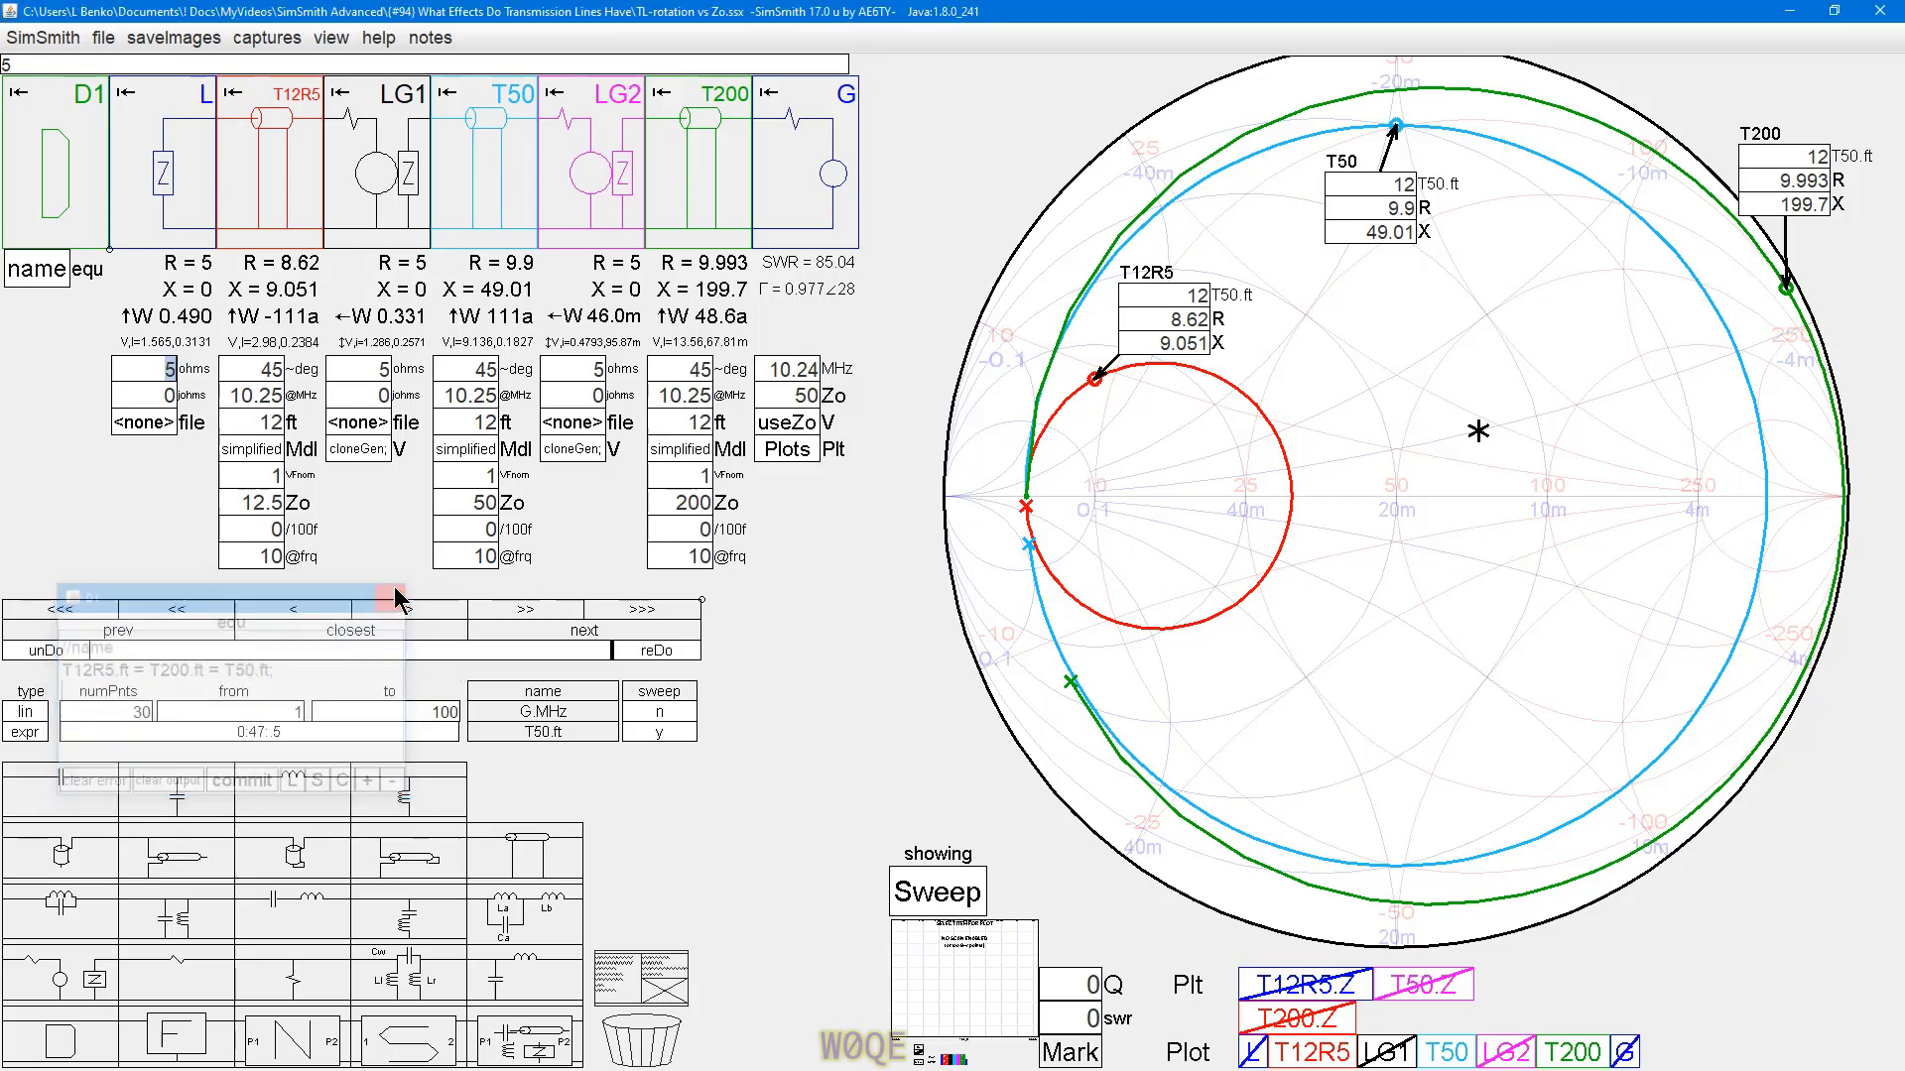
click(465, 421)
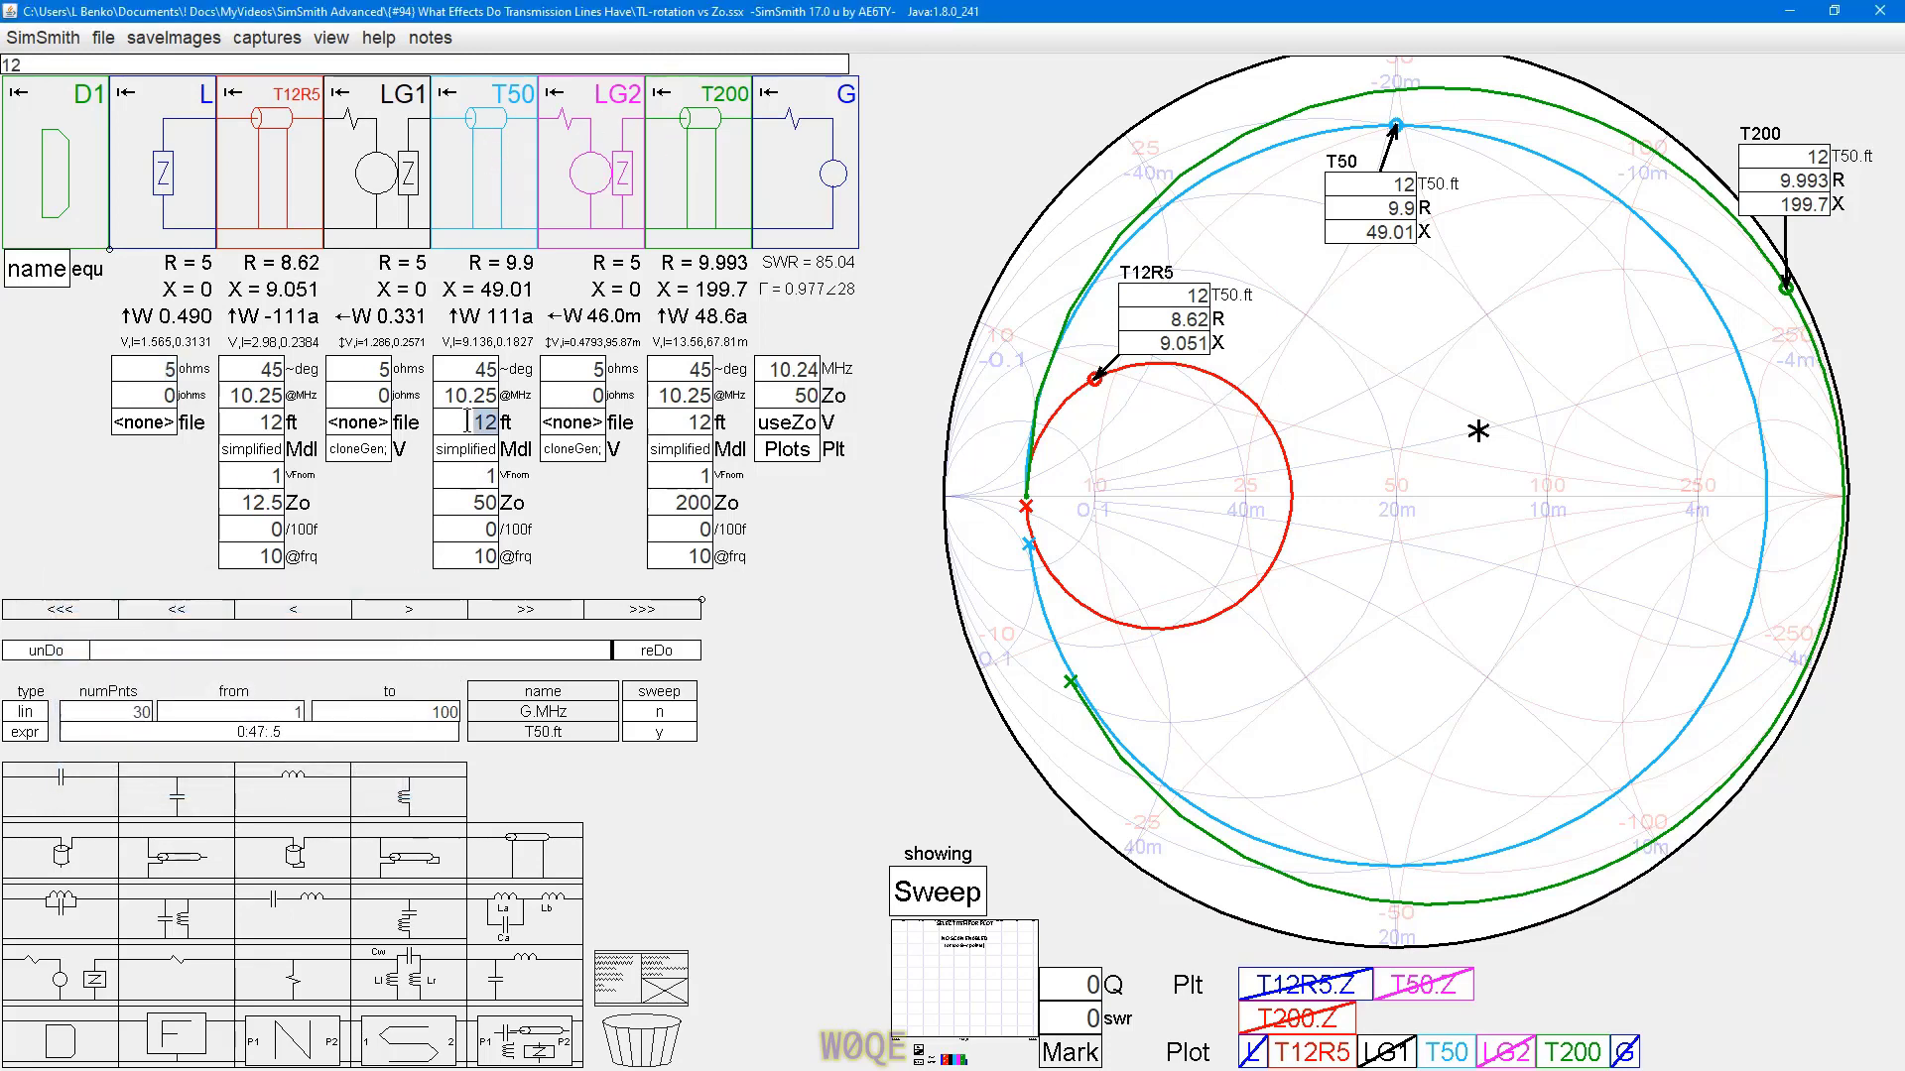
scroll(467, 422, down, 2)
scroll(467, 422, up, 7)
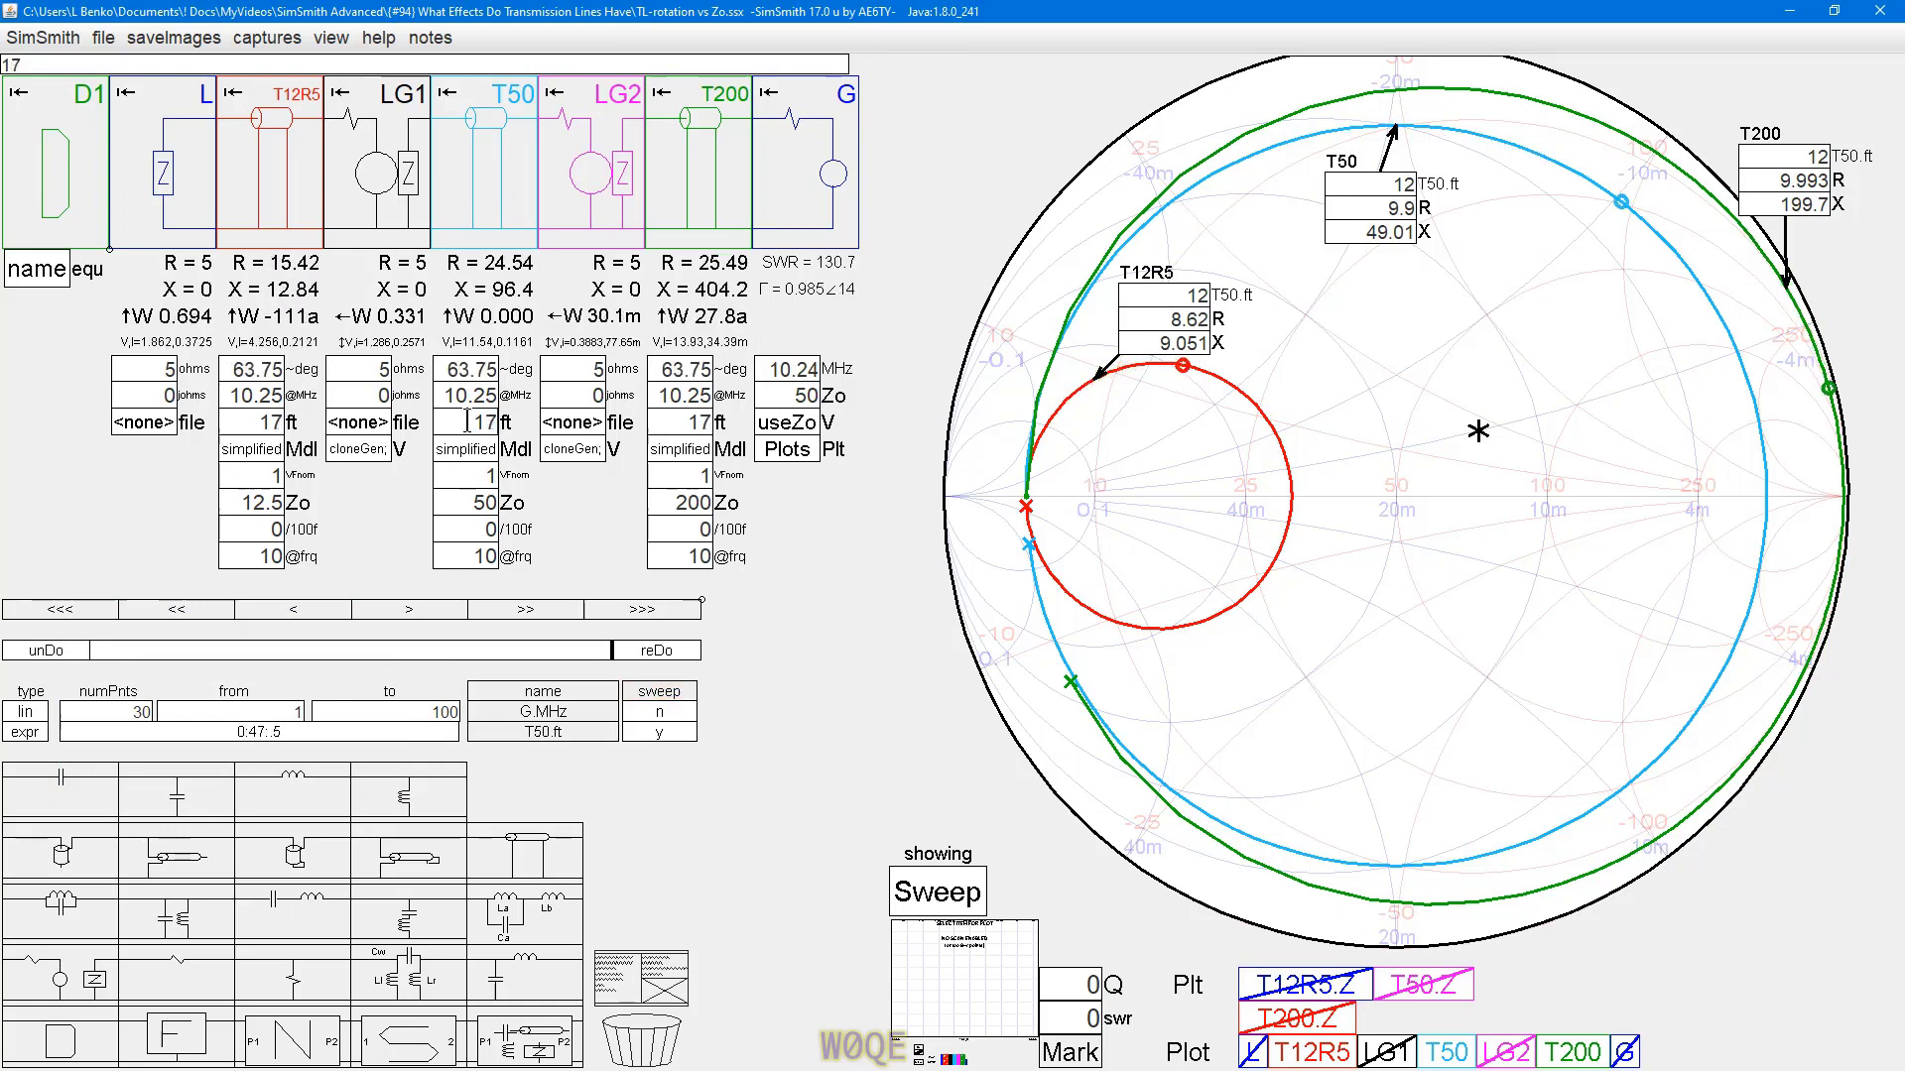
scroll(468, 422, down, 5)
scroll(467, 422, up, 2)
scroll(467, 421, down, 1)
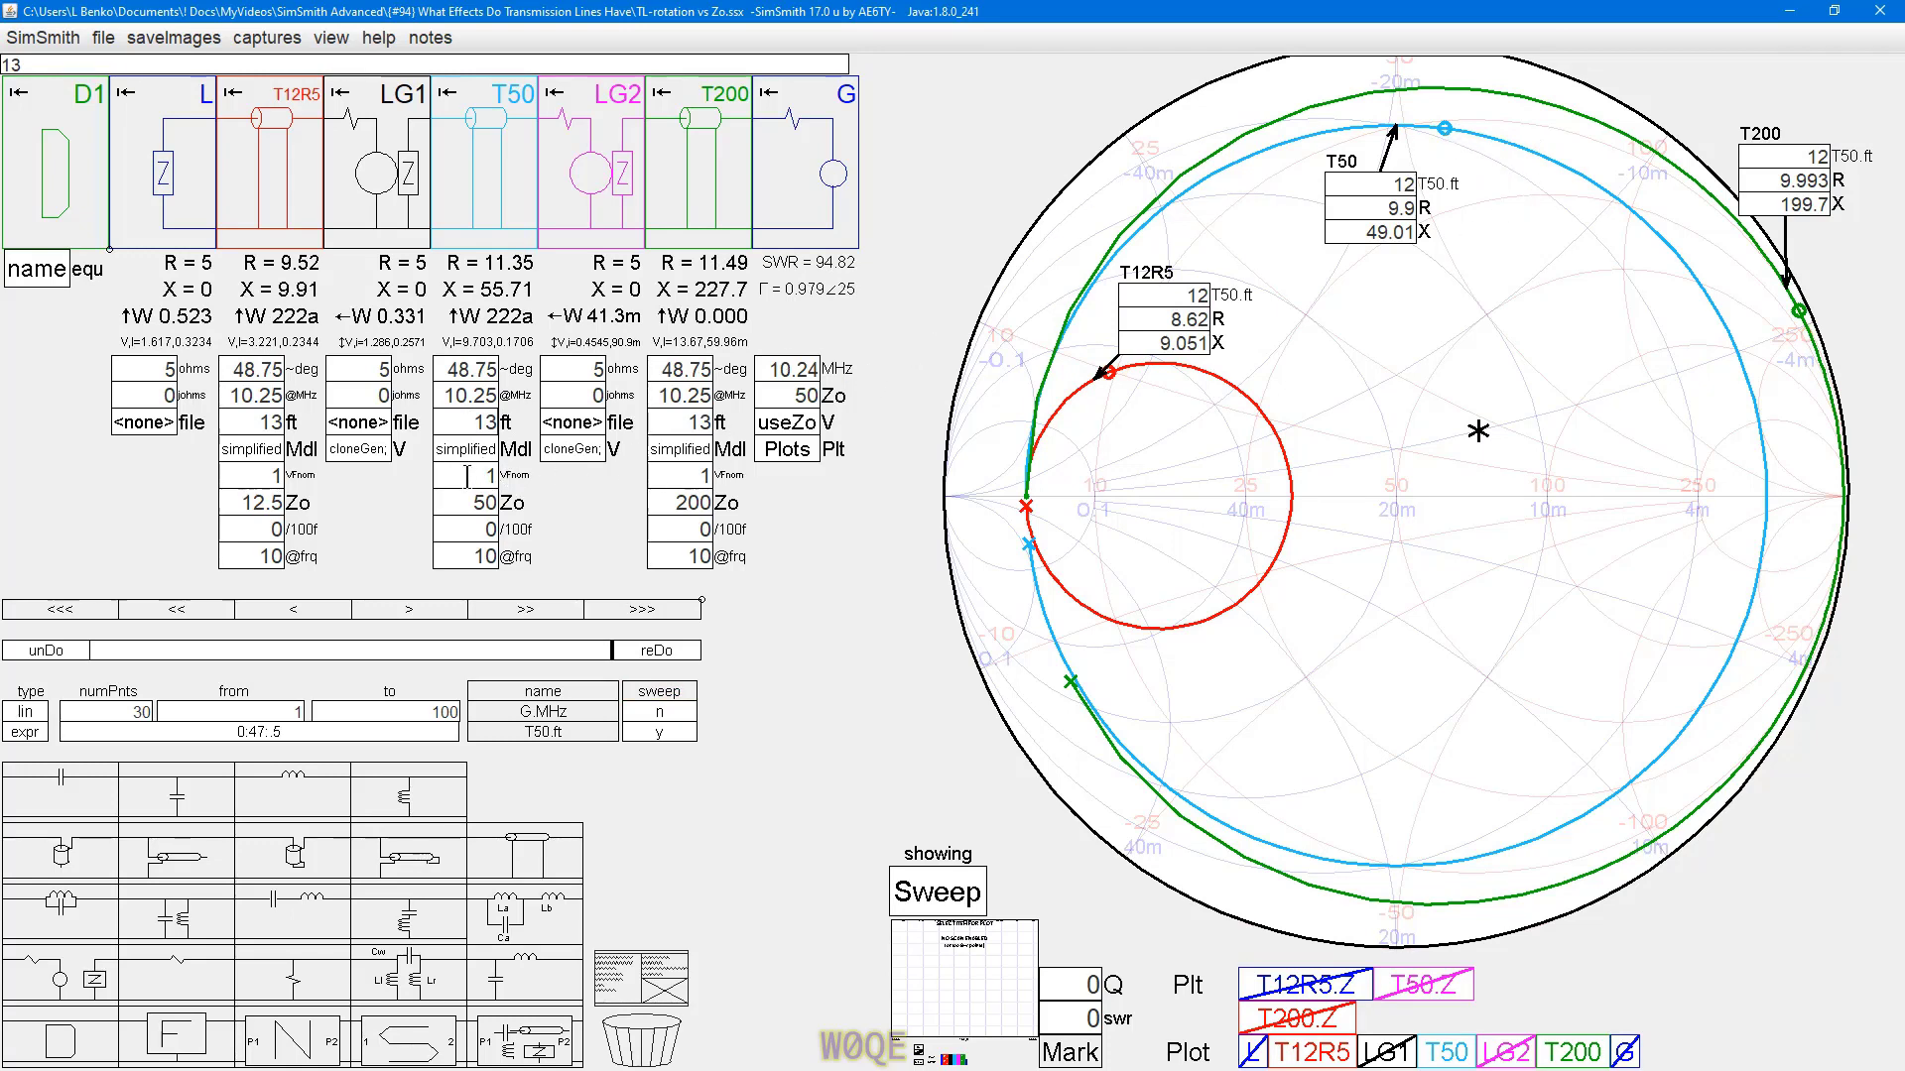
scroll(466, 421, down, 1)
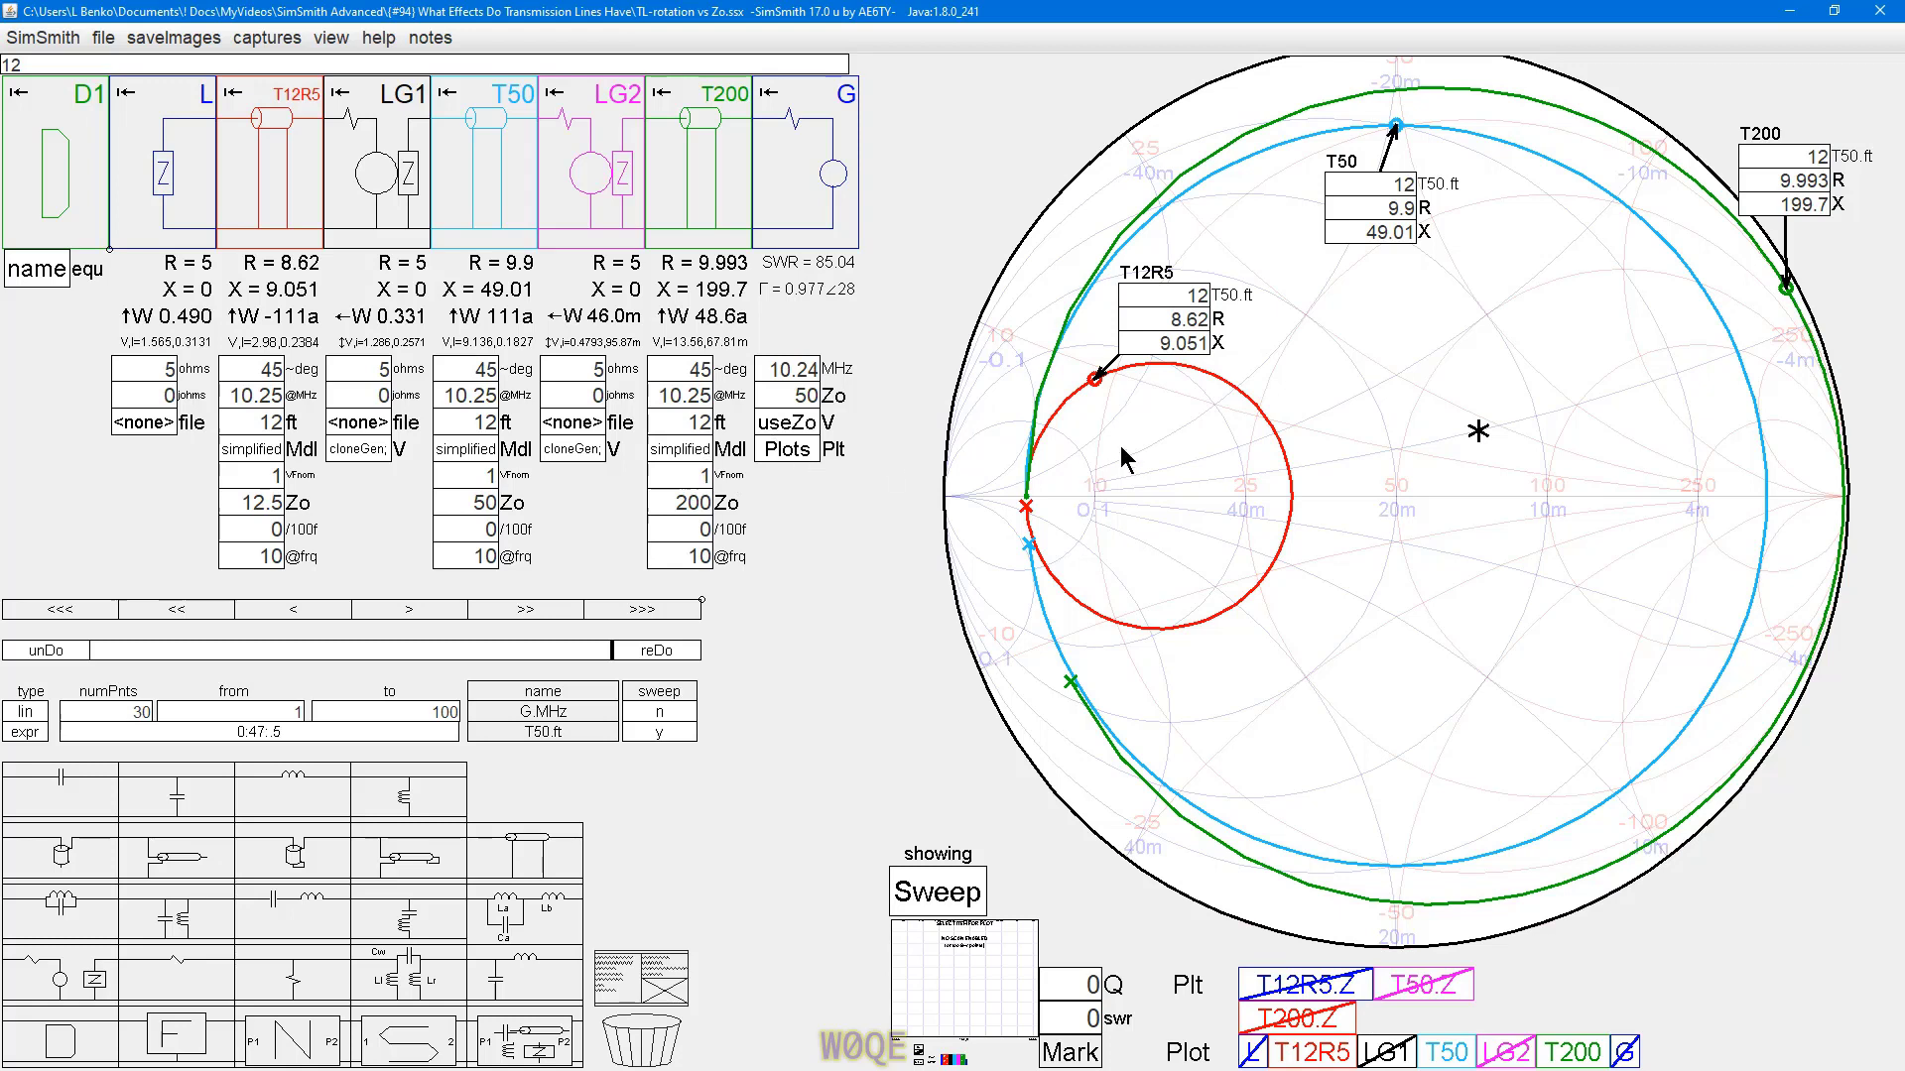
- View the Plt script, then turn off the T12R5, T50 and T200 traces
click(788, 449)
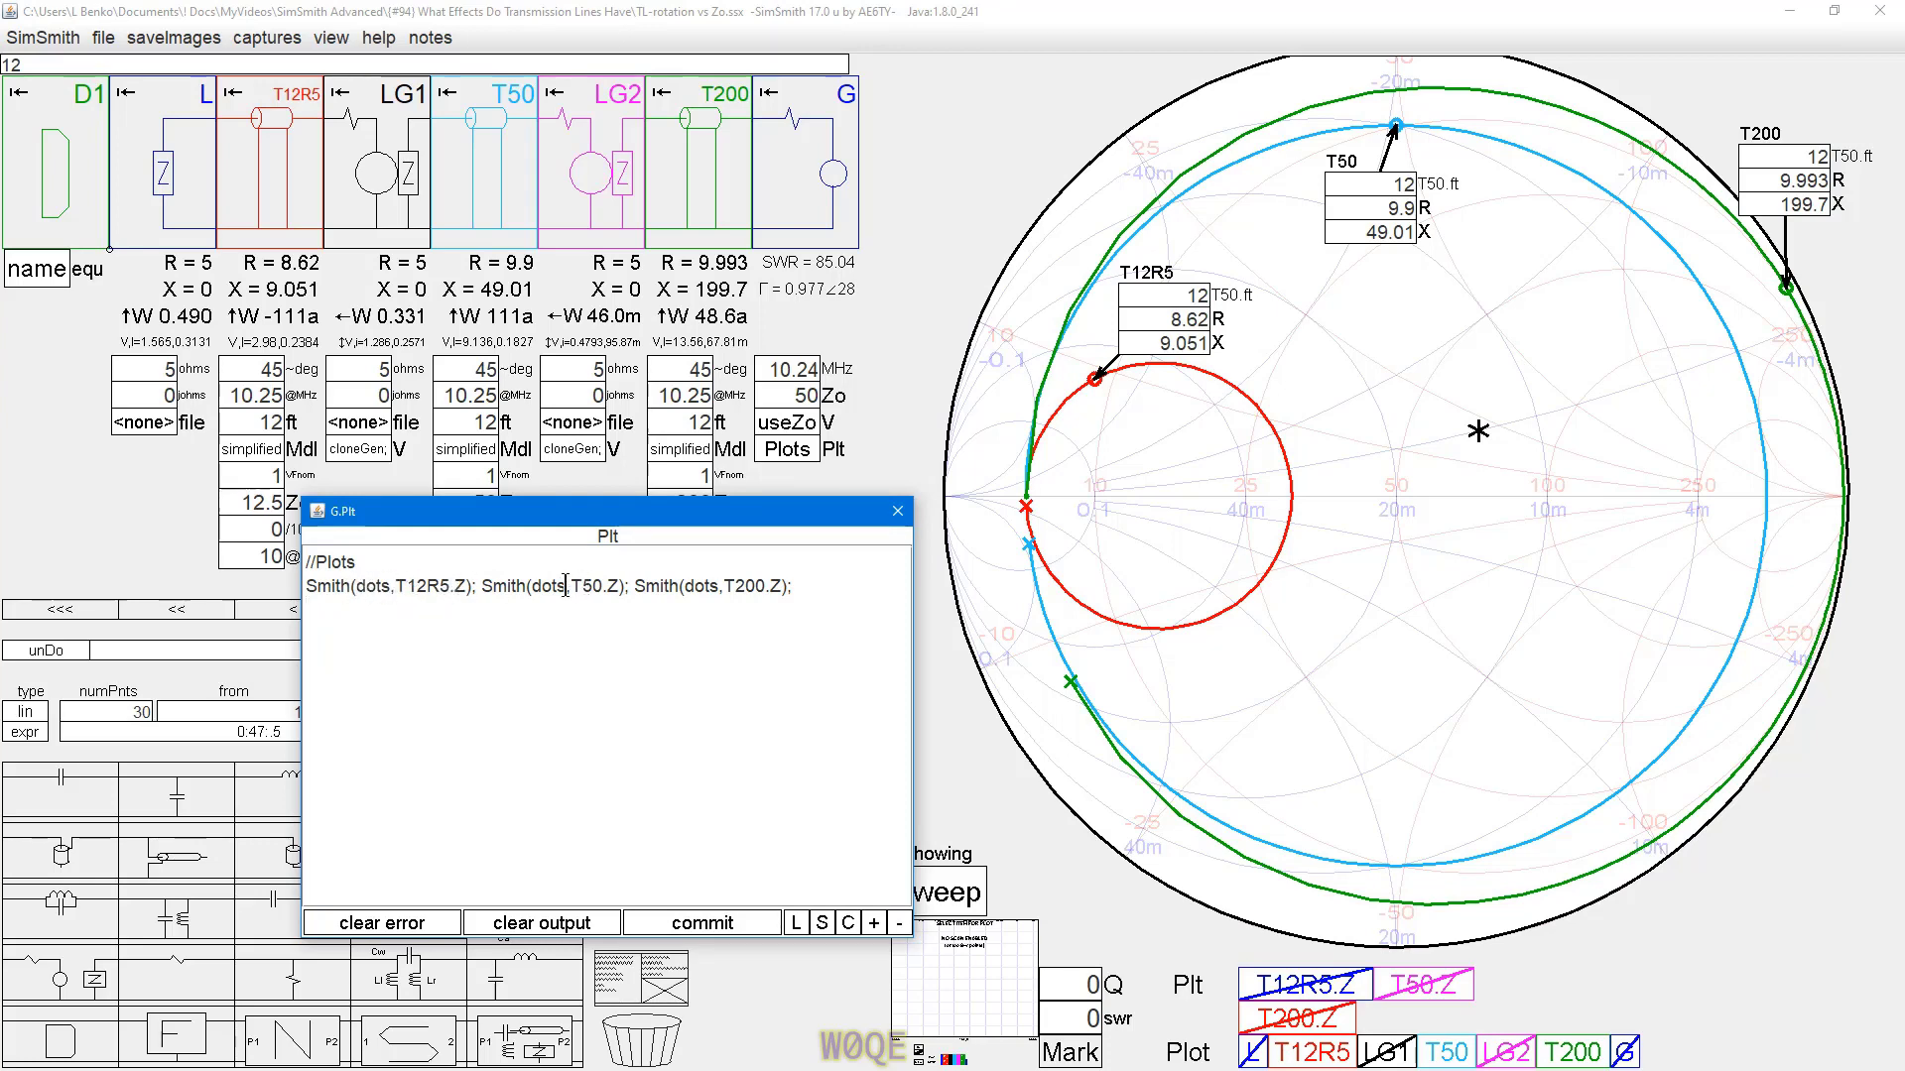
click(898, 512)
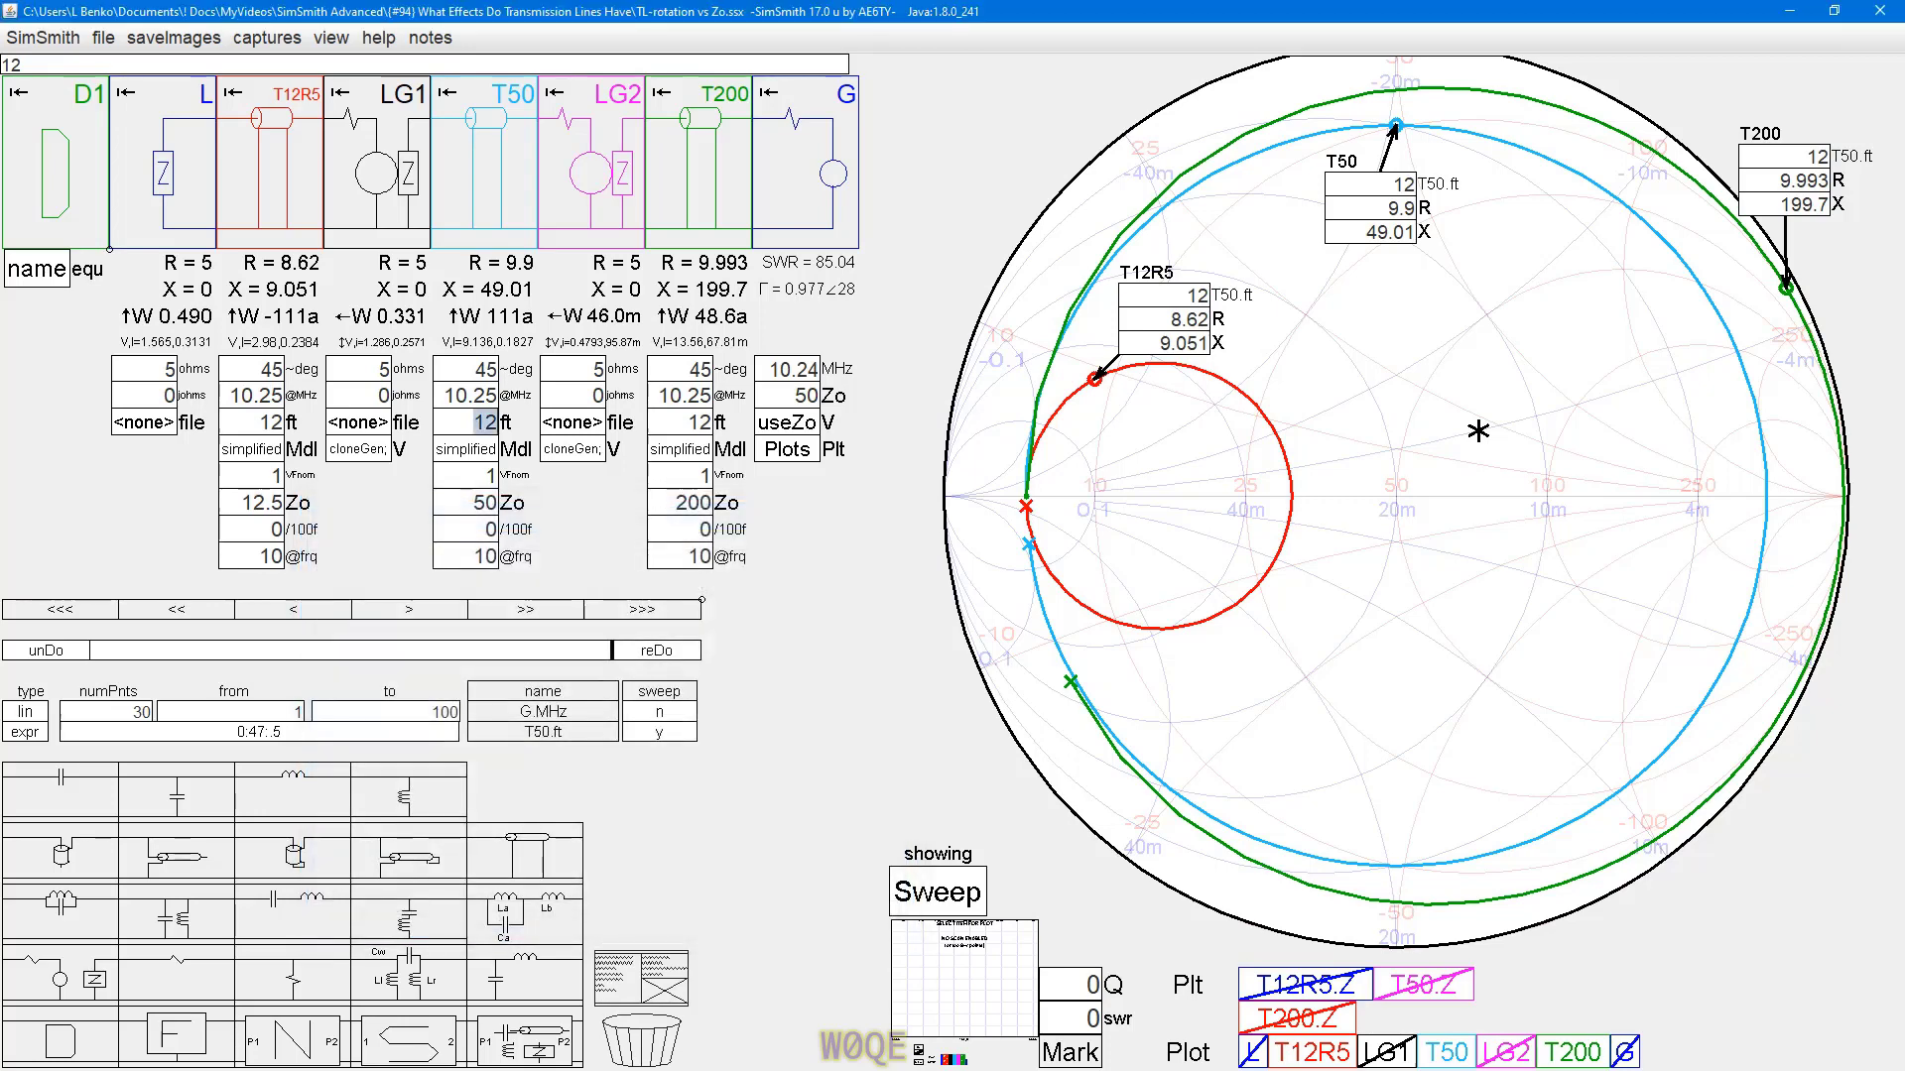
click(1311, 1051)
click(1448, 1055)
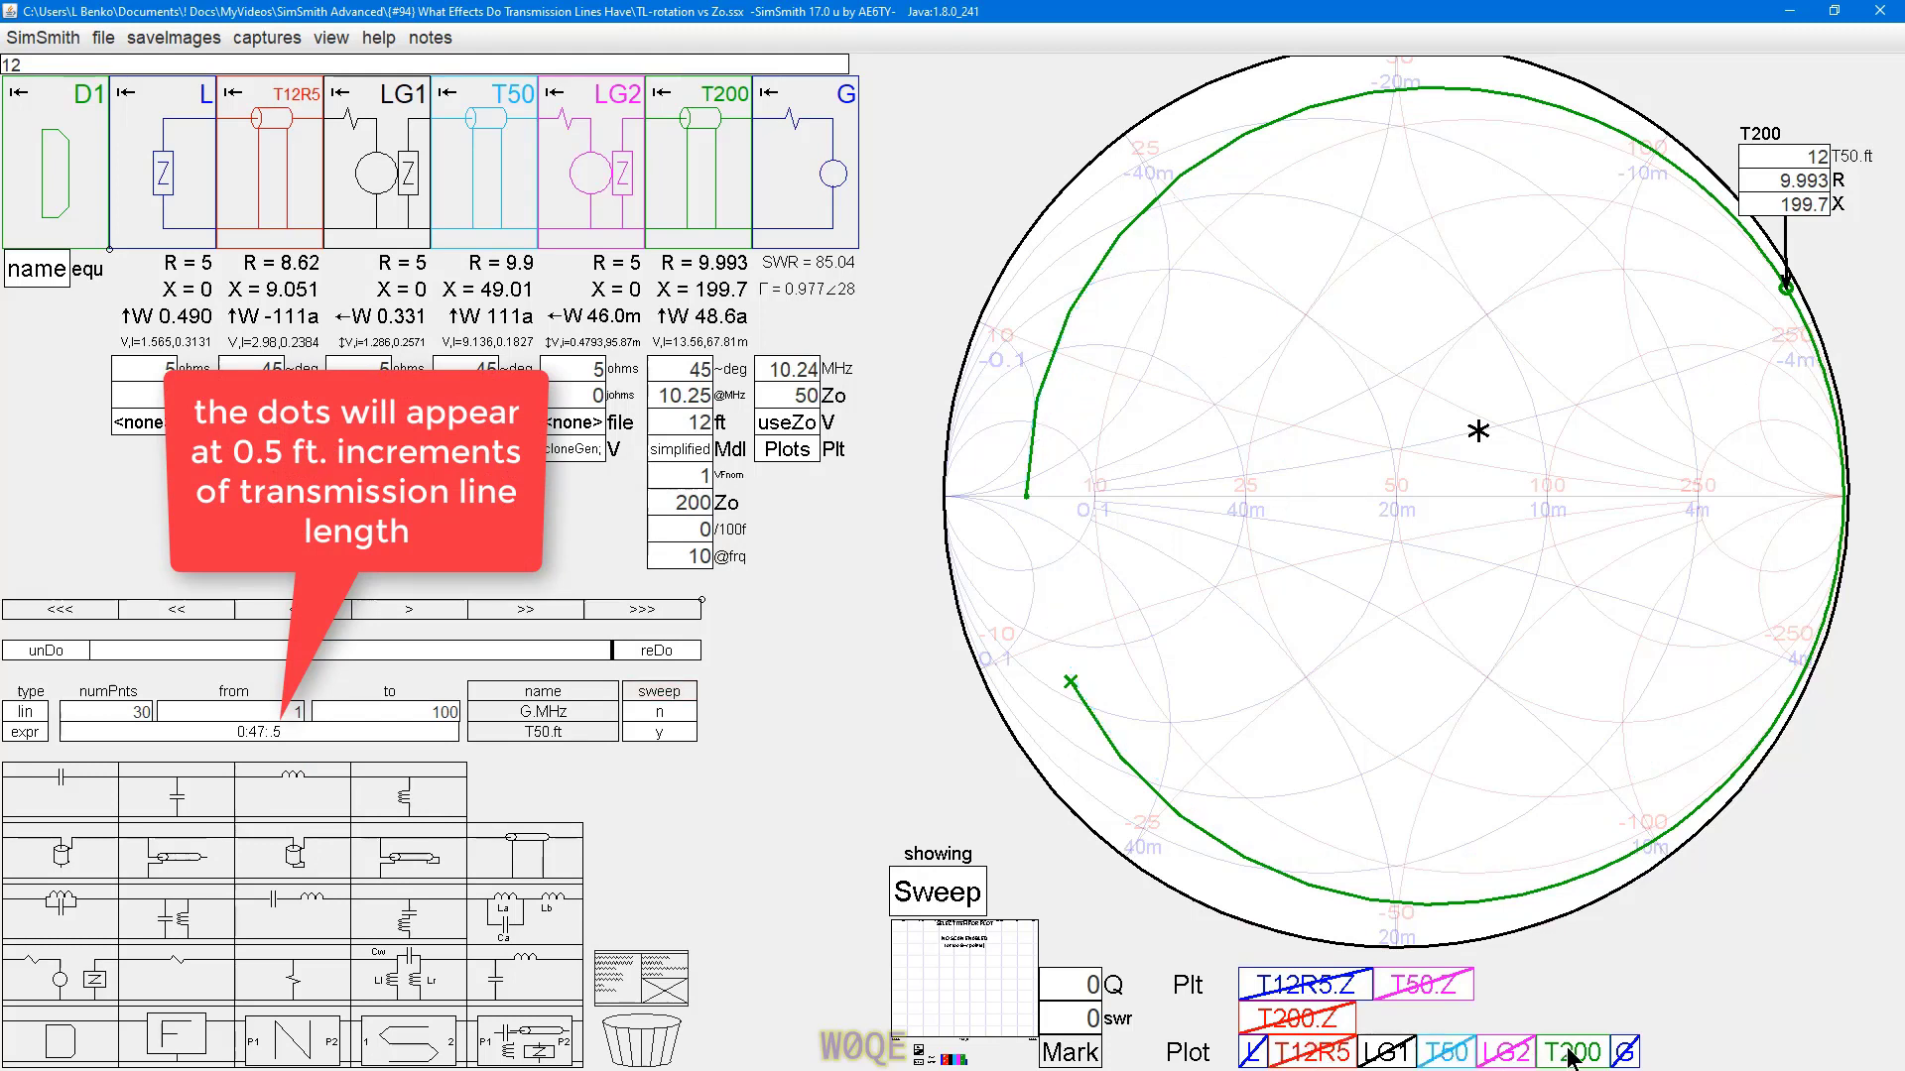
click(1559, 1055)
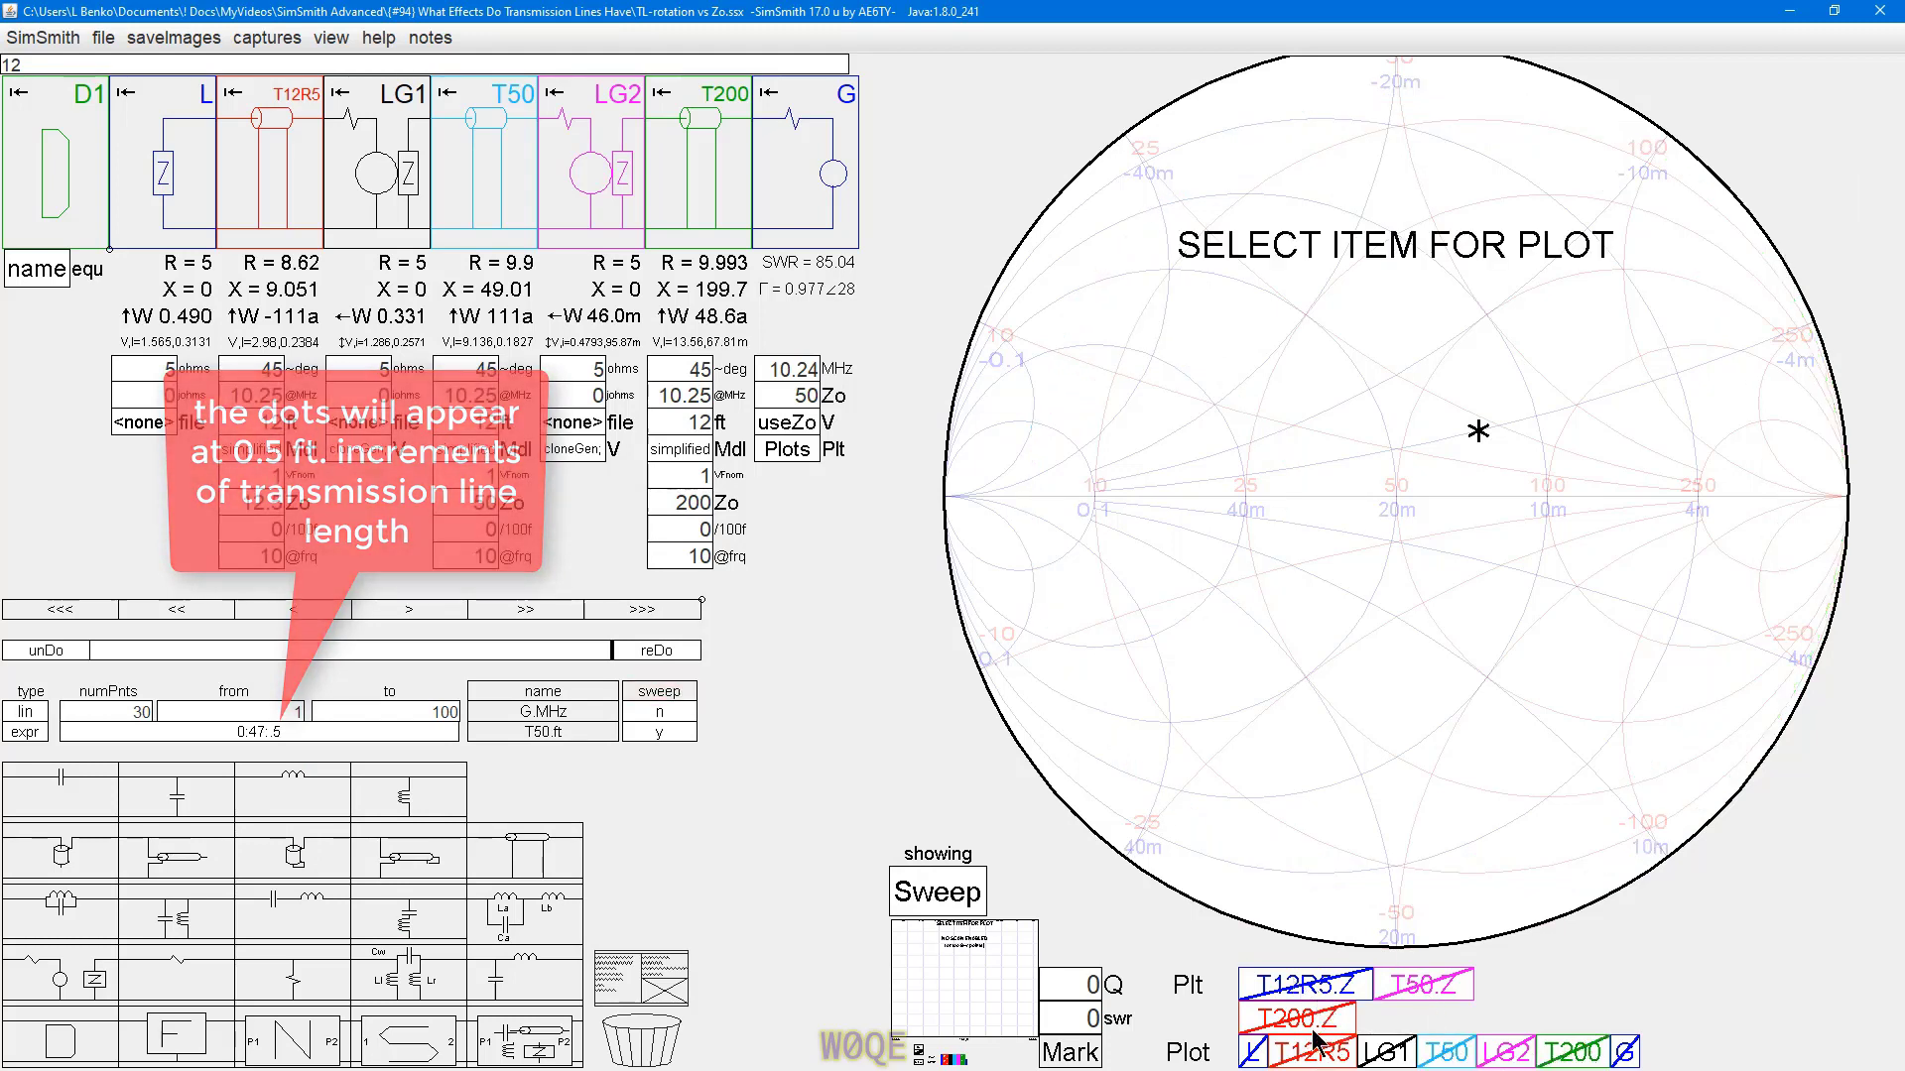
- Show the T50.Z, T12R5.Z and T200.Z impedance dot plots on the chart
click(1425, 990)
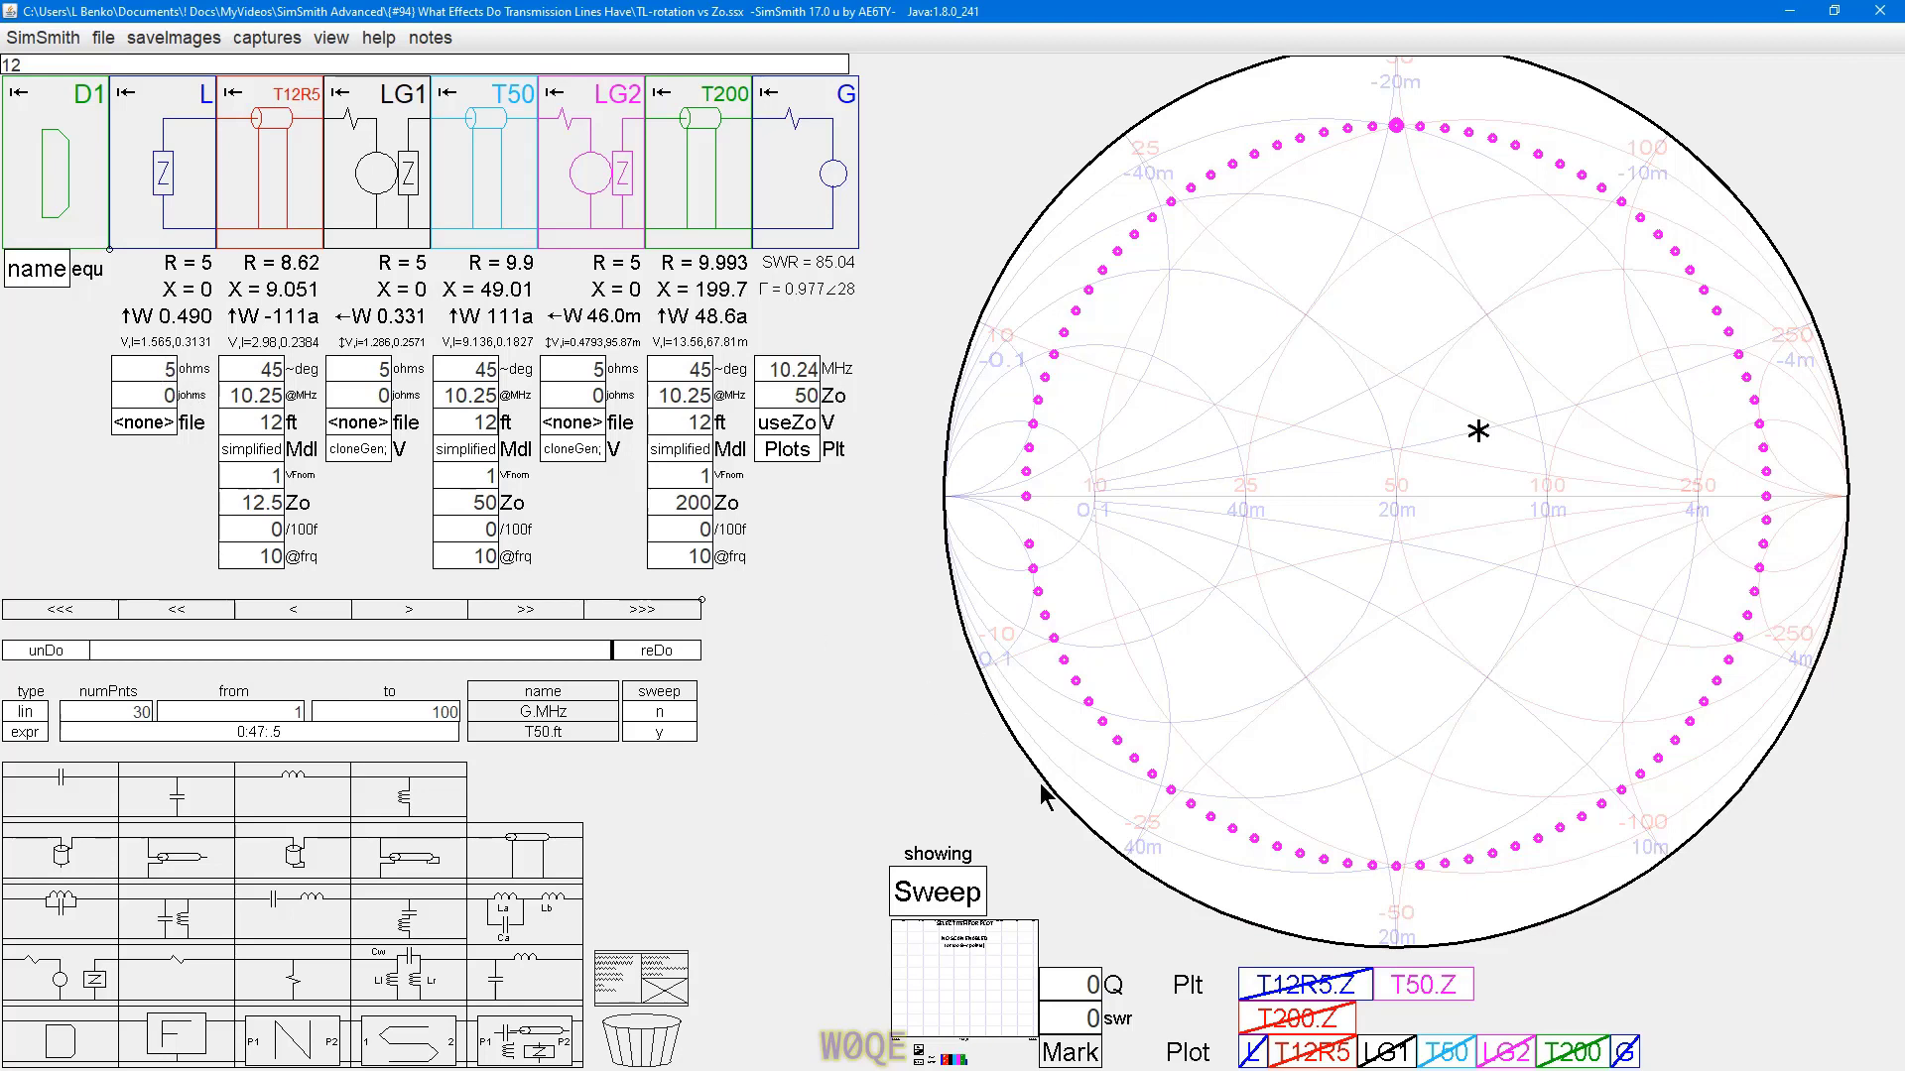
click(1309, 997)
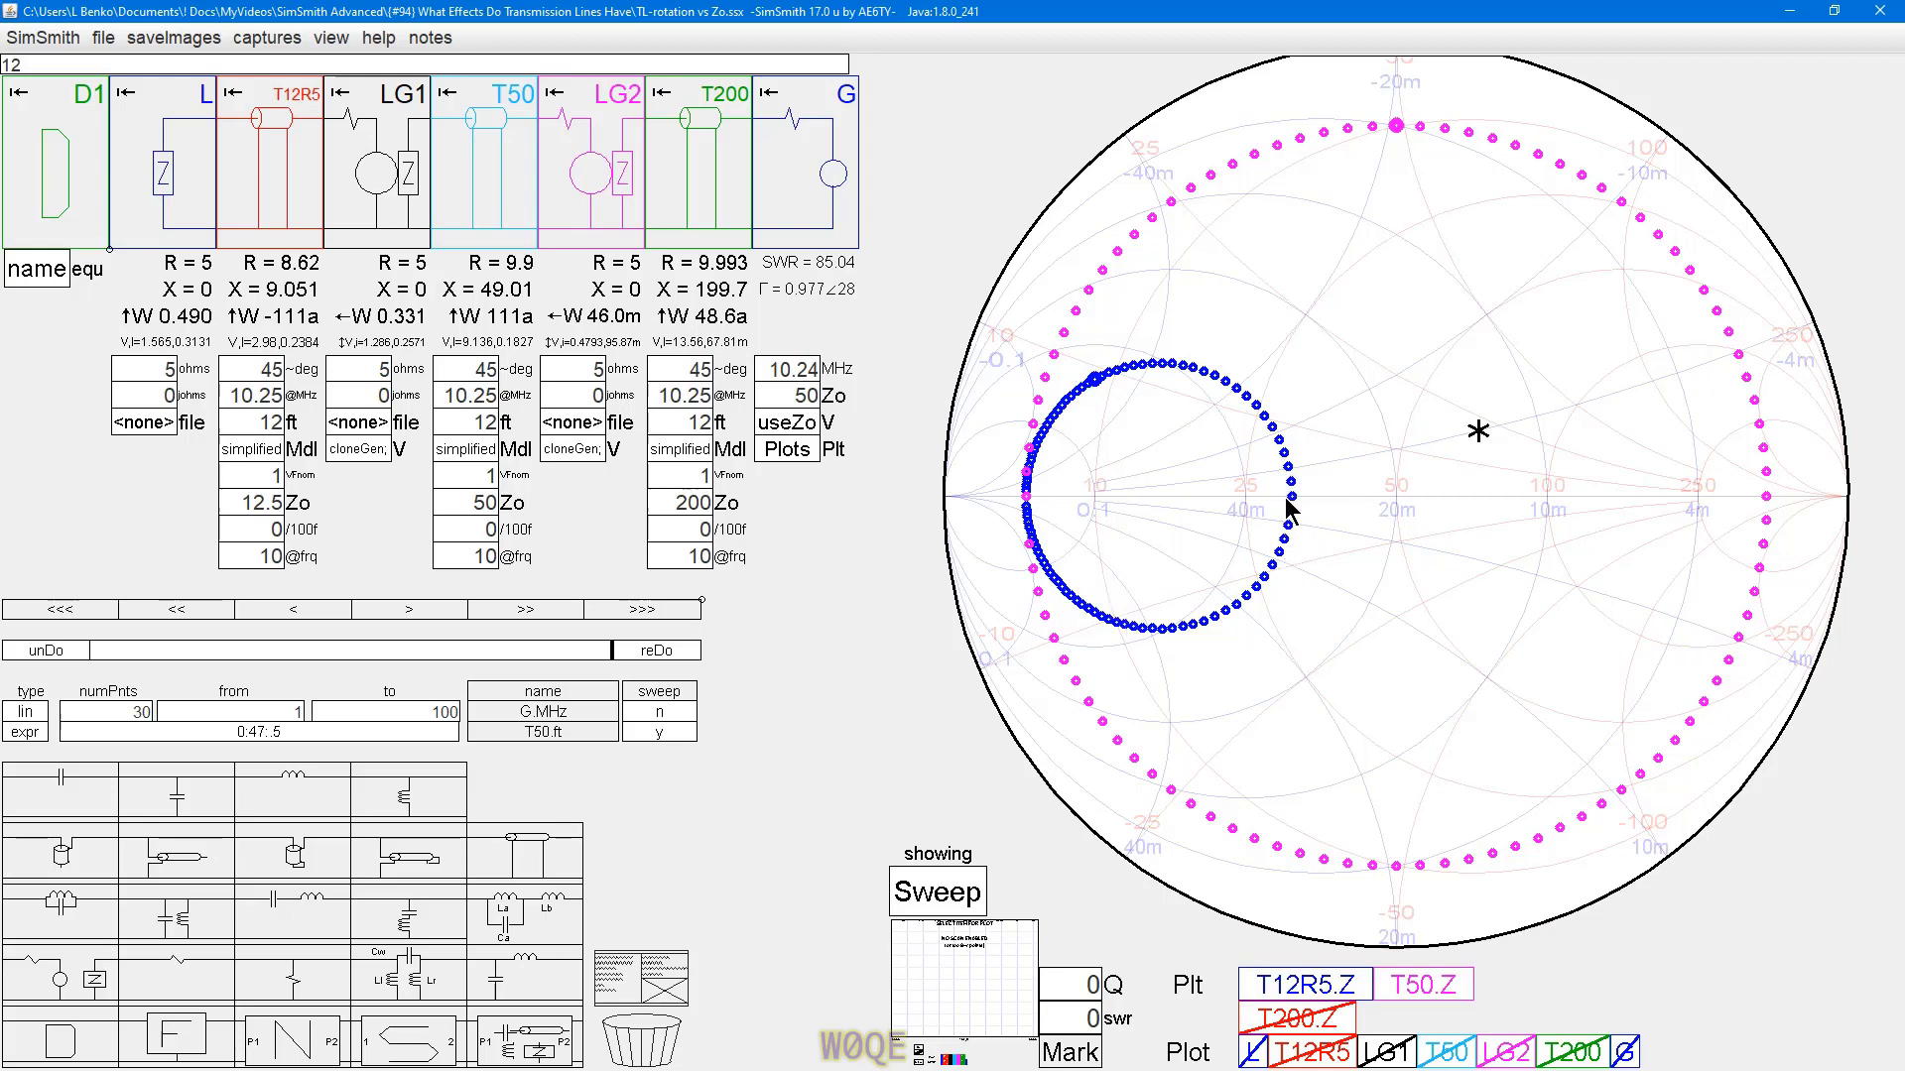
click(1327, 1019)
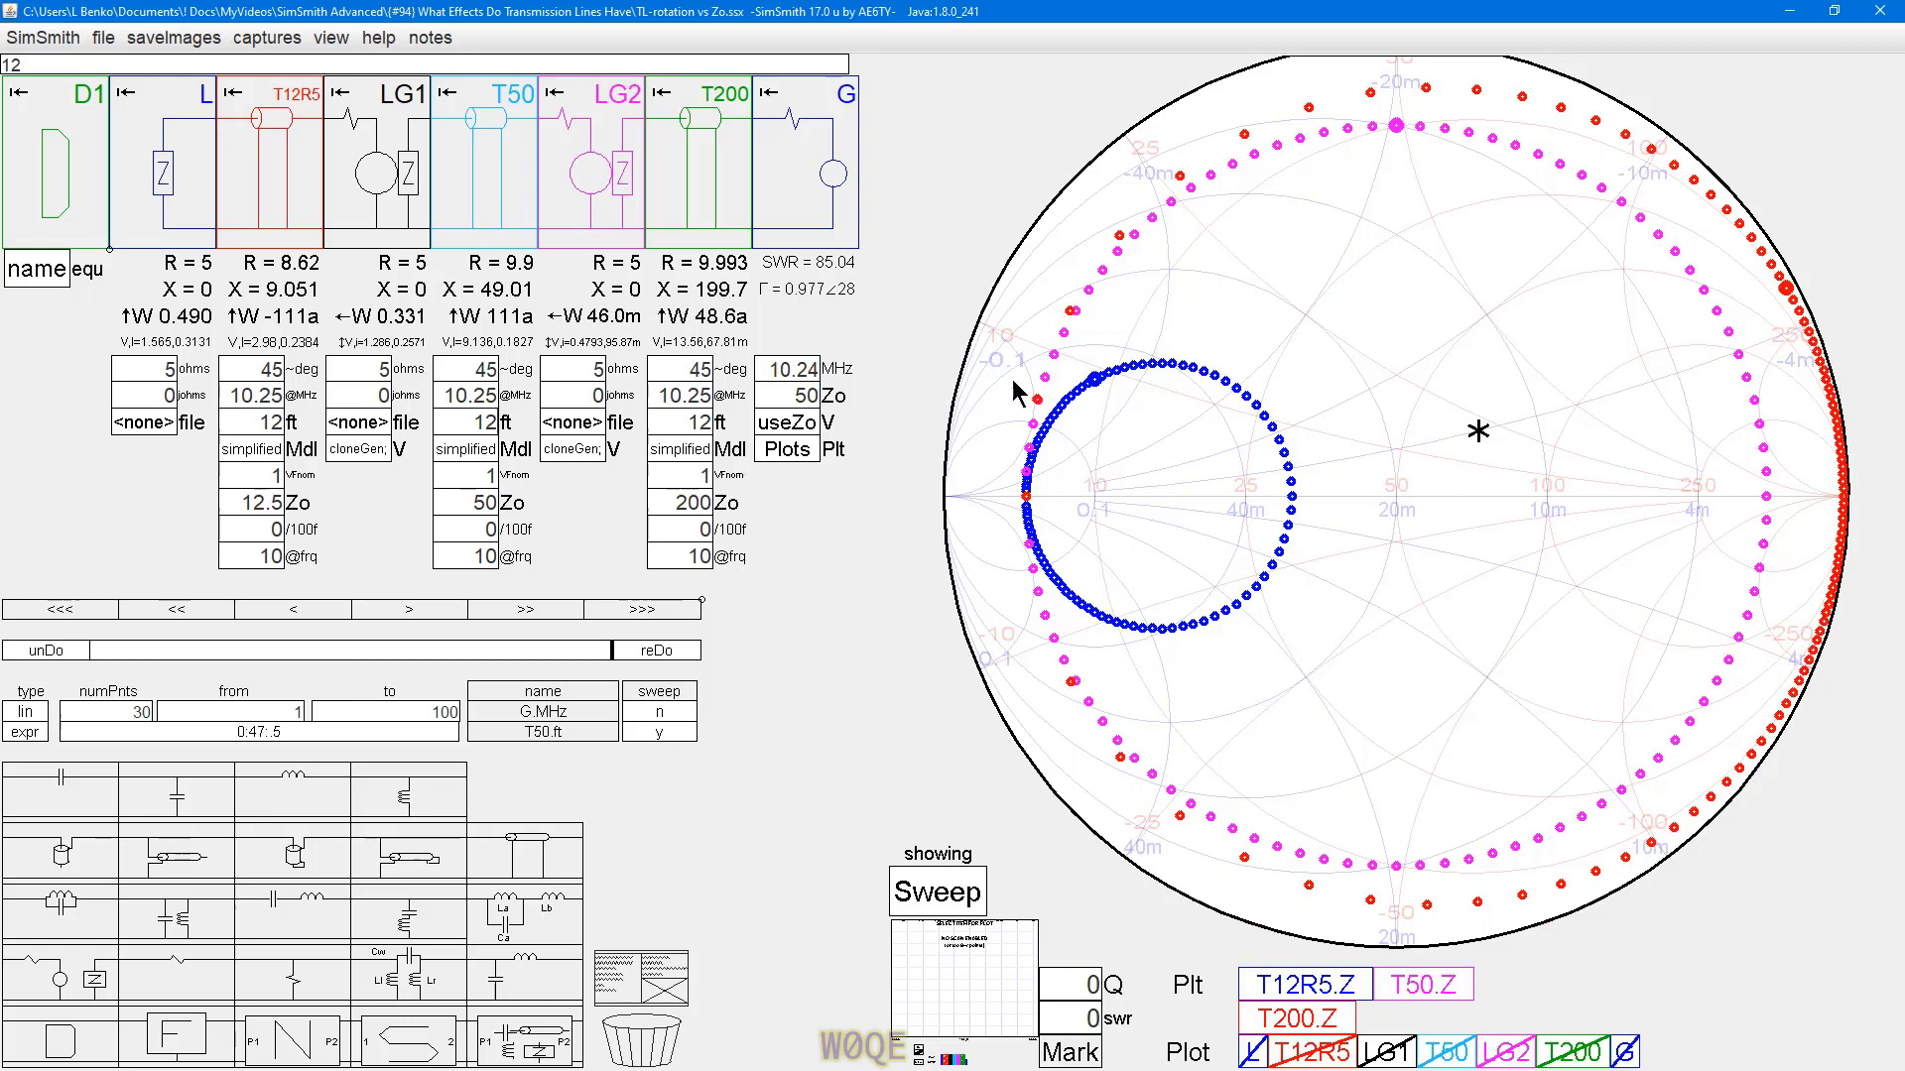
- Hide all three dot plots, then bring back T12R5.Z and T50.Z
click(1325, 985)
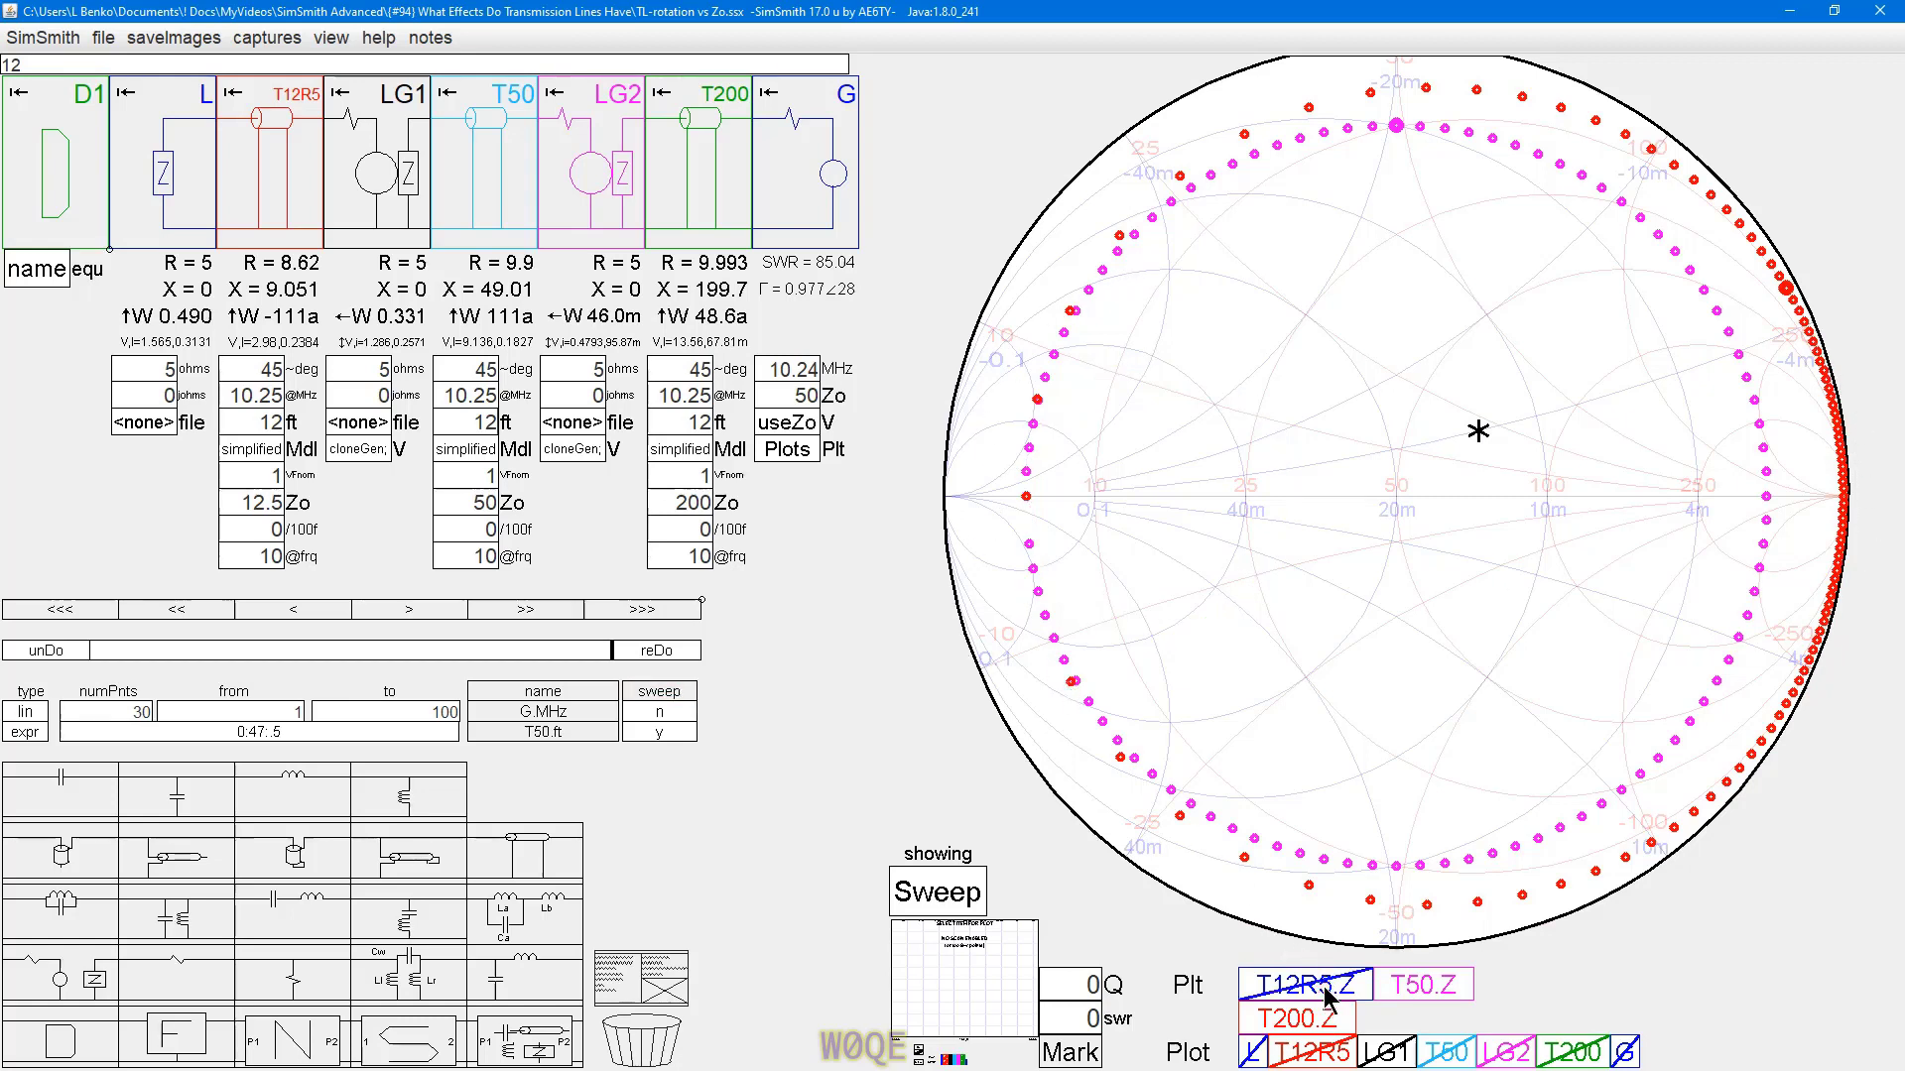
click(1426, 1002)
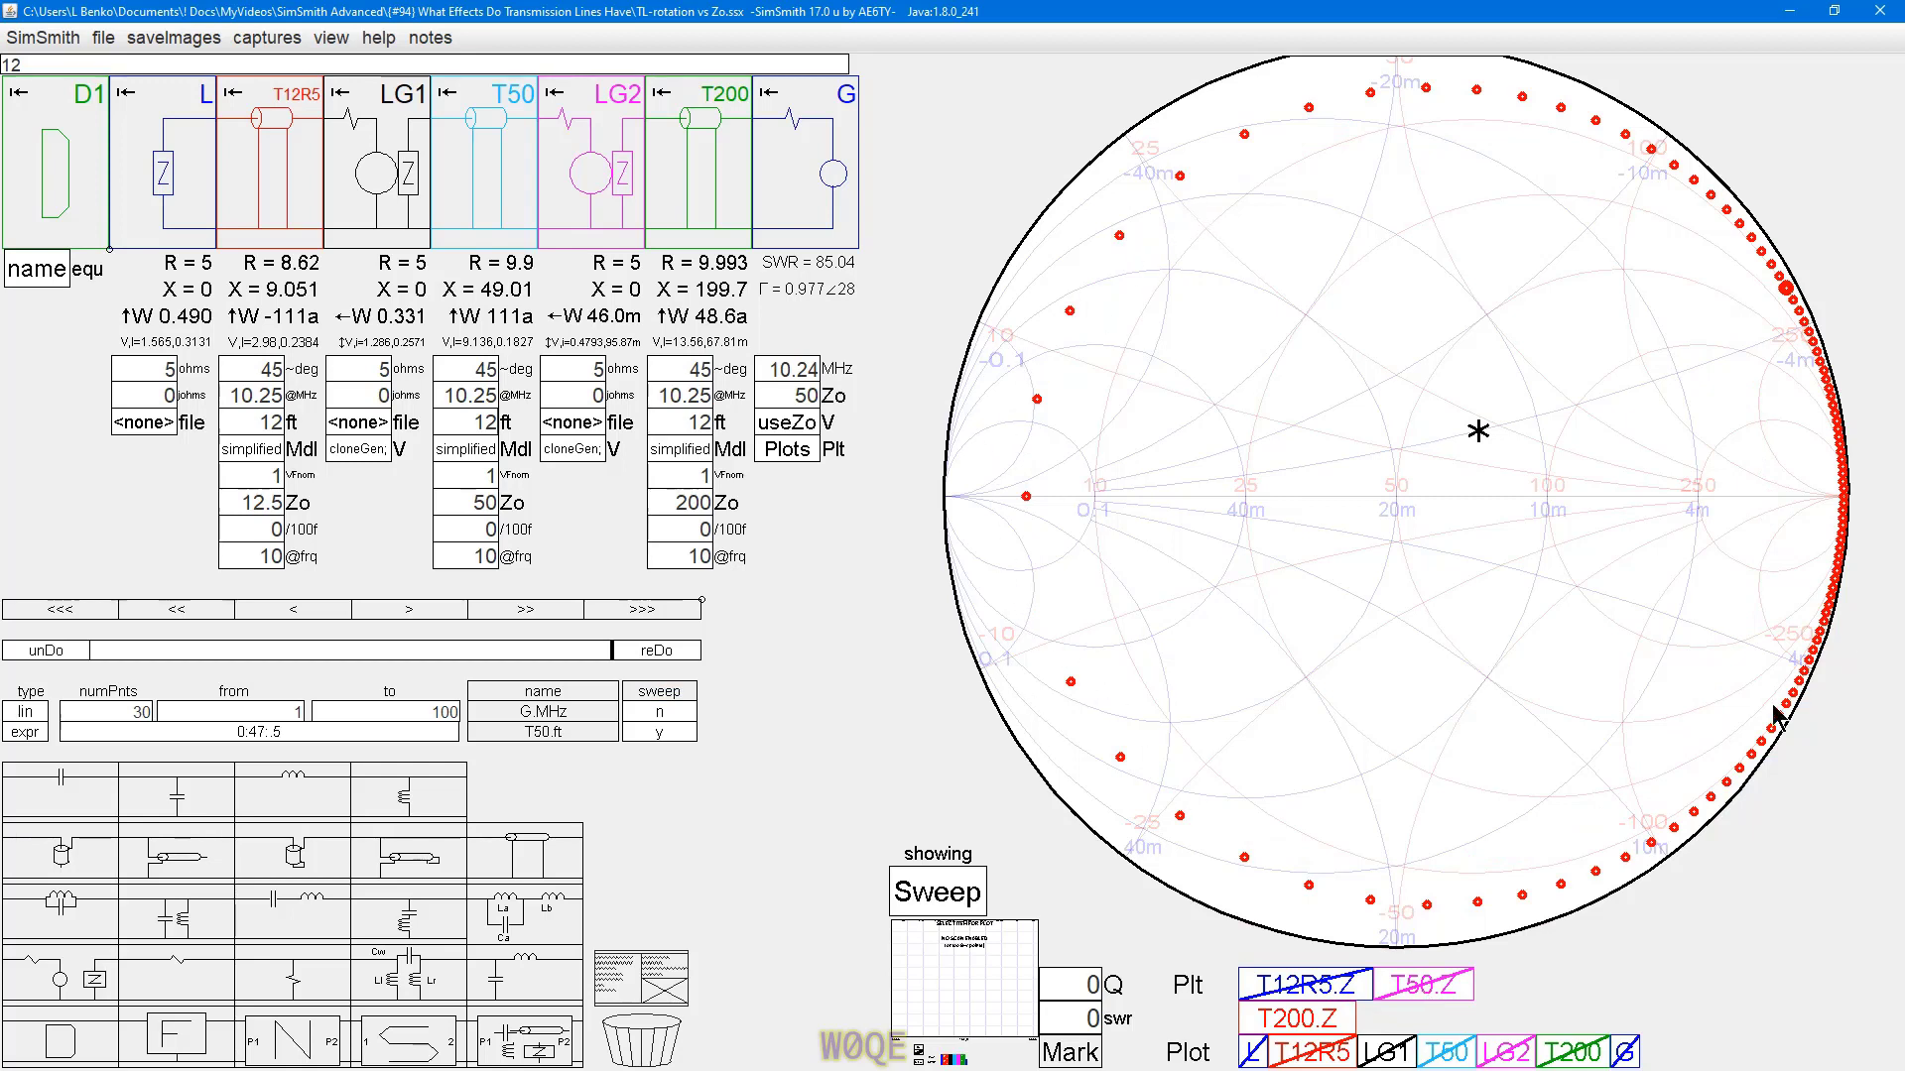
click(1304, 1022)
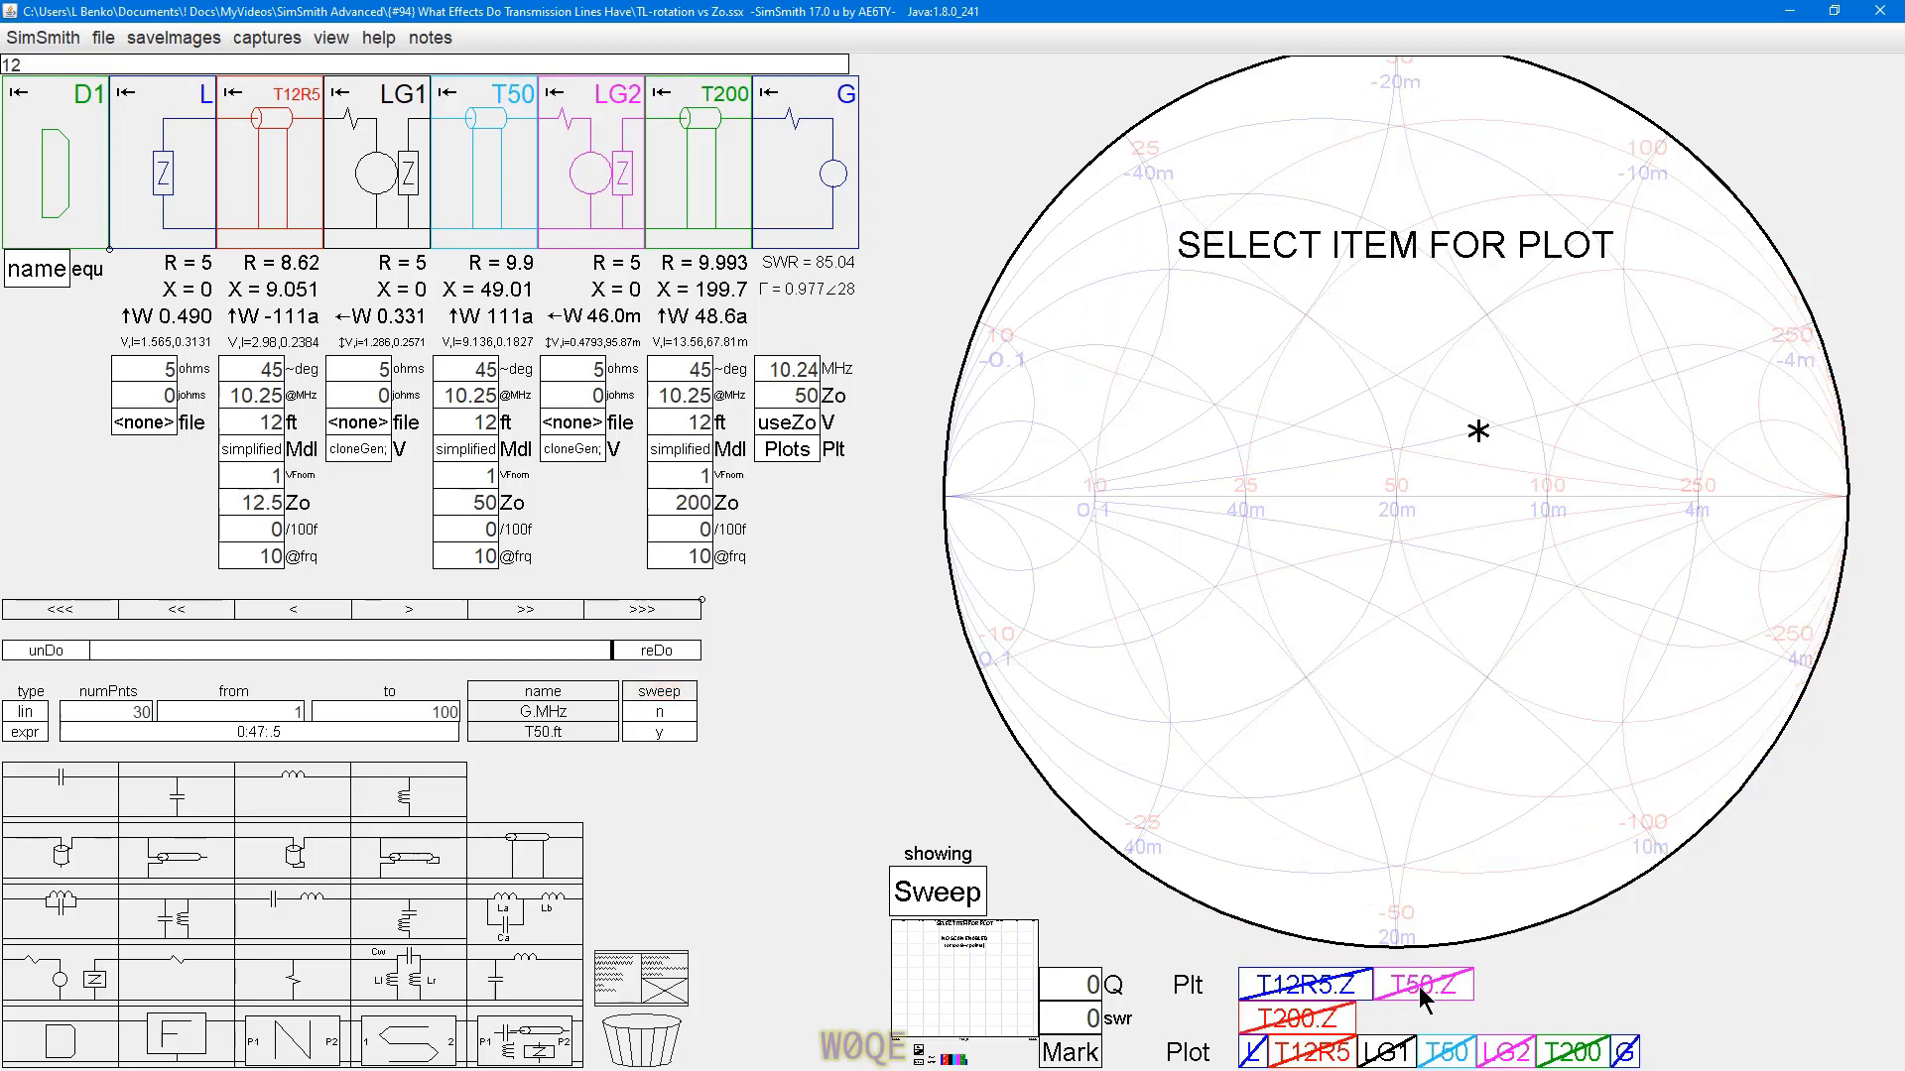
click(1339, 987)
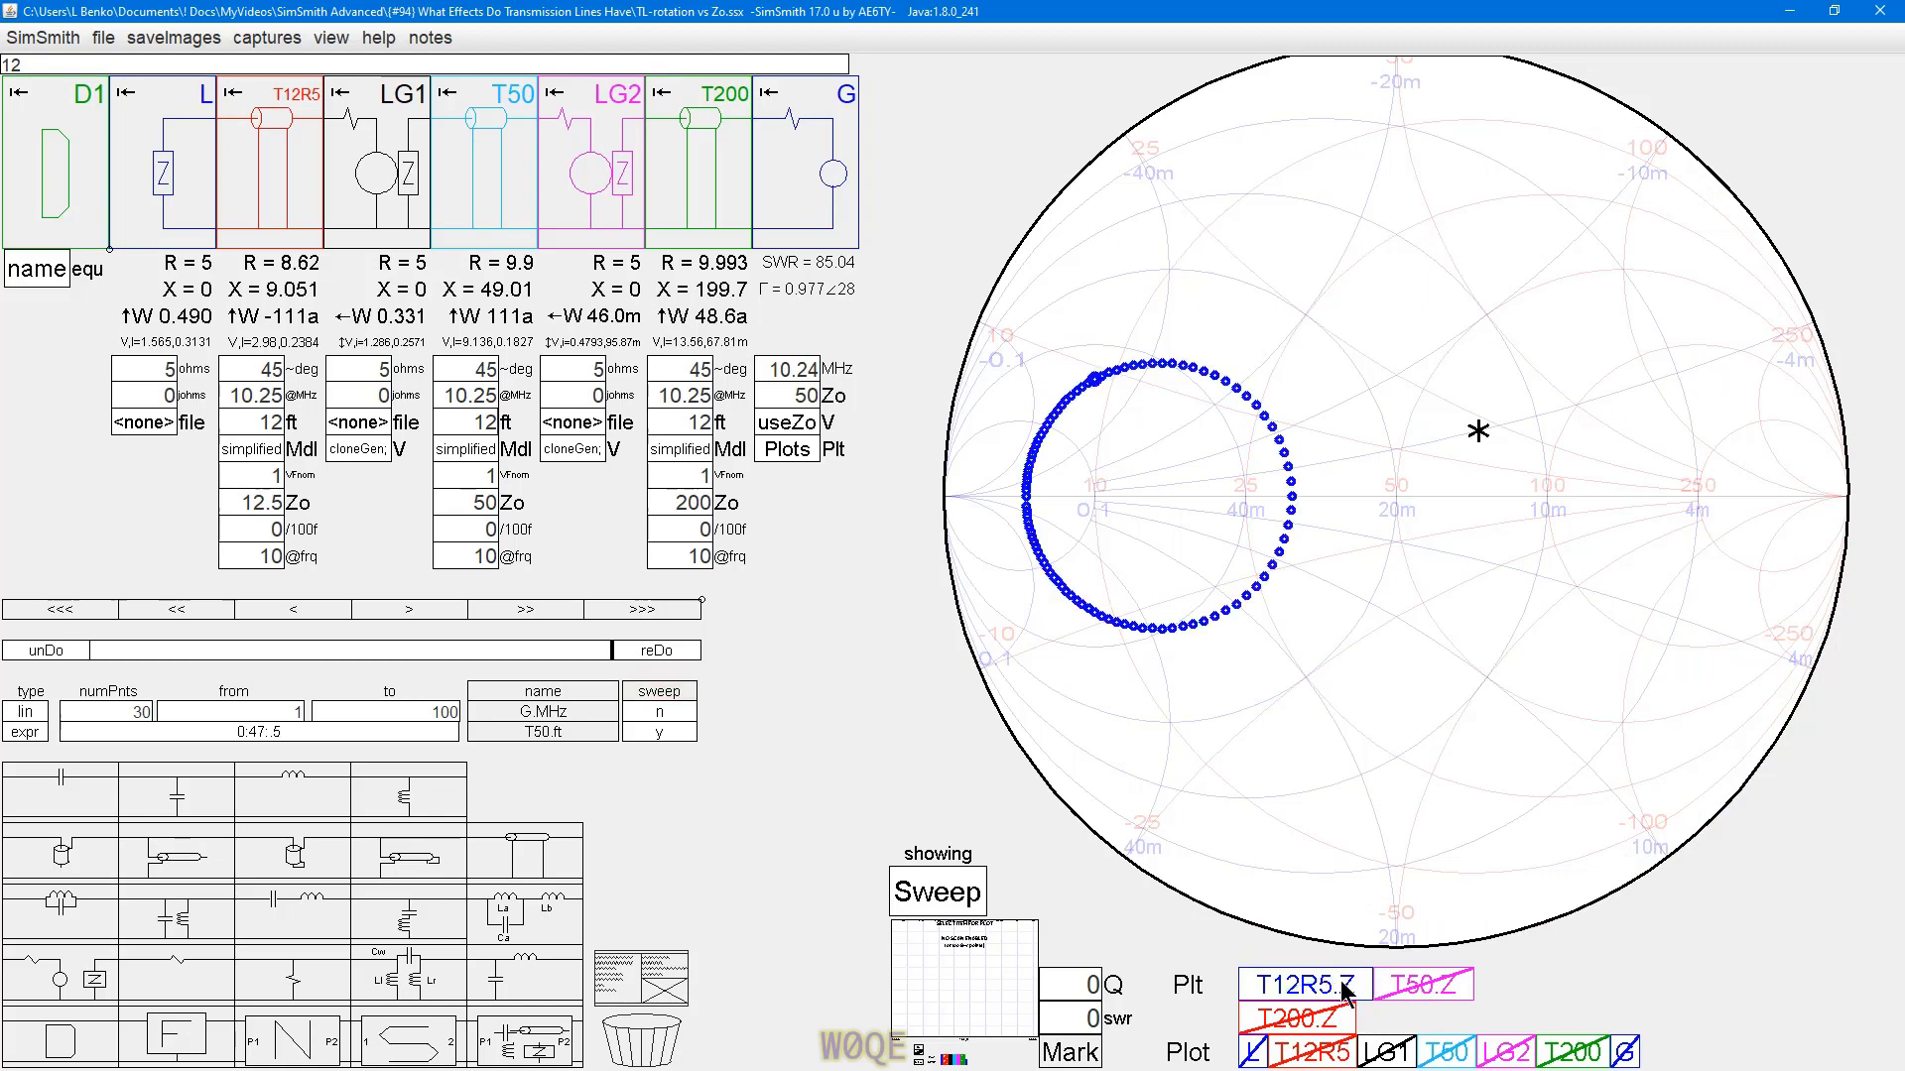
click(1438, 995)
- Turn the T200.Z dot plot back on so all three sweeps display together
click(1307, 1021)
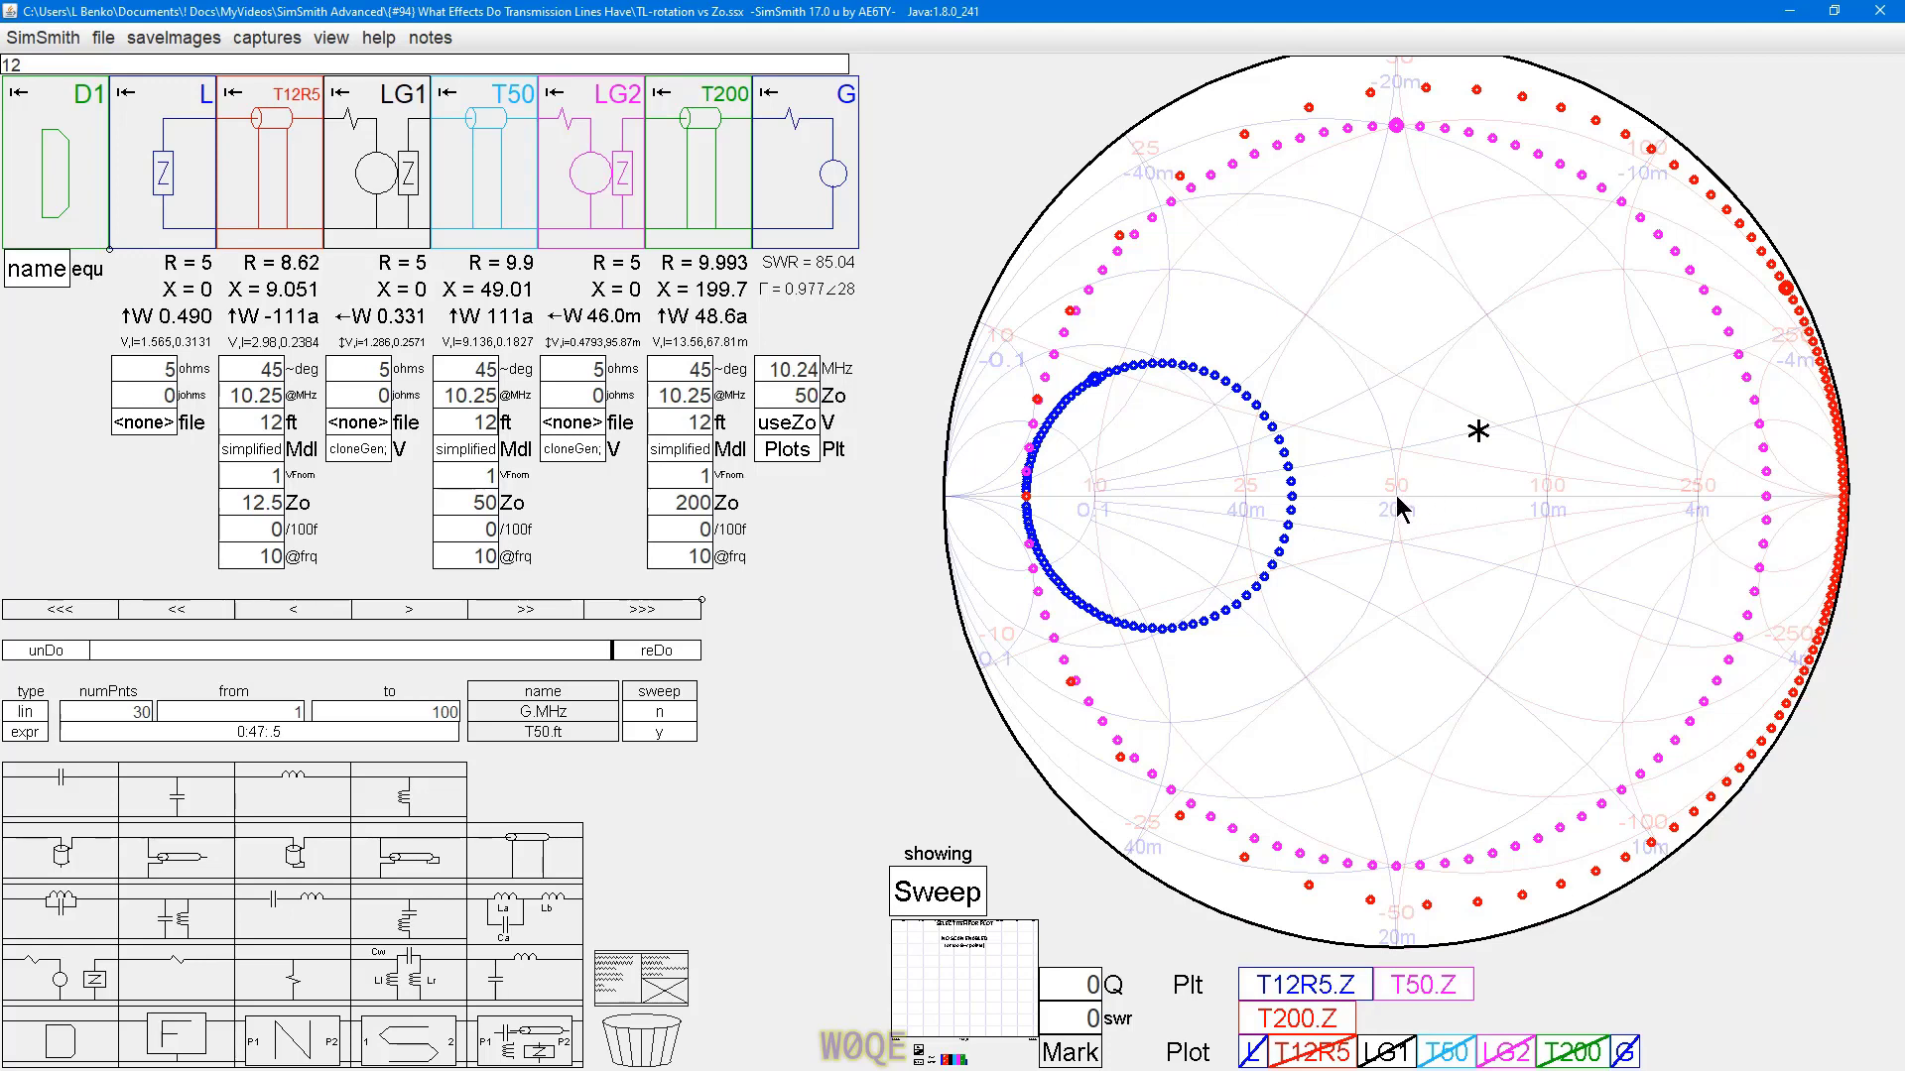
- Change the chart's reference Zo to 12.5 ohms, then to 200 ohms
click(775, 395)
text(12.5)
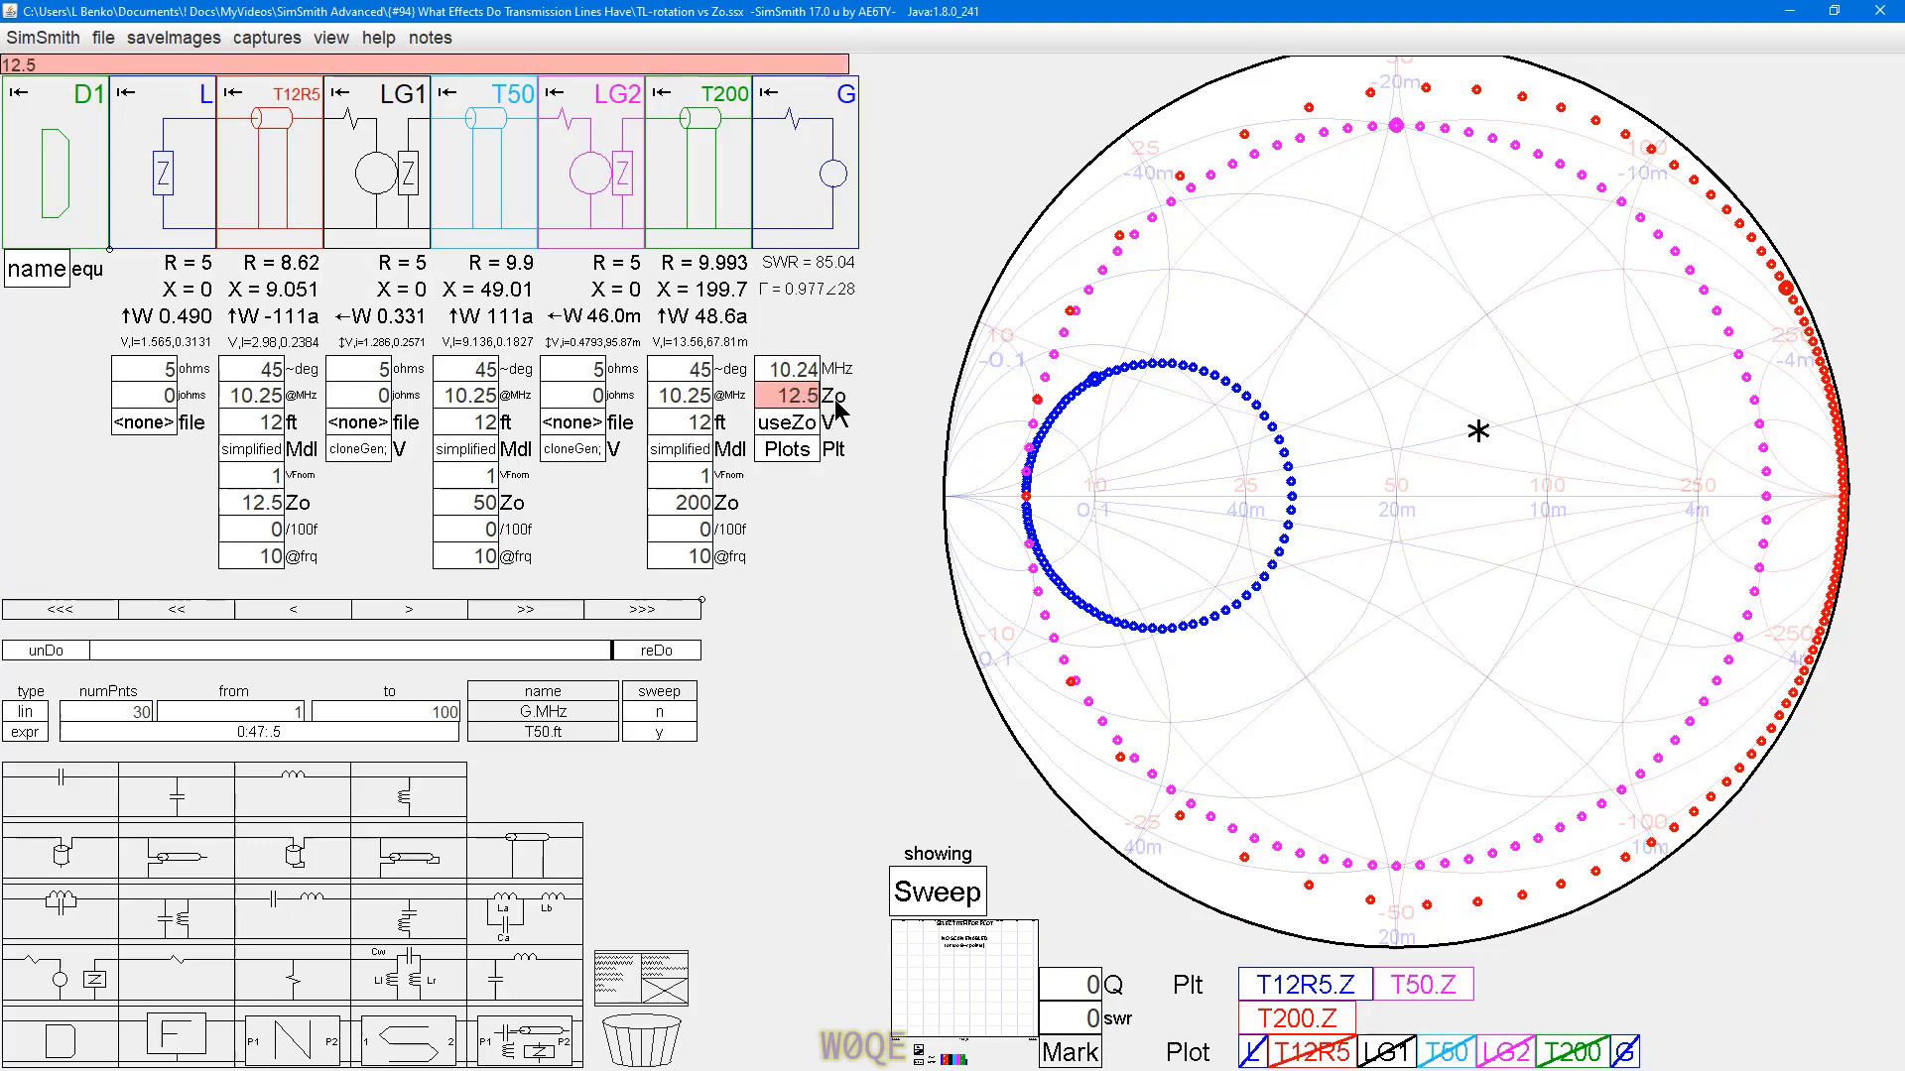
key(Return)
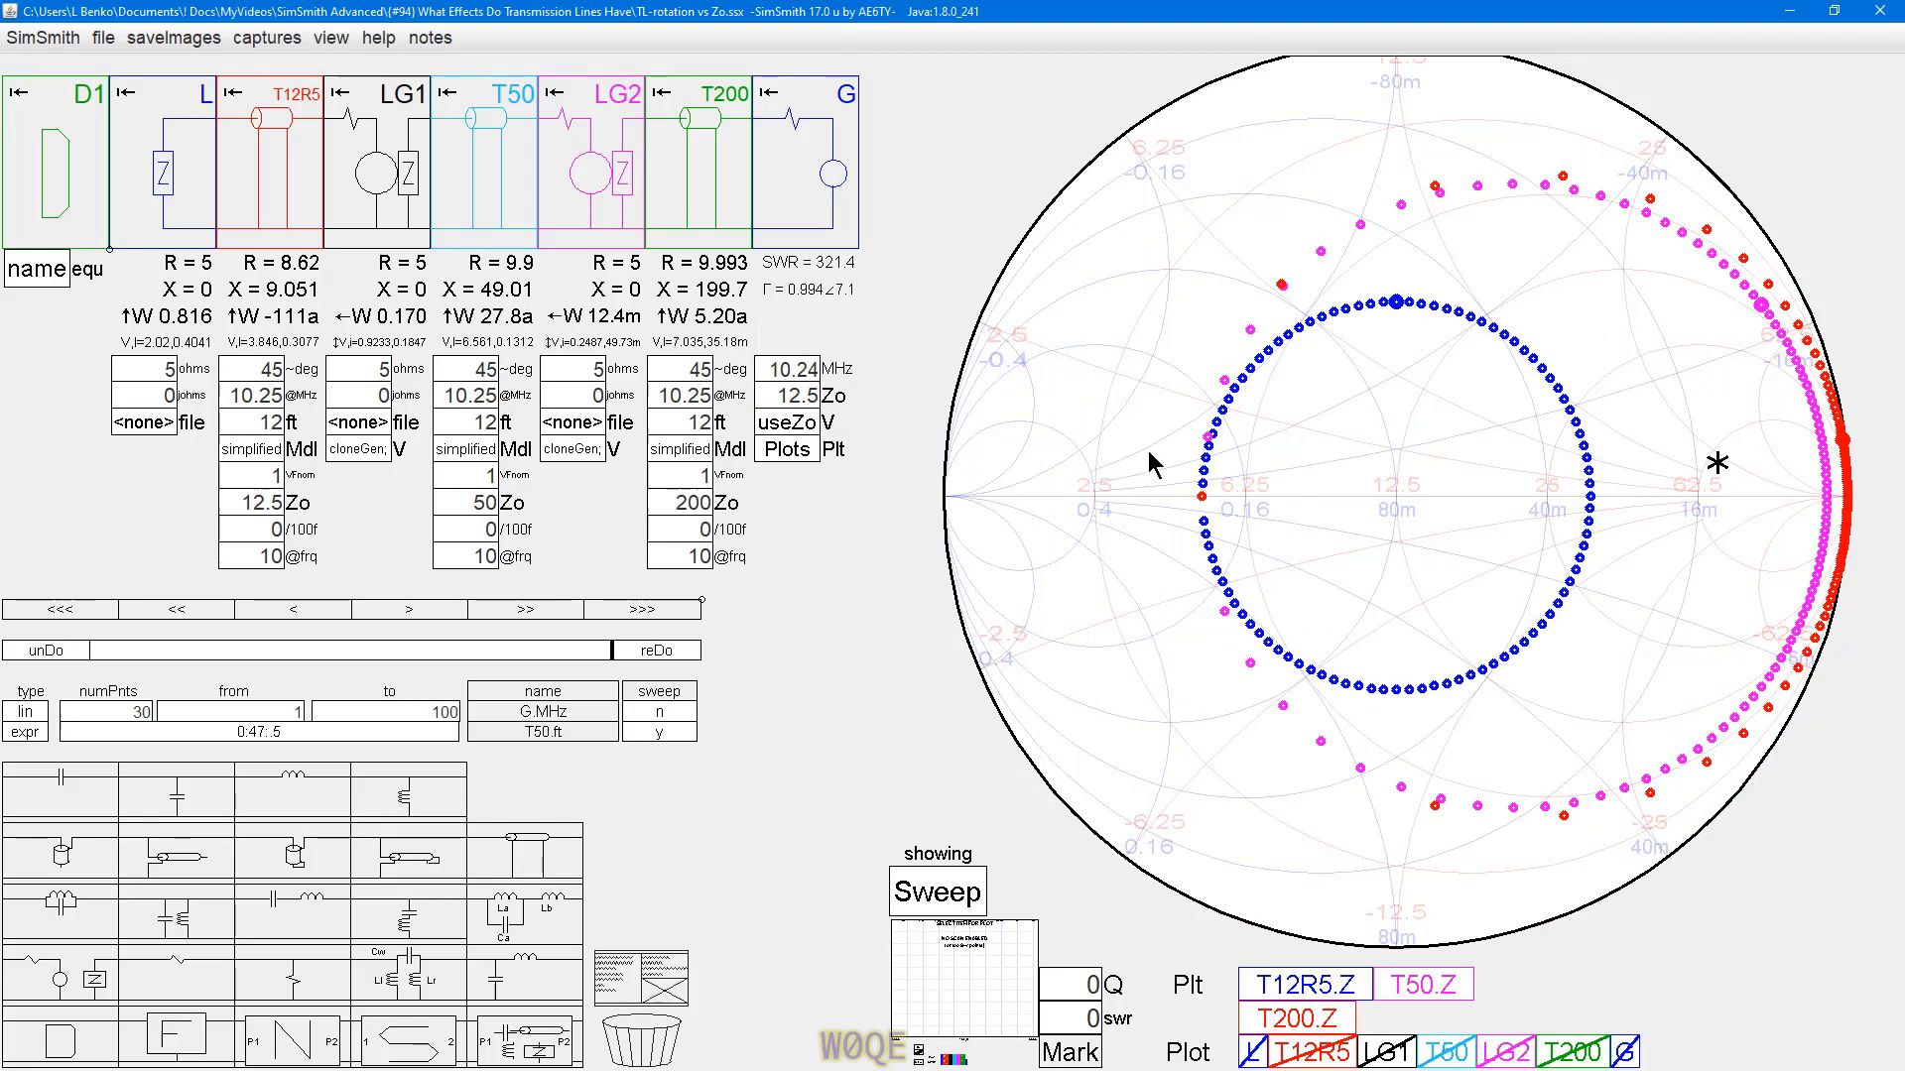
click(804, 395)
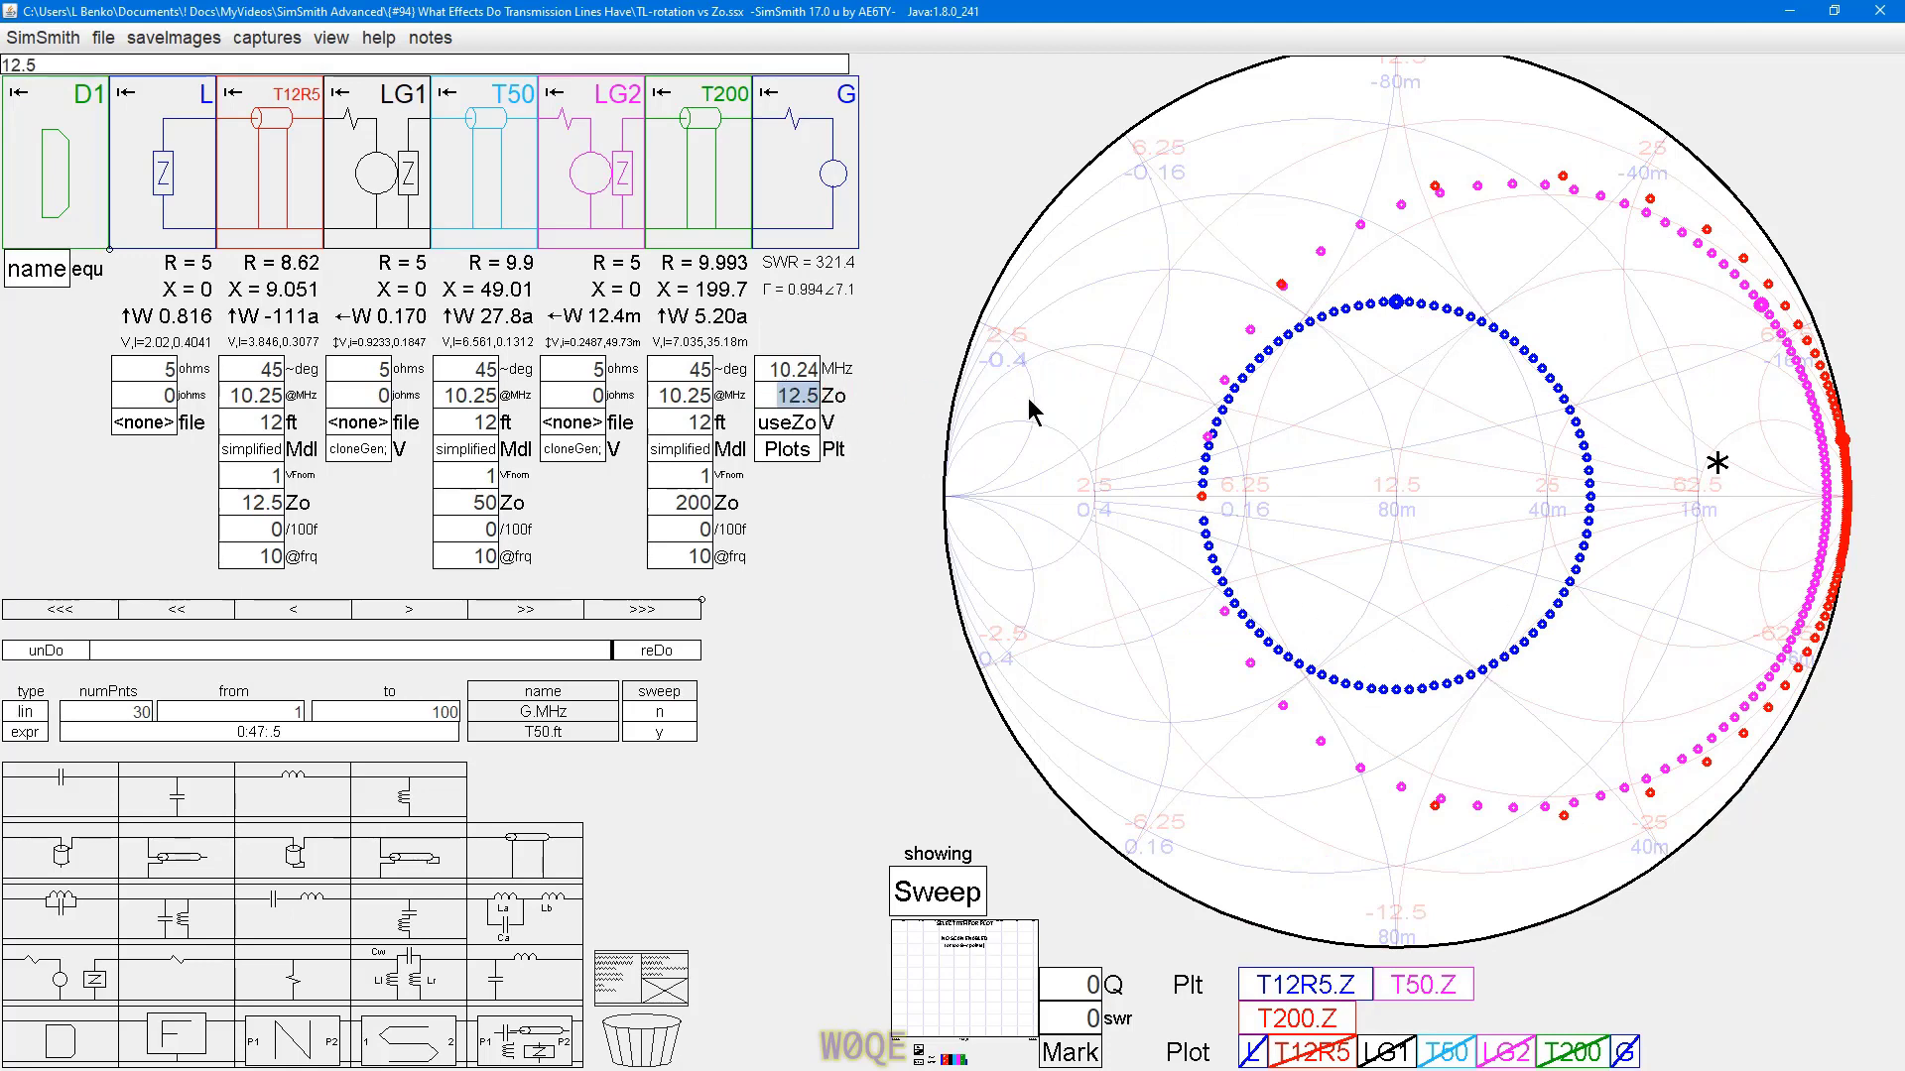
text(200)
key(Return)
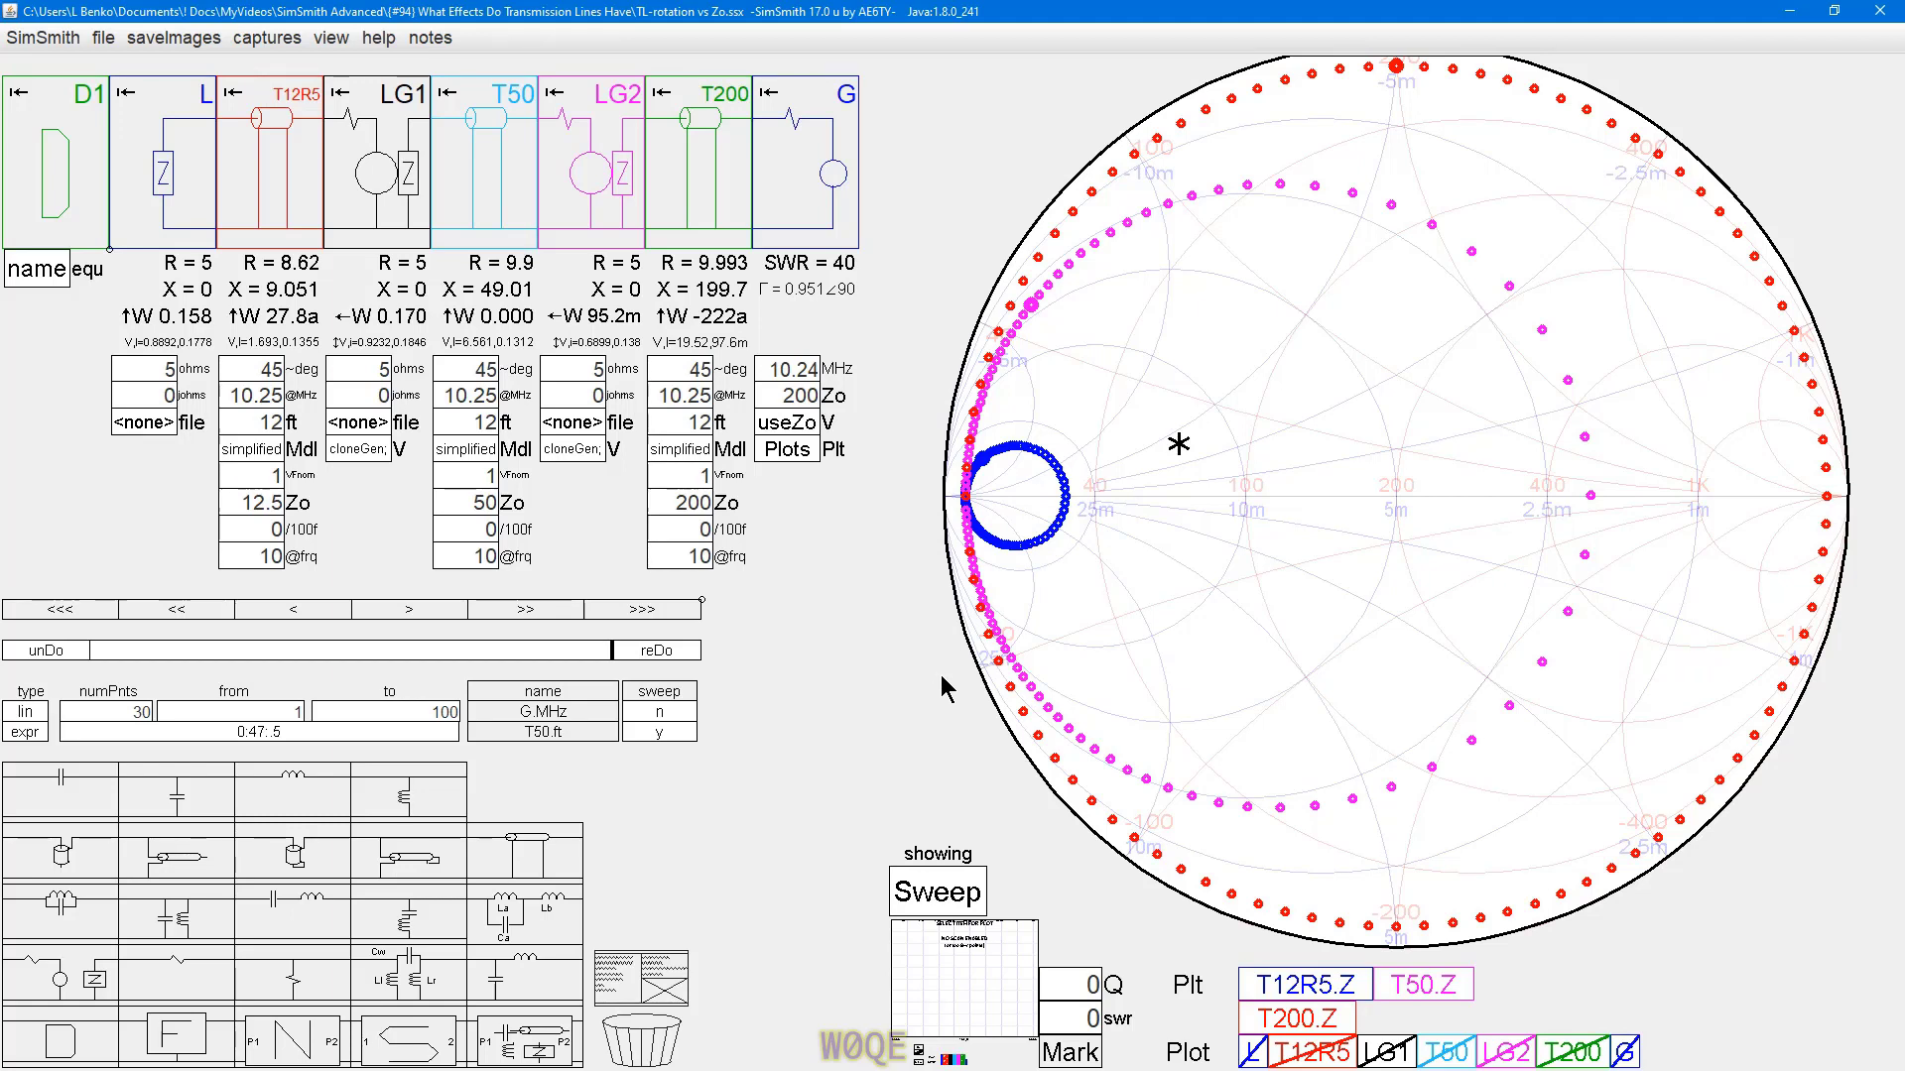
- Set the chart's reference Zo to 50 ohms
click(799, 395)
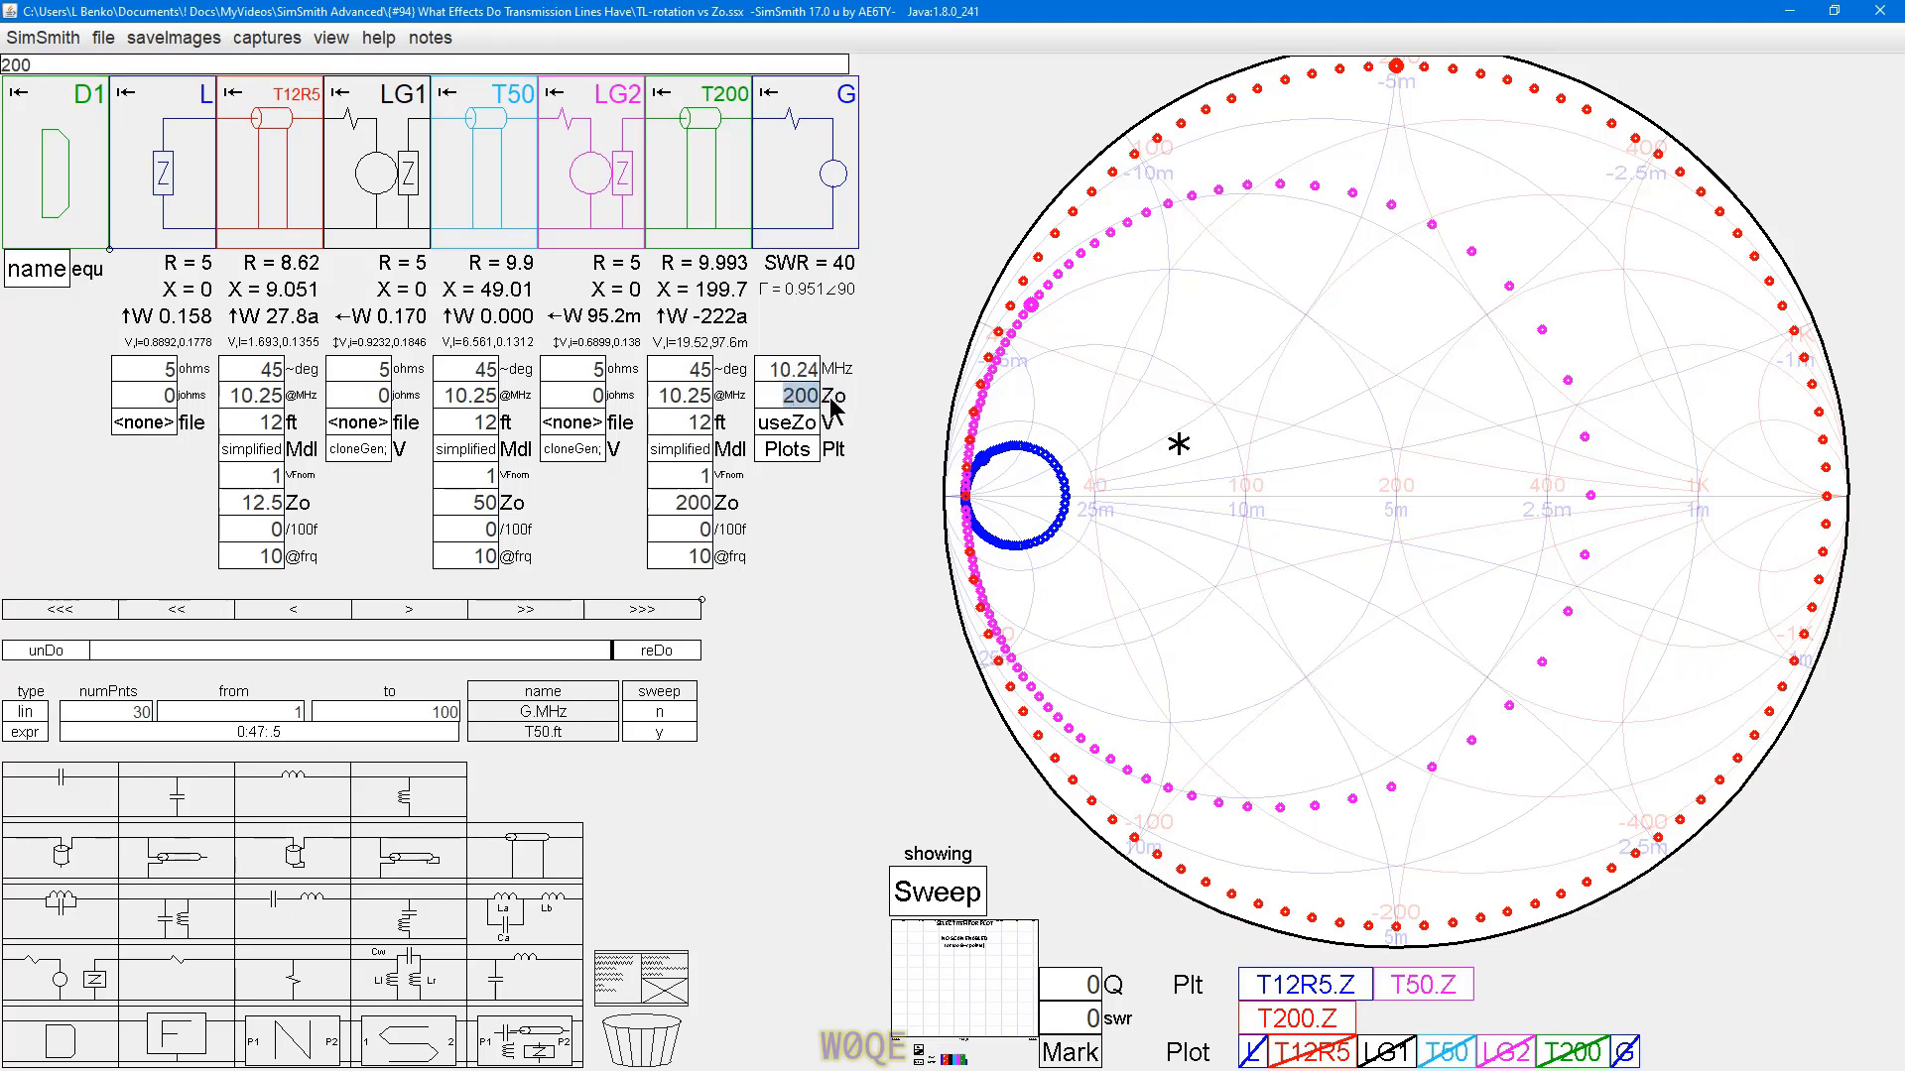
text(50)
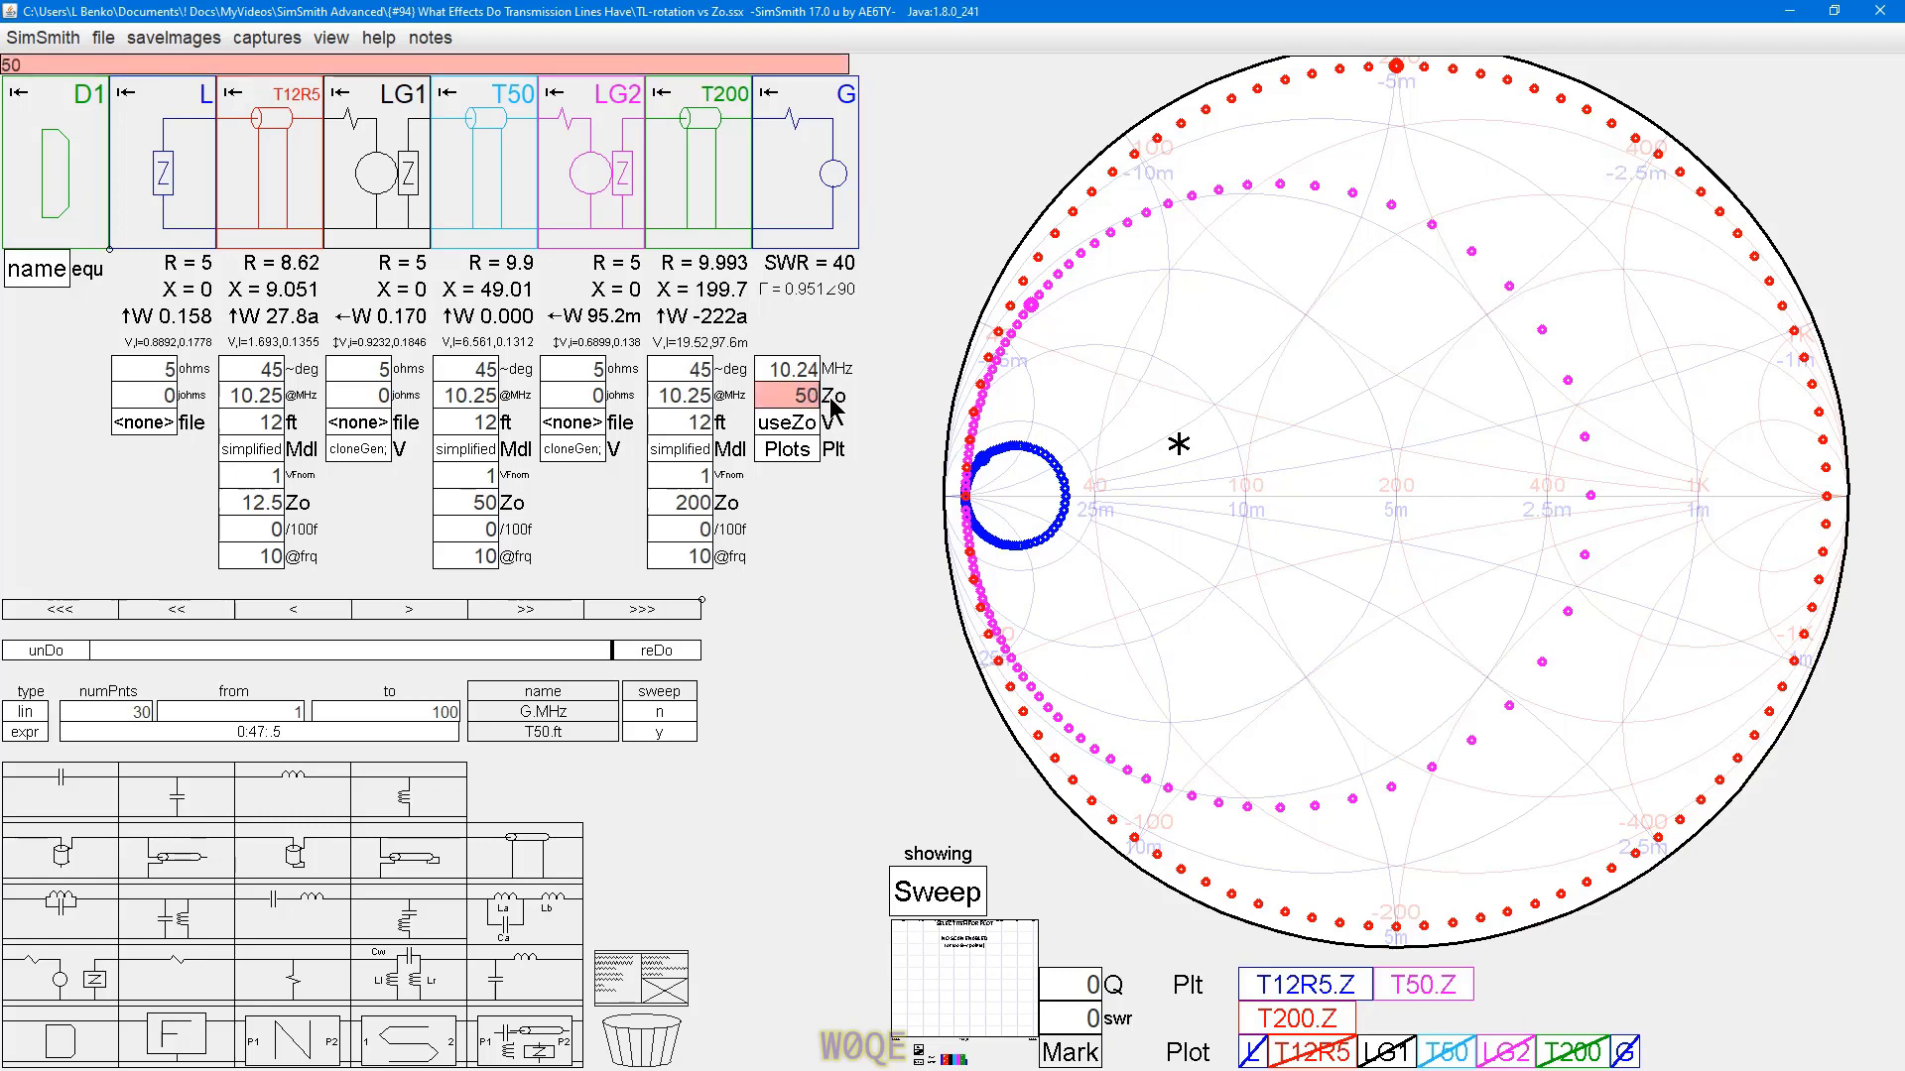
key(Return)
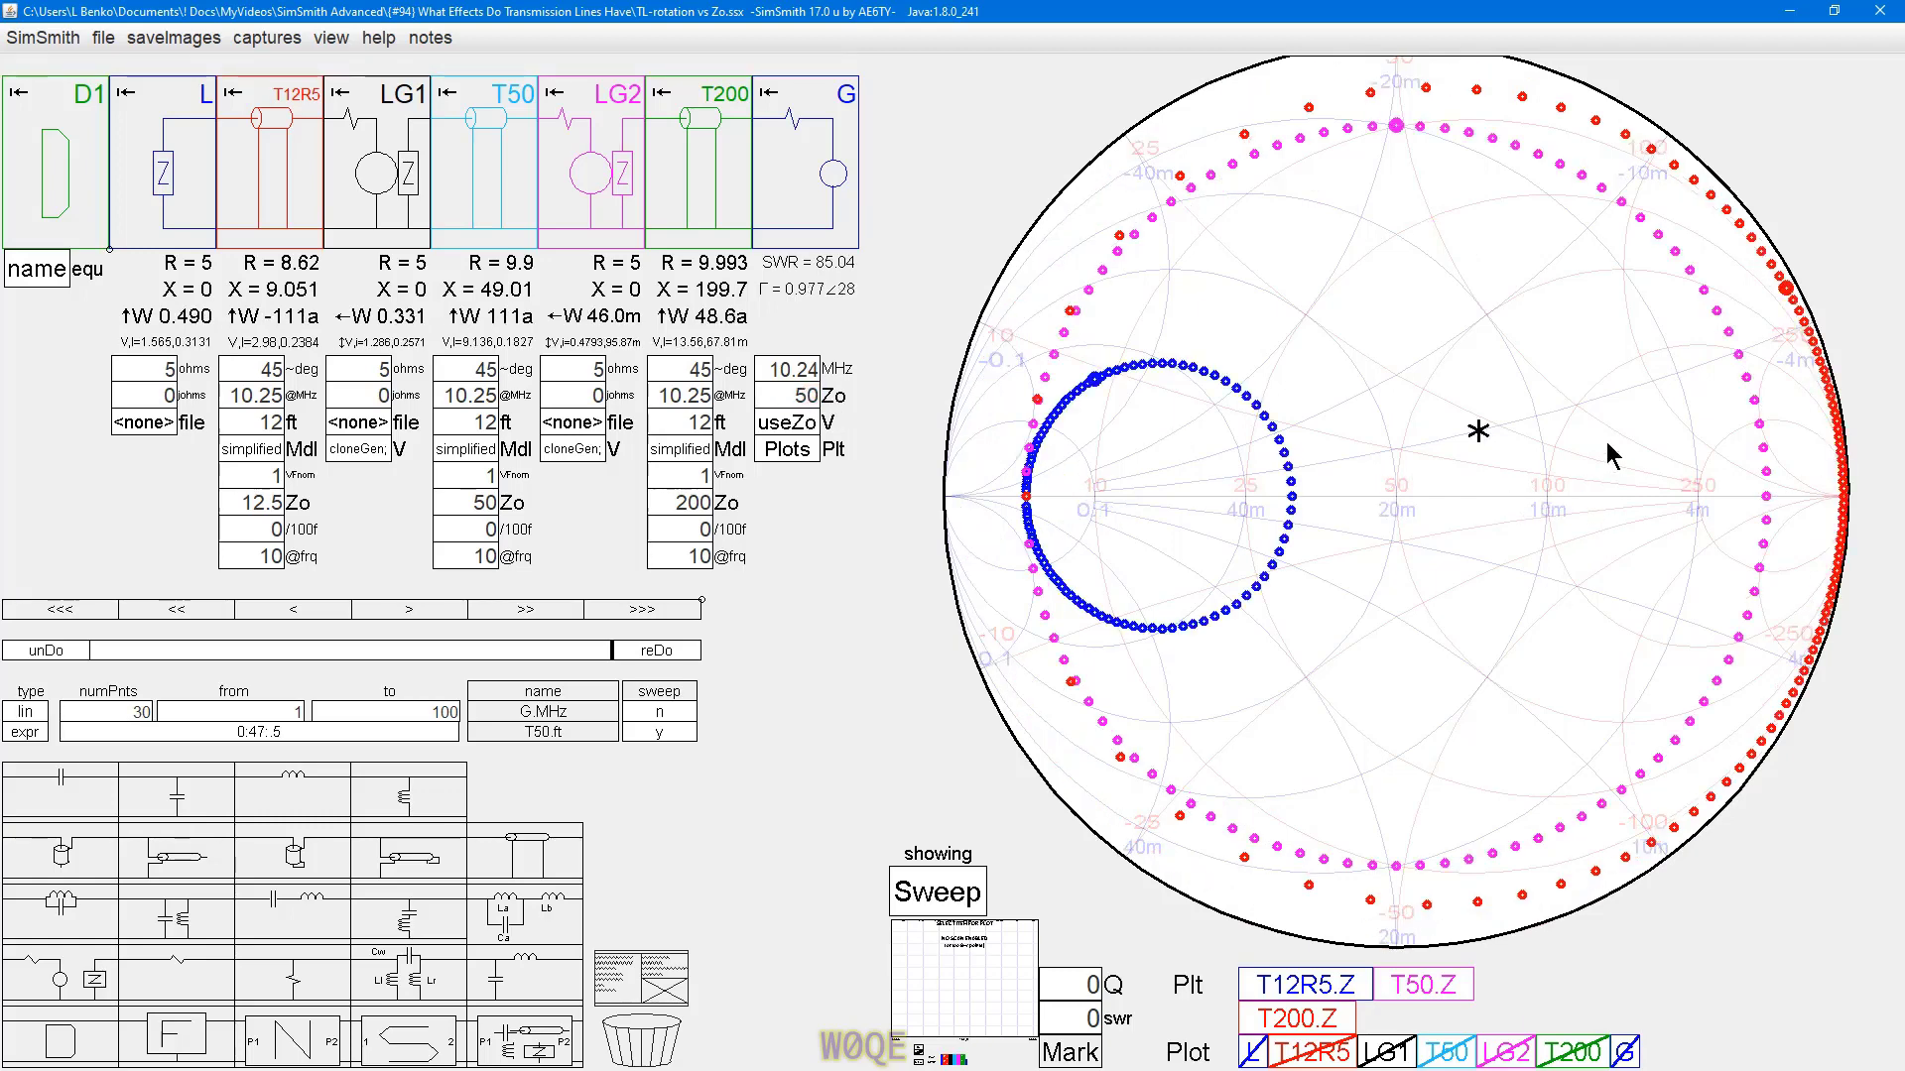
- Zoom to the right rim and mark the red sweep's 12.00 ft point (9.92 + j199 ohms)
scroll(1847, 264, up, 3)
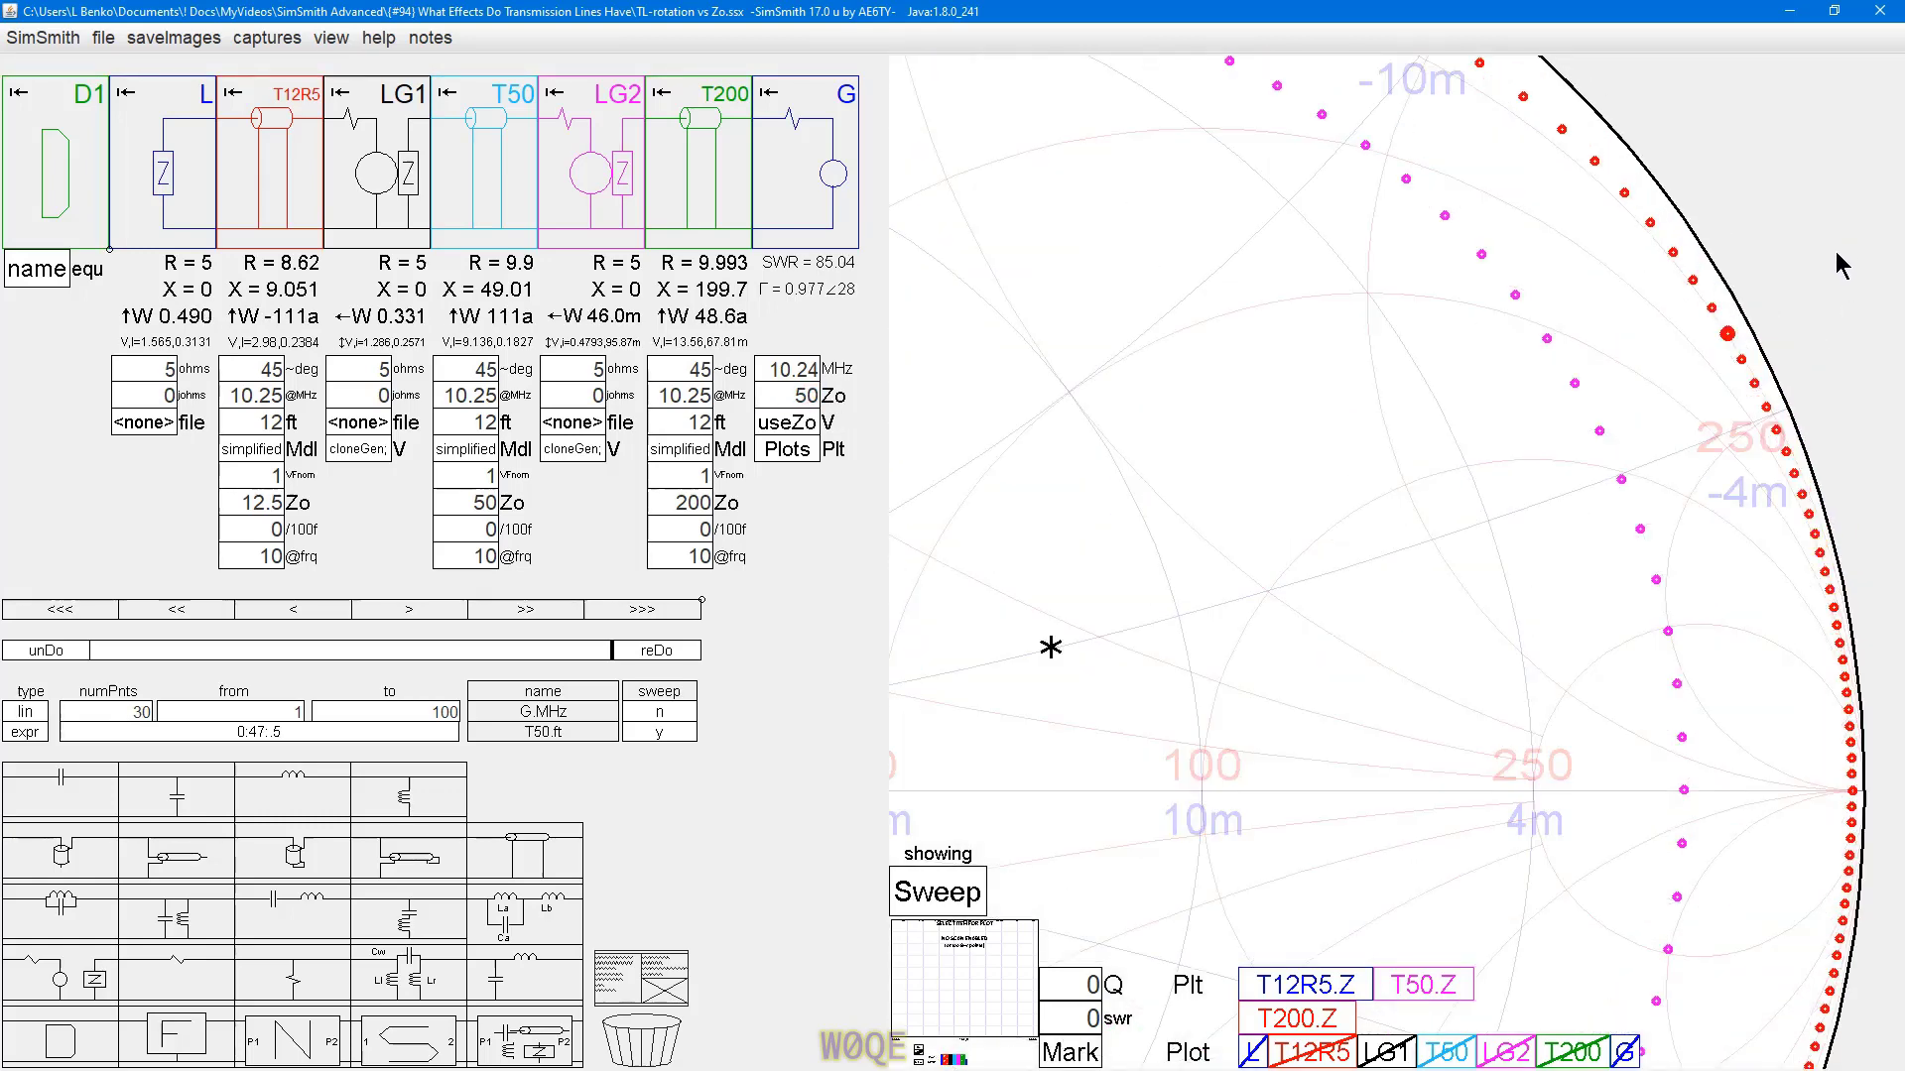
click(1727, 339)
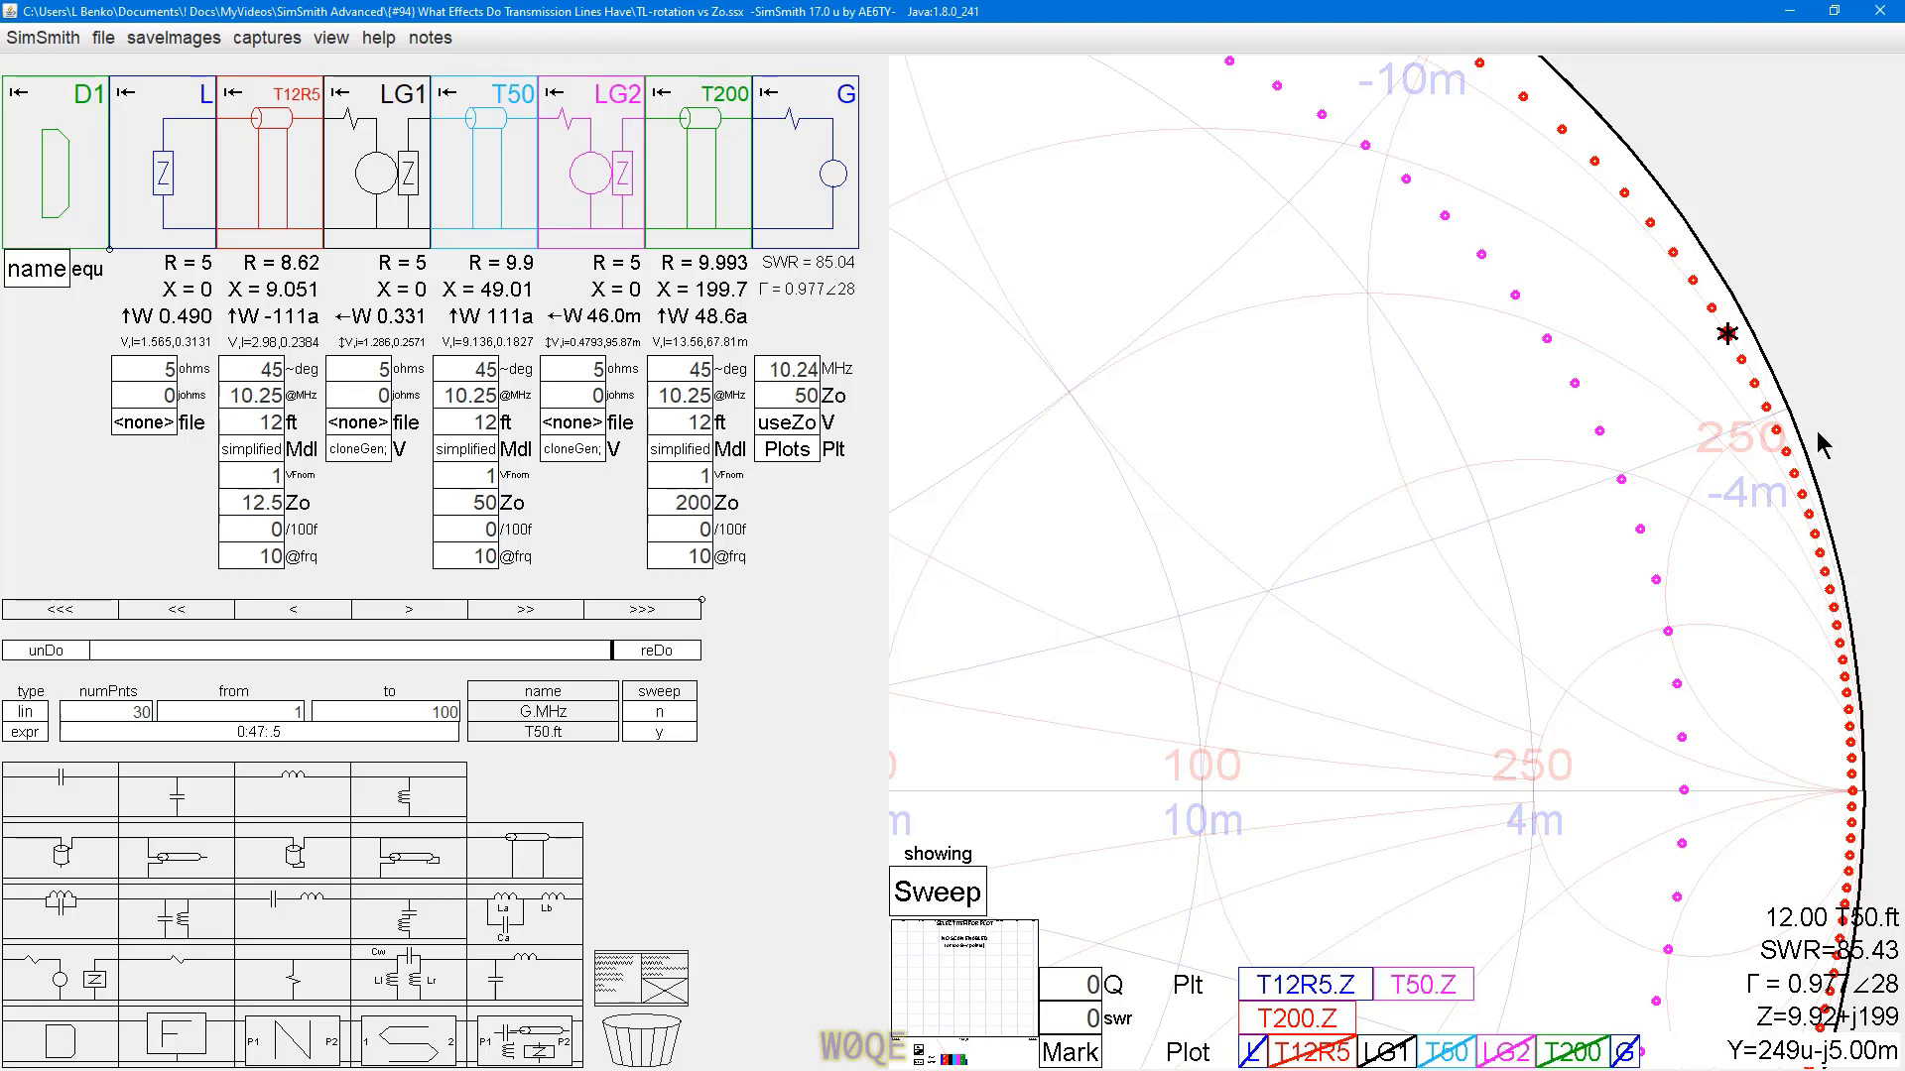
click(1747, 702)
scroll(1806, 595, up, 3)
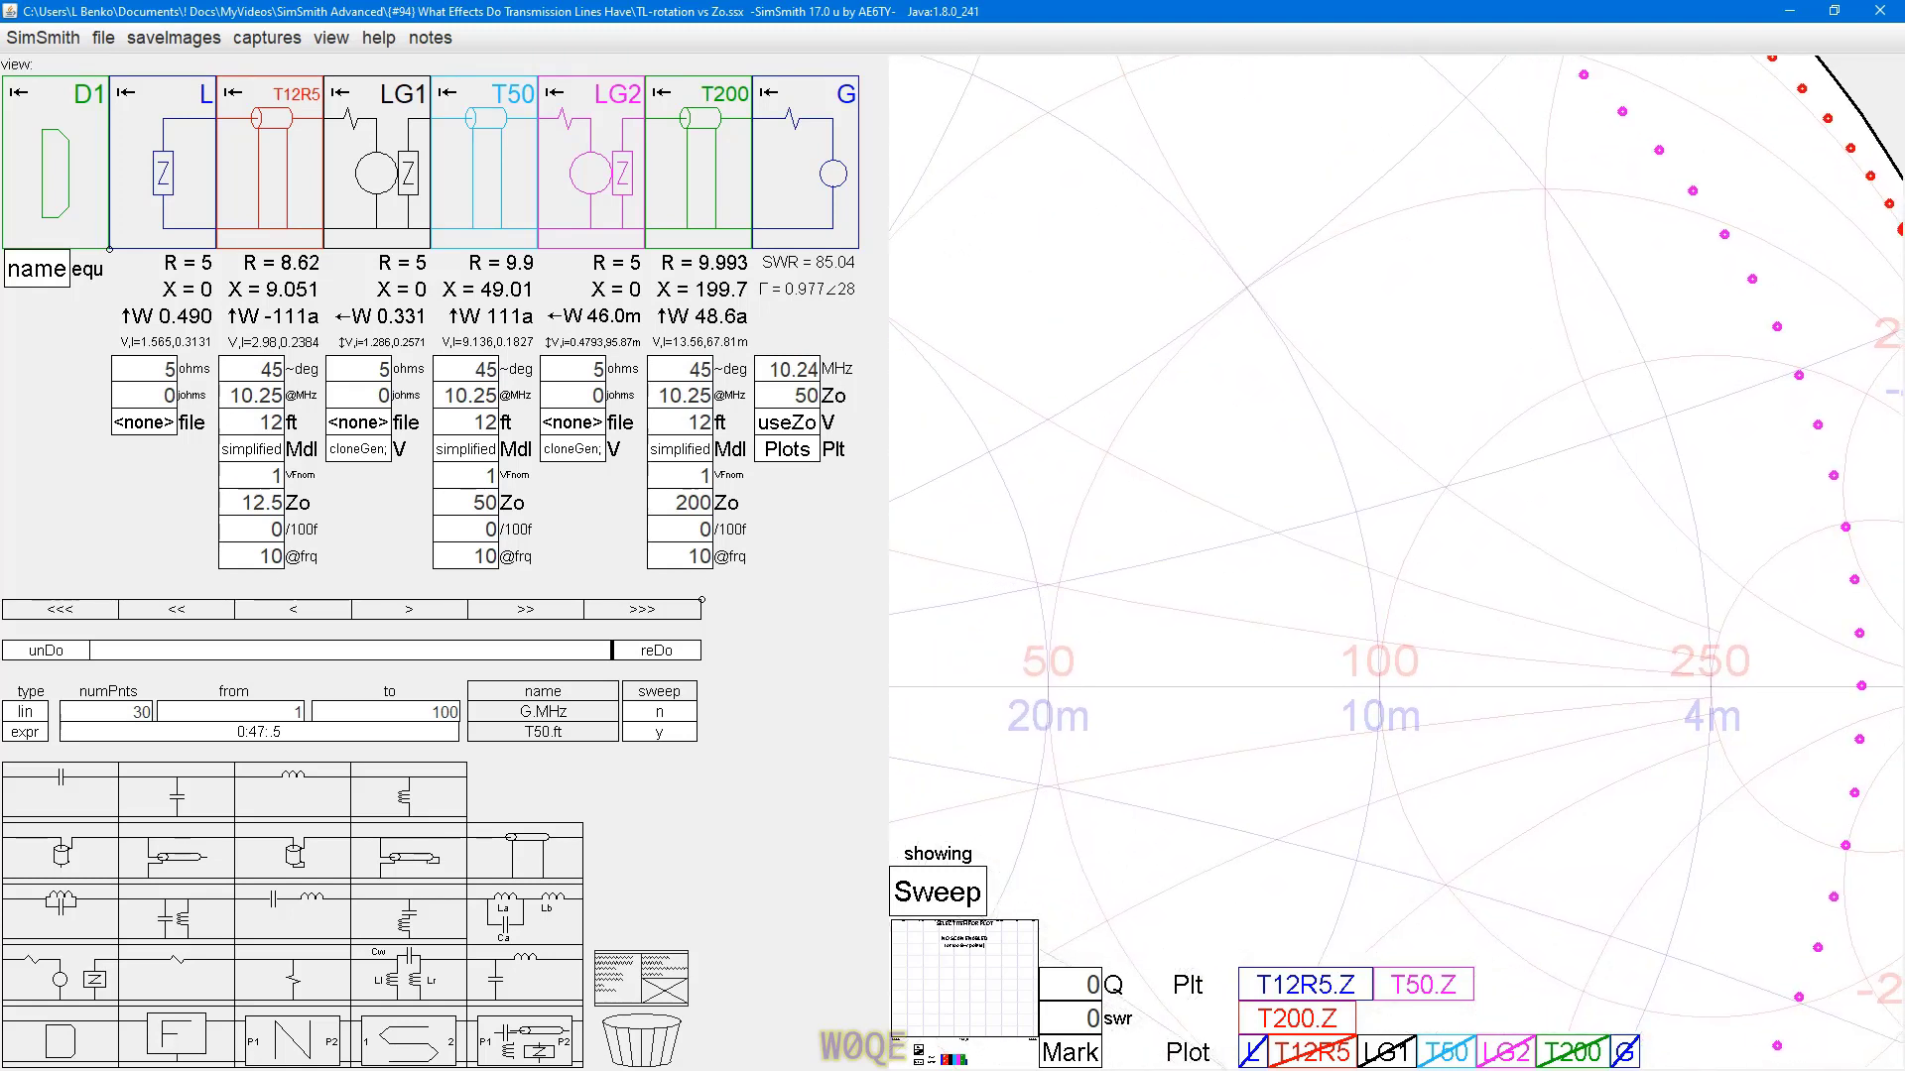
mouse_move(1878, 600)
mouse_down()
mouse_move(1482, 724)
mouse_move(1487, 602)
mouse_up()
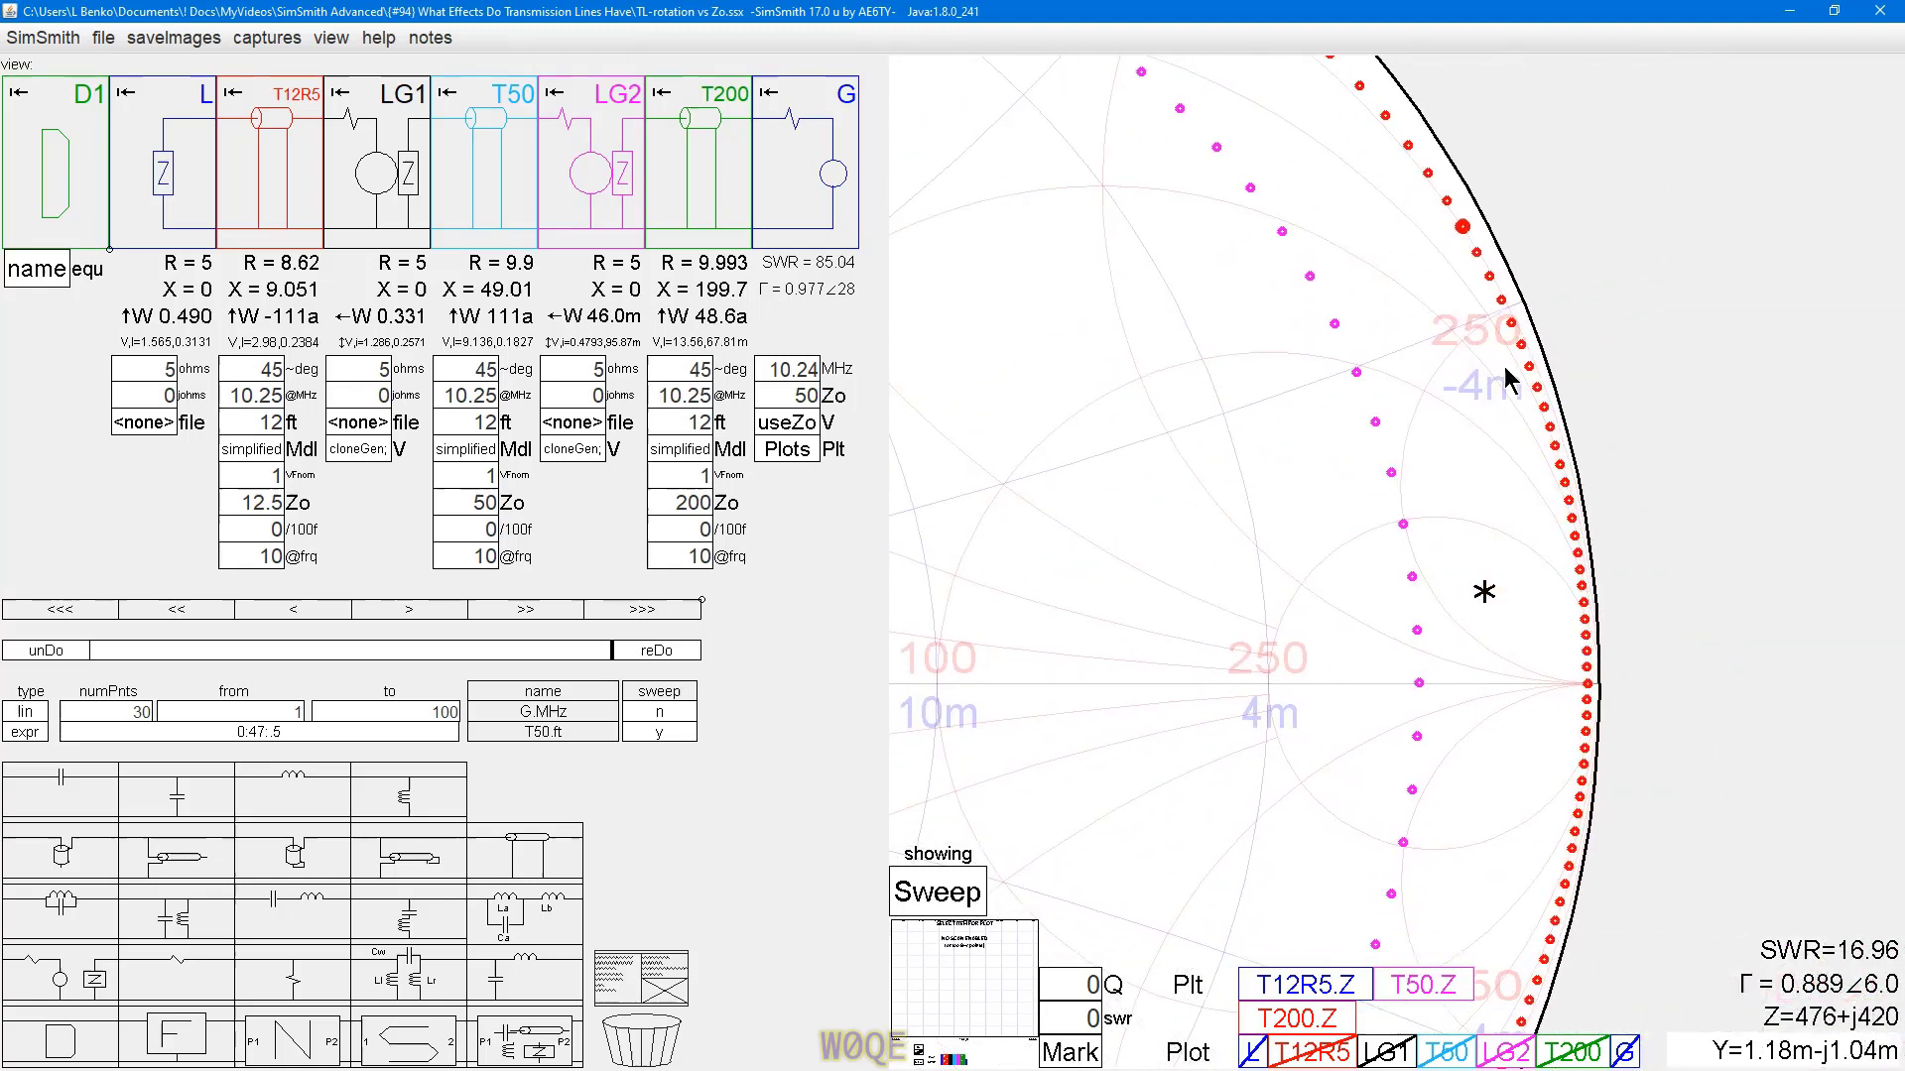
click(1462, 227)
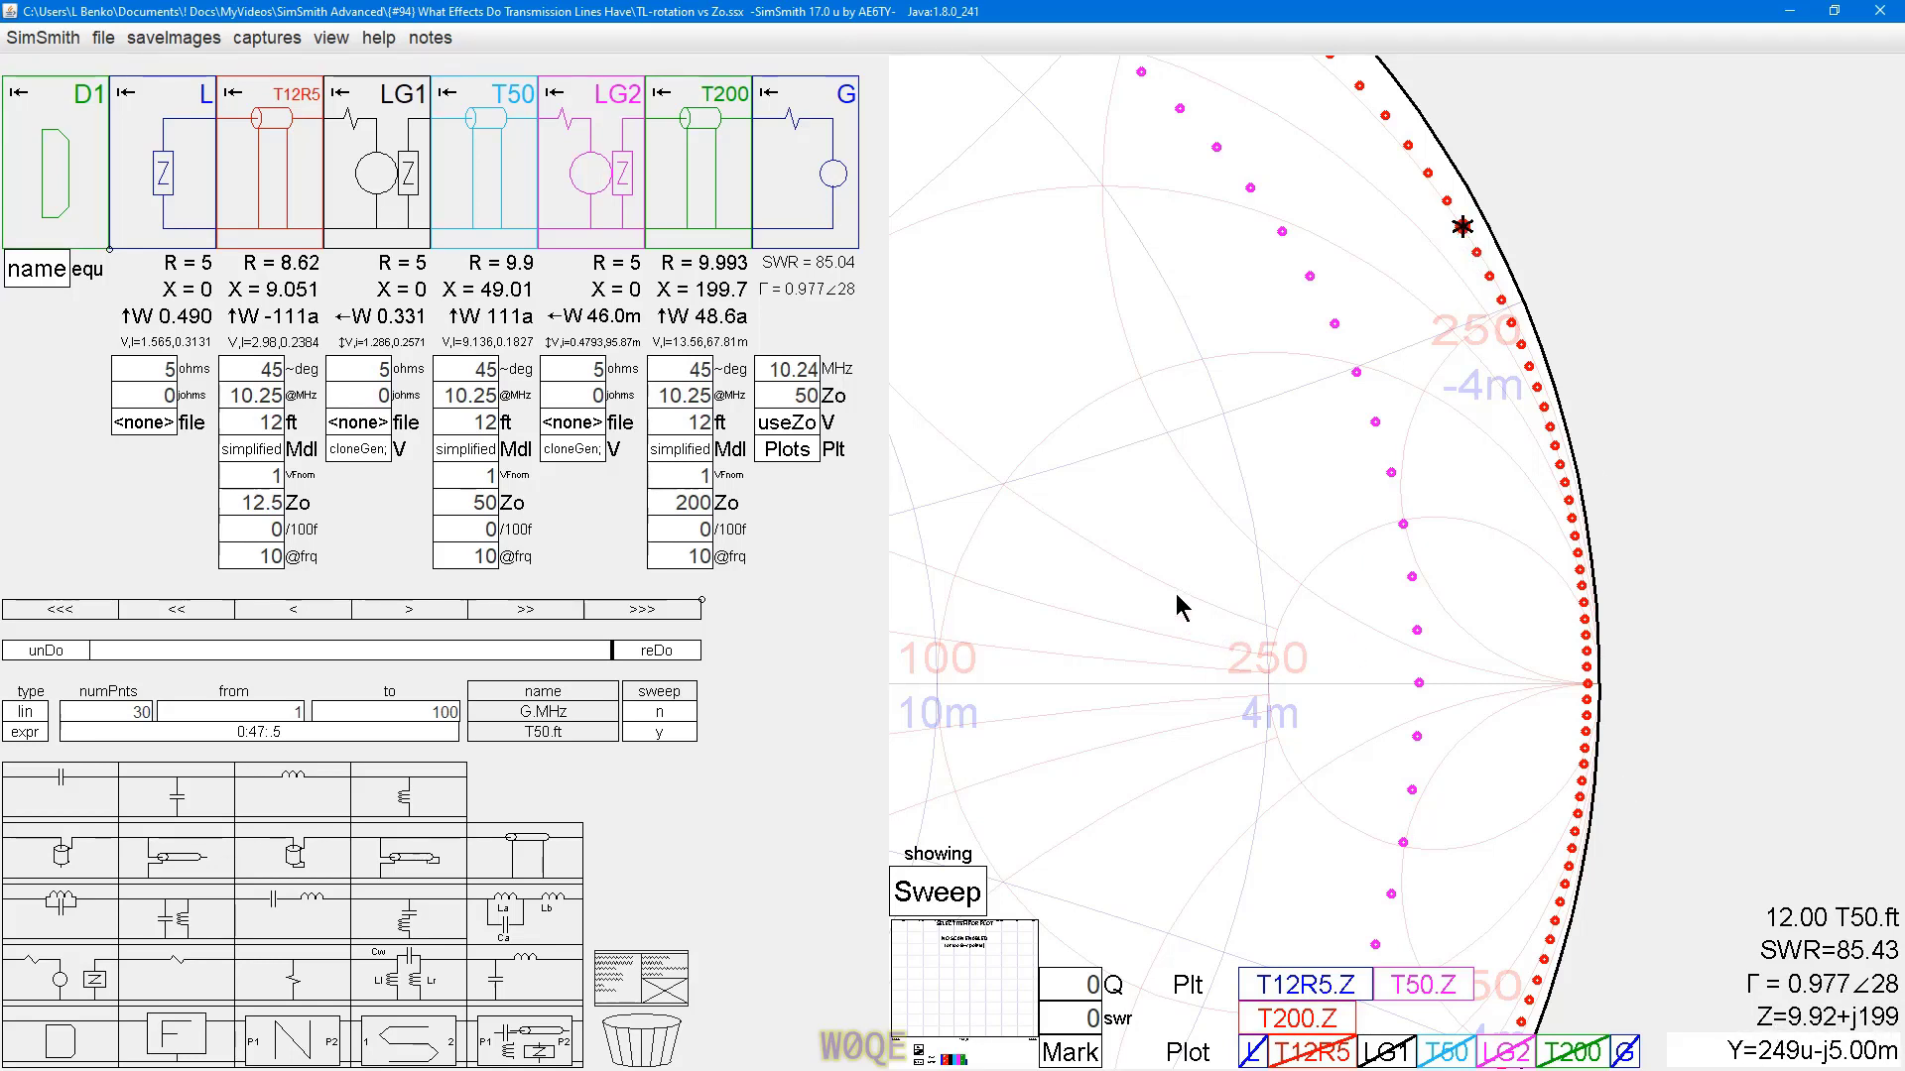
- Set the chart's reference Zo back to 200 ohms
click(1091, 554)
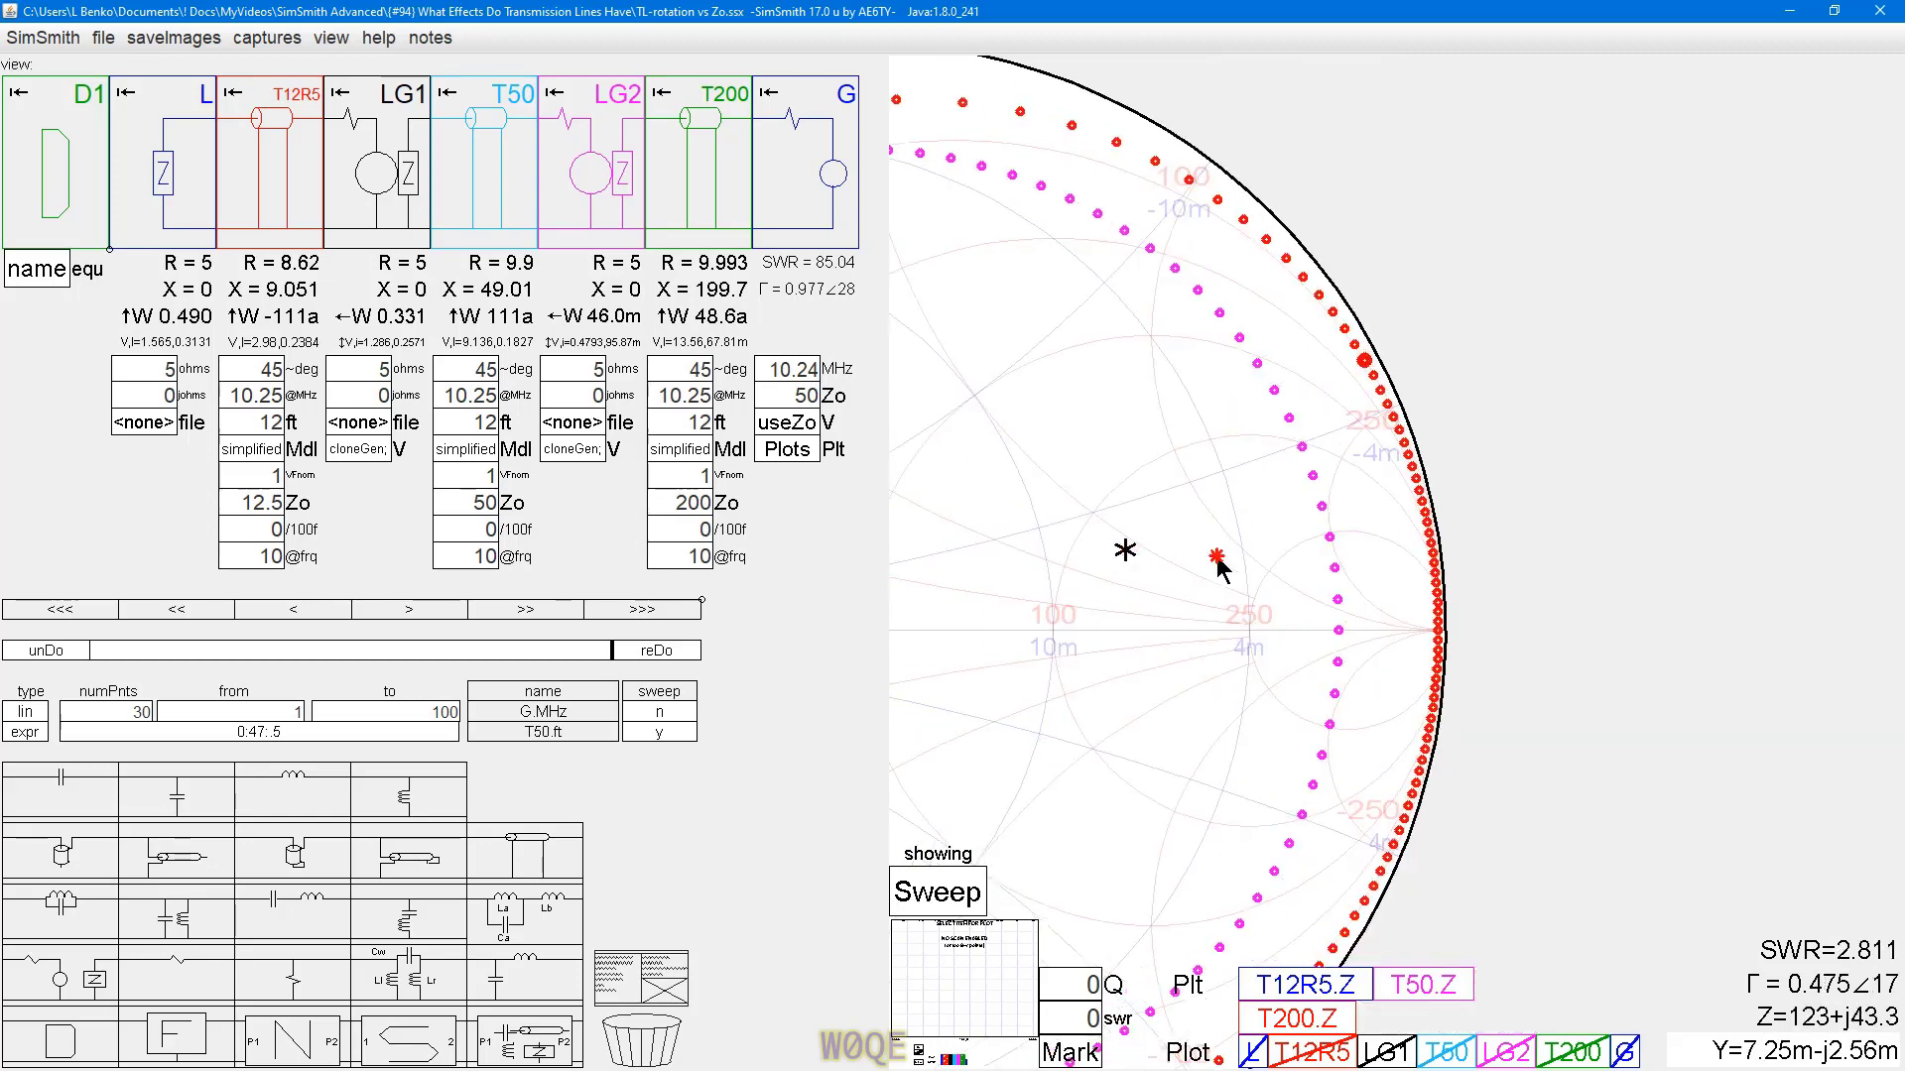
scroll(1077, 571, down, 3)
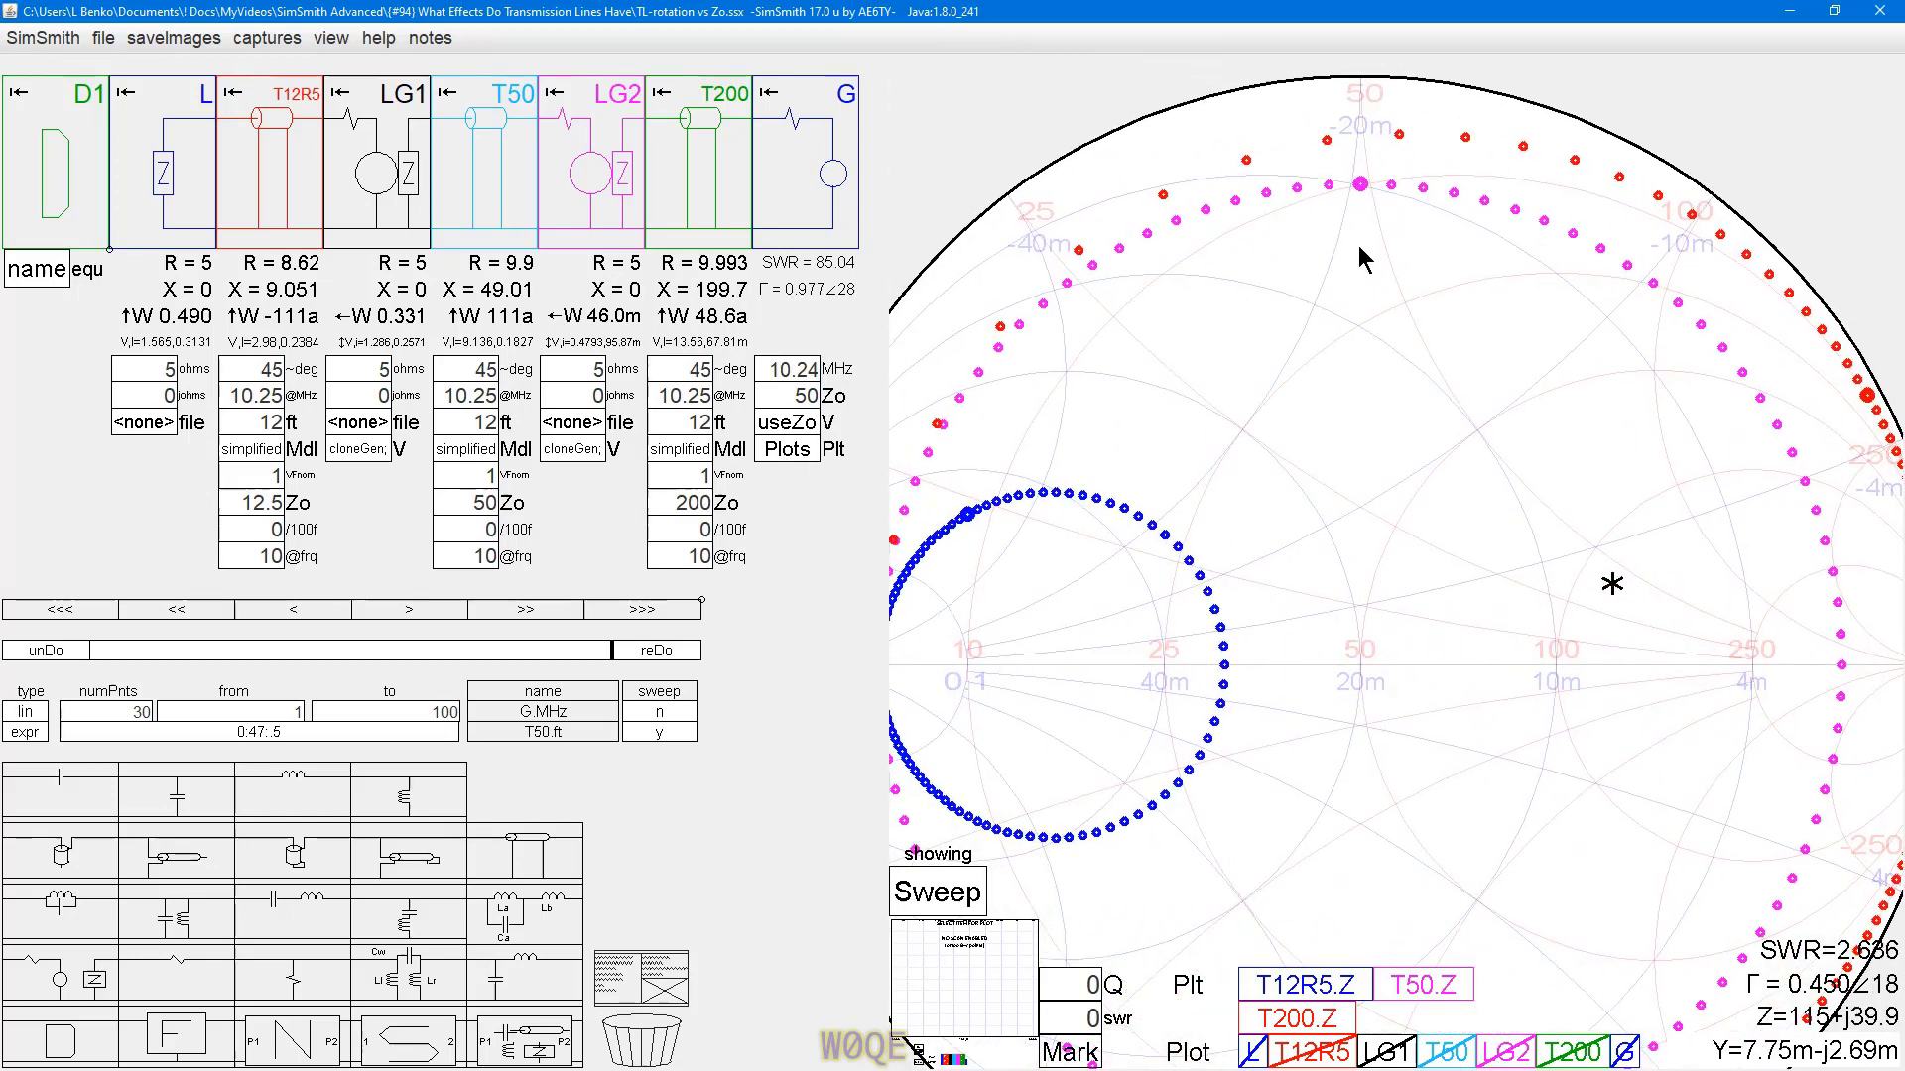
click(805, 395)
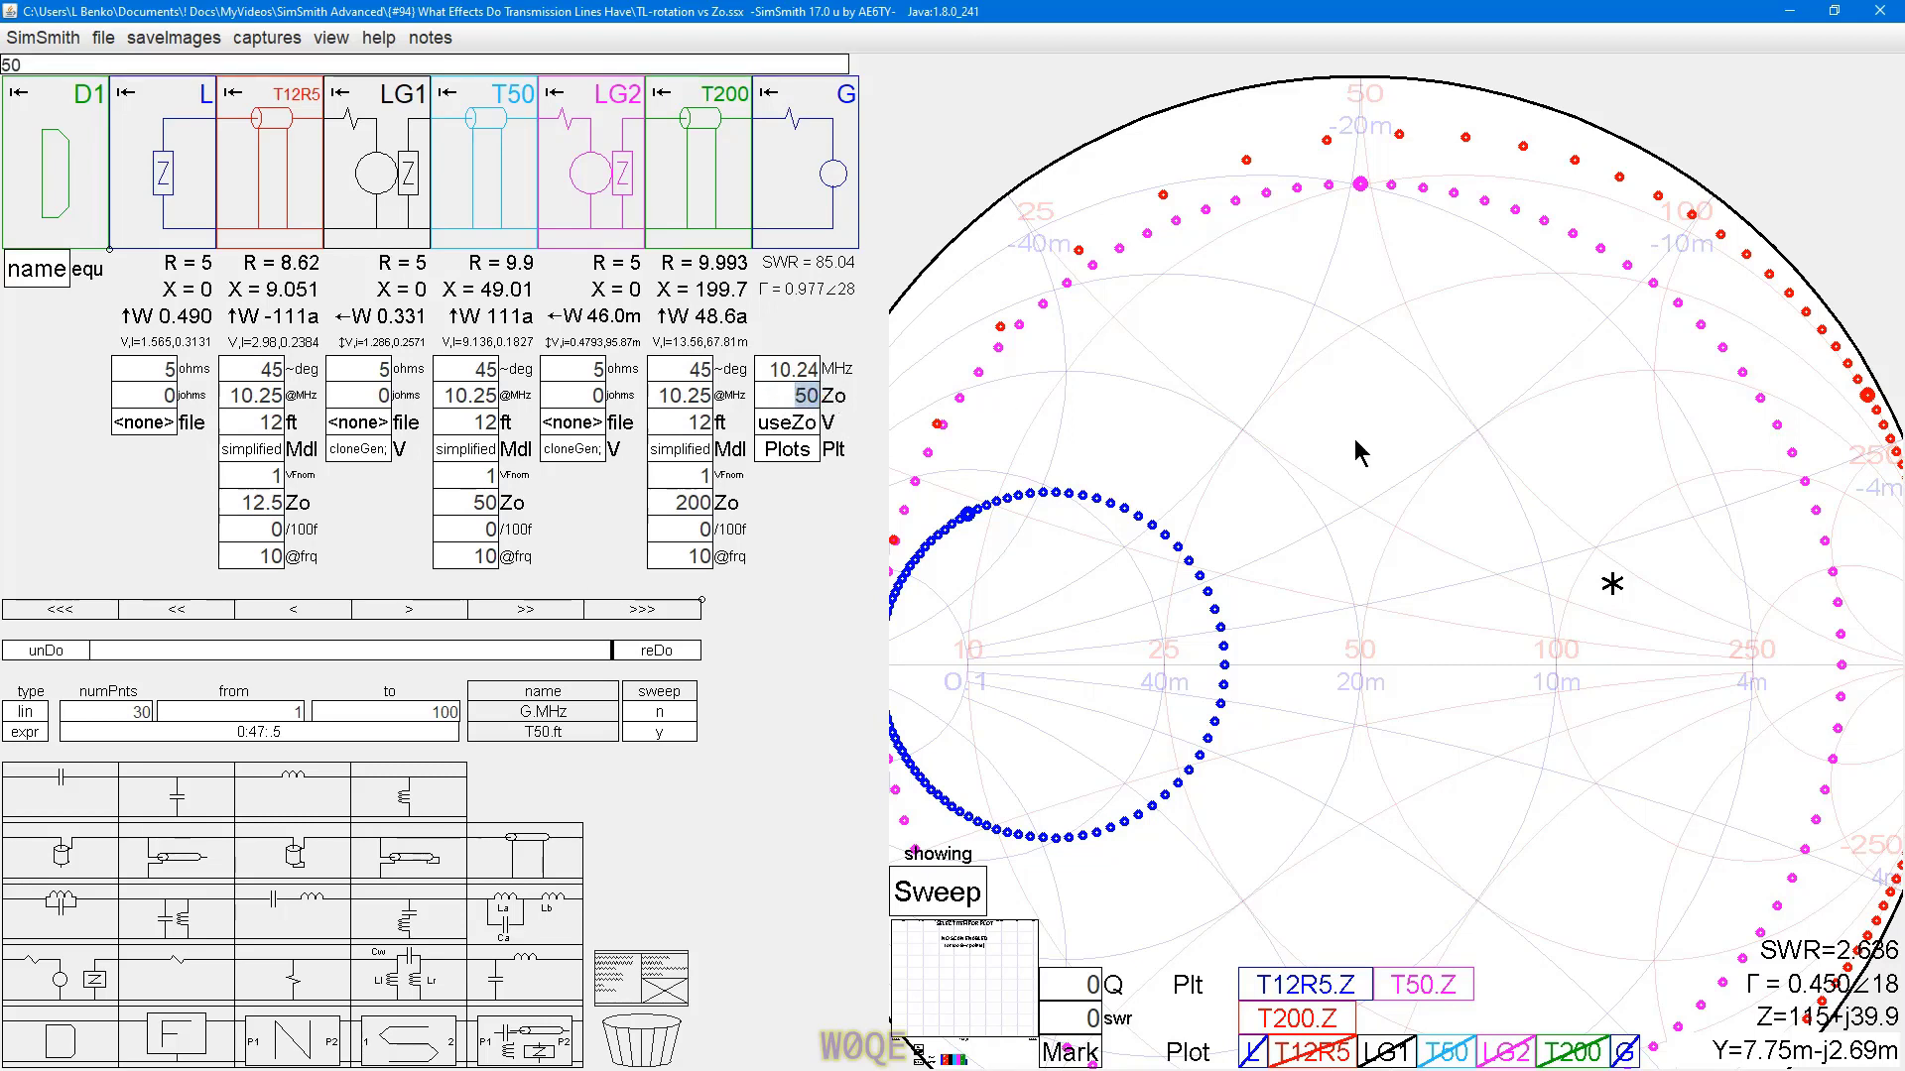
text(200)
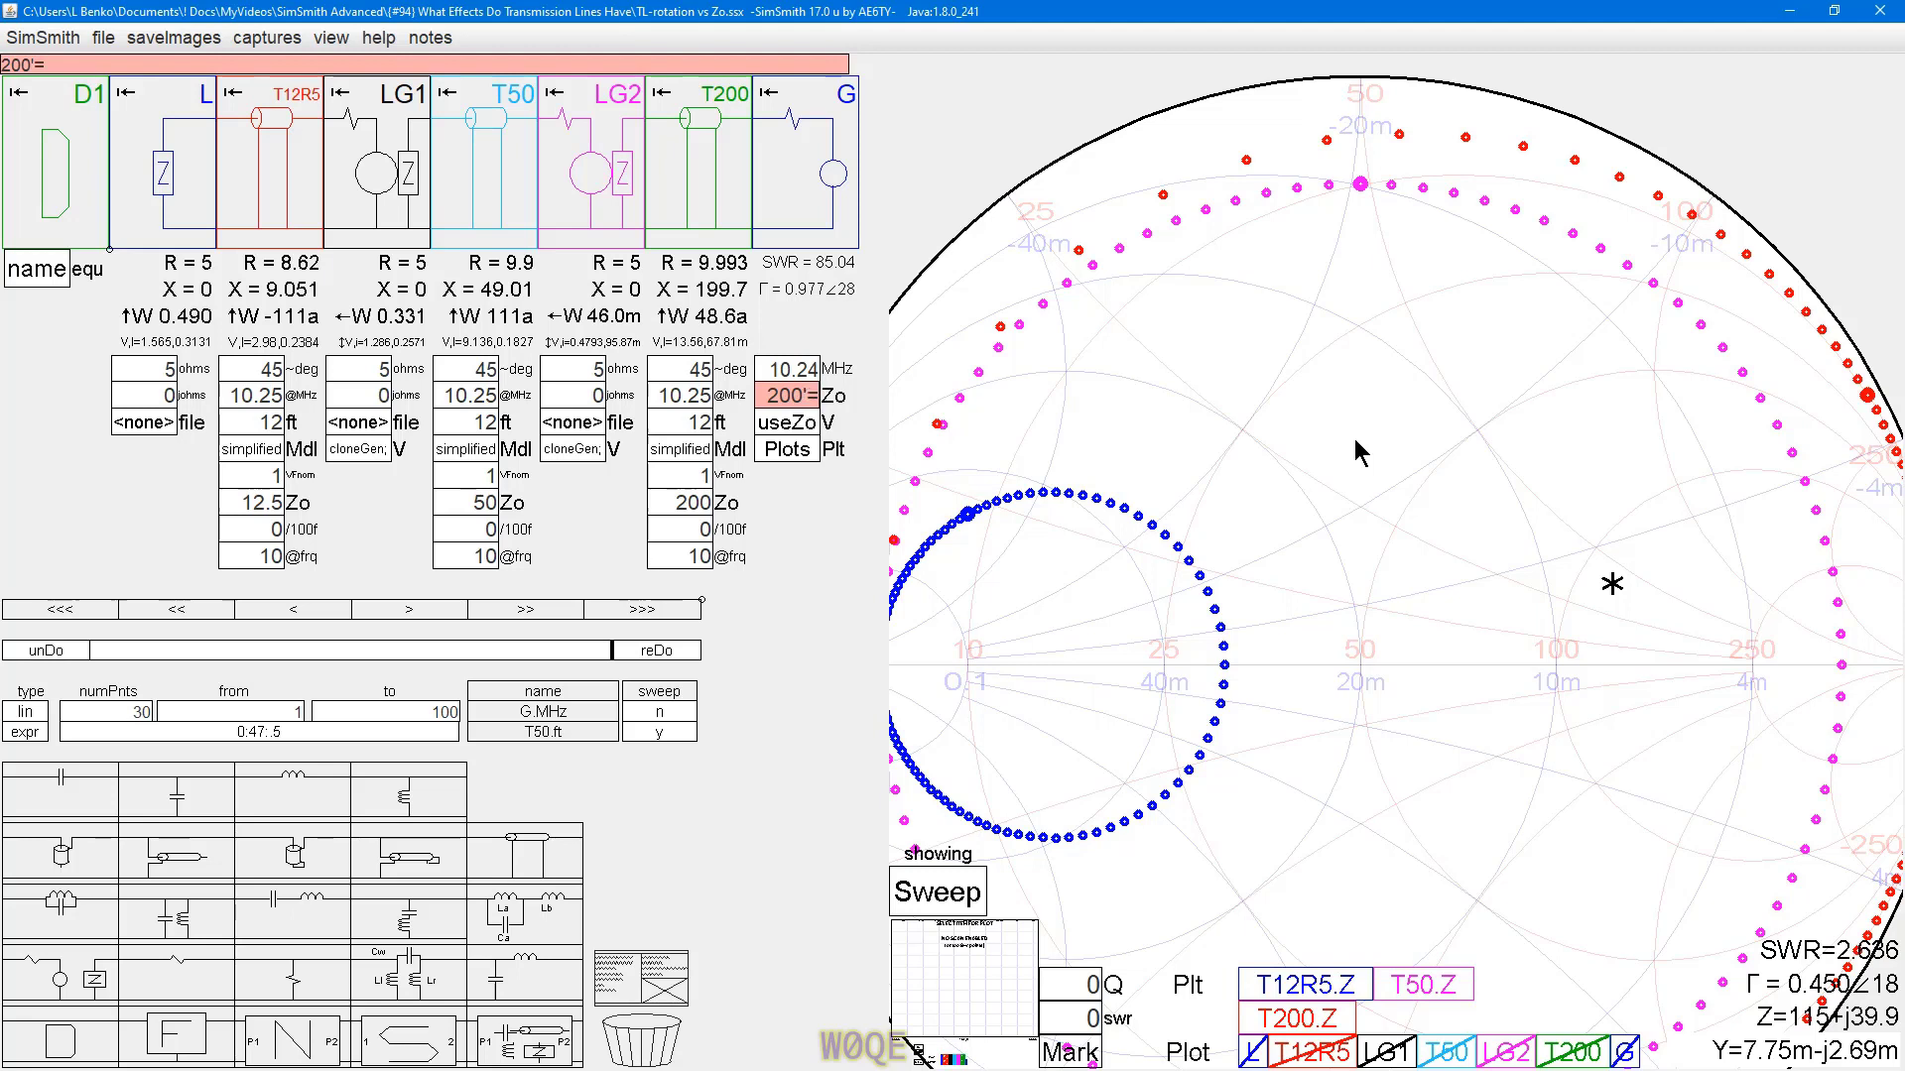
key(Return)
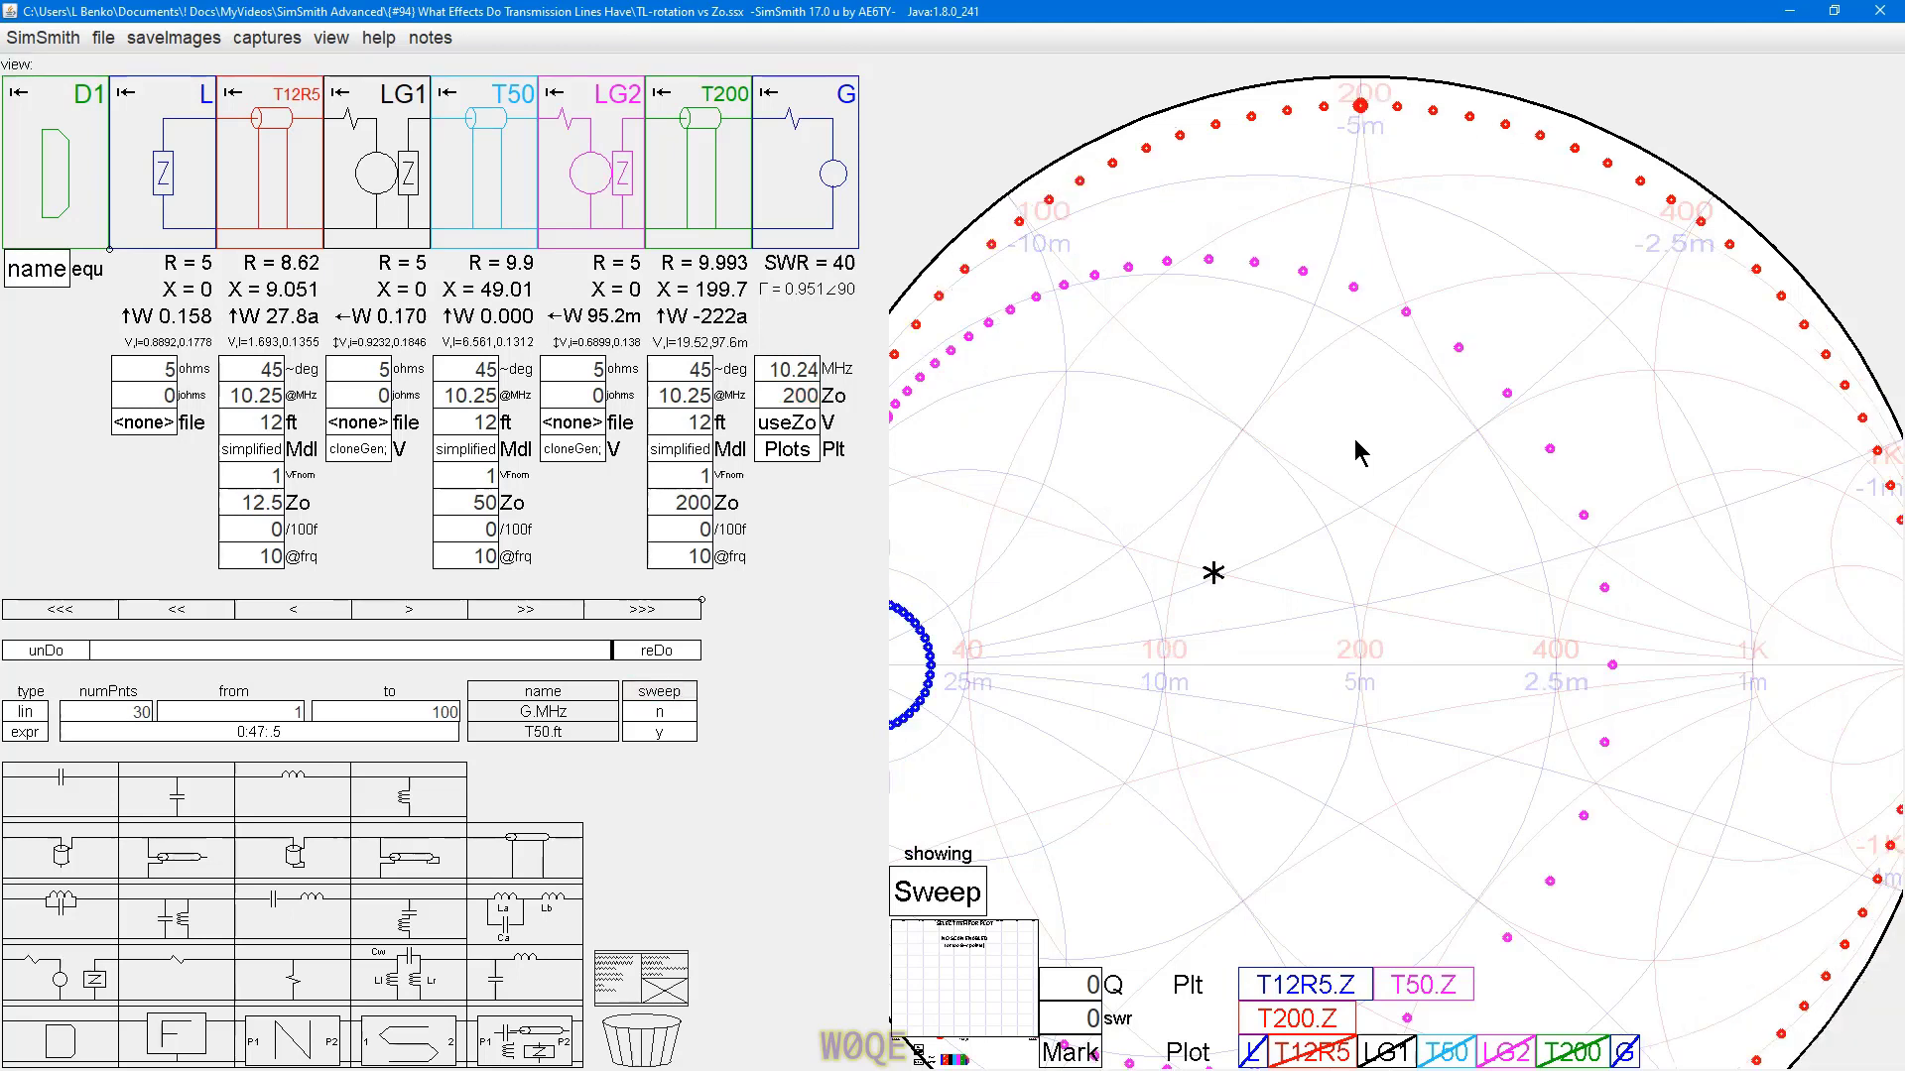
- Mark the red 12.00 ft point at the chart's top (10.0 + j200 ohms) and zoom around it
click(1360, 109)
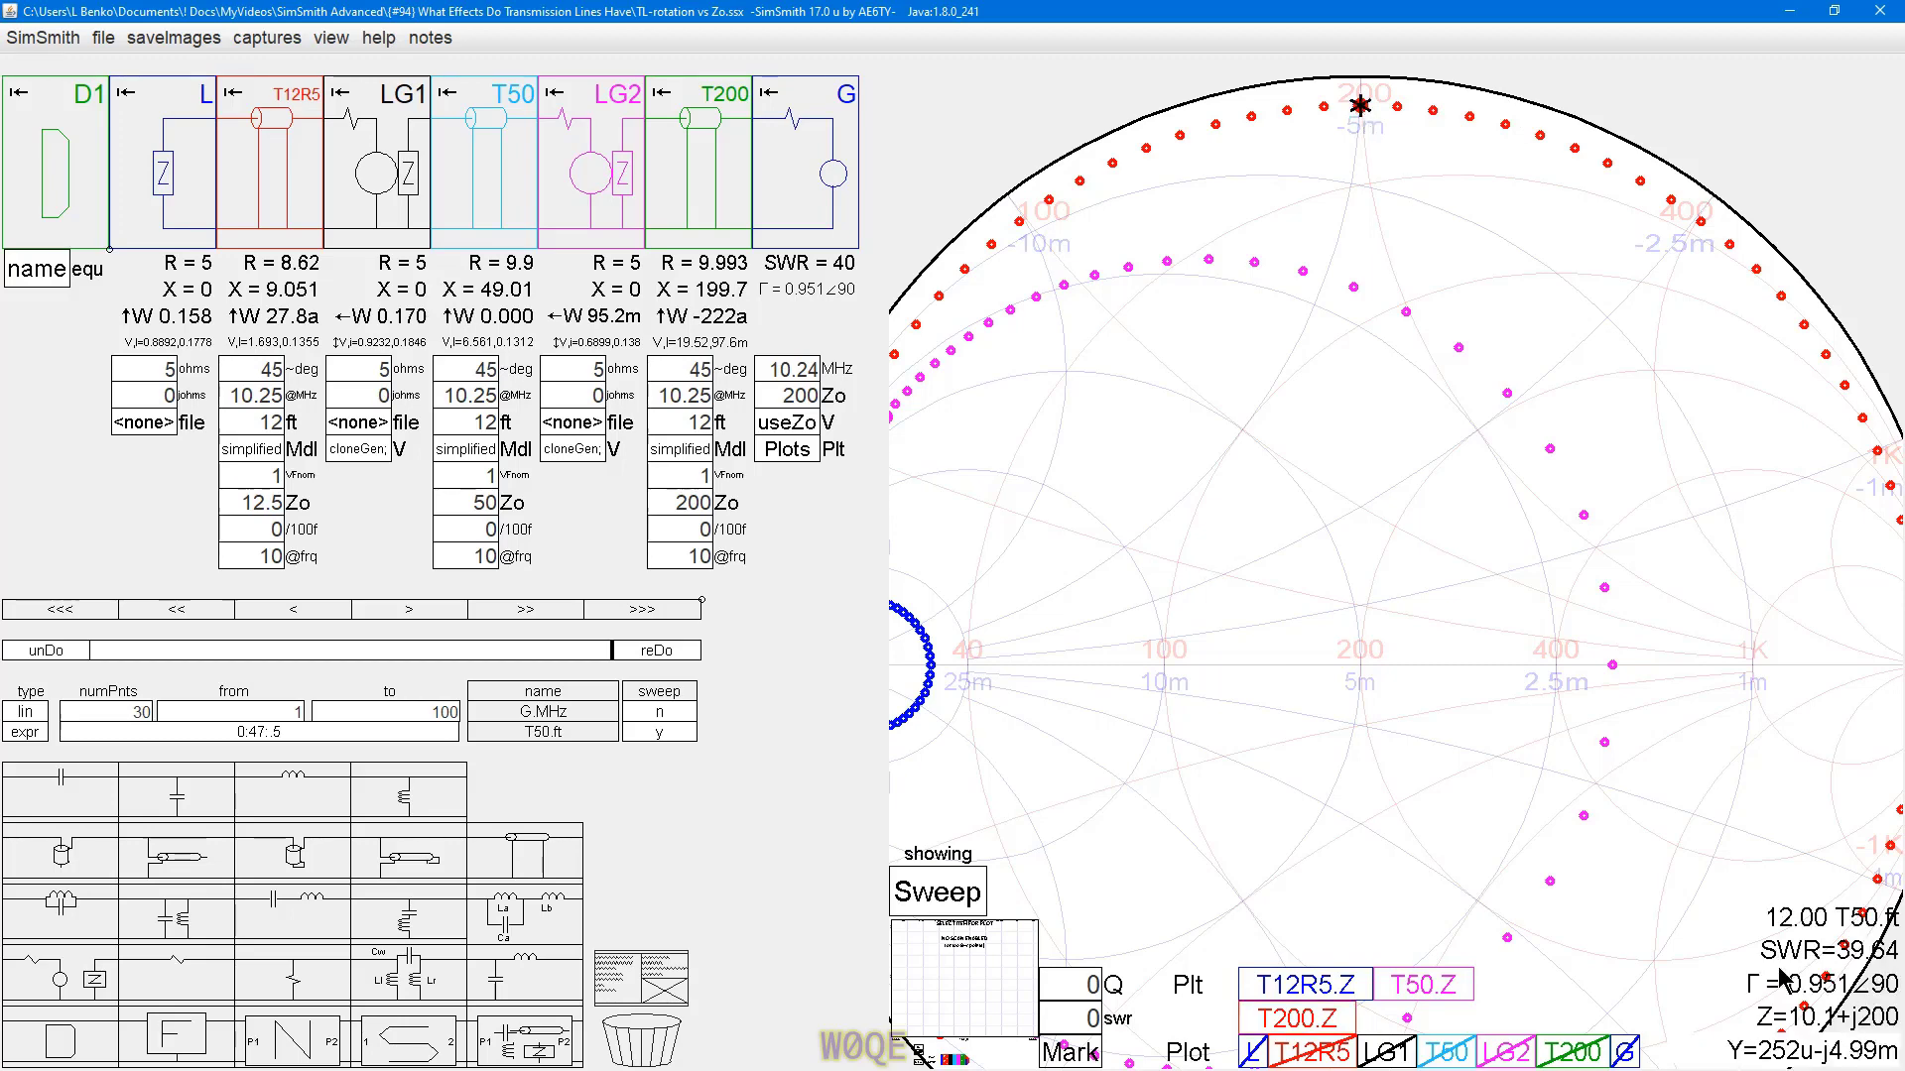
click(1363, 109)
scroll(1363, 109, up, 4)
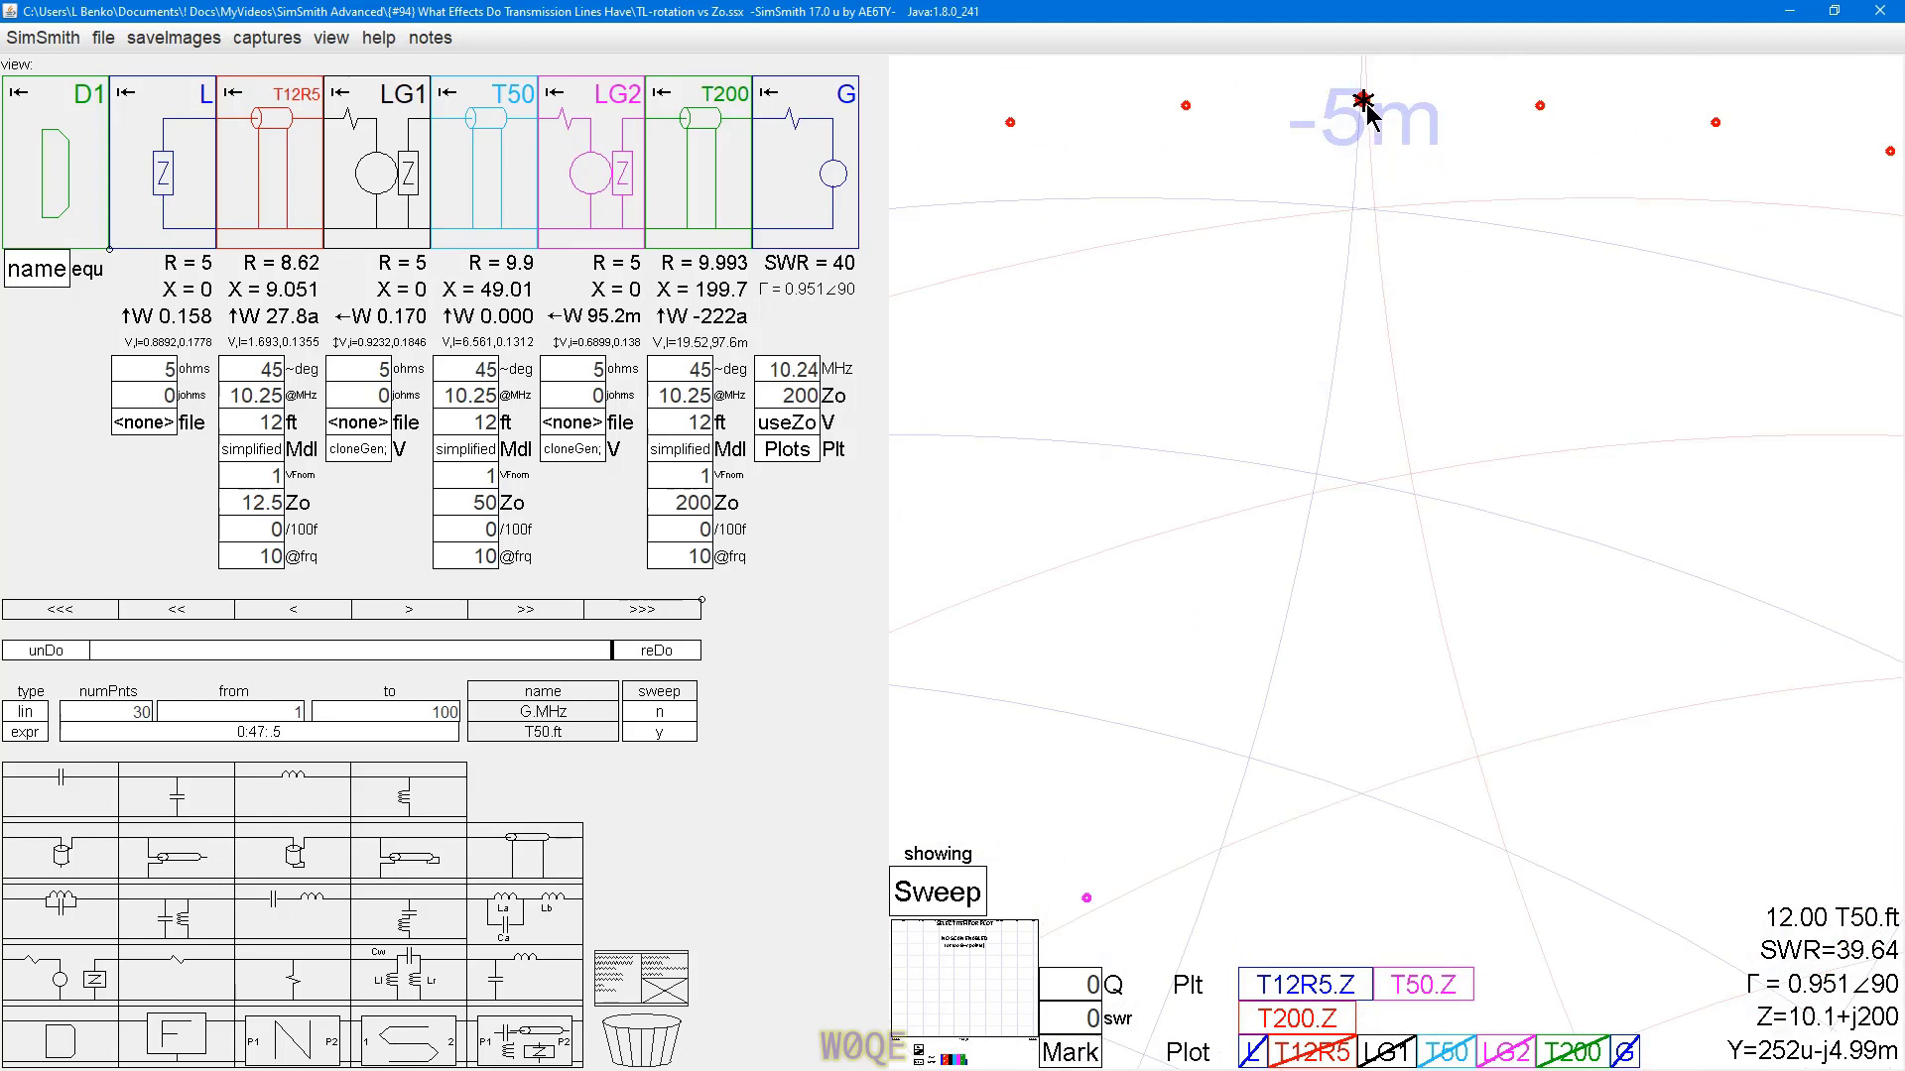
click(1365, 107)
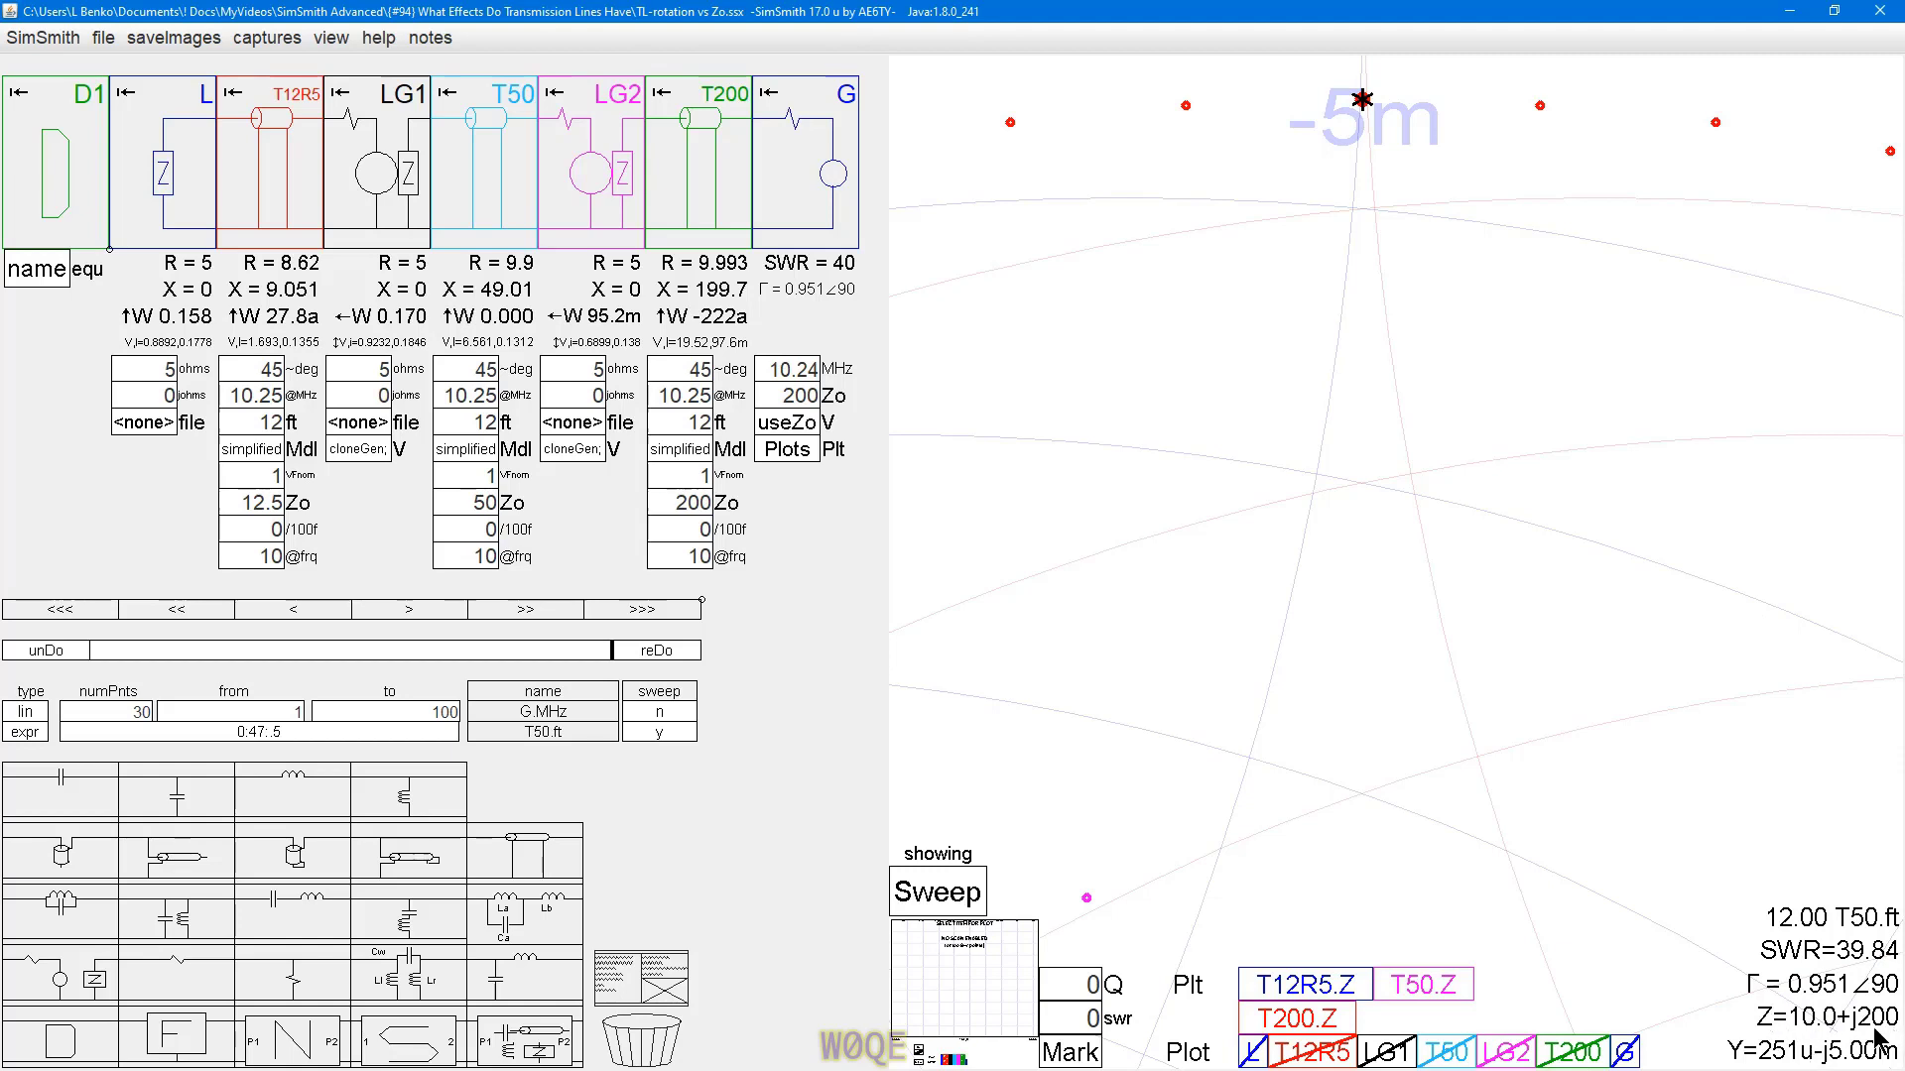
scroll(1694, 618, down, 3)
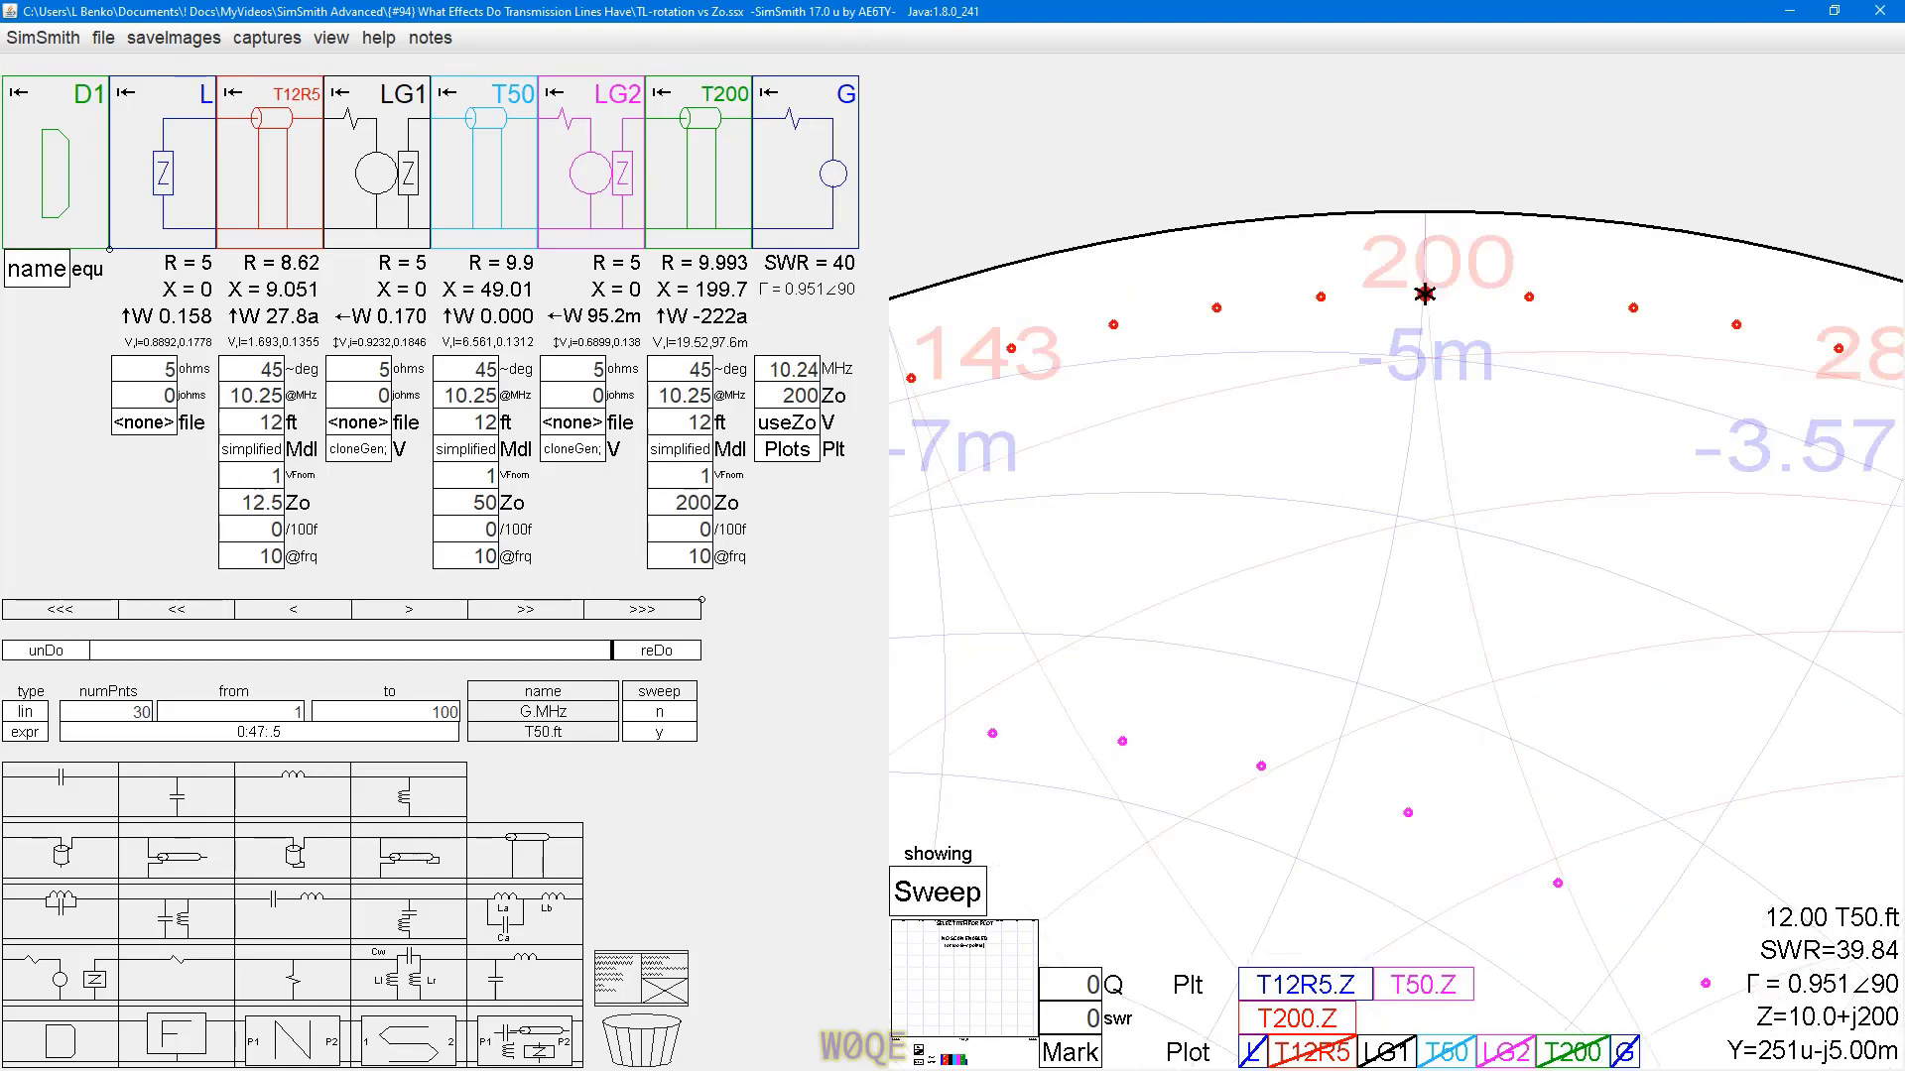
click(1673, 549)
mouse_move(1673, 548)
mouse_down()
mouse_move(1092, 579)
mouse_move(1157, 544)
mouse_up()
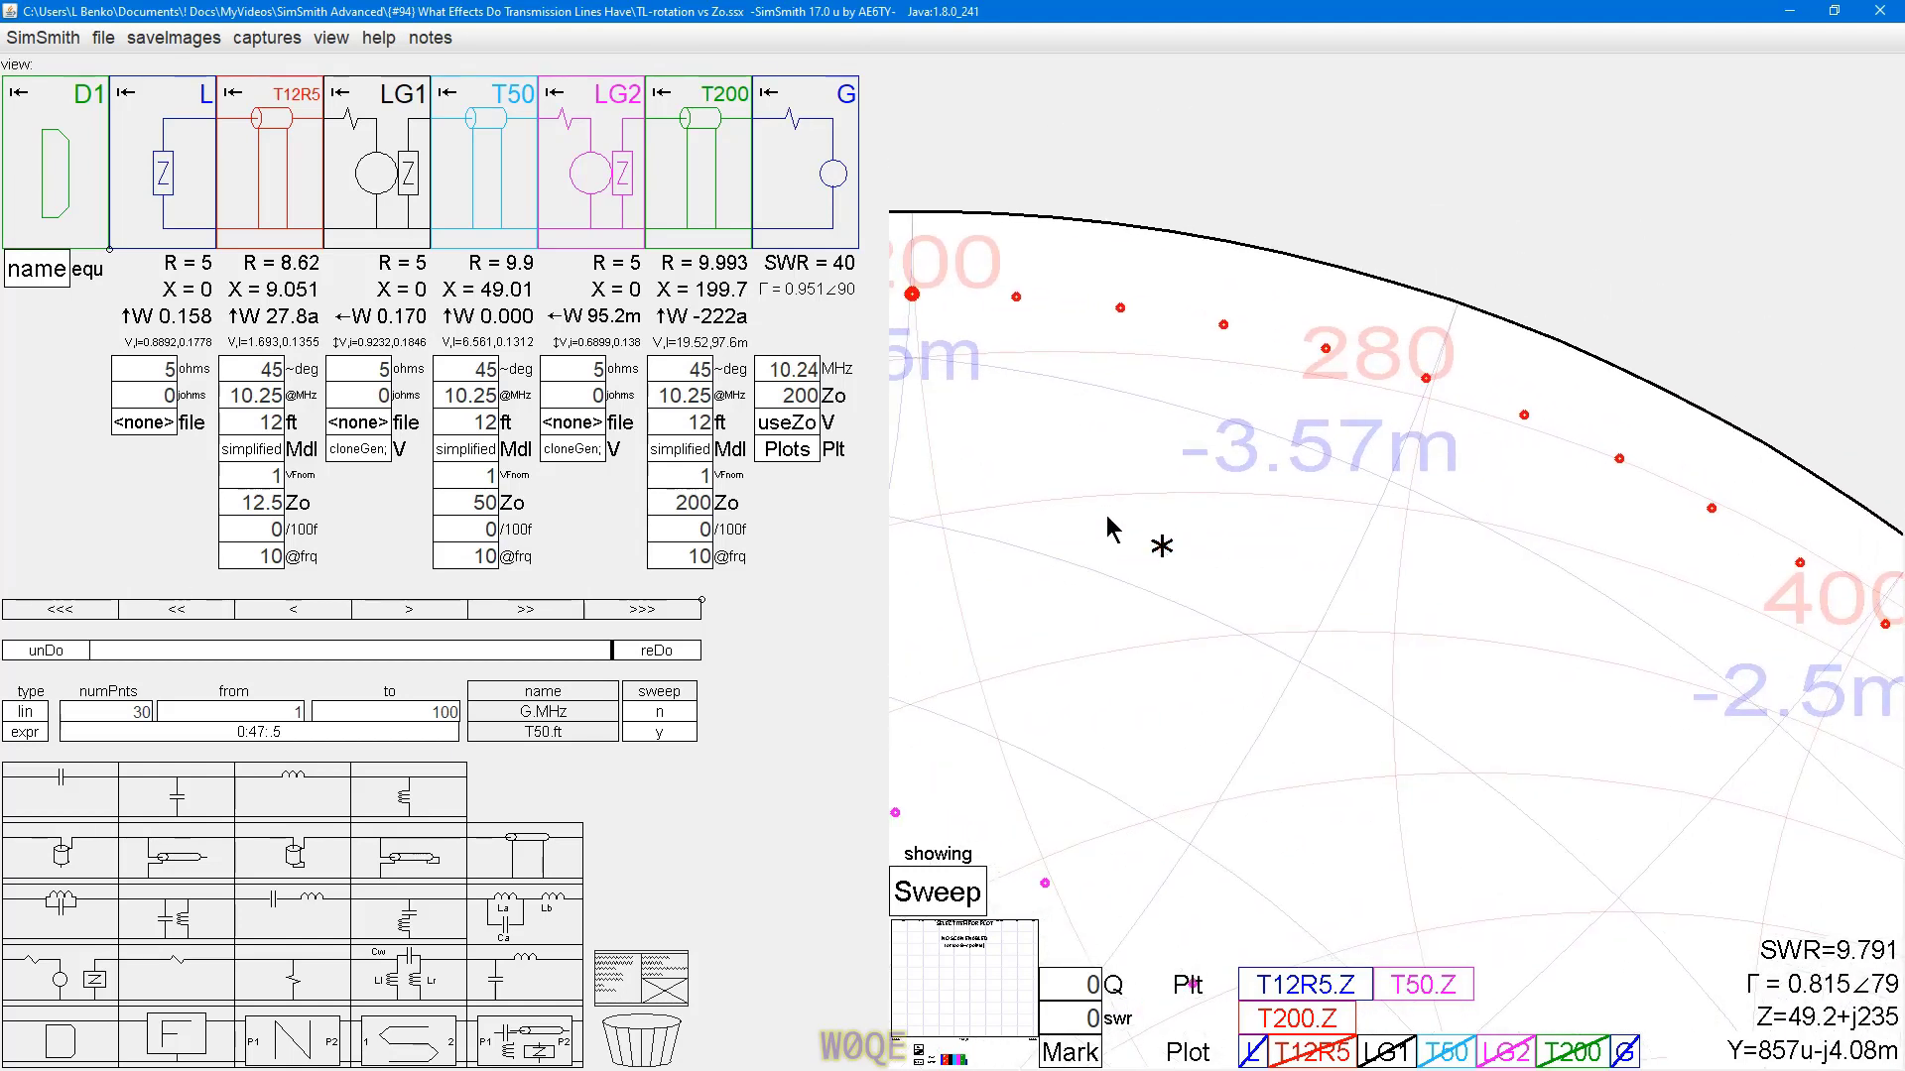
click(765, 398)
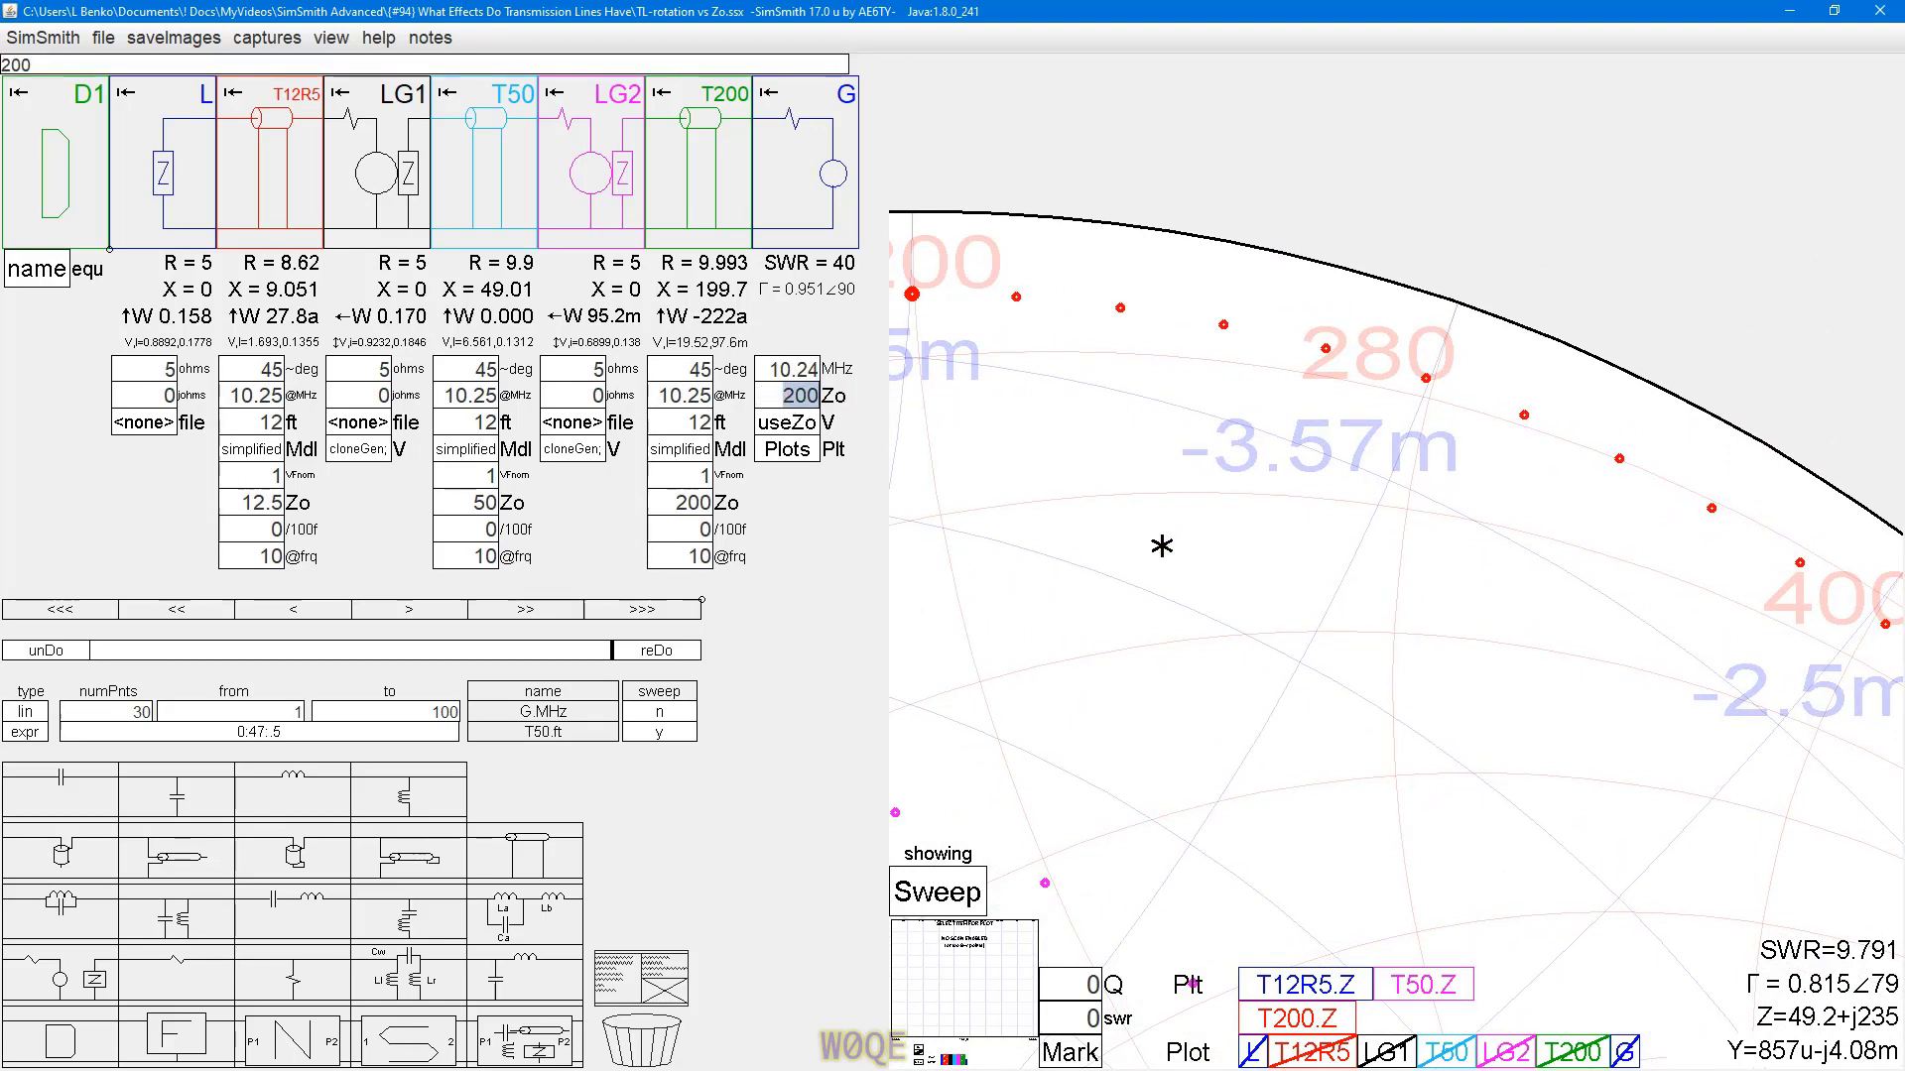
- Return the chart's reference Zo to 50 ohms
text(50)
key(Return)
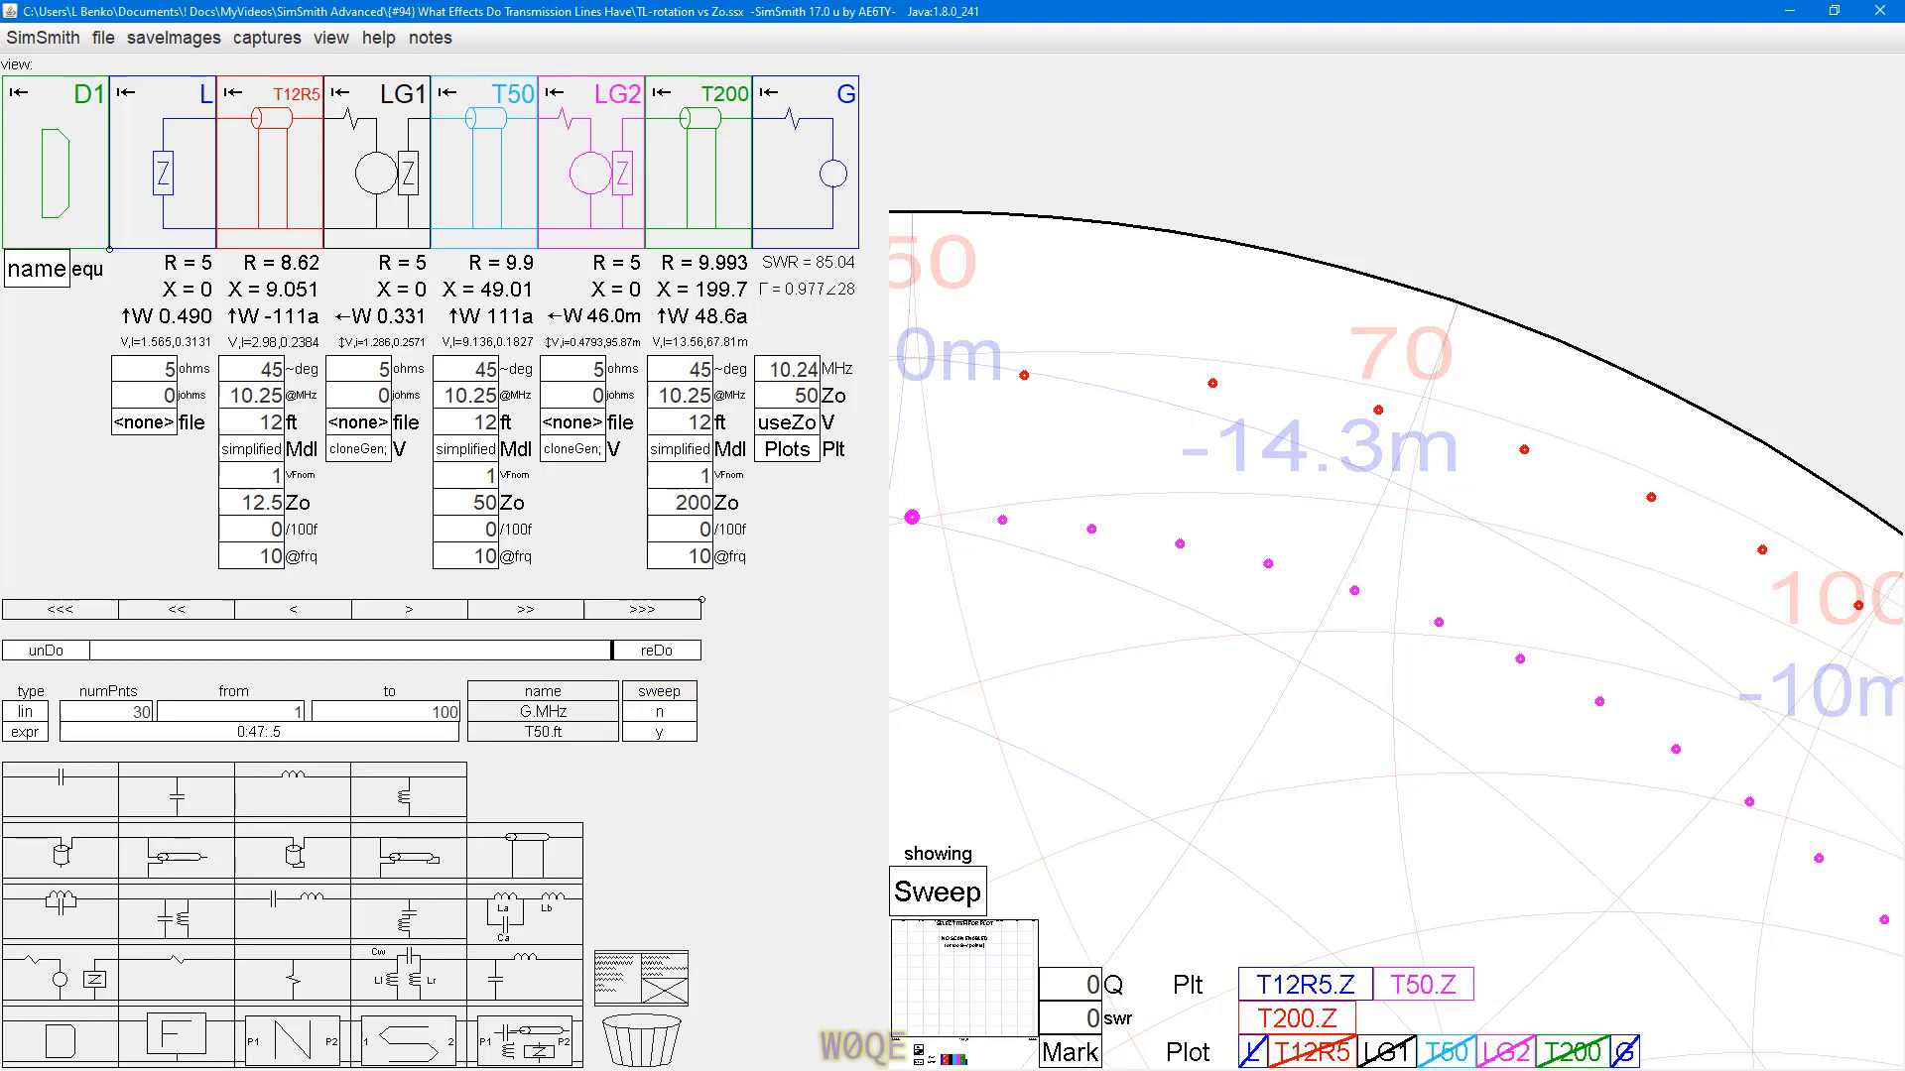
scroll(1658, 808, down, 3)
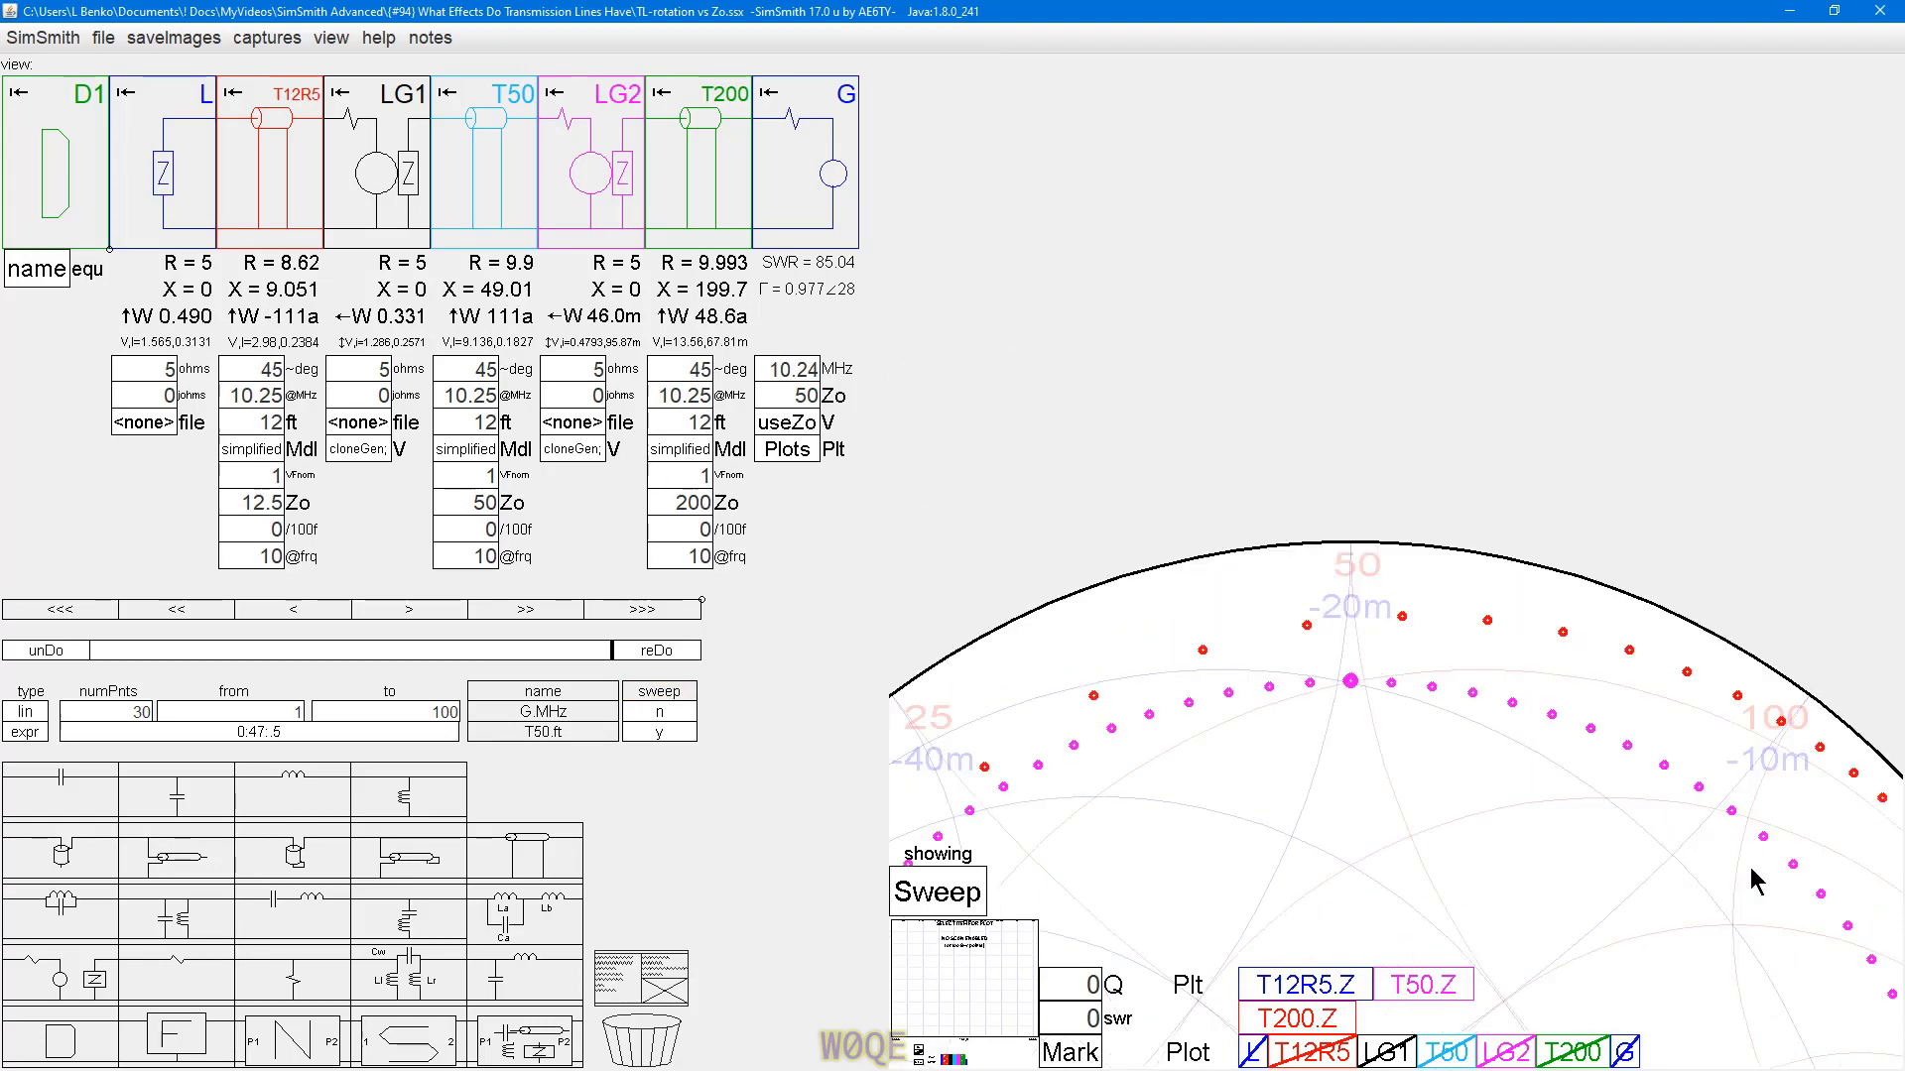
- Zoom in to mark the red sweep's 12.00 ft point near the right rim, then zoom back out
scroll(1420, 625, up, 3)
scroll(1545, 521, up, 2)
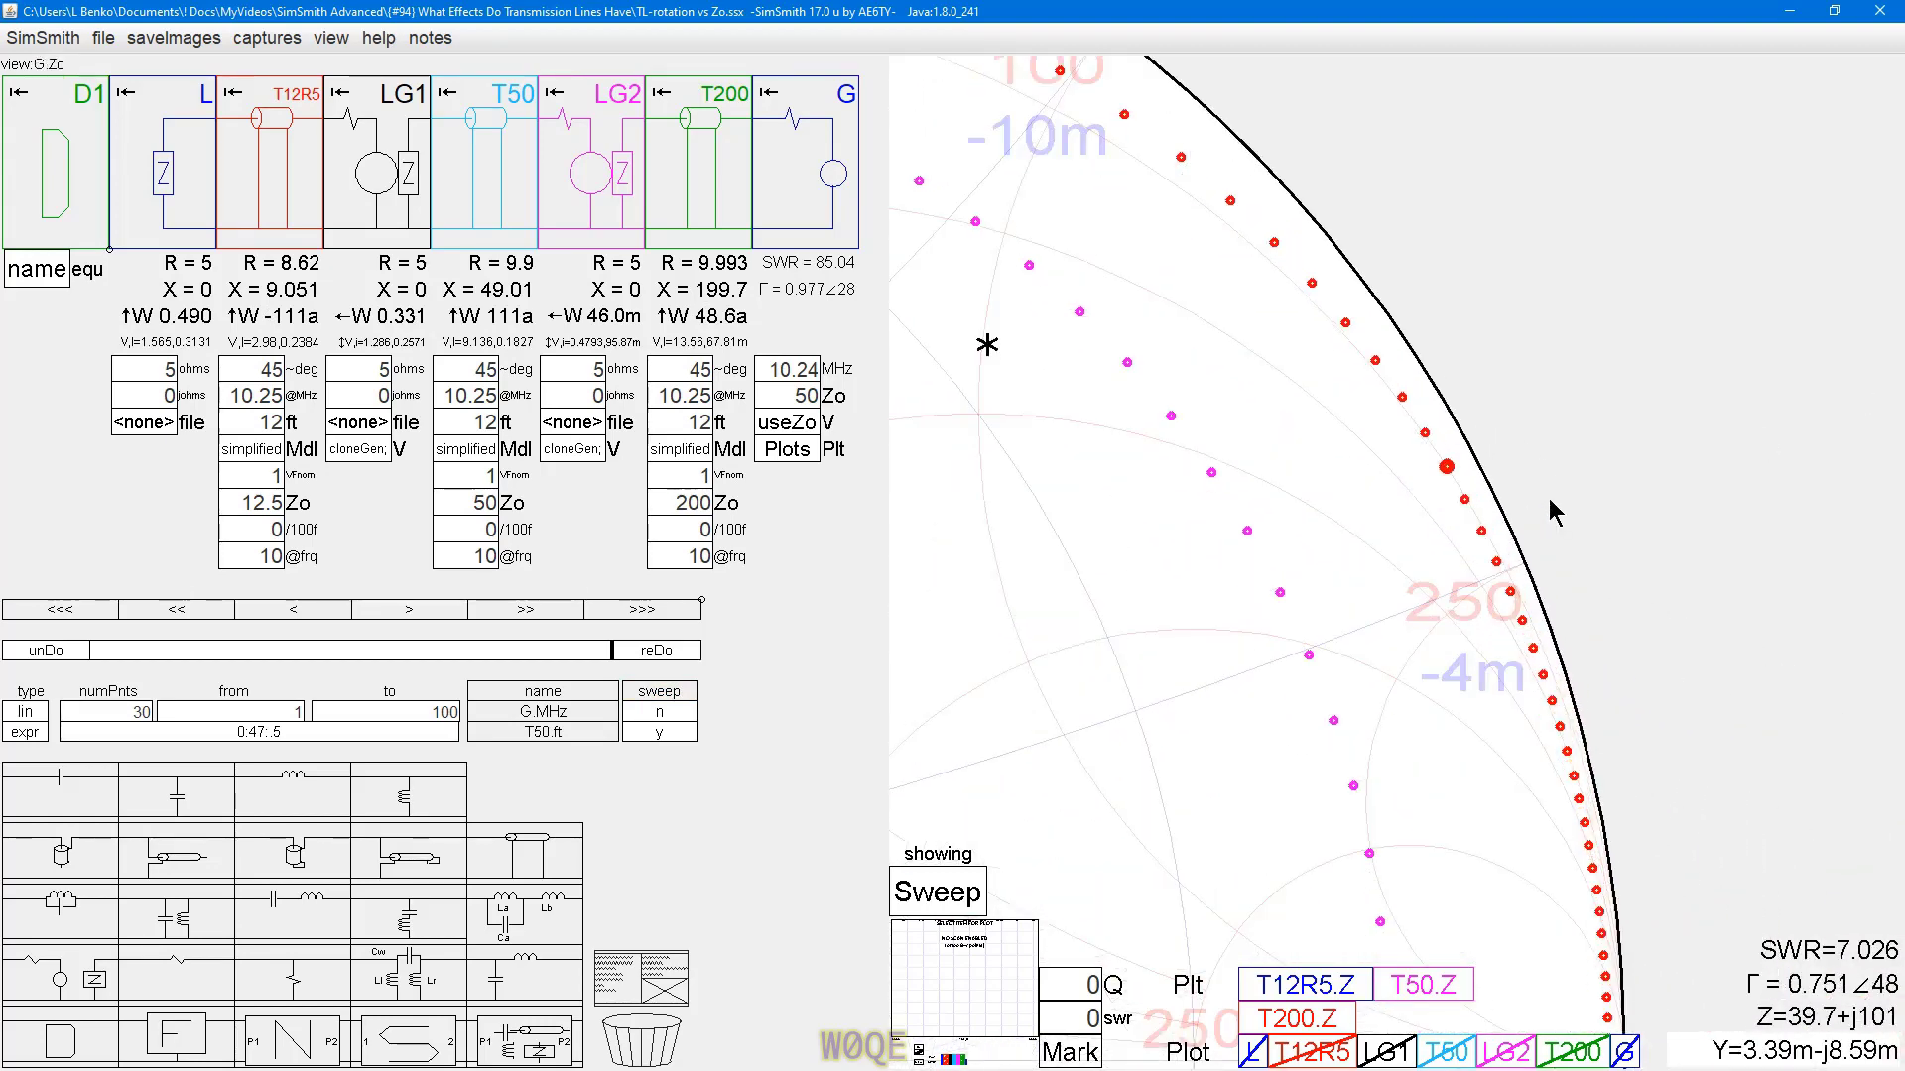
scroll(1373, 374, up, 2)
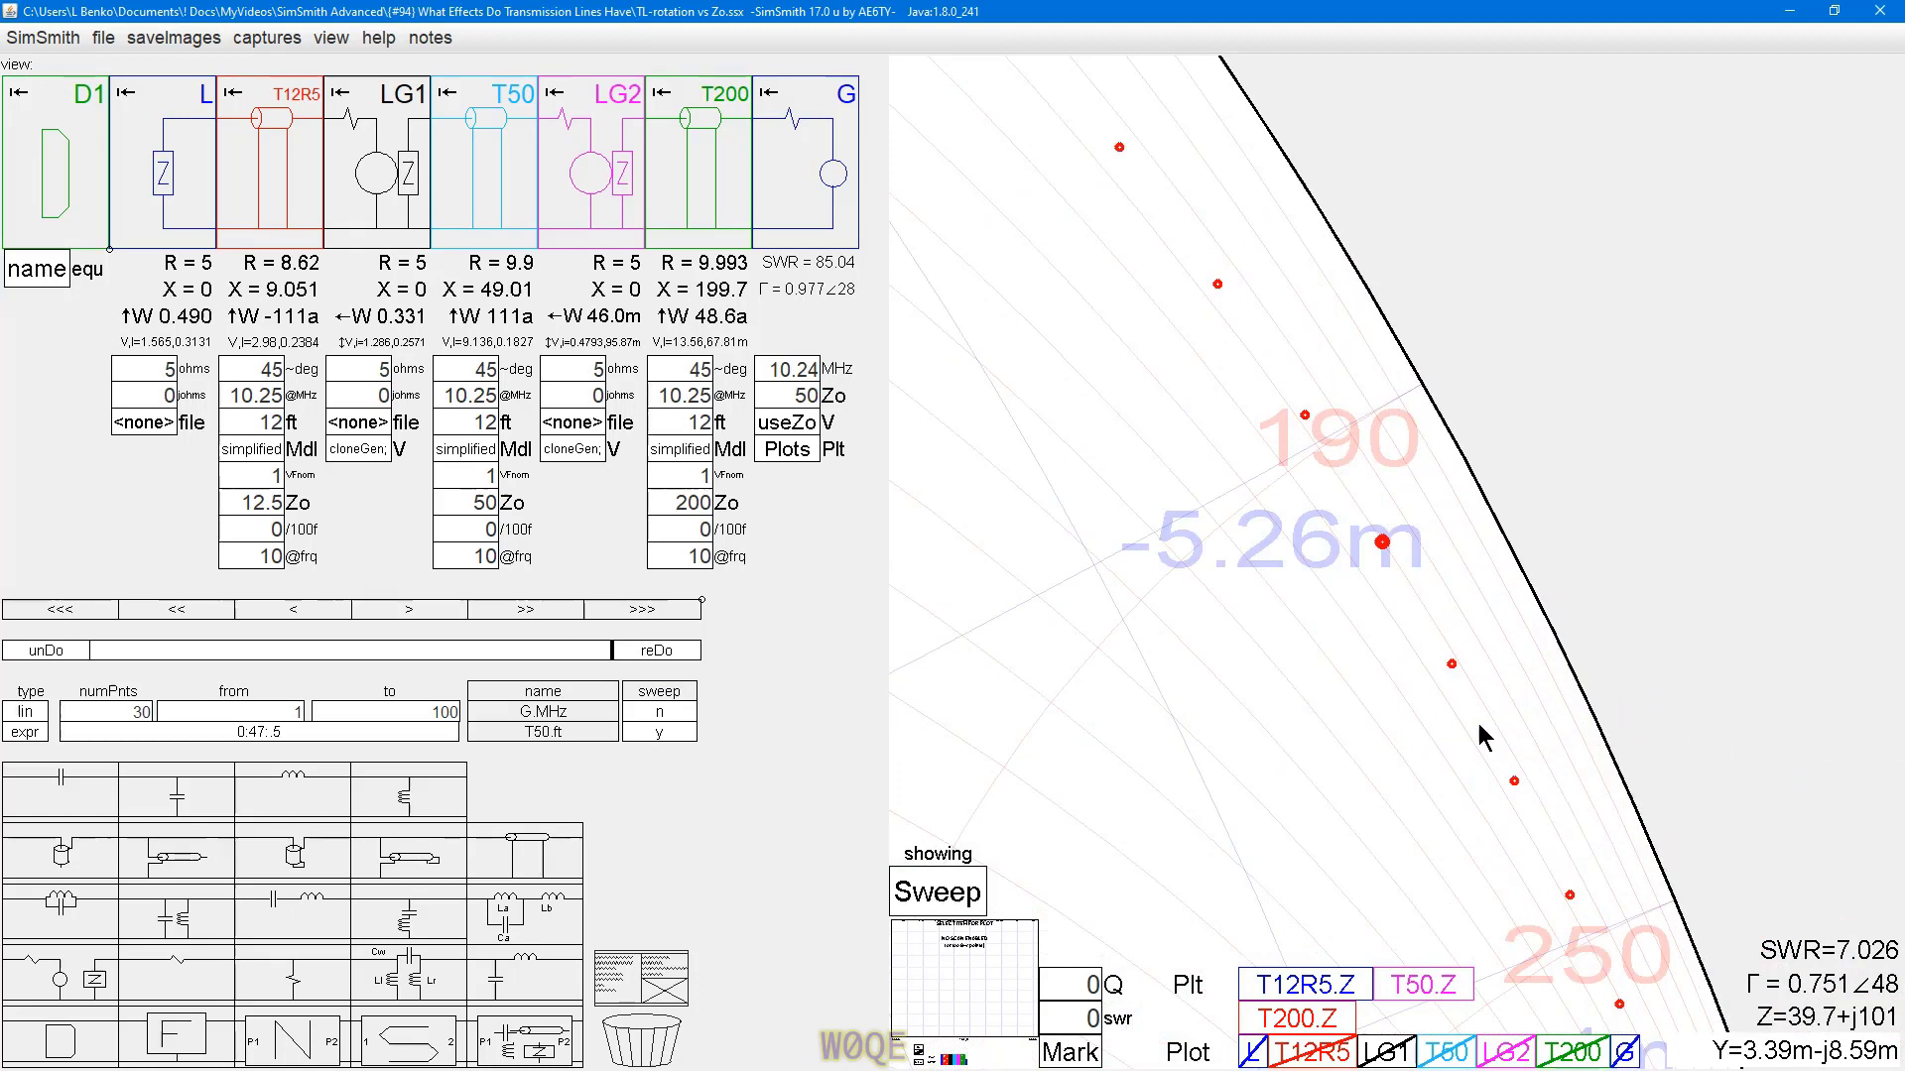
click(1383, 545)
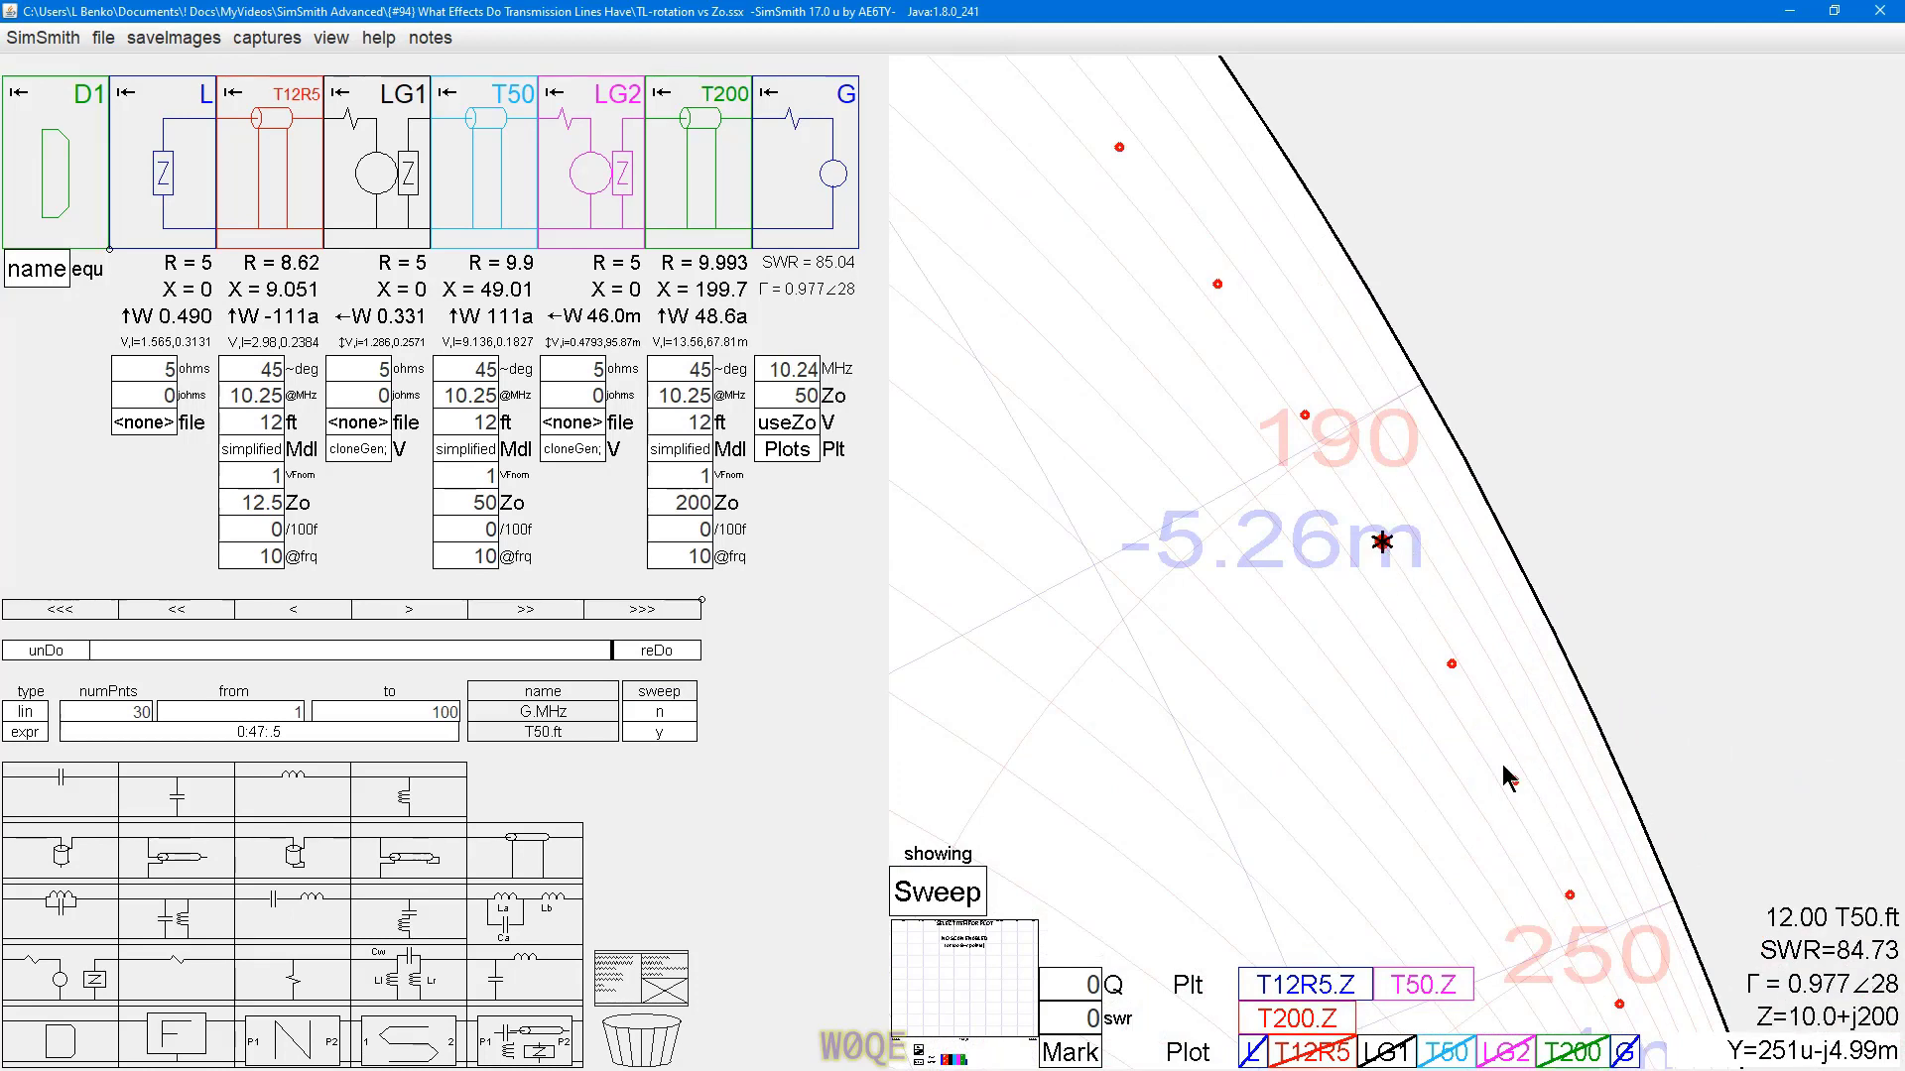
scroll(1509, 778, down, 4)
scroll(1399, 529, down, 2)
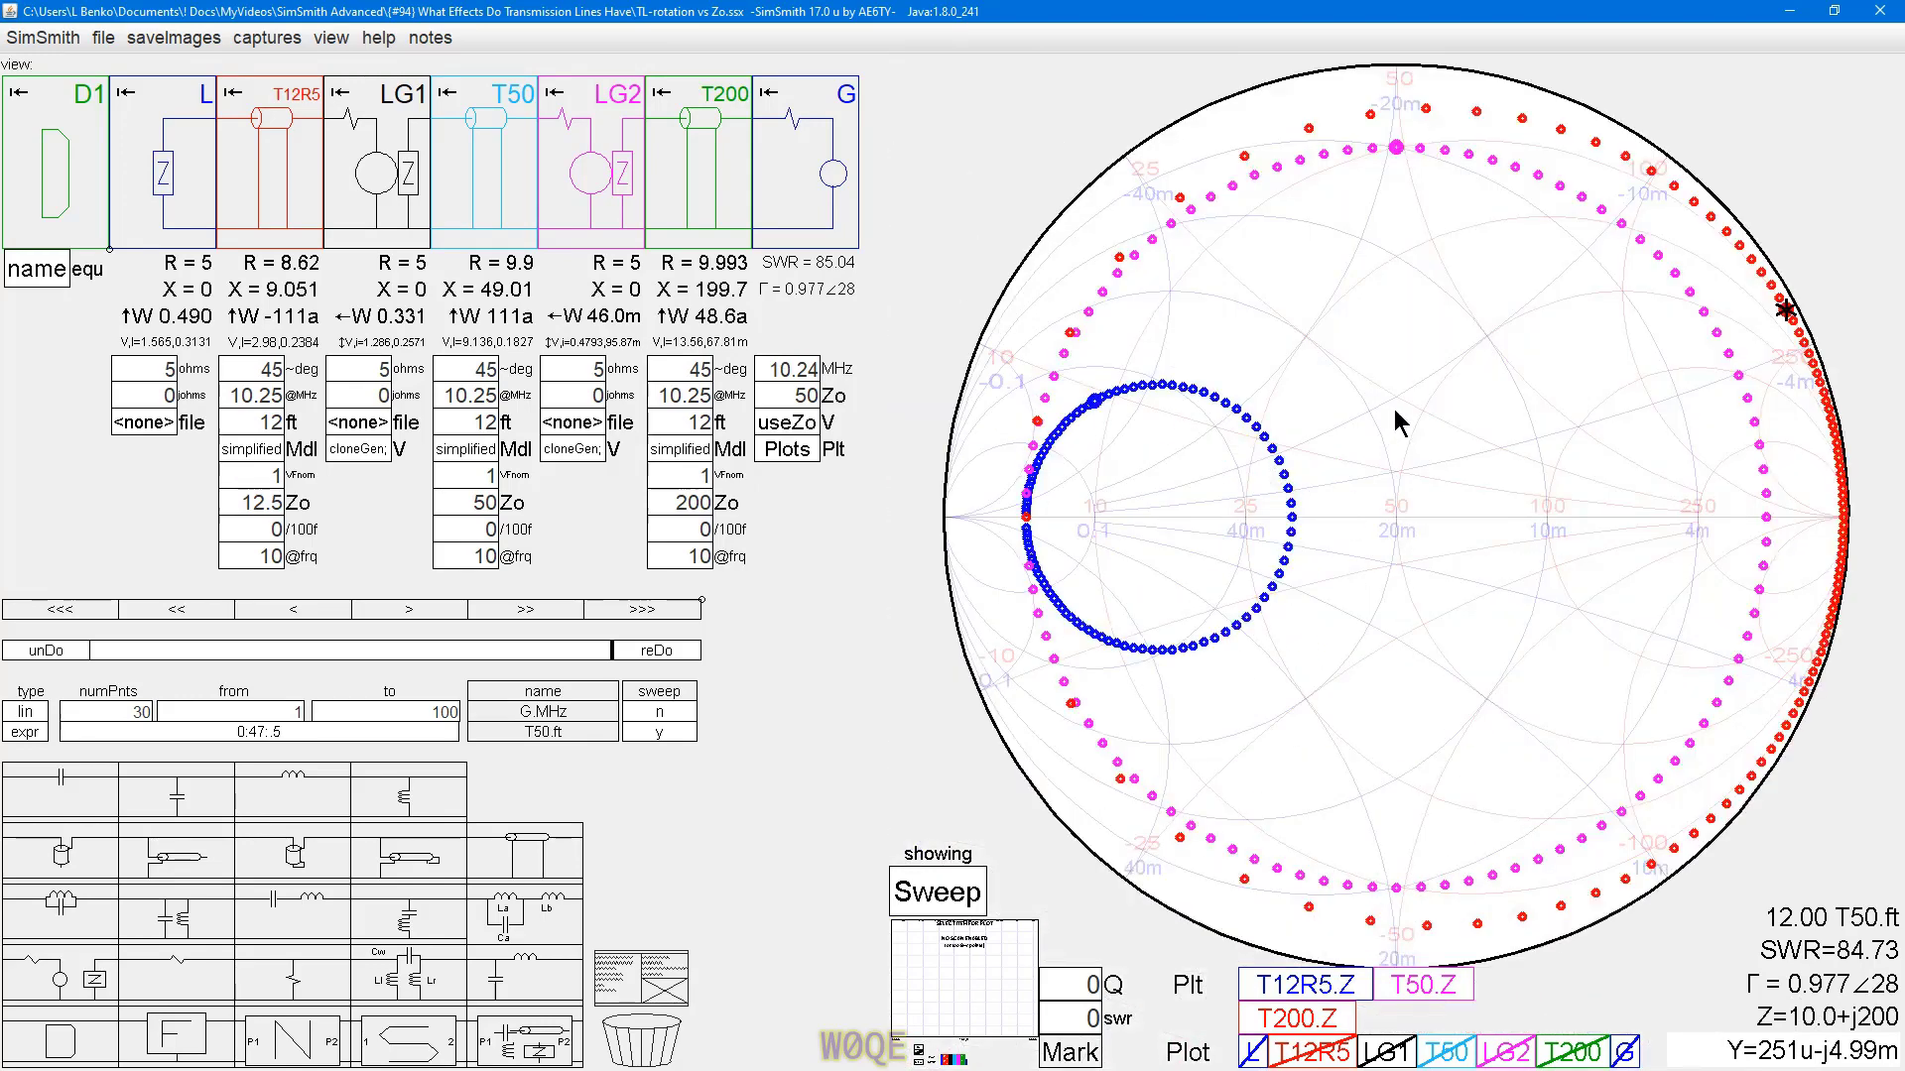